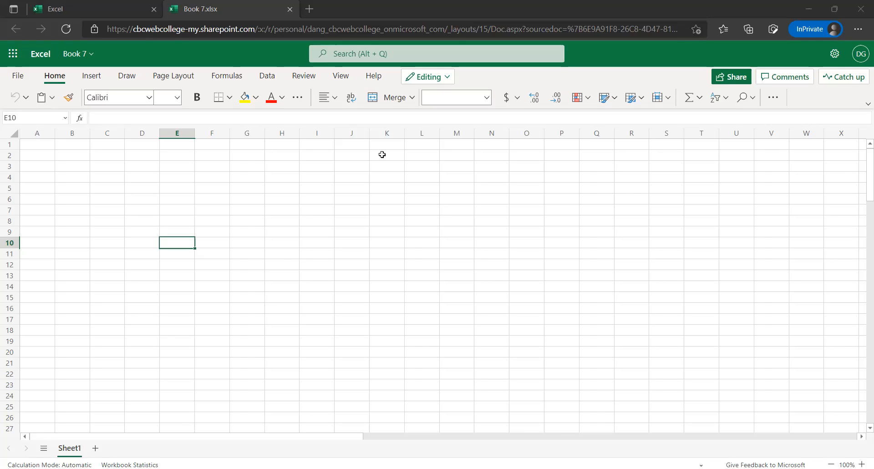
# Rename the blank workbook Book 7 as "Excel 3 - Business Inventory"
pyautogui.click(382, 155)
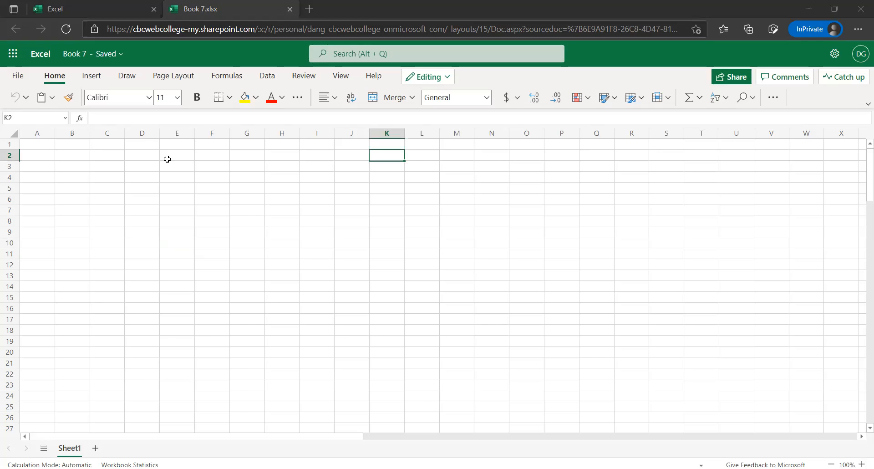
pyautogui.click(43, 143)
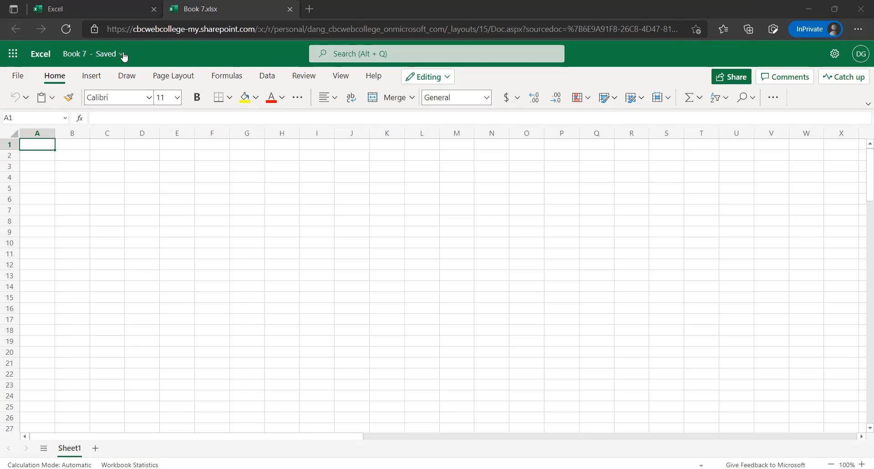
pyautogui.click(59, 56)
pyautogui.write('E')
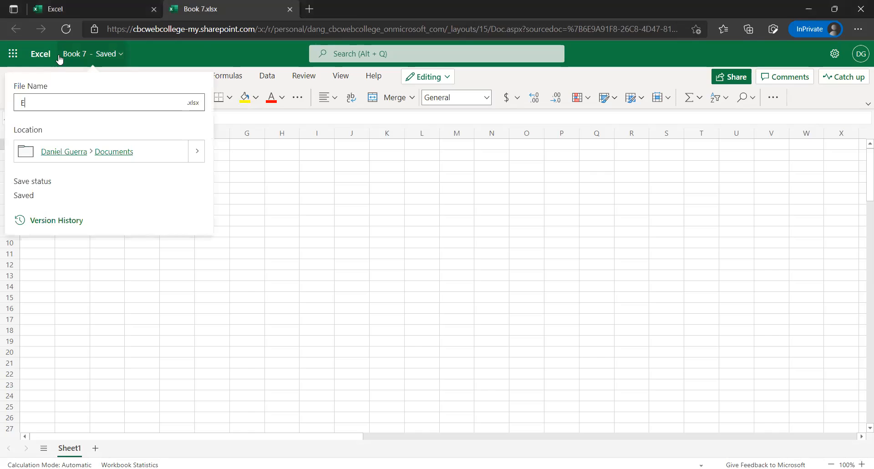
pyautogui.write('xcel 3 -')
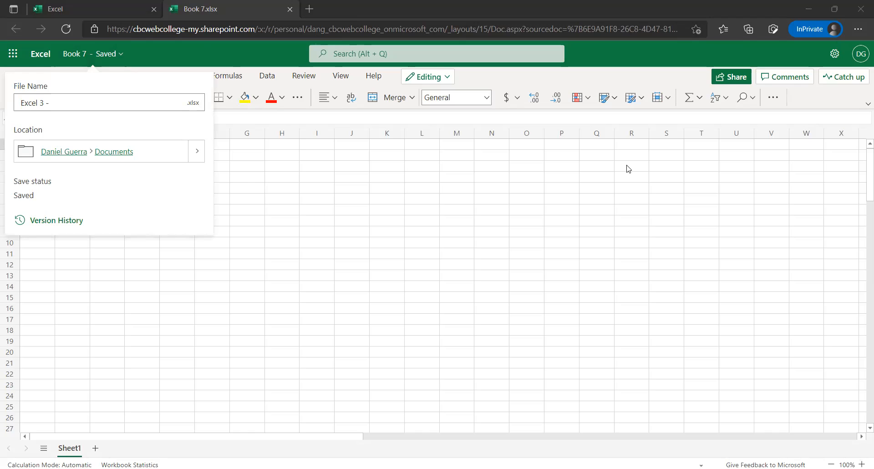
pyautogui.click(135, 95)
pyautogui.write('Business')
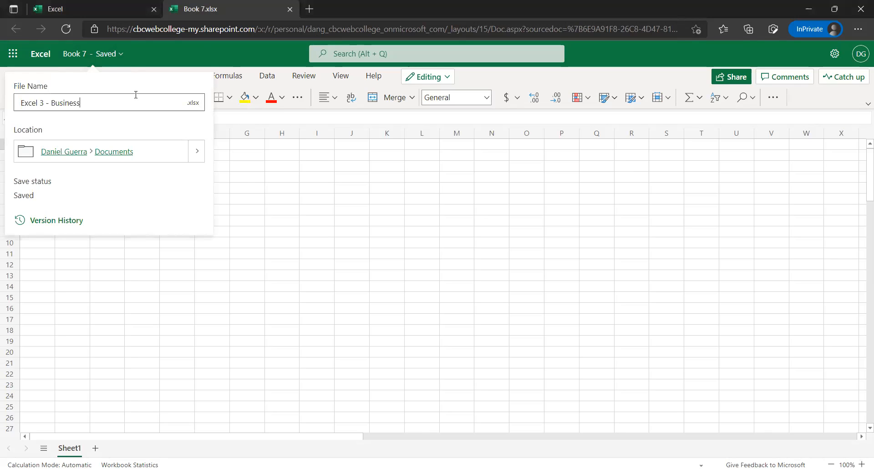
pyautogui.write(' Inventory')
pyautogui.press('Return')
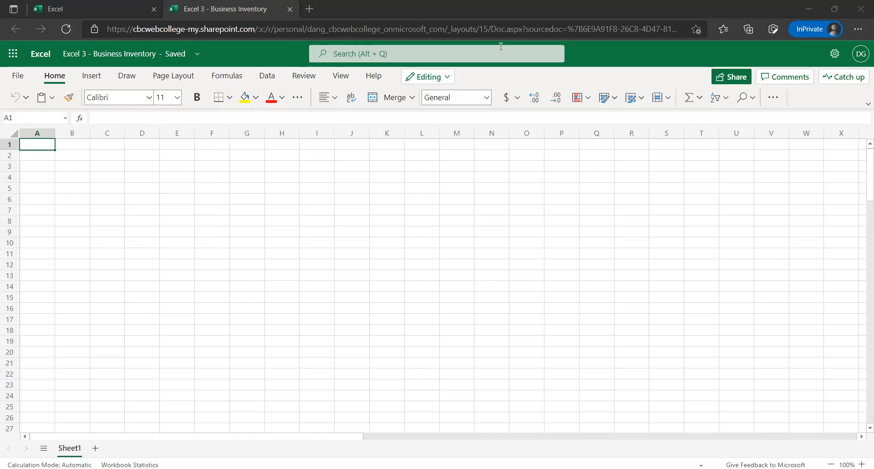
# Switch to the class e-mail in the other browser and open its linked workbook, Excel 02 - Retail Store Inventory Report
pyautogui.hotkey('alt', 'Tab')
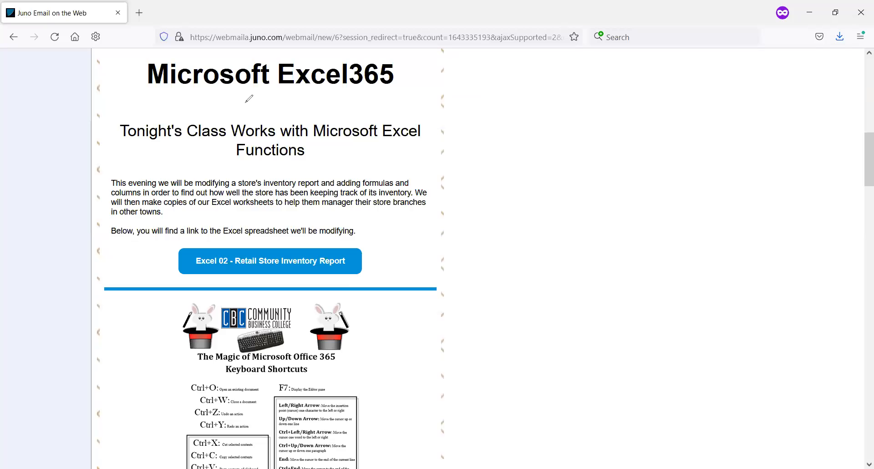
pyautogui.click(255, 263)
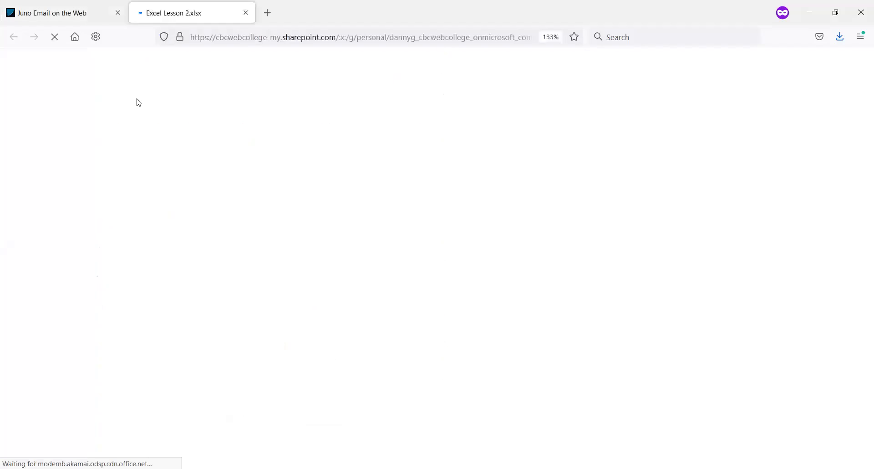
pyautogui.click(90, 15)
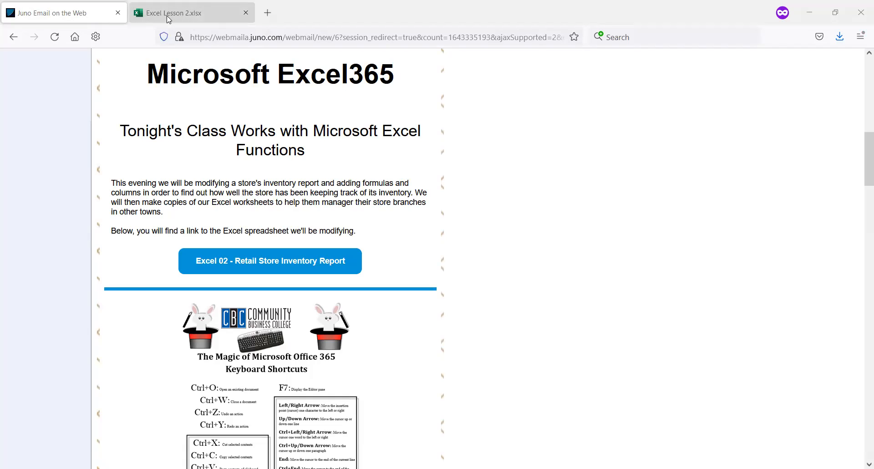
pyautogui.hotkey('ctrl', 'Tab')
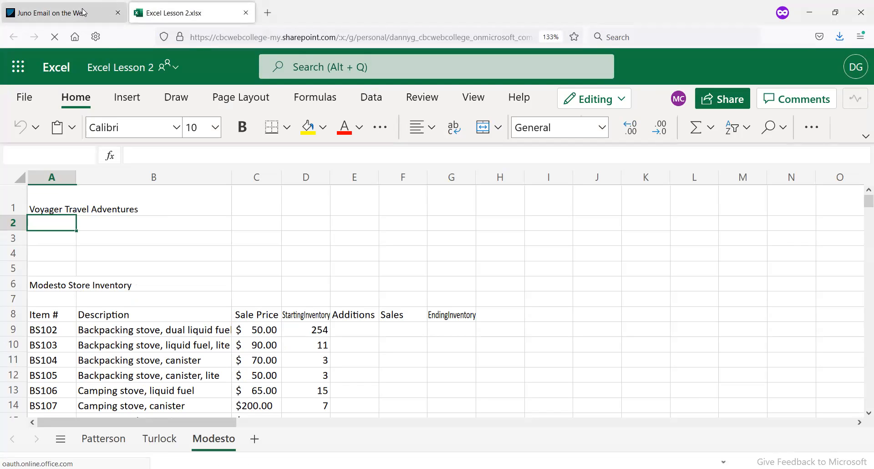
# Close the class e-mail's browser tab and dismiss the privacy notice in the Excel Lesson 2 workbook
pyautogui.click(82, 12)
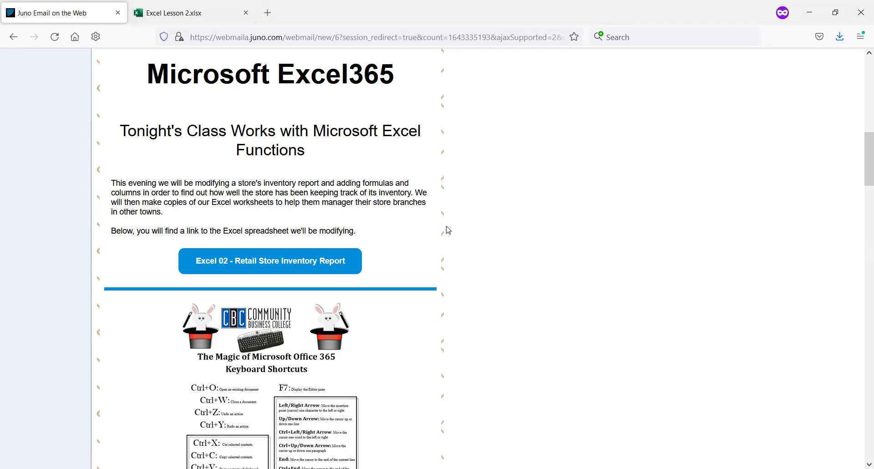
pyautogui.scroll(3, 453, 229)
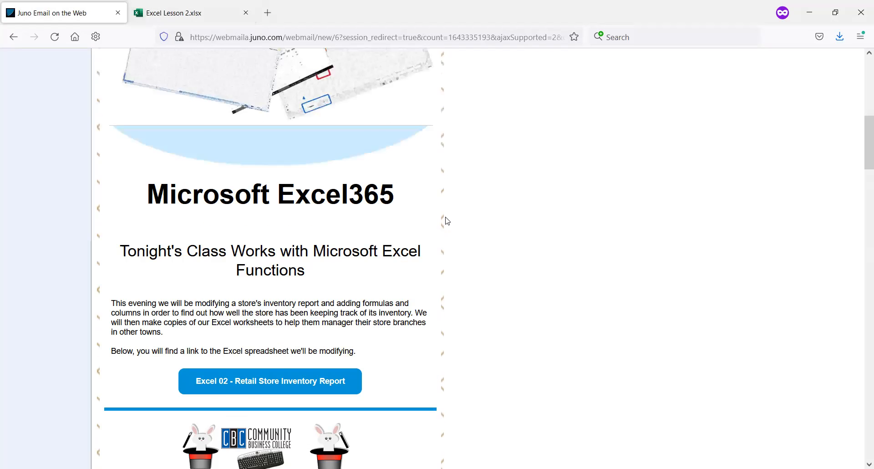
pyautogui.scroll(3, 445, 220)
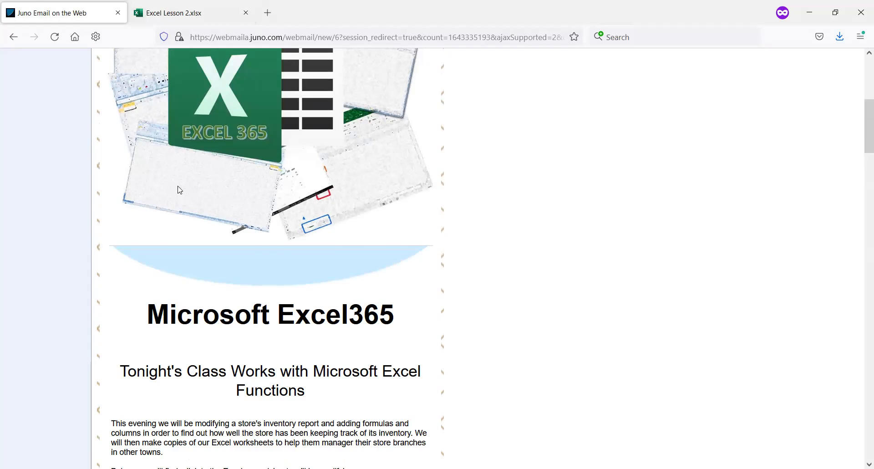
pyautogui.scroll(7, 178, 186)
pyautogui.scroll(-3, 156, 150)
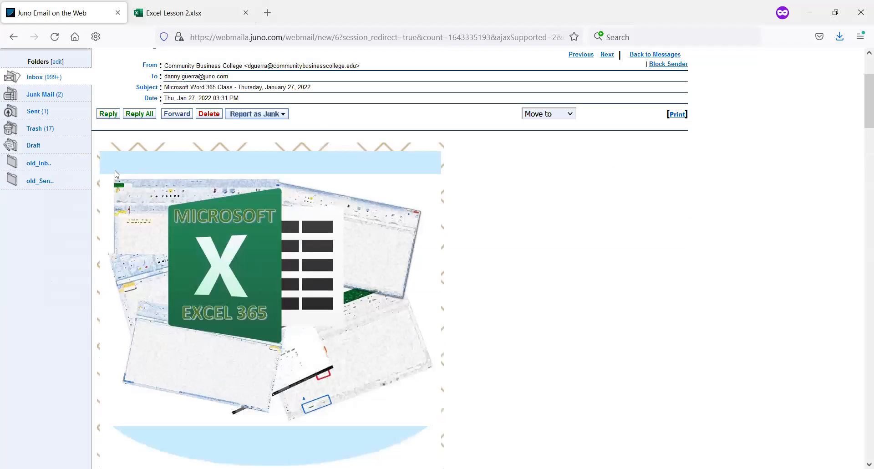
pyautogui.scroll(-6, 114, 164)
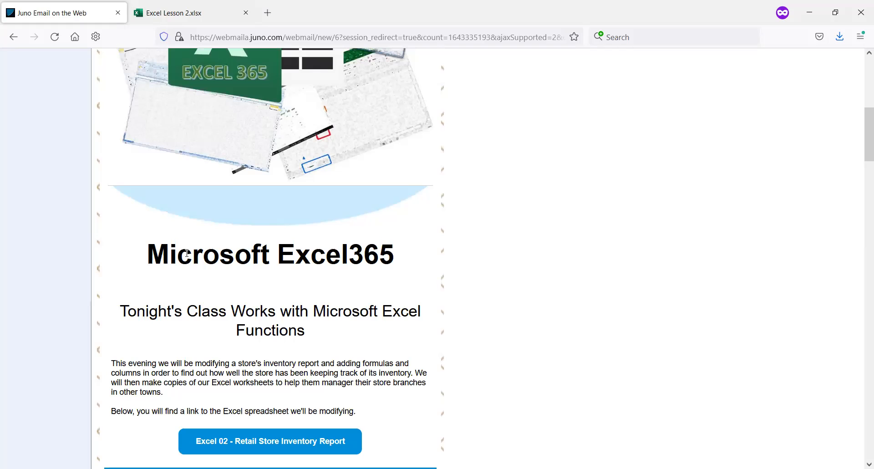
pyautogui.click(117, 13)
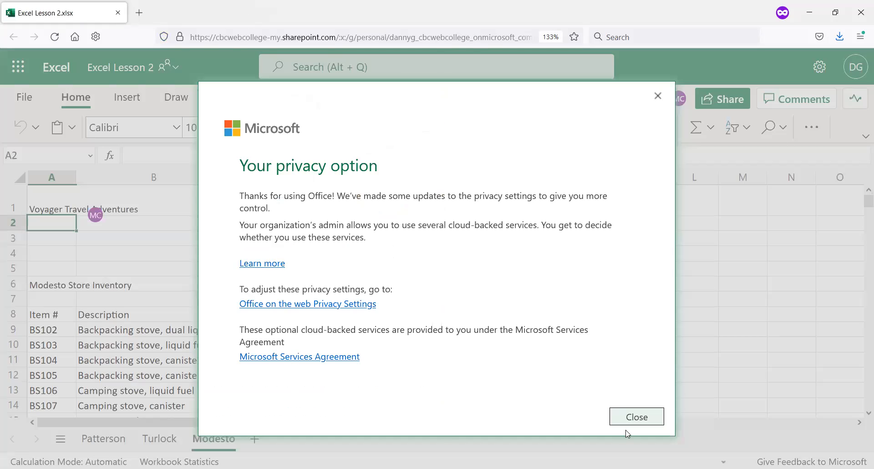
pyautogui.click(624, 420)
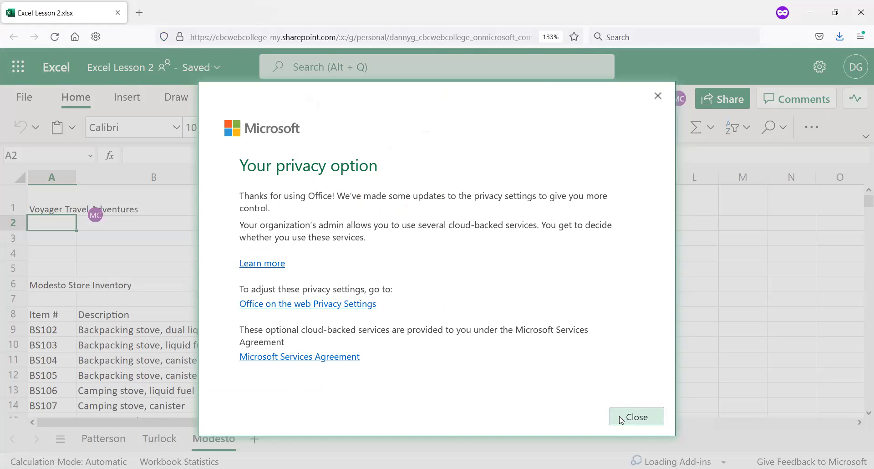
pyautogui.click(629, 419)
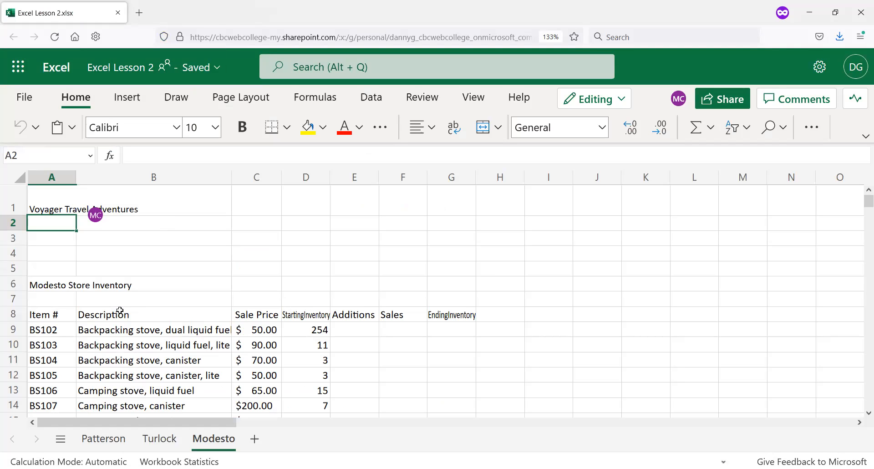
# Examine the inventory list on the Modesto sheet and the one on the Patterson sheet down to its last row
pyautogui.click(145, 254)
pyautogui.scroll(-5, 143, 263)
pyautogui.scroll(-3, 187, 283)
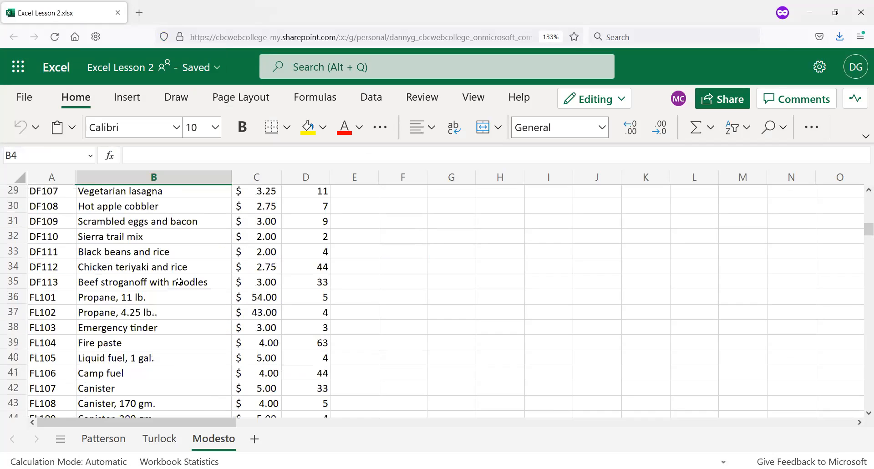
pyautogui.scroll(7, 172, 292)
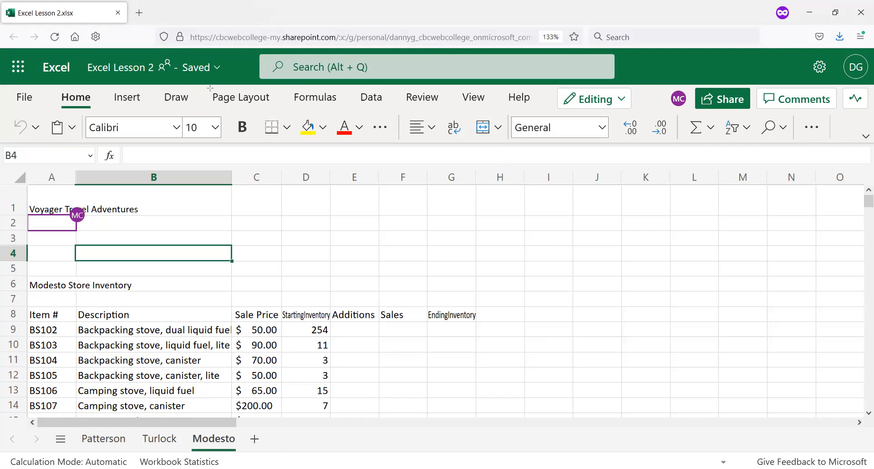
pyautogui.click(111, 439)
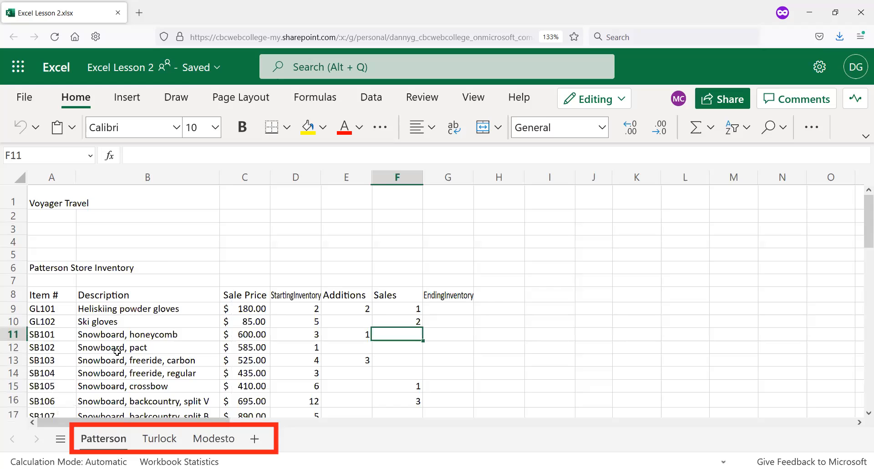
pyautogui.scroll(-7, 117, 351)
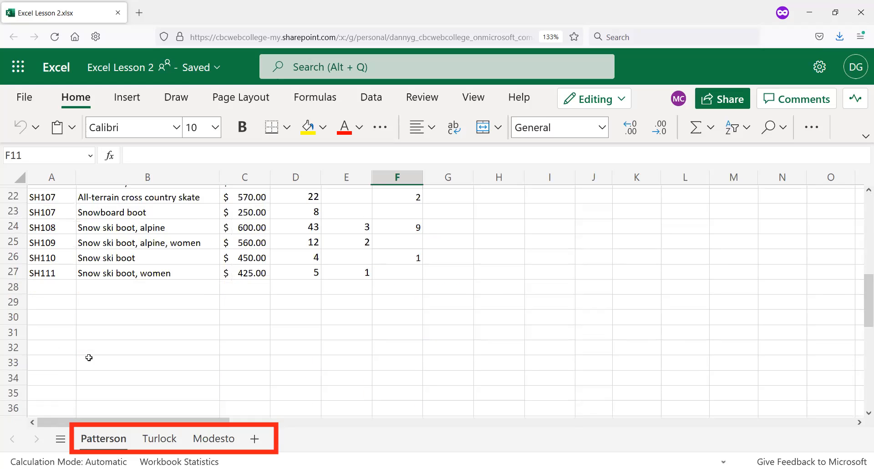
pyautogui.scroll(2, 89, 357)
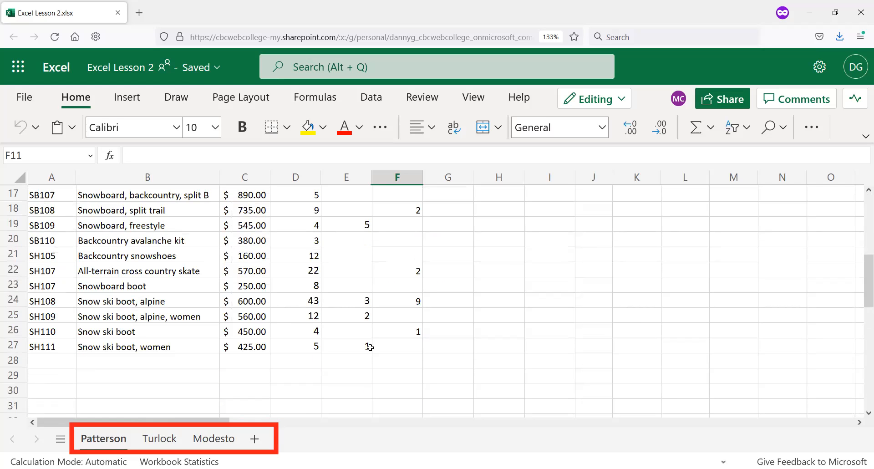
pyautogui.scroll(5, 374, 341)
pyautogui.scroll(-8, 383, 339)
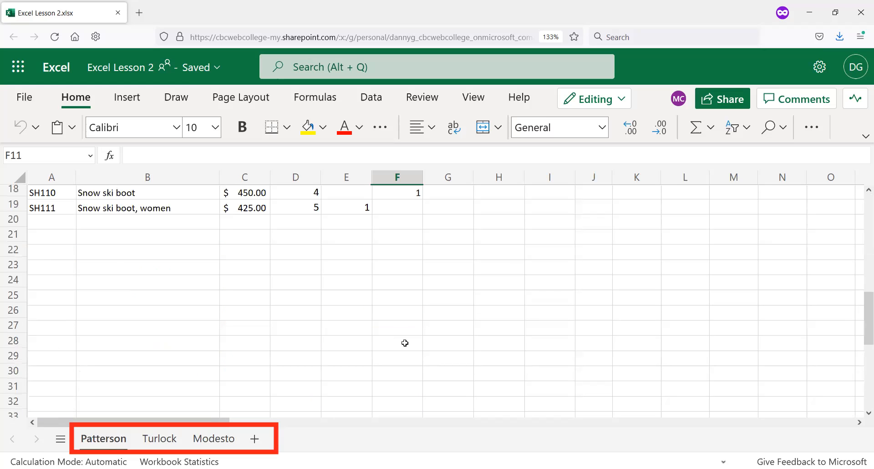
pyautogui.scroll(3, 405, 343)
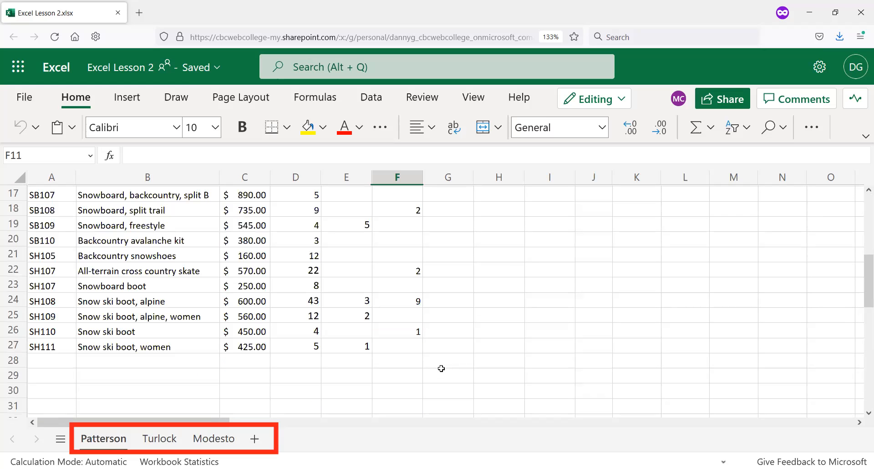
# Copy A1:G27 from the Patterson sheet and paste it at A1 of Sheet1 in the Excel 3 - Business Inventory workbook
pyautogui.click(454, 344)
pyautogui.hotkey('shift', 'Left')
pyautogui.hotkey('shift', 'Left')
pyautogui.hotkey('shift', 'Left')
pyautogui.hotkey('shift', 'Left')
pyautogui.hotkey('shift', 'Left')
pyautogui.hotkey('shift', 'Up')
pyautogui.hotkey('shift', 'Up')
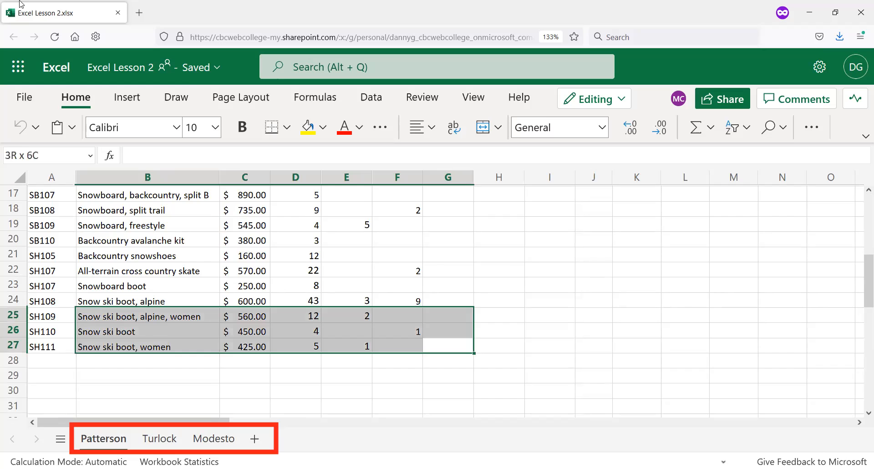
pyautogui.hotkey('shift', 'Left')
pyautogui.hotkey('shift', 'Up')
pyautogui.hotkey('shift', 'Up')
pyautogui.hotkey('shift', 'Up')
pyautogui.hotkey('shift', 'Up')
pyautogui.hotkey('shift', 'Up')
pyautogui.hotkey('shift', 'Up')
pyautogui.hotkey('shift', 'Up')
pyautogui.hotkey('shift', 'Up')
pyautogui.hotkey('shift', 'Up')
pyautogui.hotkey('shift', 'Up')
pyautogui.hotkey('shift', 'Up')
pyautogui.hotkey('shift', 'Up')
pyautogui.hotkey('shift', 'Up')
pyautogui.hotkey('shift', 'Up')
pyautogui.hotkey('shift', 'Up')
pyautogui.hotkey('shift', 'Up')
pyautogui.hotkey('shift', 'Up')
pyautogui.hotkey('shift', 'Up')
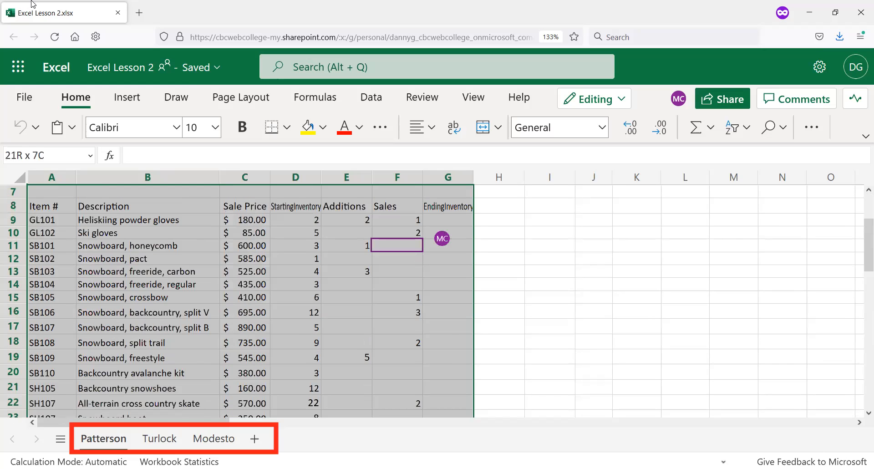
pyautogui.hotkey('shift', 'Up')
pyautogui.hotkey('shift', 'Up')
pyautogui.hotkey('shift', 'Up')
pyautogui.hotkey('shift', 'Up')
pyautogui.hotkey('shift', 'Up')
pyautogui.hotkey('shift', 'Up')
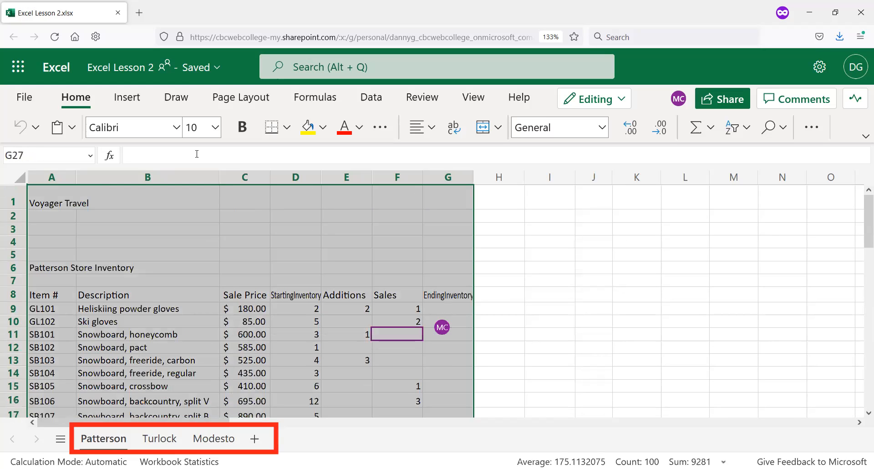
pyautogui.hotkey('ctrl', 'c')
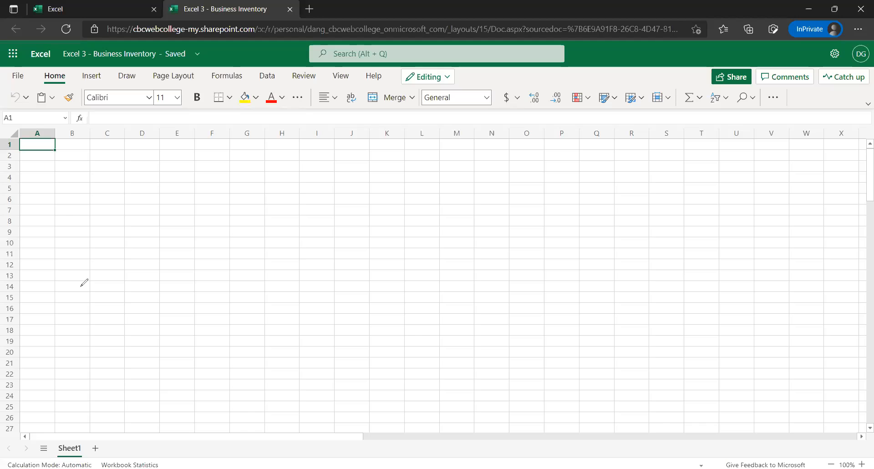
pyautogui.hotkey('ctrl', 'v')
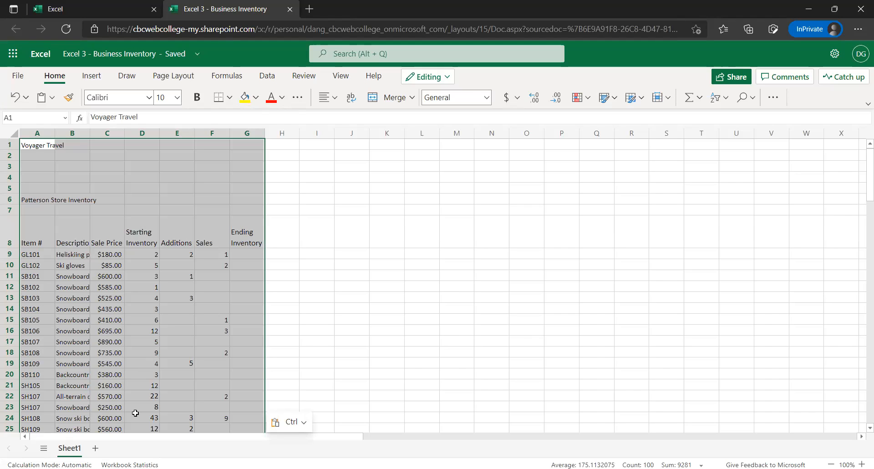
# Rename Sheet1 as "Patterson" and add a new blank worksheet after it
pyautogui.click(71, 447)
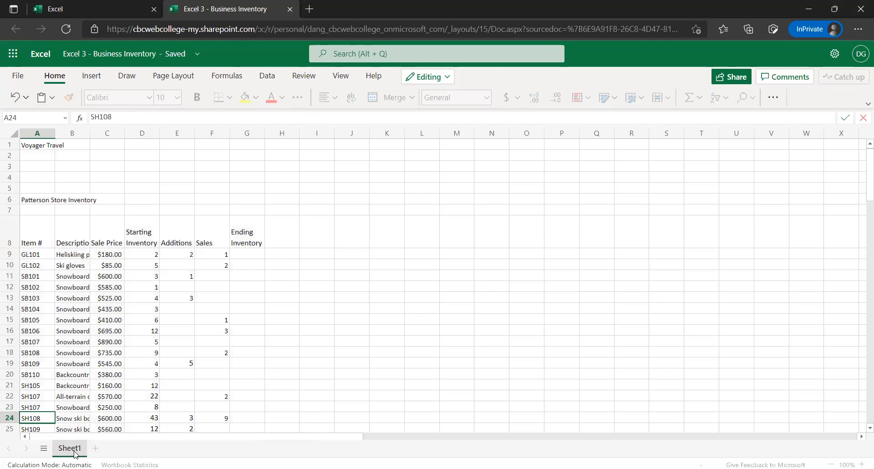
pyautogui.click(82, 421)
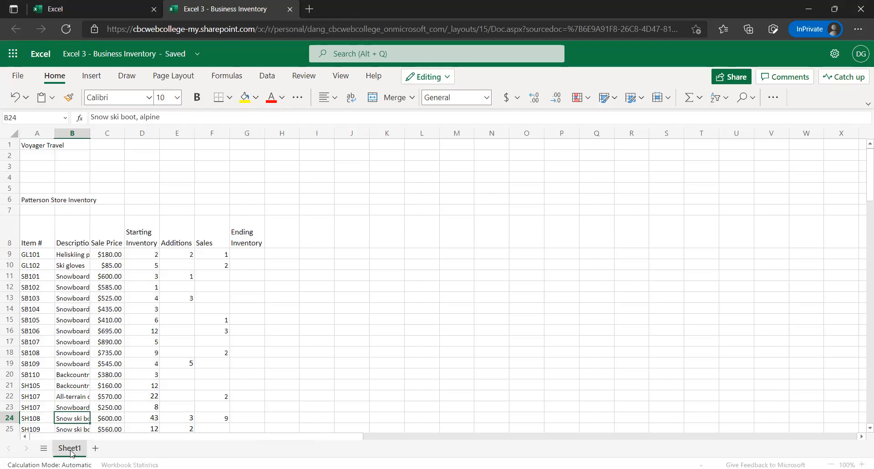
pyautogui.doubleClick(70, 451)
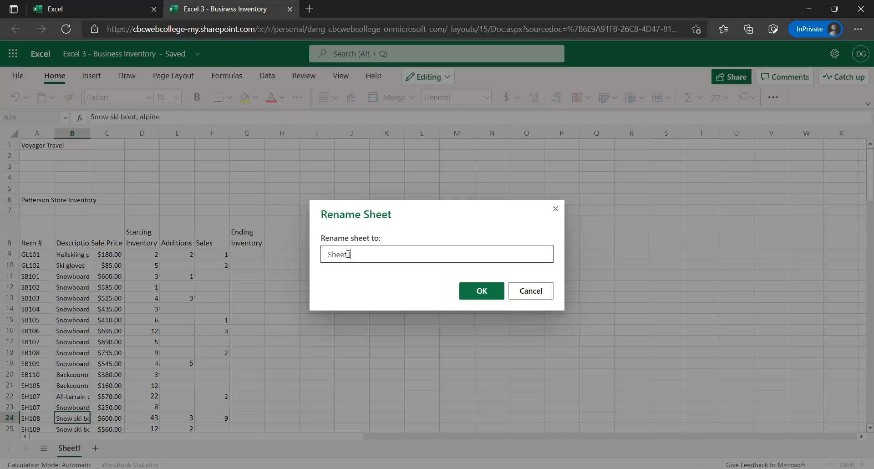
pyautogui.hotkey('ctrl', 'a')
pyautogui.write('Patterson')
pyautogui.click(486, 289)
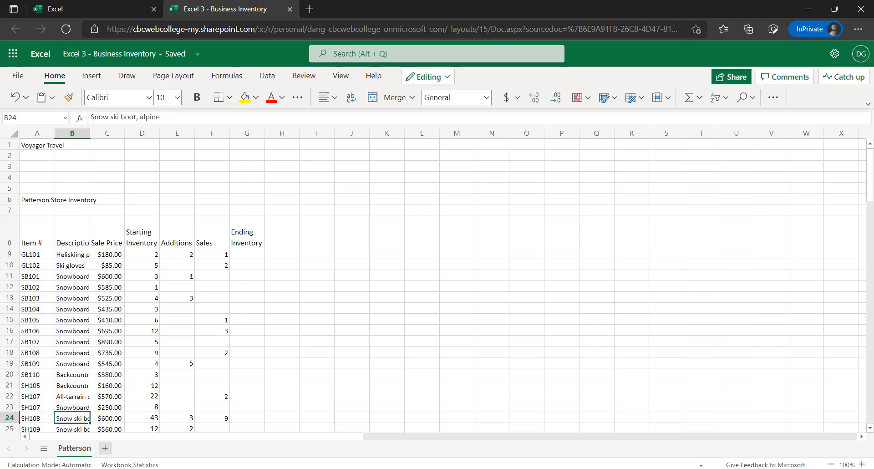
pyautogui.click(105, 448)
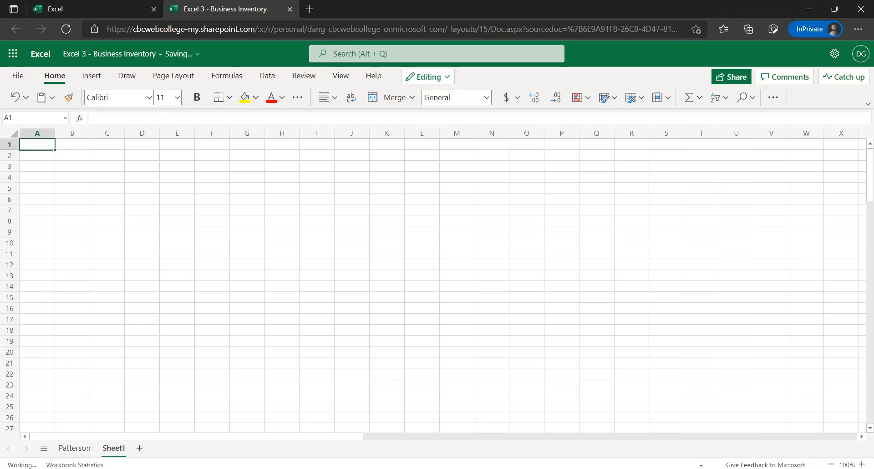
# Add another blank worksheet and rename Sheet1 as "Turlock"
pyautogui.click(139, 448)
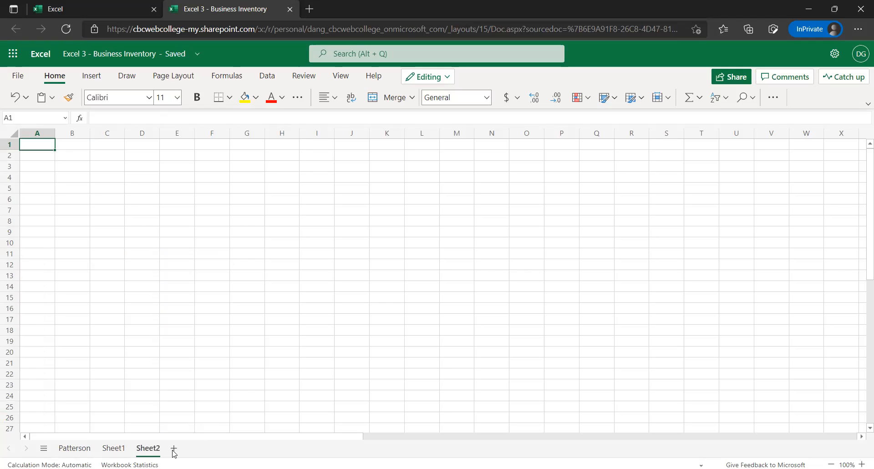
pyautogui.doubleClick(122, 451)
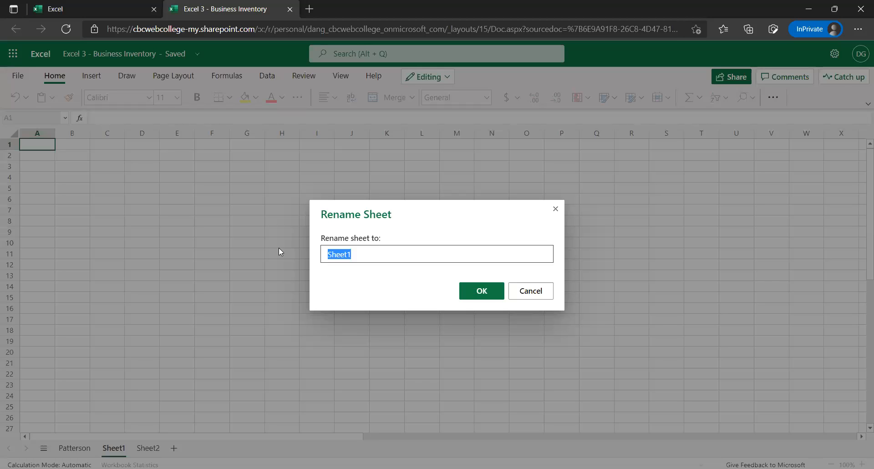
pyautogui.write('Turlock')
pyautogui.click(481, 290)
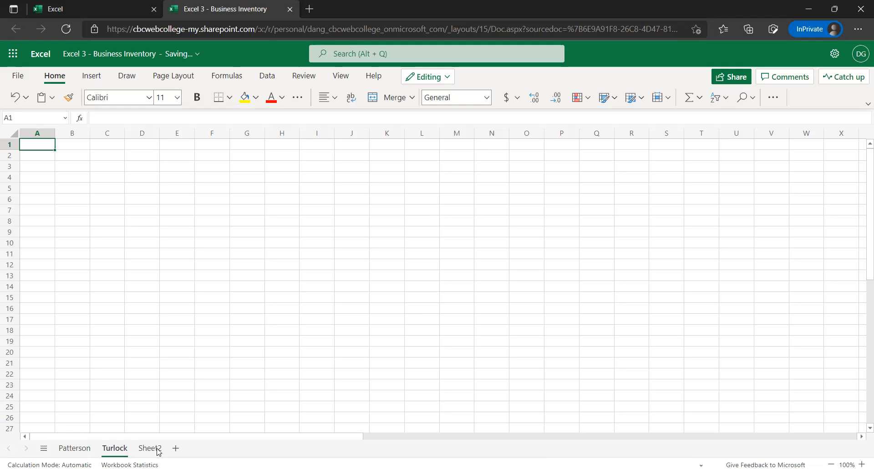
# Rename Sheet2 as "Modesto"
pyautogui.doubleClick(160, 449)
pyautogui.write('Sh')
pyautogui.press('BackSpace')
pyautogui.press('BackSpace')
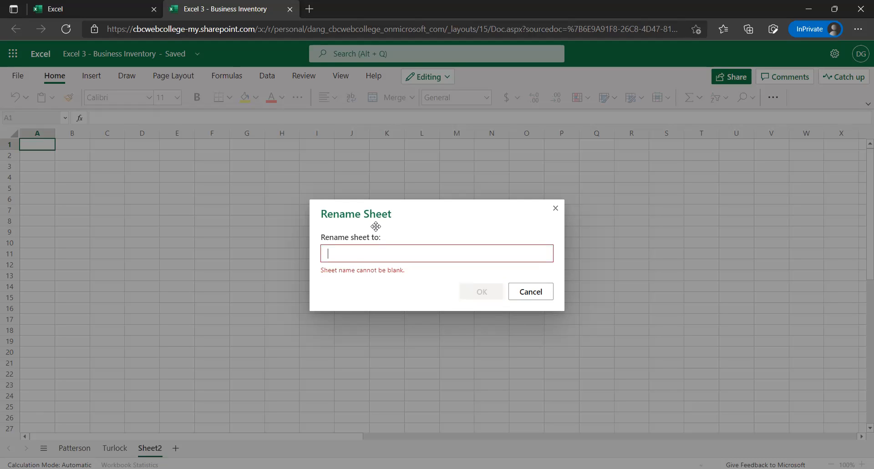
pyautogui.write('Modesto')
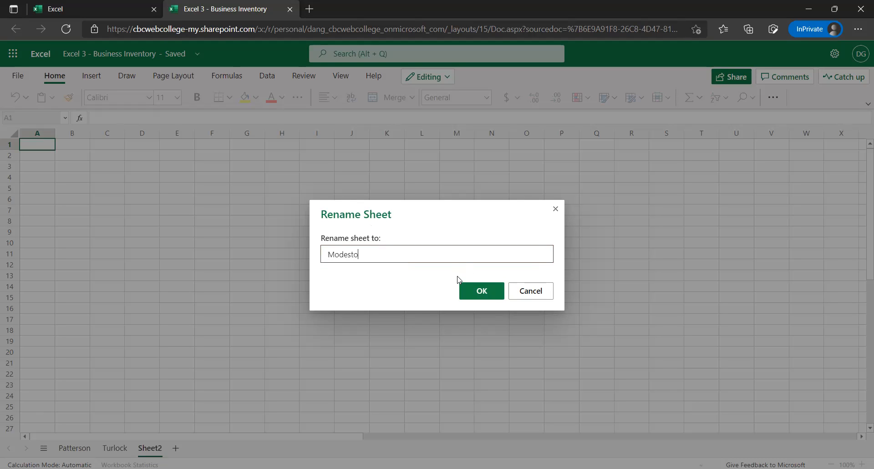
pyautogui.click(472, 288)
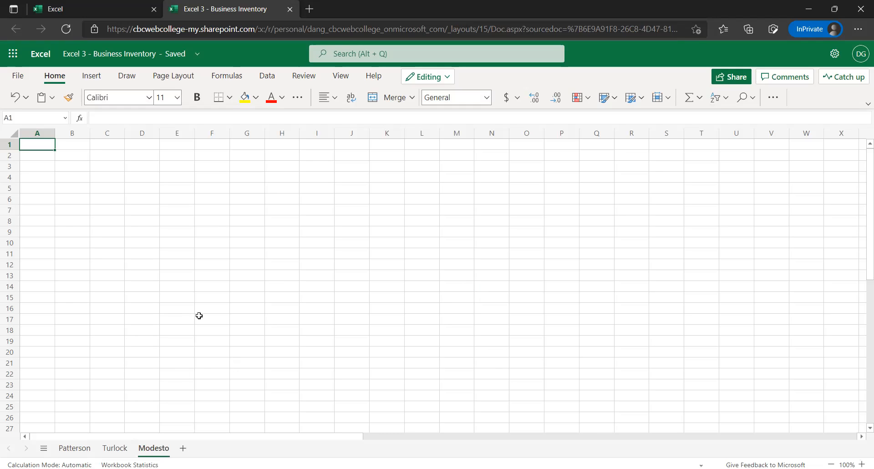
# Check the pasted list on the Patterson sheet and make the blank Turlock sheet active
pyautogui.scroll(-1, 73, 437)
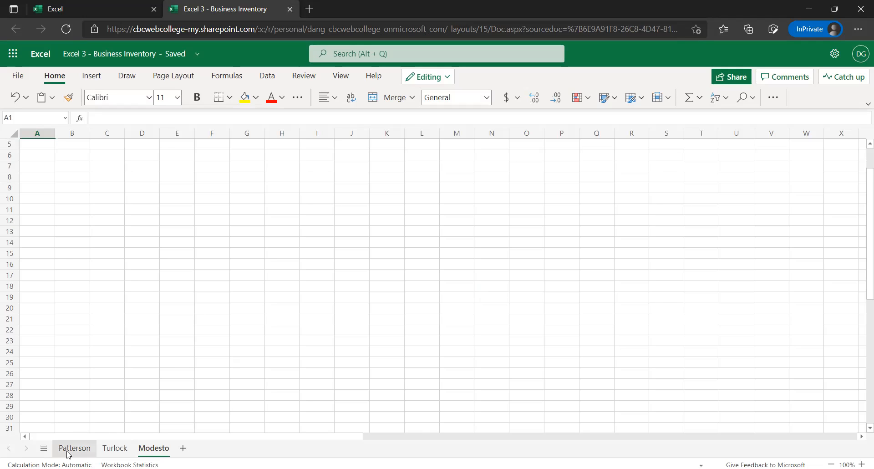
pyautogui.click(92, 450)
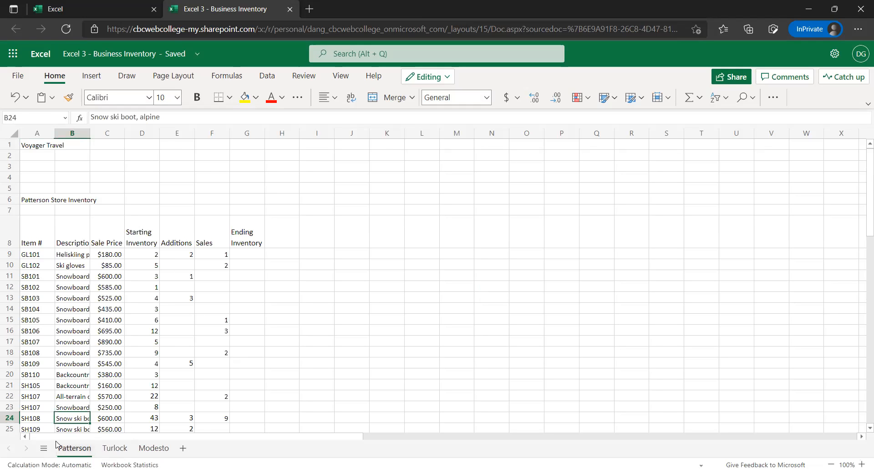
pyautogui.click(114, 448)
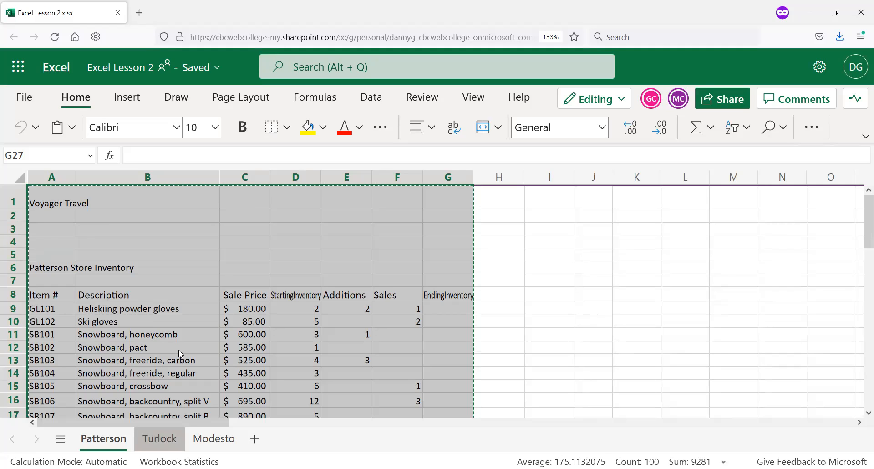
# Switch to the Excel Lesson 2 workbook, stop its unresponsive page and reload it
pyautogui.scroll(-5, 179, 351)
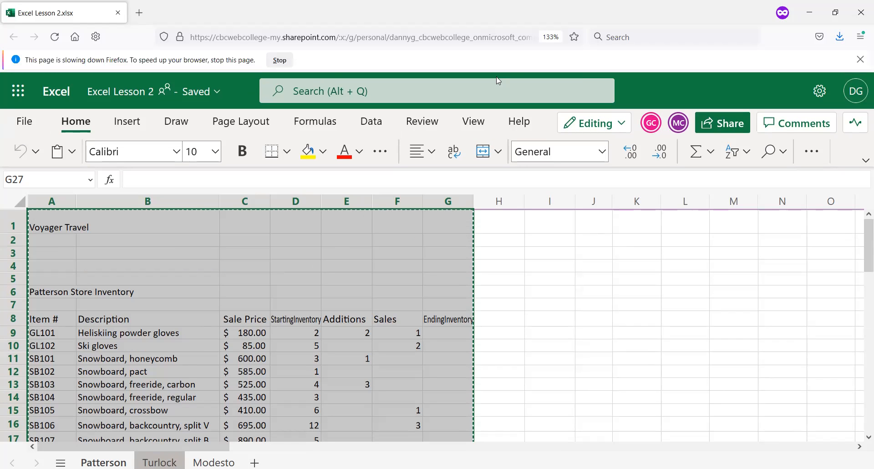
pyautogui.click(281, 60)
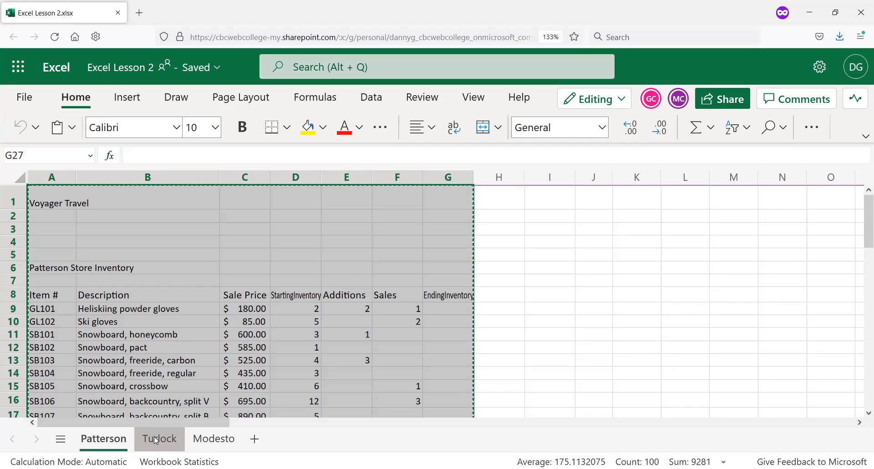
pyautogui.click(157, 438)
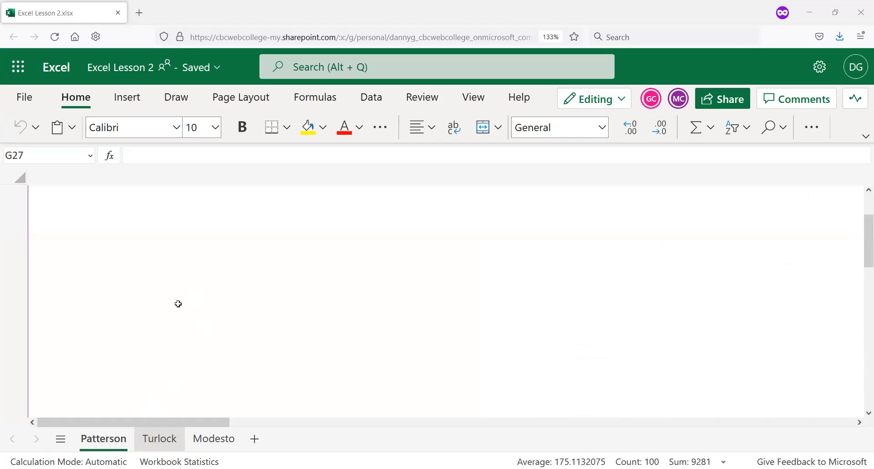
pyautogui.click(57, 40)
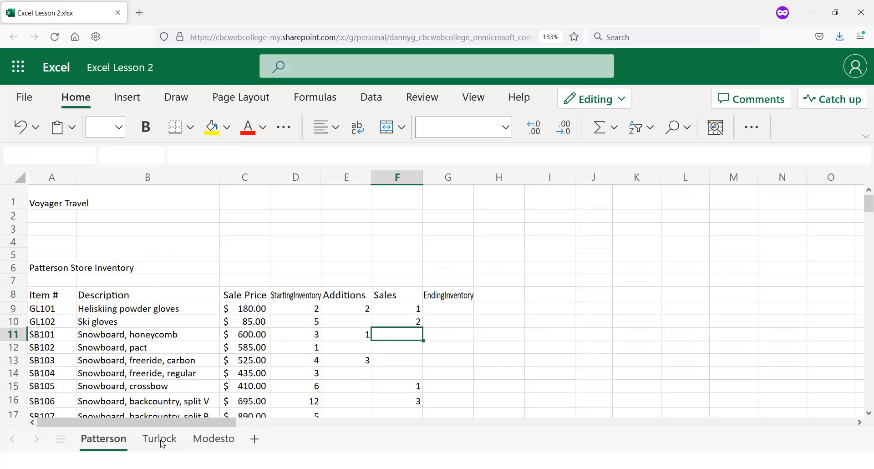
# Examine the inventory list on the Turlock sheet of the Excel Lesson 2 workbook down to its last row
pyautogui.click(160, 439)
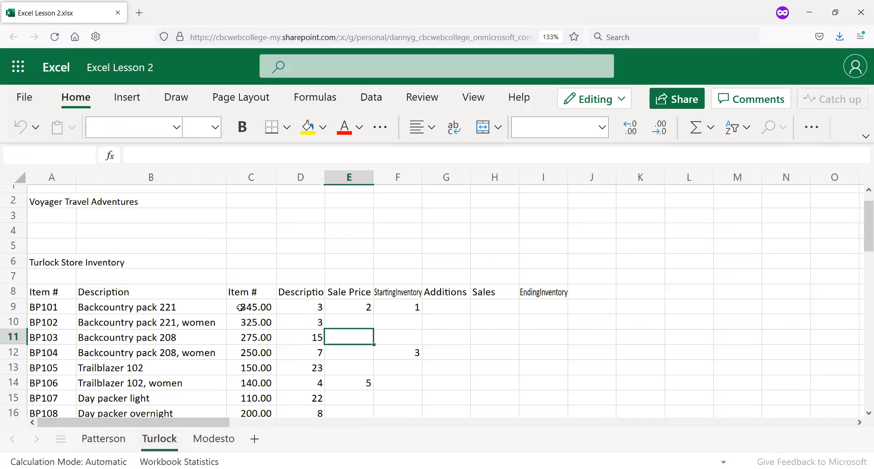
pyautogui.scroll(-3, 240, 306)
pyautogui.scroll(-8, 243, 305)
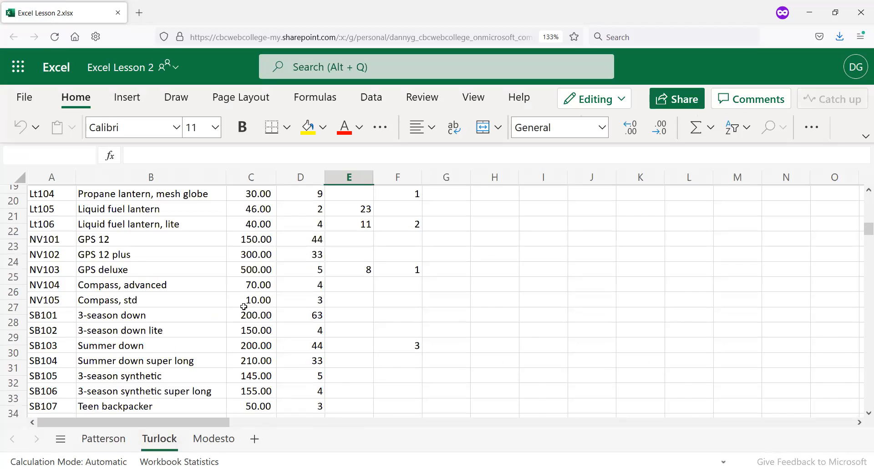
pyautogui.scroll(-6, 242, 307)
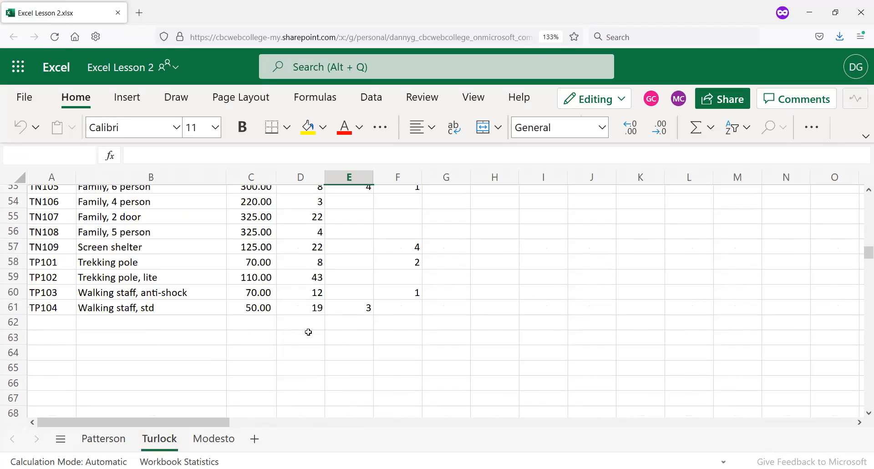
pyautogui.scroll(10, 456, 286)
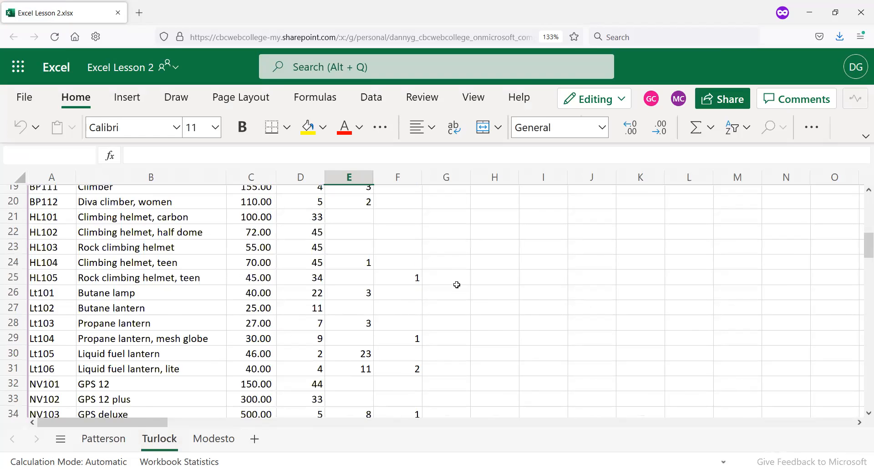
pyautogui.scroll(6, 458, 285)
pyautogui.scroll(-11, 459, 285)
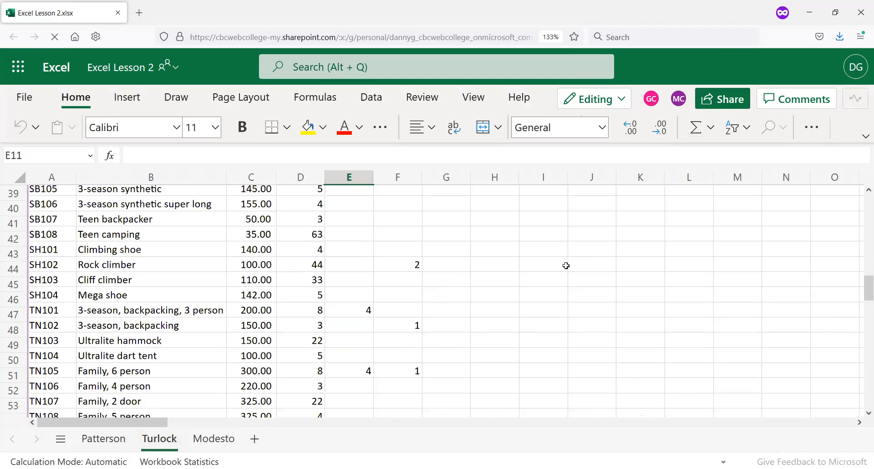
pyautogui.scroll(-6, 565, 263)
pyautogui.scroll(14, 541, 235)
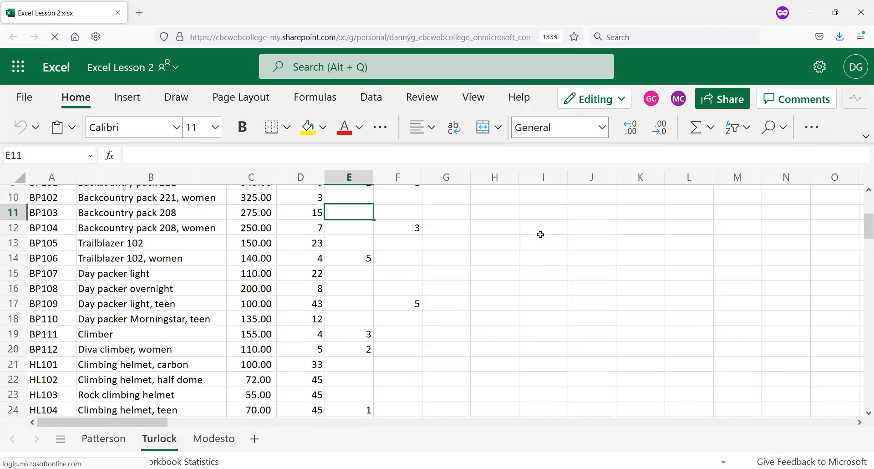
pyautogui.scroll(3, 541, 235)
# Copy A1:I61 from this Turlock sheet and paste it at A1 of the Turlock sheet in the Excel 3 - Business Inventory workbook
pyautogui.moveTo(67, 200); pyautogui.dragTo(552, 256)
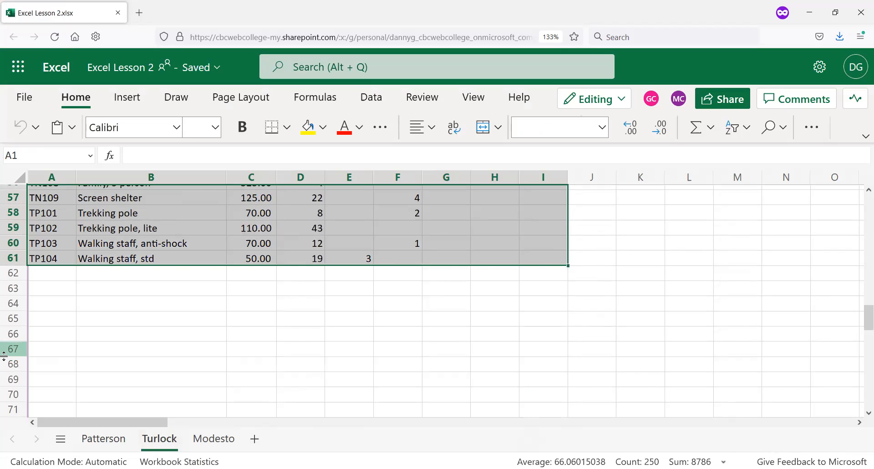
pyautogui.hotkey('ctrl', 'c')
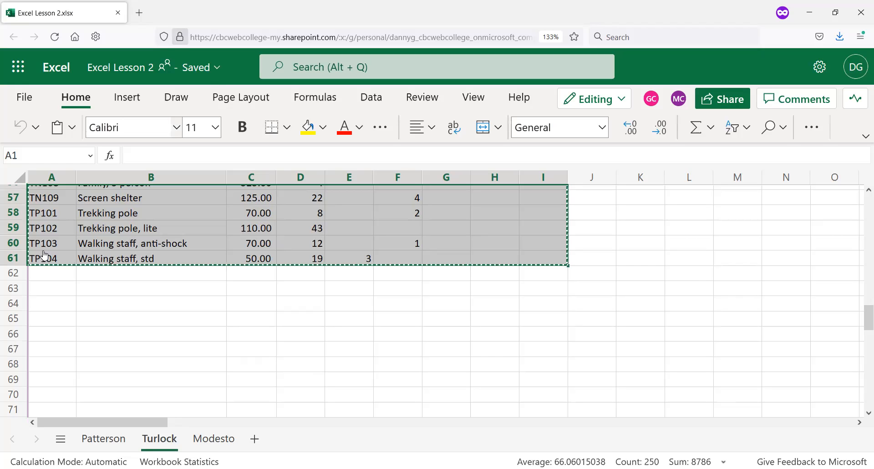
pyautogui.hotkey('alt', 'Tab')
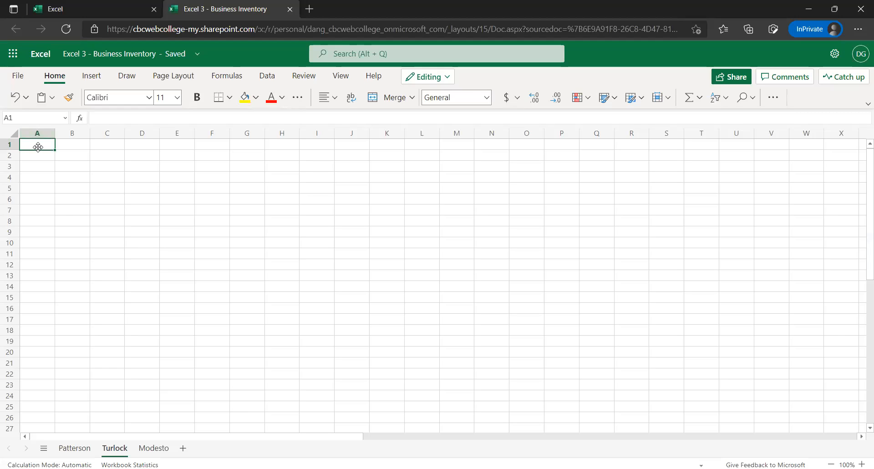
pyautogui.hotkey('ctrl', 'v')
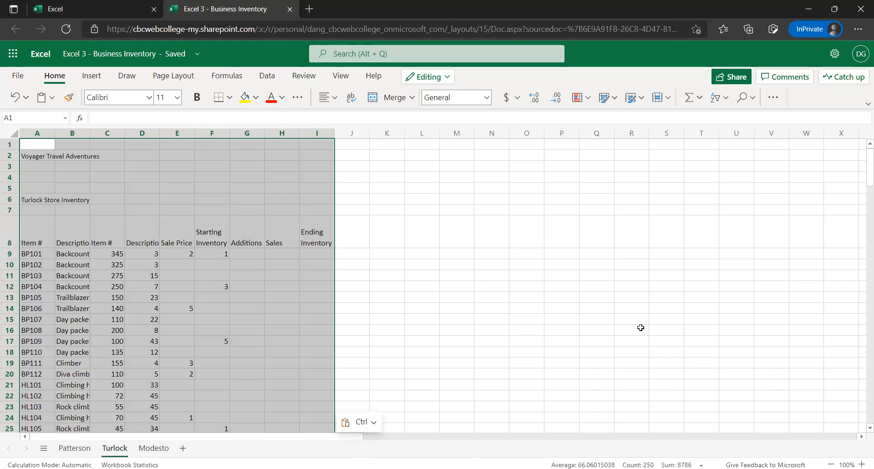
# Copy A1:G62 from the Modesto sheet of Excel Lesson 2 and paste it at A1 of the Modesto sheet in Excel 3 - Business Inventory
pyautogui.click(152, 446)
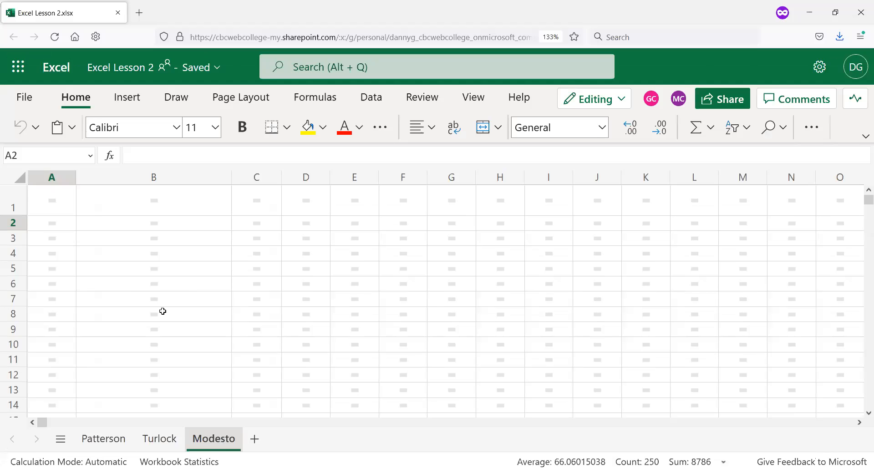
pyautogui.click(54, 192)
pyautogui.keyDown('shift'); pyautogui.click(369, 388); pyautogui.keyUp('shift')
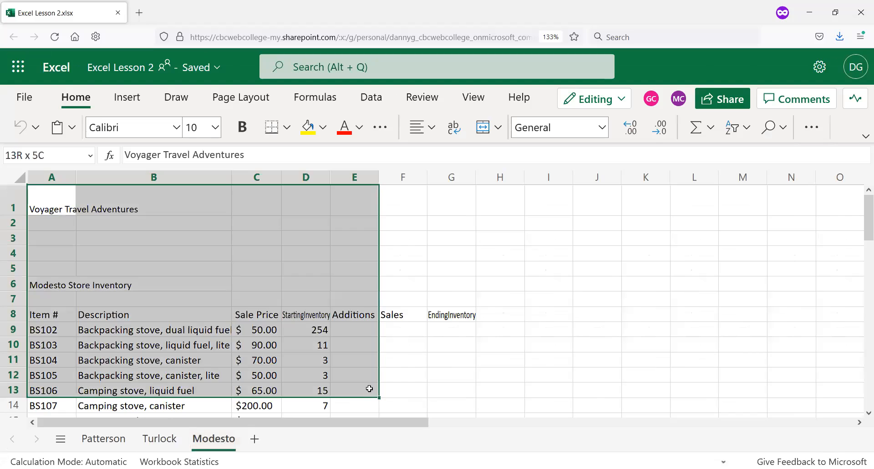
pyautogui.moveTo(369, 388); pyautogui.dragTo(444, 274)
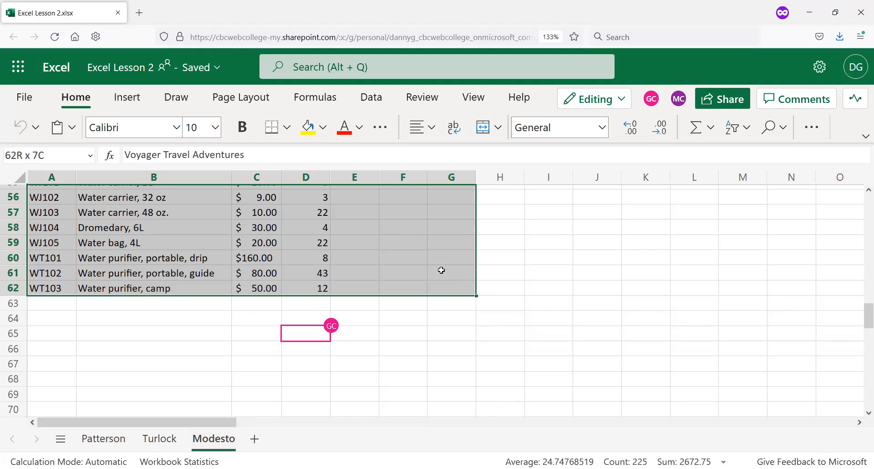
pyautogui.hotkey('ctrl', 'c')
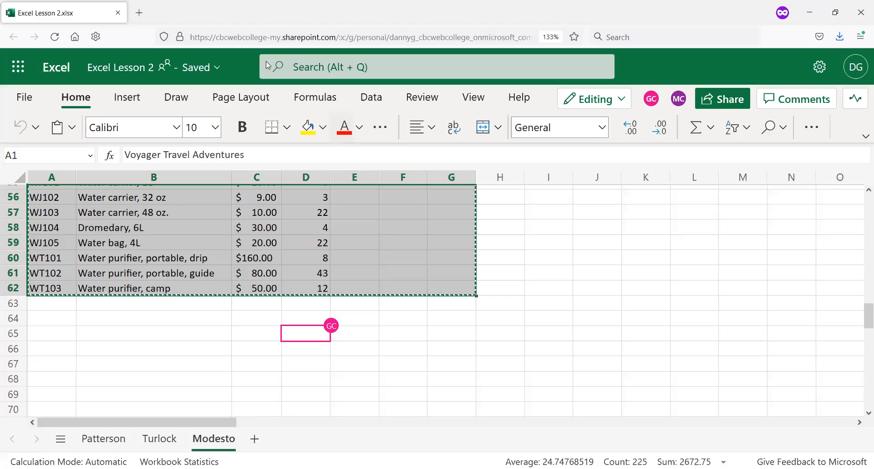
pyautogui.hotkey('alt', 'Tab')
pyautogui.click(36, 149)
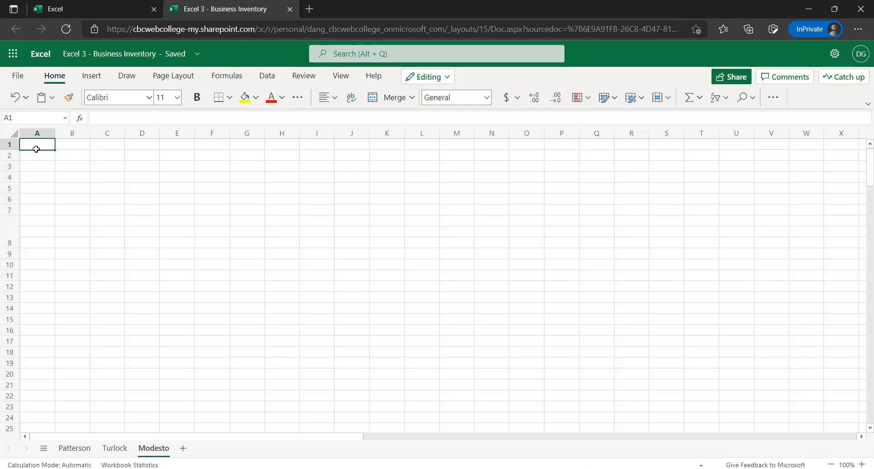
pyautogui.hotkey('ctrl', 'v')
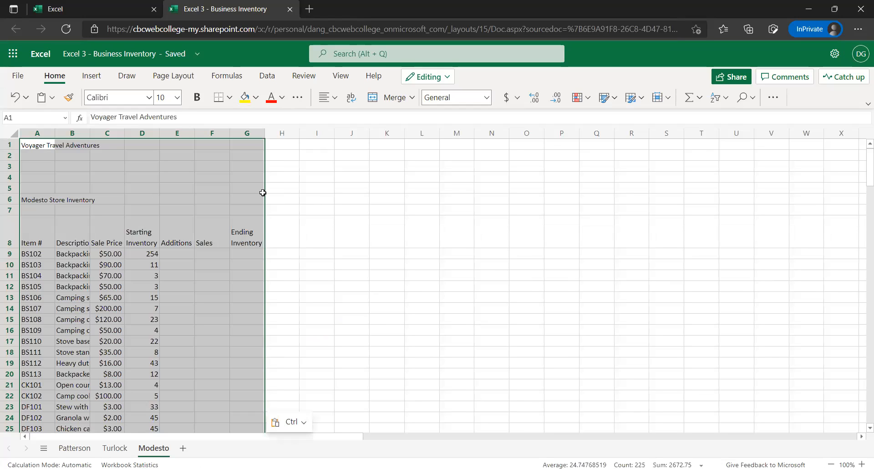
pyautogui.click(317, 199)
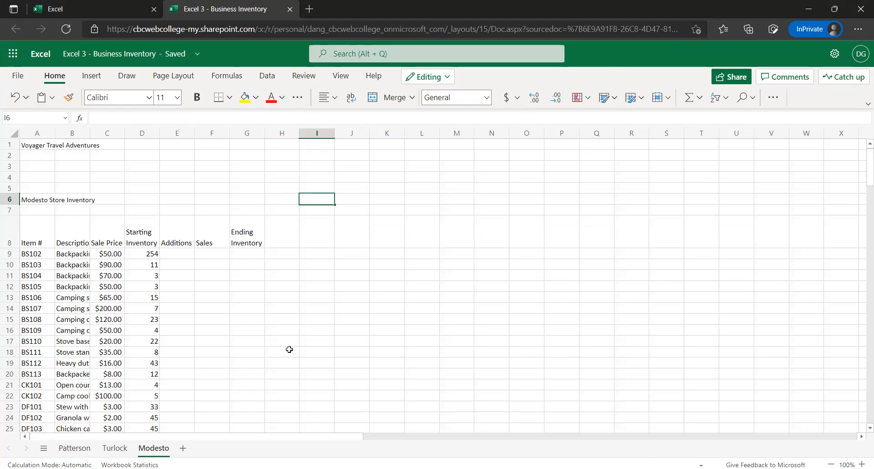
# Switch to the Patterson sheet and set the font of the entire sheet to Arial
pyautogui.click(77, 448)
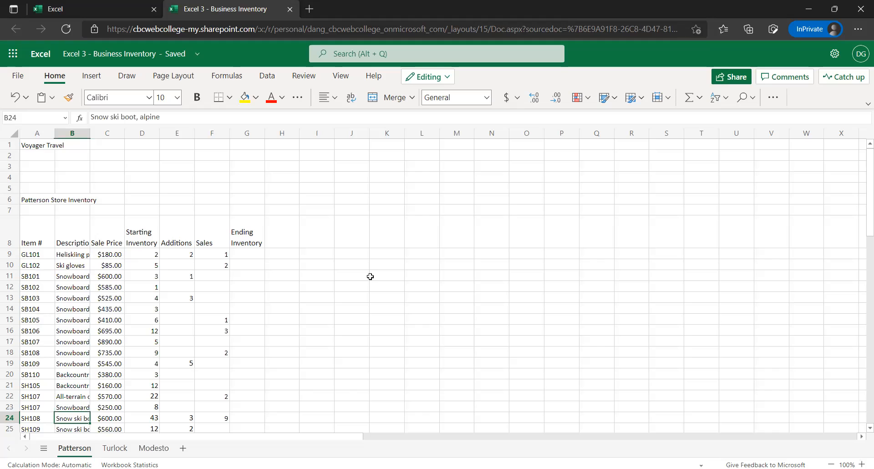
pyautogui.scroll(-2, 335, 273)
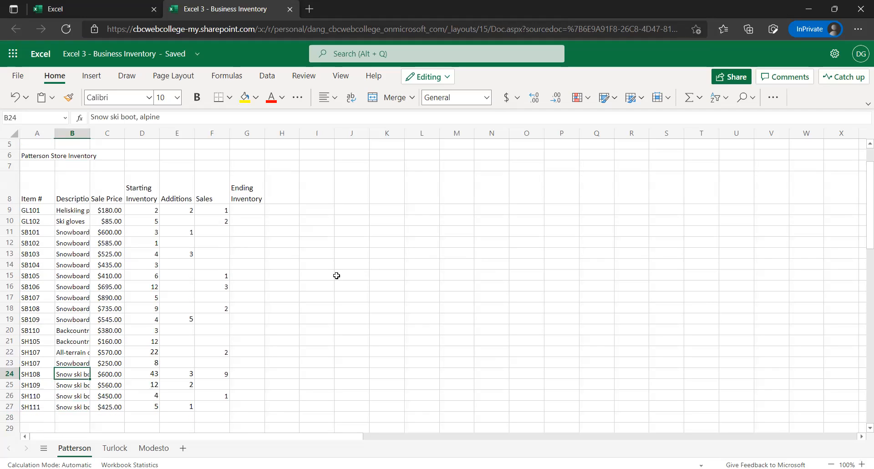
pyautogui.scroll(2, 302, 278)
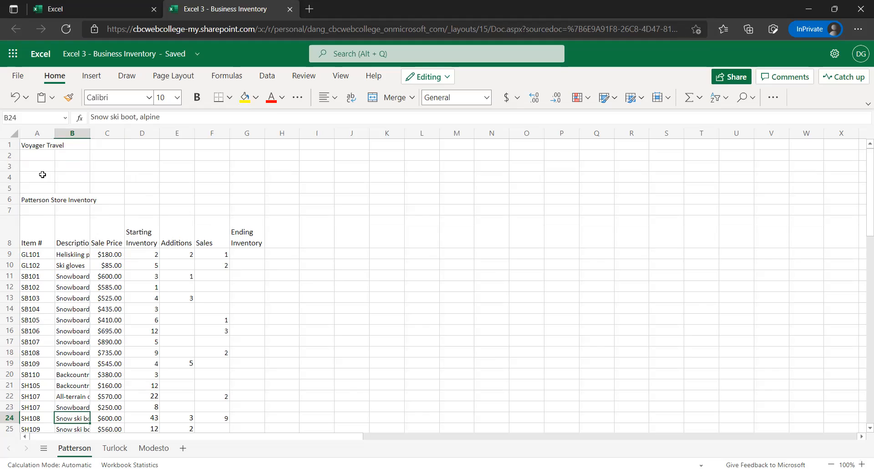
pyautogui.click(42, 146)
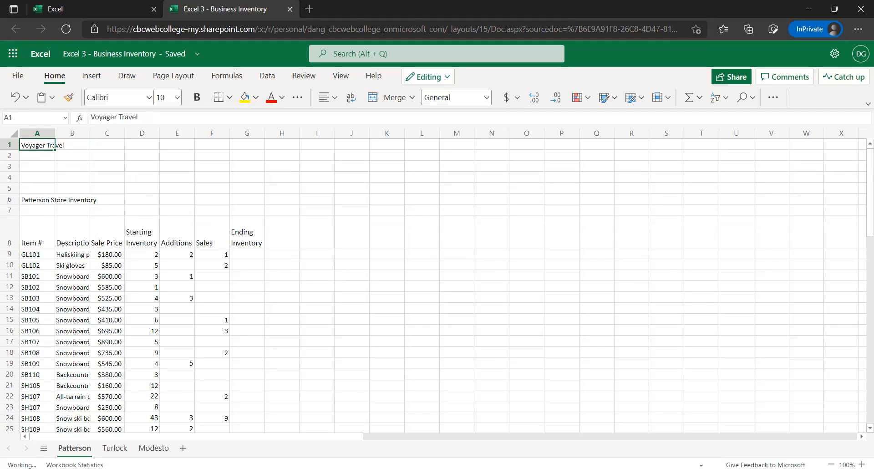
pyautogui.hotkey('ctrl', 'a')
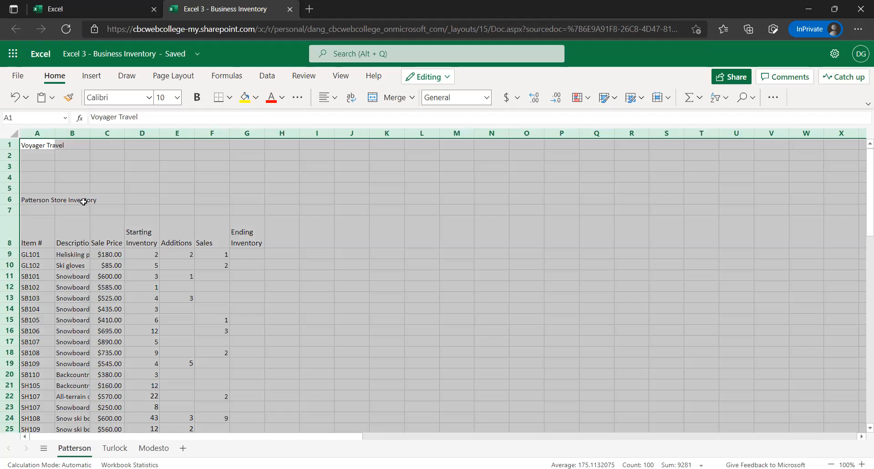
pyautogui.click(149, 98)
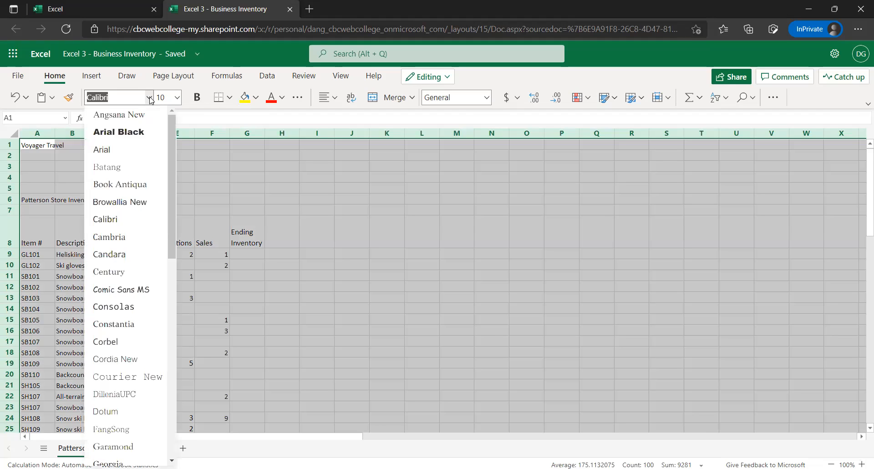
pyautogui.click(105, 152)
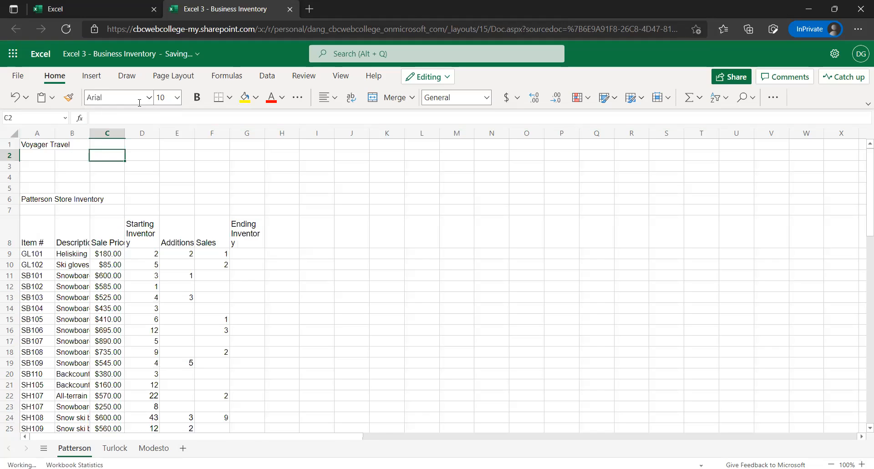
# Set the font size of the entire Patterson sheet to 12
pyautogui.click(23, 144)
pyautogui.hotkey('ctrl', 'a')
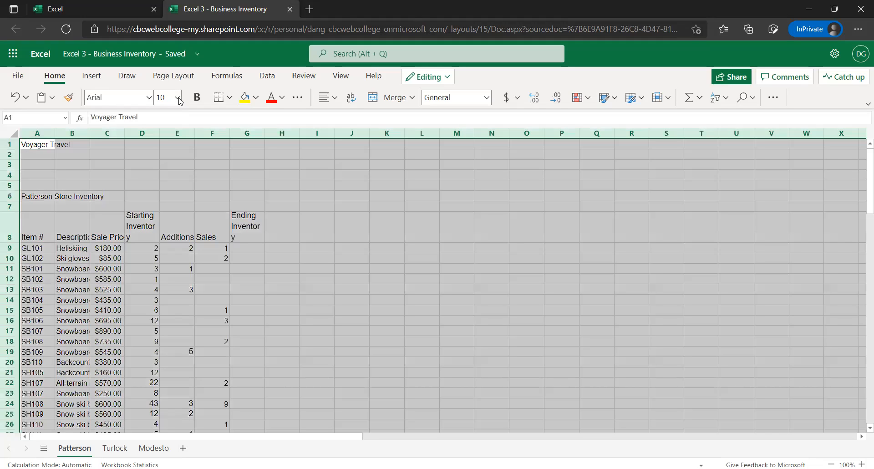
pyautogui.click(177, 103)
pyautogui.click(177, 99)
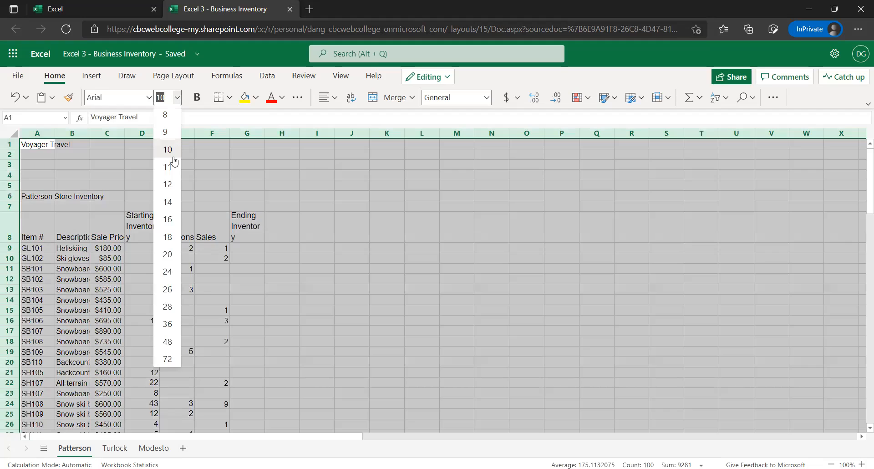
pyautogui.click(174, 183)
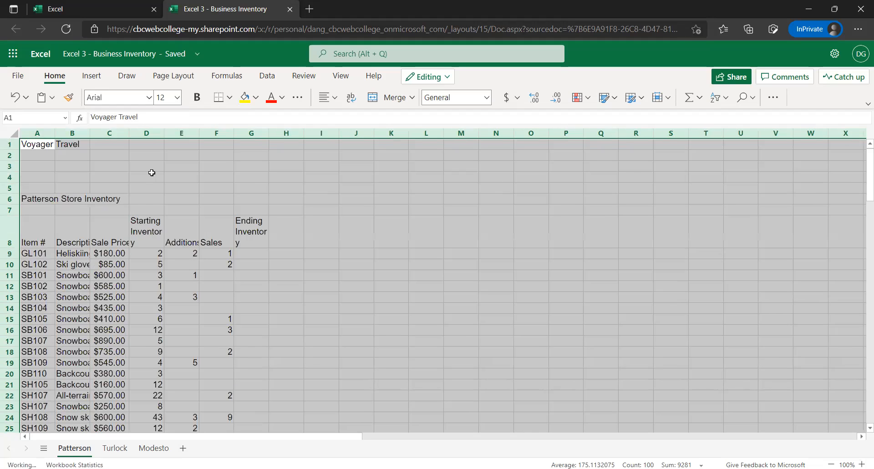
pyautogui.click(210, 201)
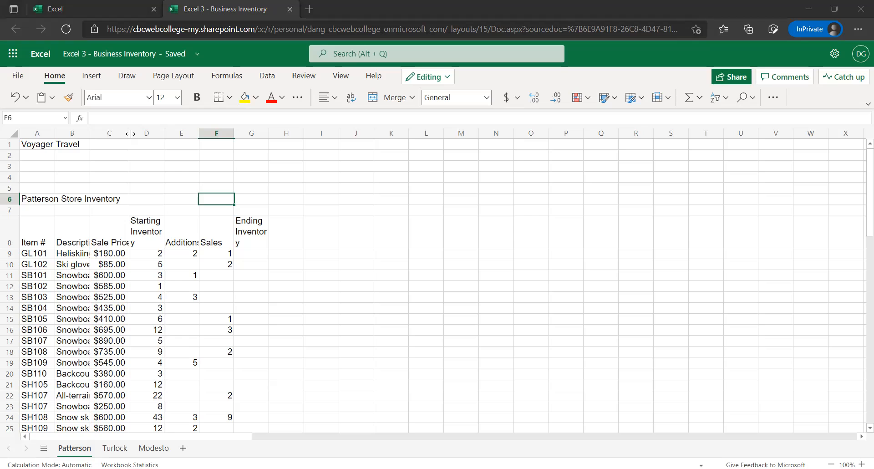
# Widen columns B, C and D to fit the item descriptions and the Sale Price and Starting Inventory headers
pyautogui.moveTo(130, 134); pyautogui.dragTo(132, 133)
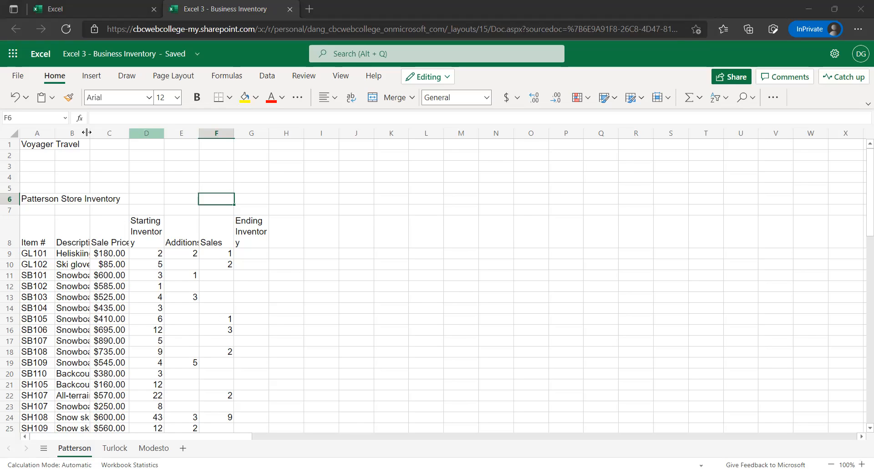
pyautogui.moveTo(89, 132); pyautogui.dragTo(254, 141)
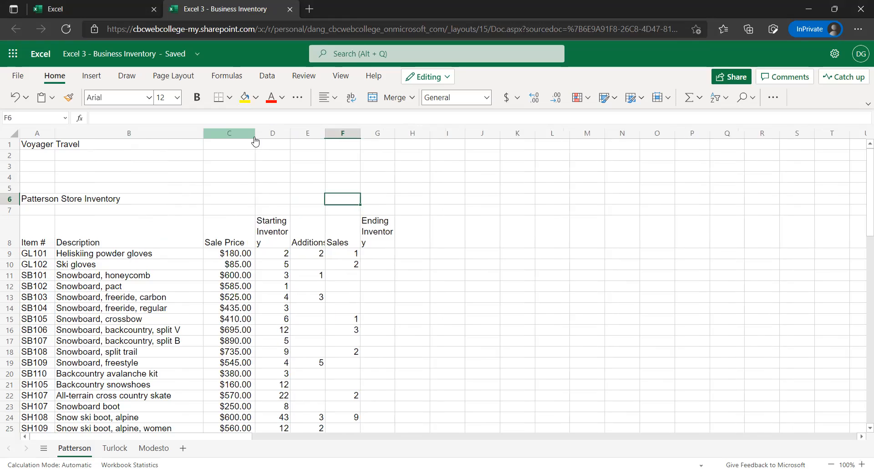
pyautogui.moveTo(285, 133); pyautogui.dragTo(294, 133)
pyautogui.click(281, 135)
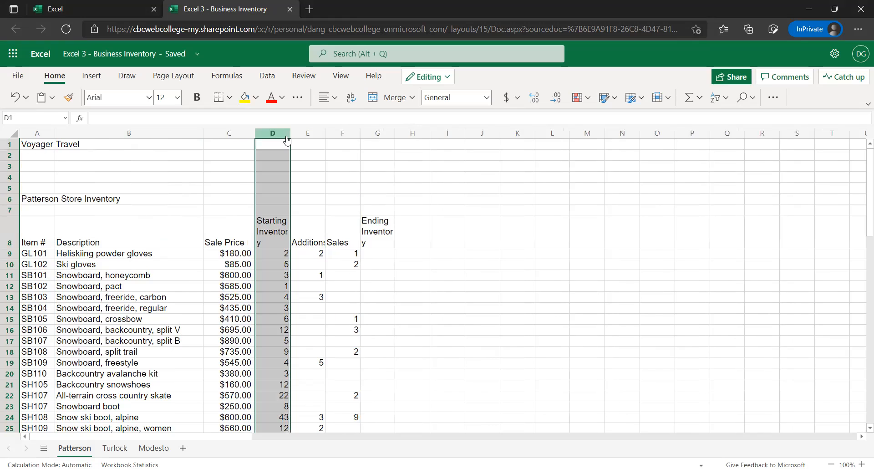
pyautogui.moveTo(291, 140); pyautogui.dragTo(302, 141)
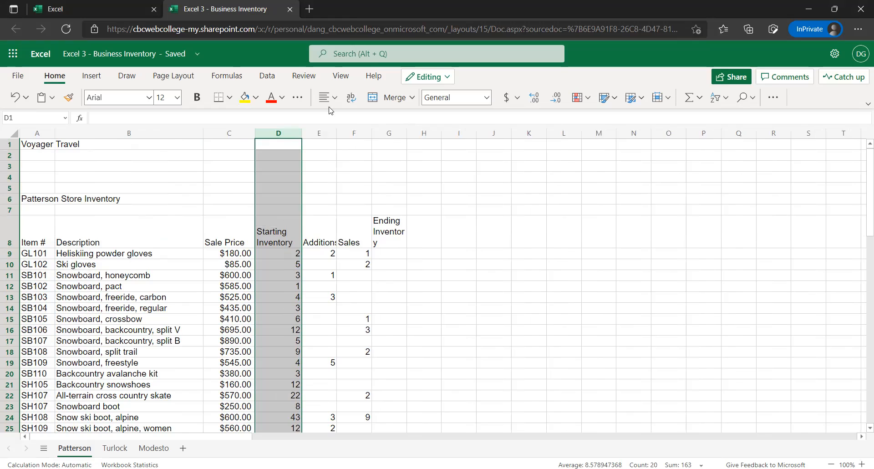
# Widen columns E and G so the Additions and Ending Inventory headers fit without breaking a word
pyautogui.click(323, 233)
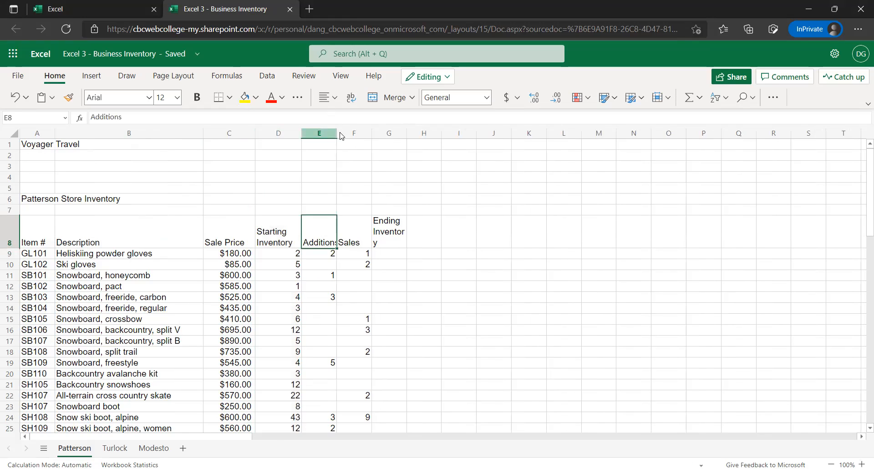
pyautogui.moveTo(342, 135); pyautogui.dragTo(347, 137)
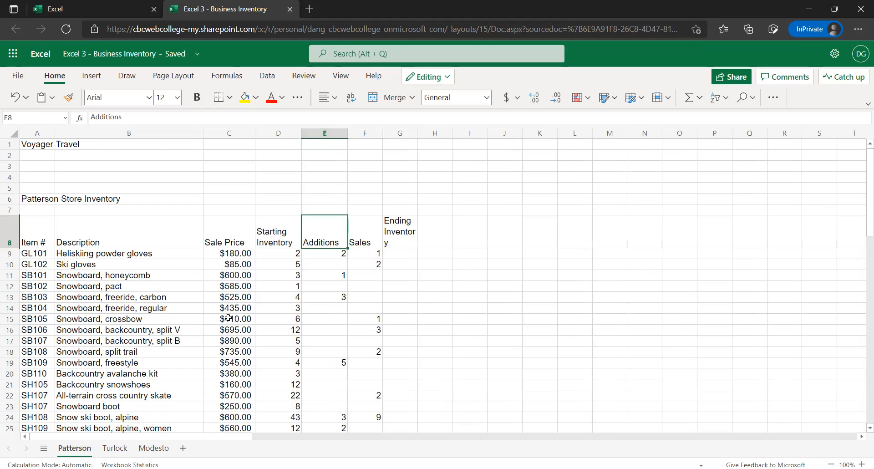
pyautogui.scroll(-2, 308, 292)
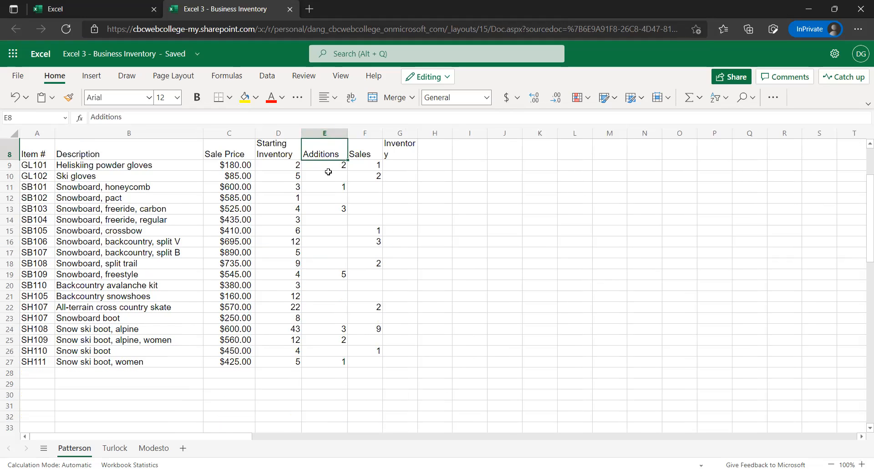
pyautogui.scroll(2, 326, 220)
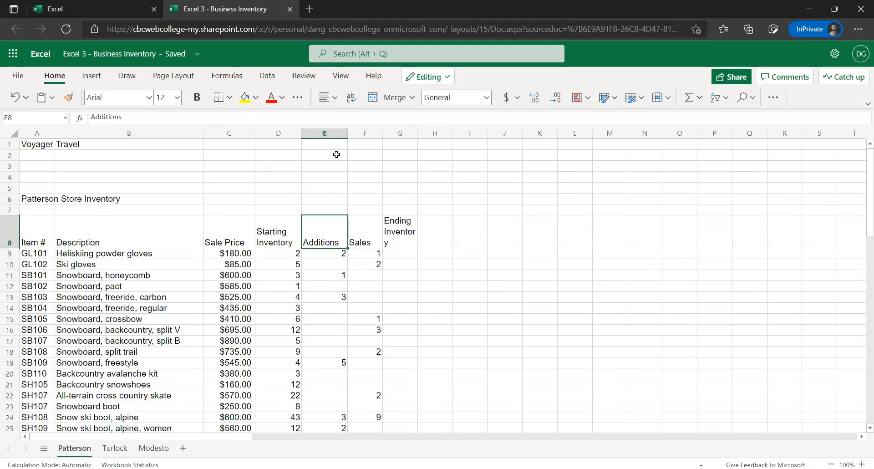
pyautogui.moveTo(346, 135); pyautogui.dragTo(344, 142)
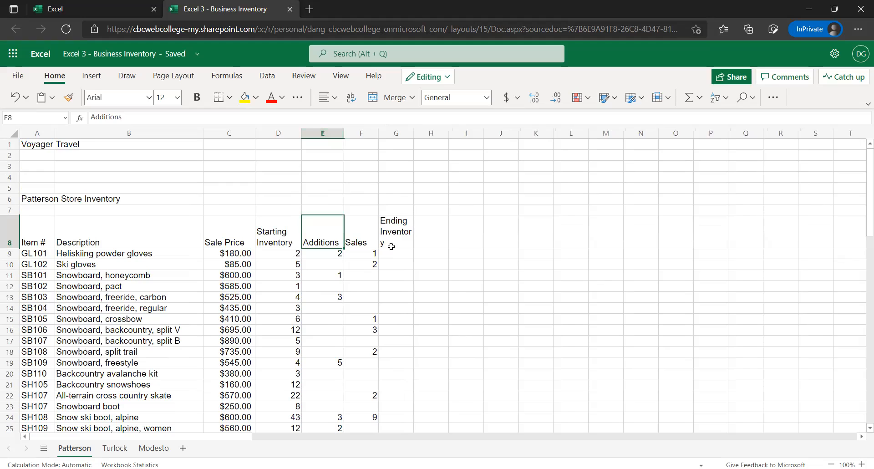
pyautogui.click(396, 230)
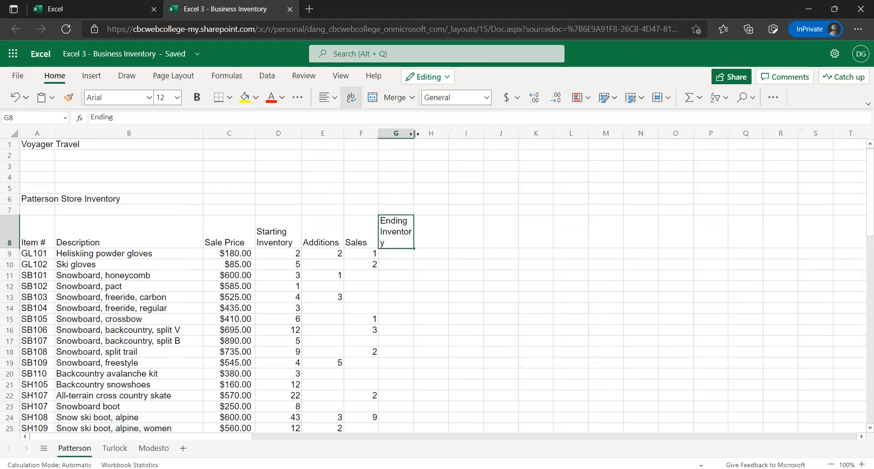
pyautogui.moveTo(434, 139); pyautogui.dragTo(421, 133)
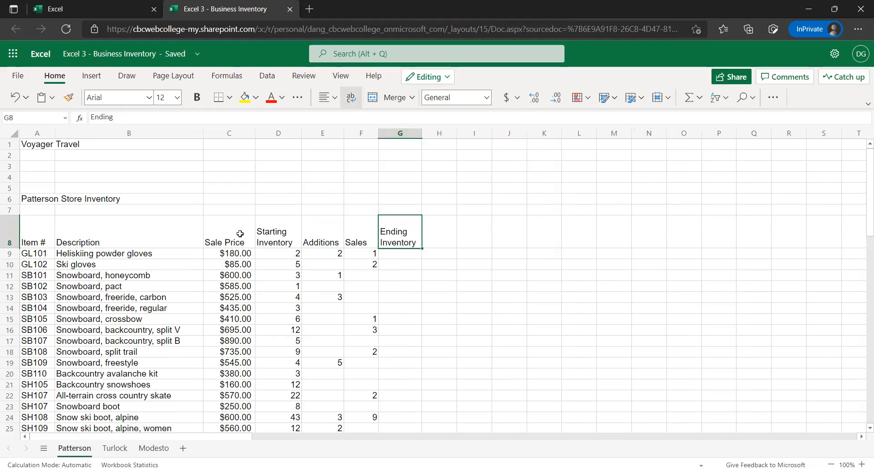
# Toggle Wrap Text off and on again for the Starting Inventory header in D8, temporarily widening column D to fit it on one line
pyautogui.click(284, 236)
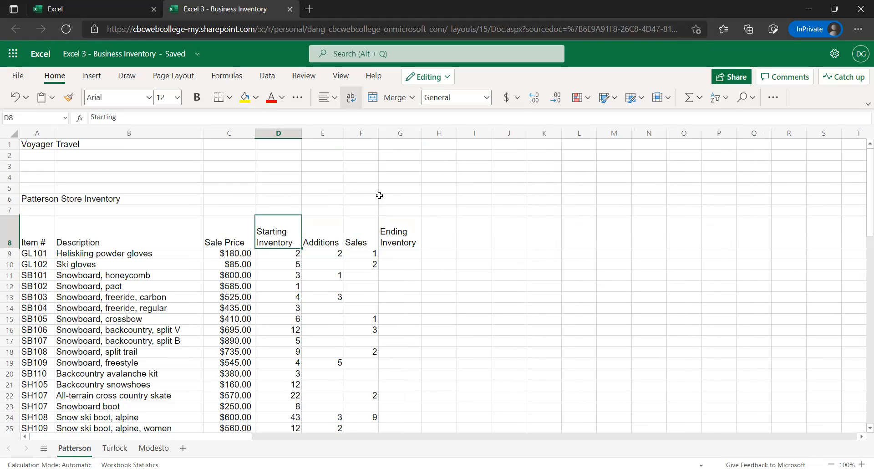
pyautogui.click(861, 113)
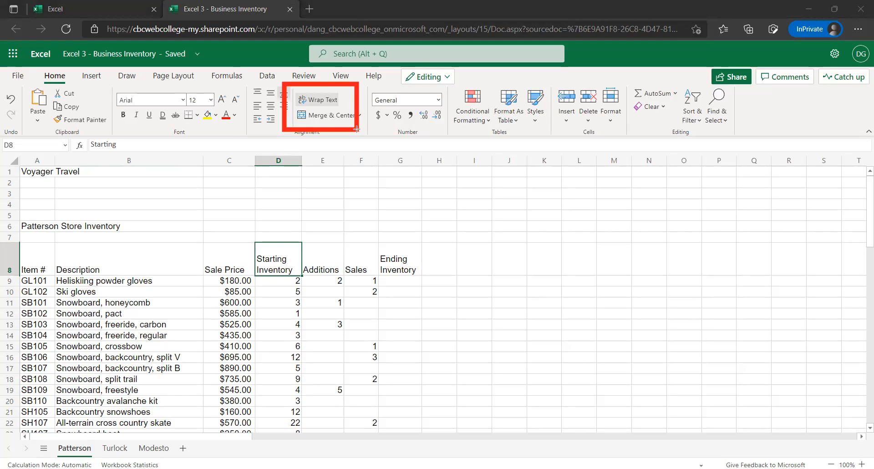
pyautogui.click(321, 103)
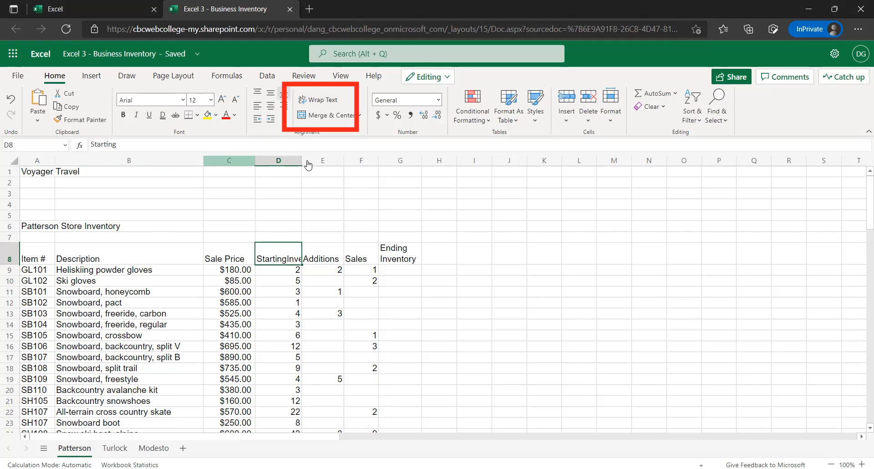
pyautogui.moveTo(302, 159); pyautogui.dragTo(343, 161)
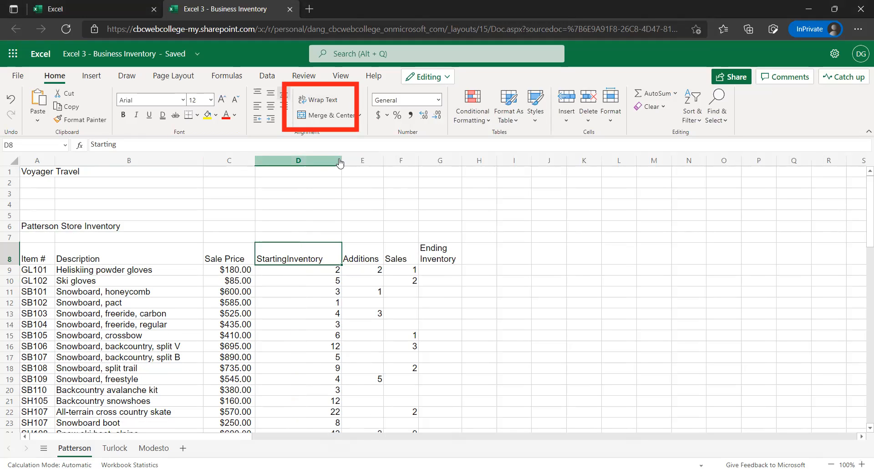
pyautogui.click(312, 101)
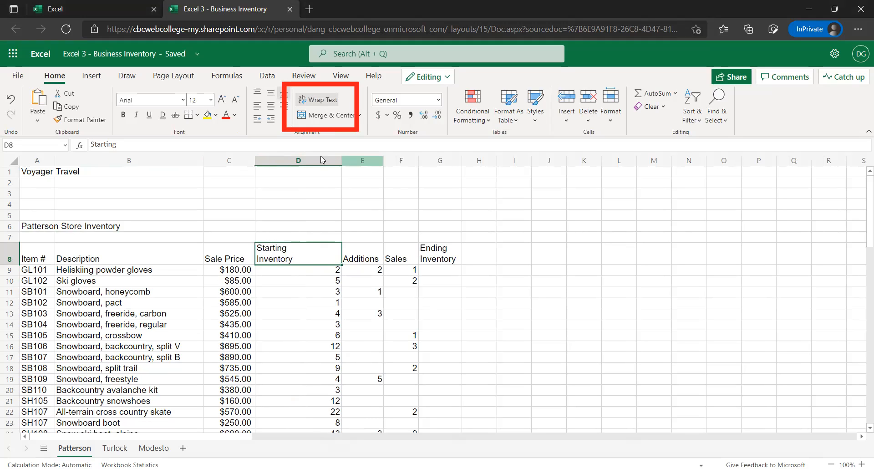
pyautogui.moveTo(305, 156); pyautogui.dragTo(302, 159)
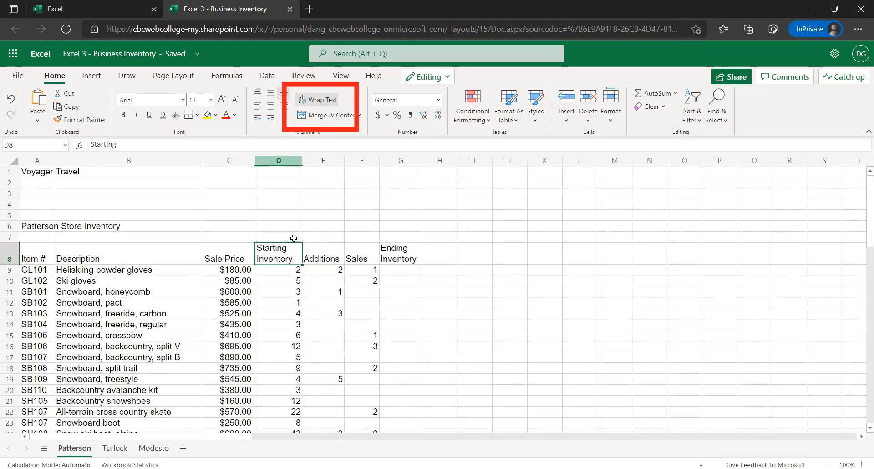
# Compare the text wrapping of the row 8 headers and turn on Wrap Text for the Additions header in E8
pyautogui.click(14, 255)
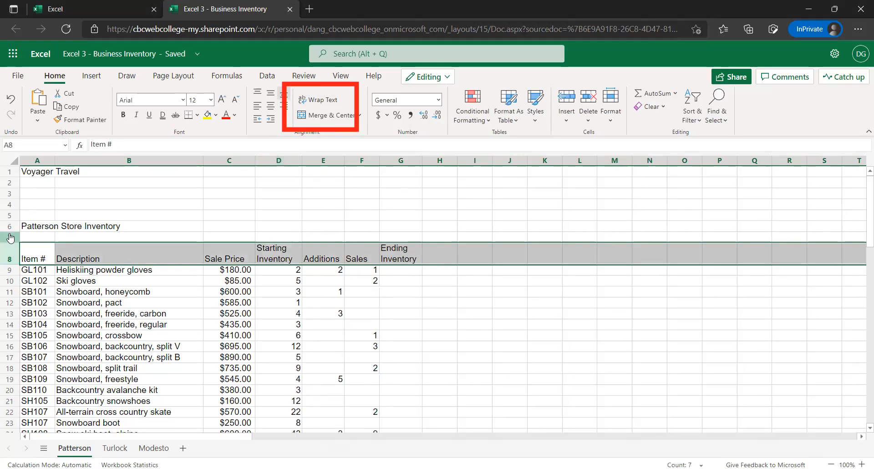
pyautogui.click(11, 238)
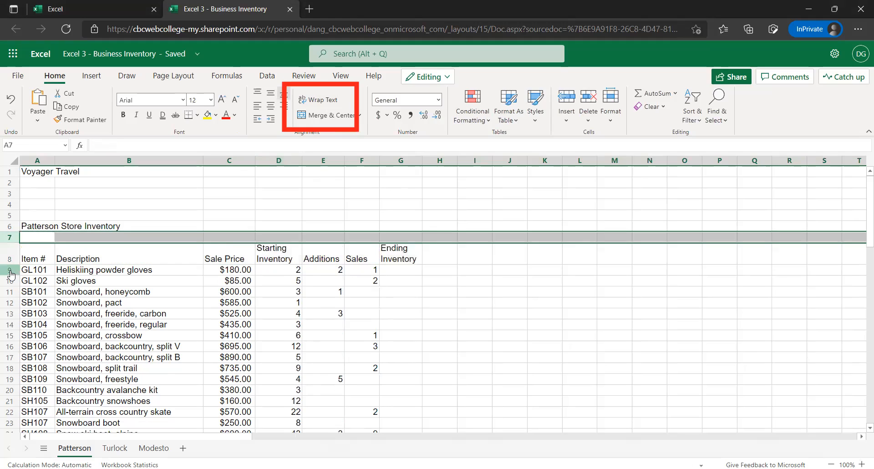
pyautogui.click(10, 270)
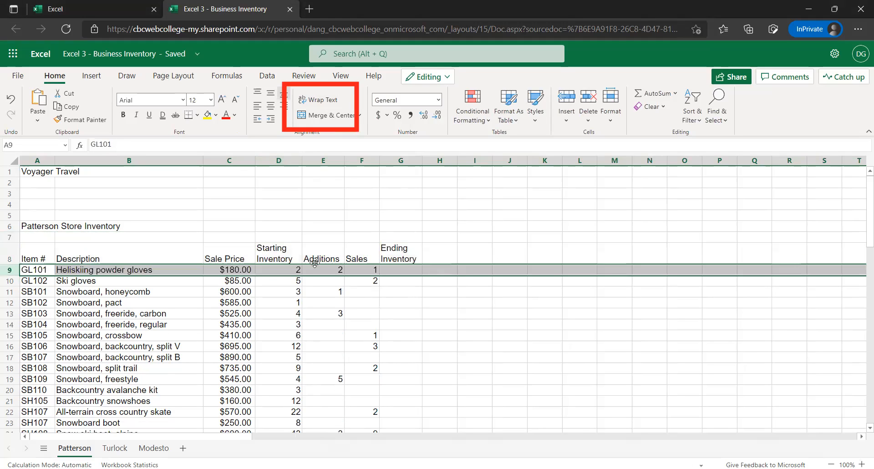
pyautogui.click(268, 253)
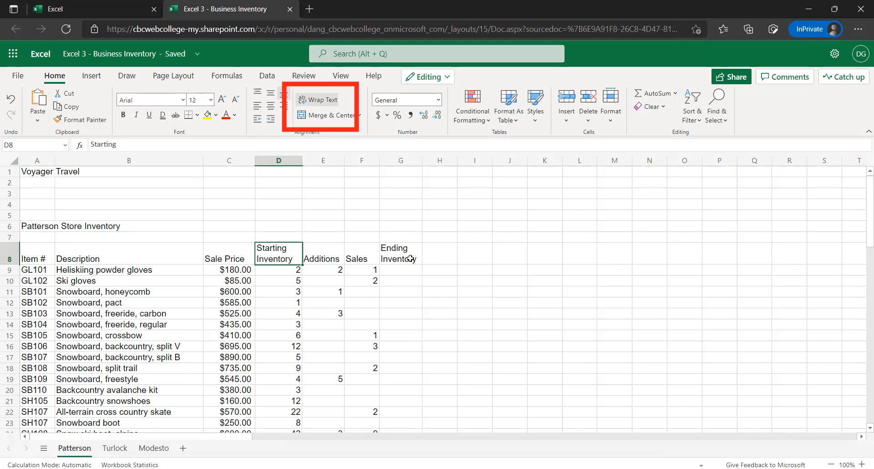
pyautogui.click(387, 258)
pyautogui.press('Left')
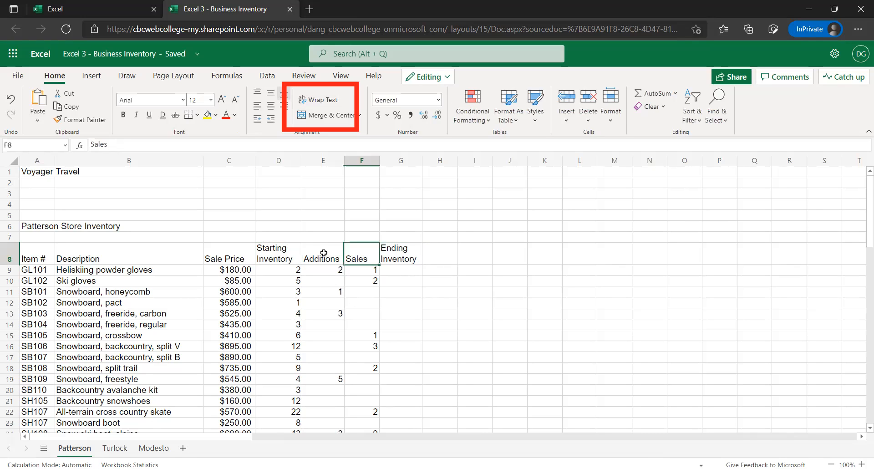
pyautogui.press('Left')
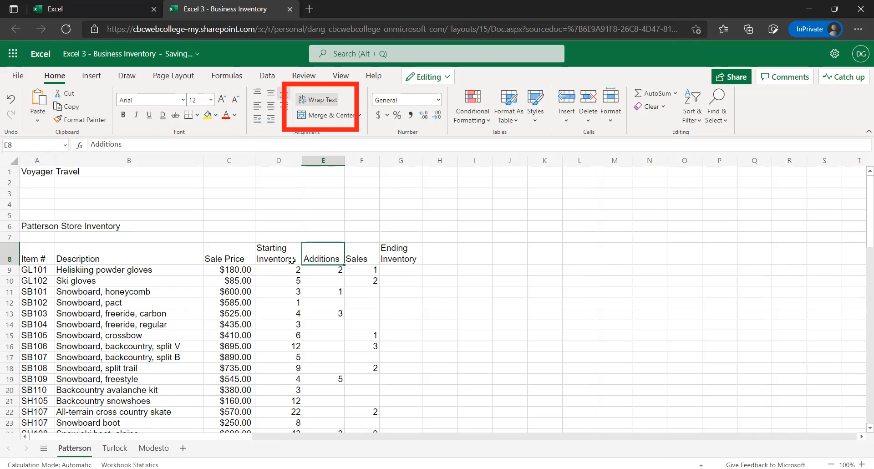
pyautogui.click(267, 250)
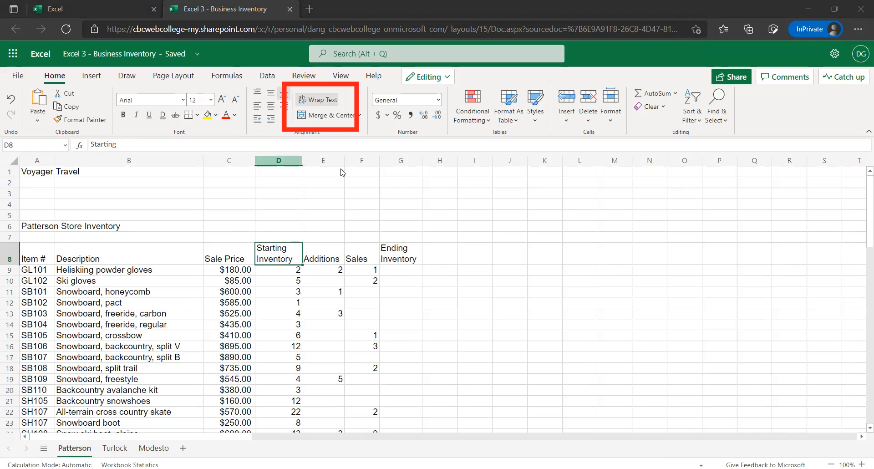
pyautogui.moveTo(302, 160); pyautogui.dragTo(352, 168)
pyautogui.moveTo(469, 159); pyautogui.dragTo(512, 169)
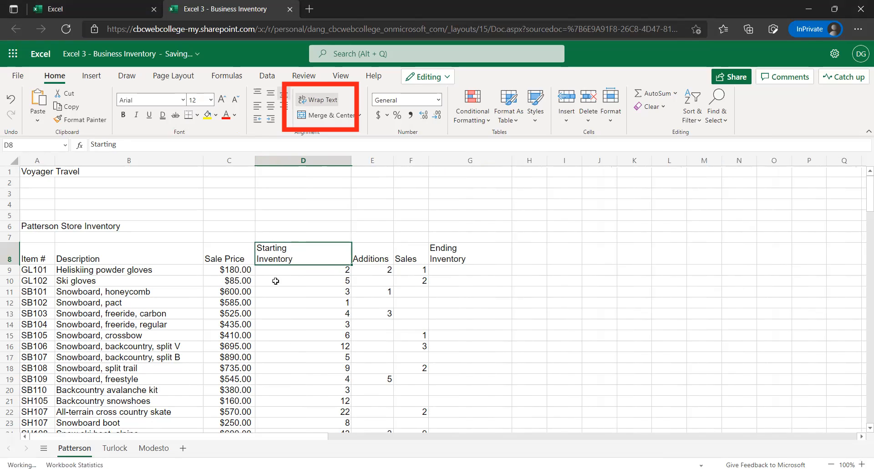
pyautogui.hotkey('ctrl', 'z')
pyautogui.hotkey('ctrl', 'z')
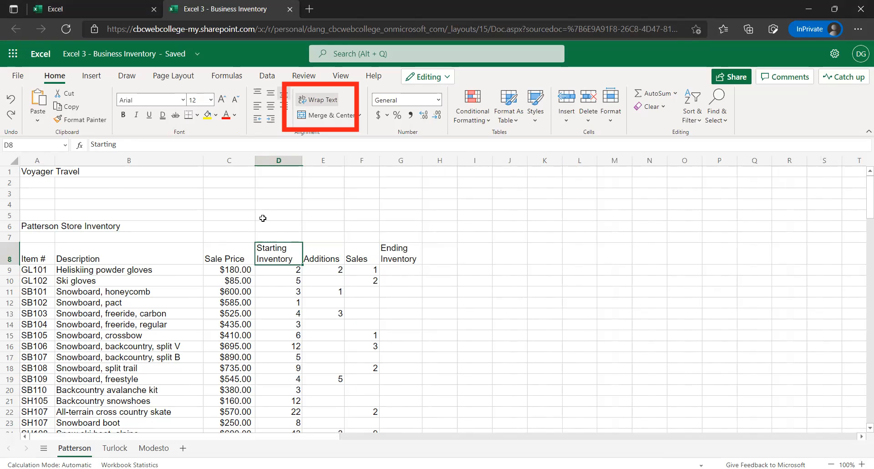
# Make the row 8 headers on the Patterson sheet bold, underlined and horizontally centered
pyautogui.scroll(-1, 91, 218)
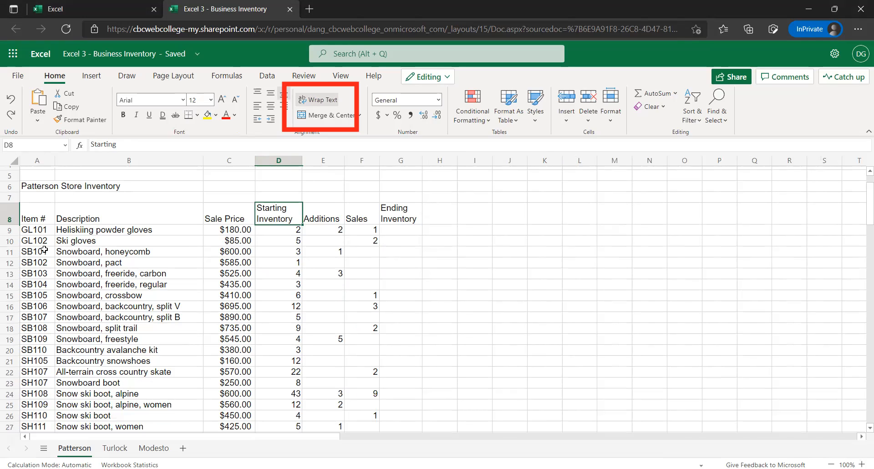
pyautogui.click(10, 218)
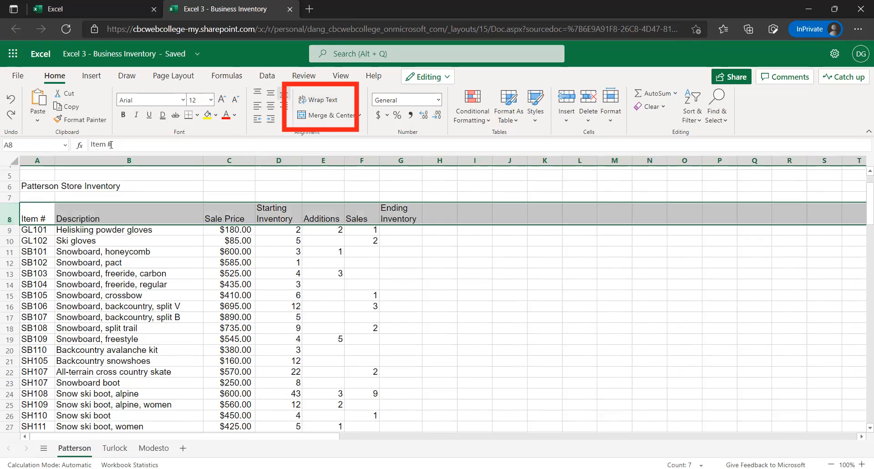
pyautogui.click(121, 120)
pyautogui.click(150, 118)
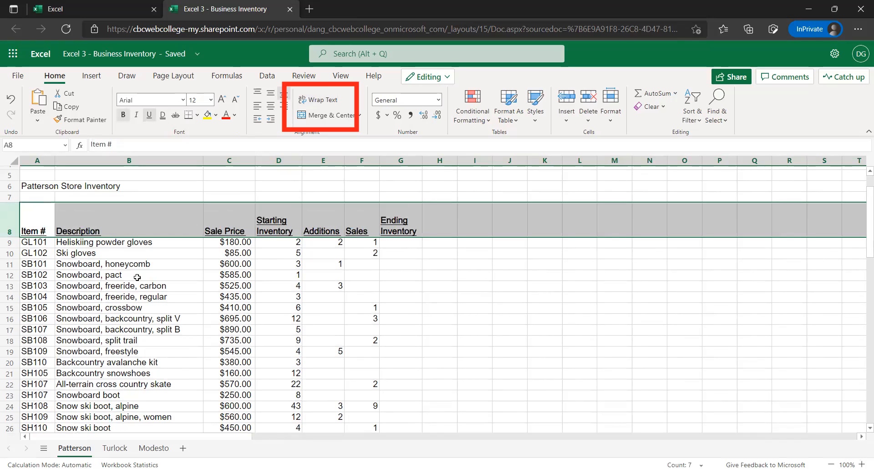
pyautogui.scroll(2, 100, 250)
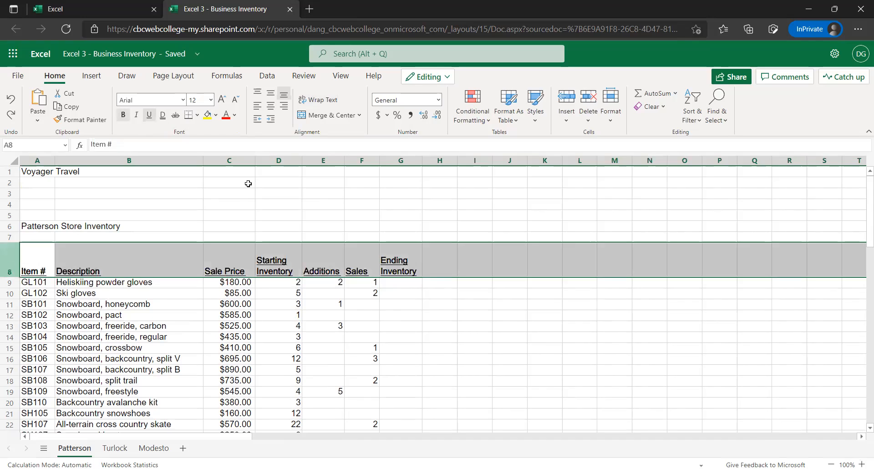
pyautogui.click(270, 106)
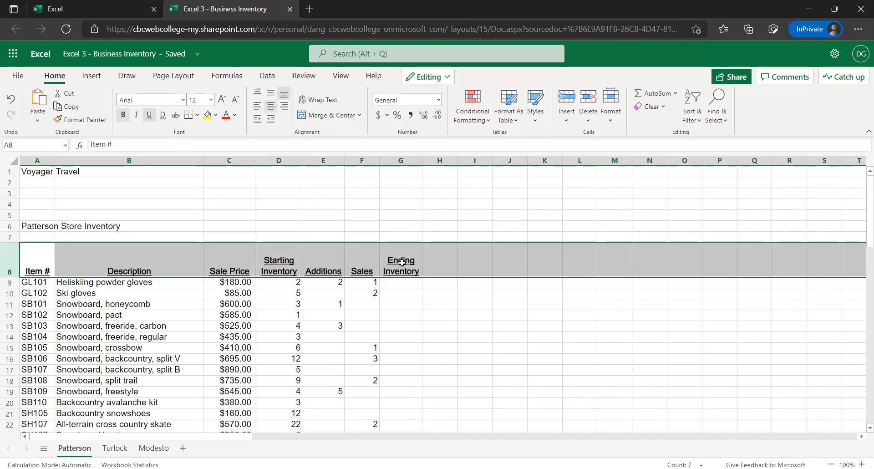
# Examine the alignment of the row 8 headers against the item descriptions in column B and the rows below
pyautogui.click(402, 262)
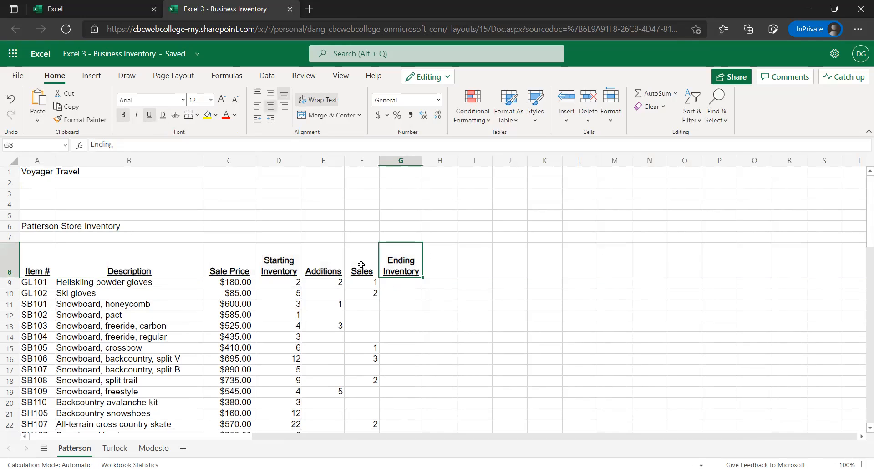
pyautogui.press('Left')
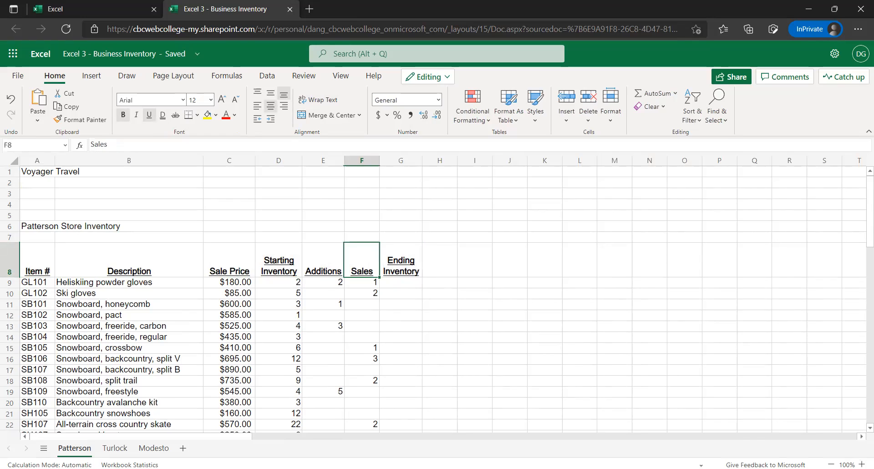
pyautogui.click(113, 260)
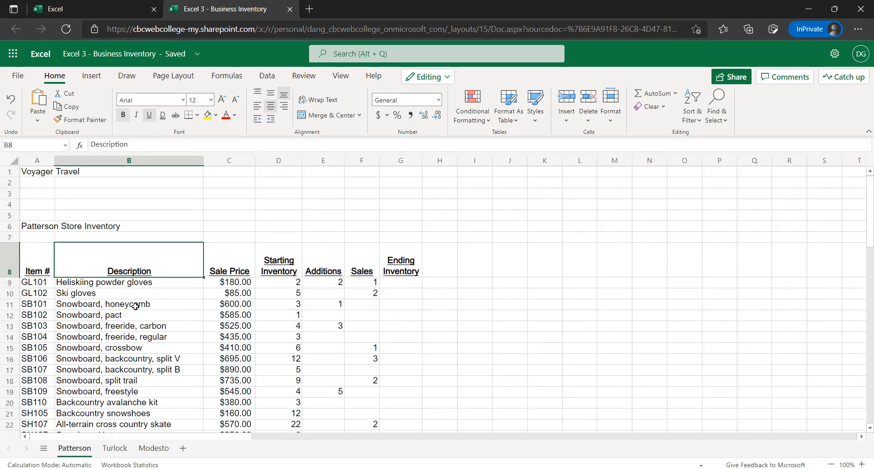
pyautogui.click(131, 161)
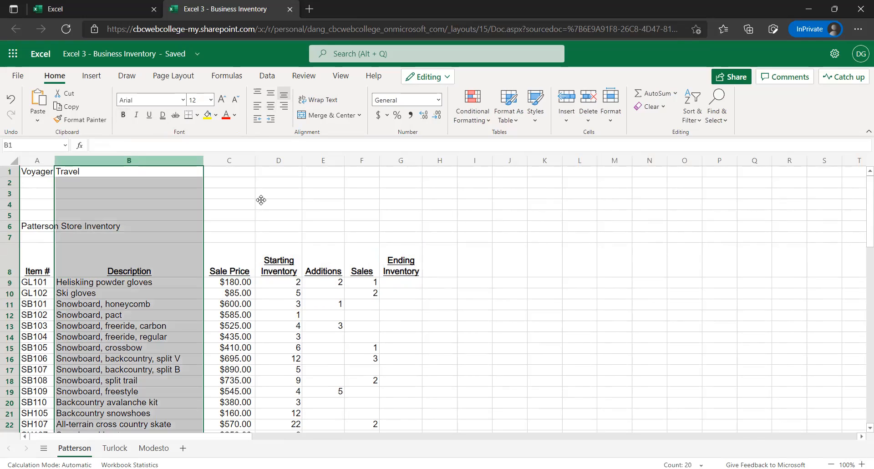
pyautogui.click(261, 197)
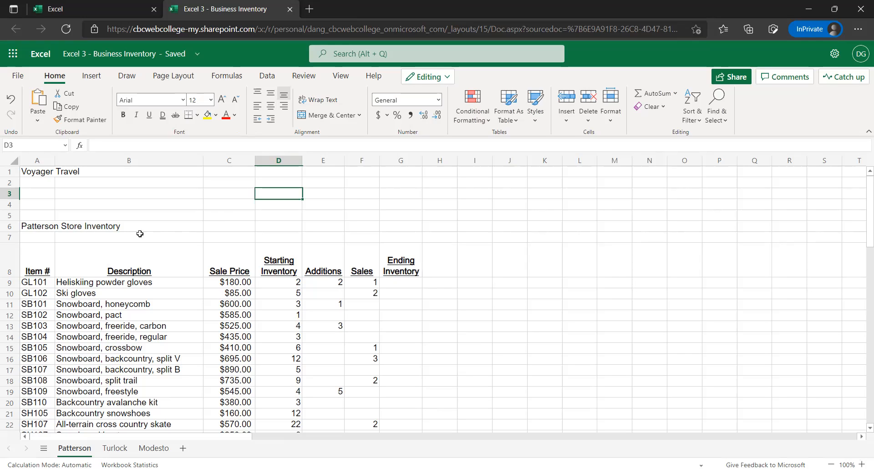
pyautogui.scroll(-1, 140, 289)
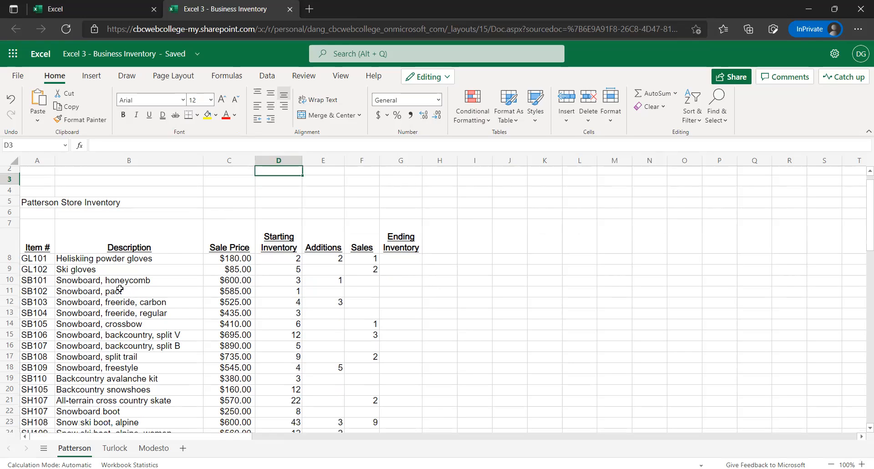
pyautogui.scroll(-1, 128, 288)
pyautogui.scroll(2, 119, 288)
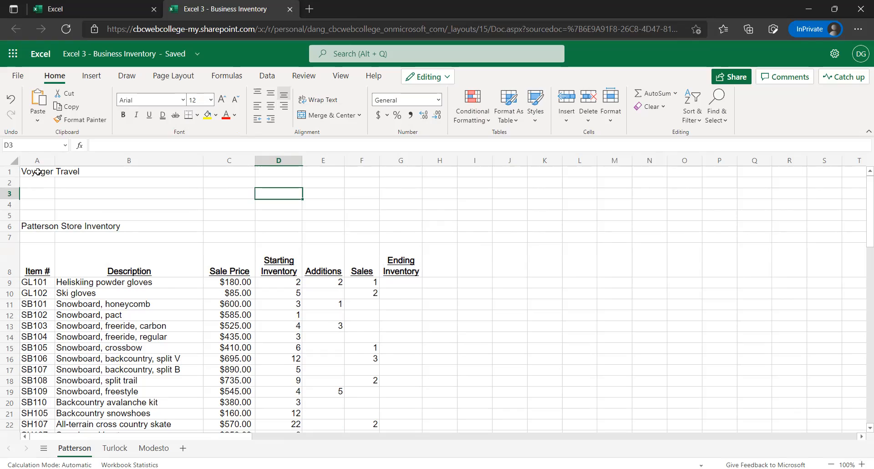
# Merge and center the Voyager Travel title across A1:G2 and enlarge its font to 26
pyautogui.moveTo(38, 172); pyautogui.dragTo(385, 190)
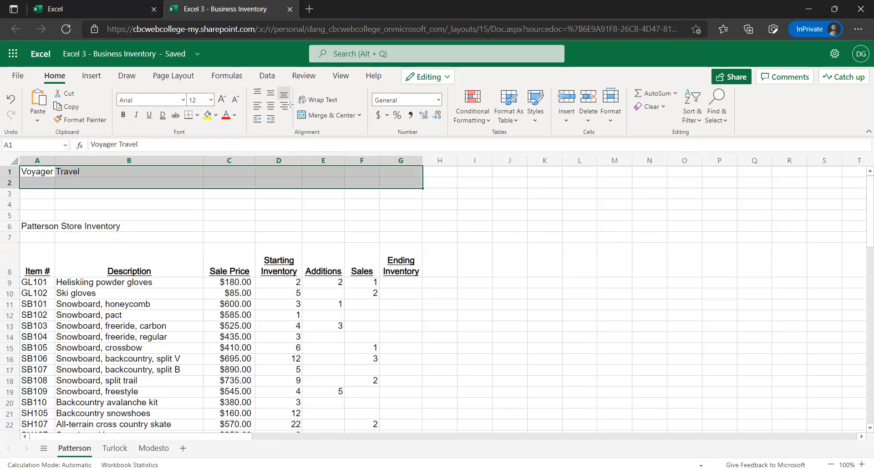
pyautogui.click(318, 117)
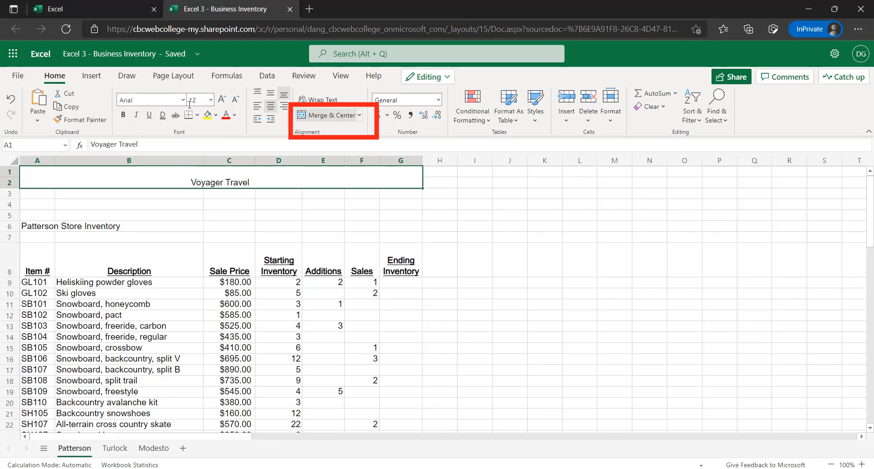
pyautogui.click(223, 103)
pyautogui.click(223, 103)
pyautogui.click(223, 103)
pyautogui.click(223, 103)
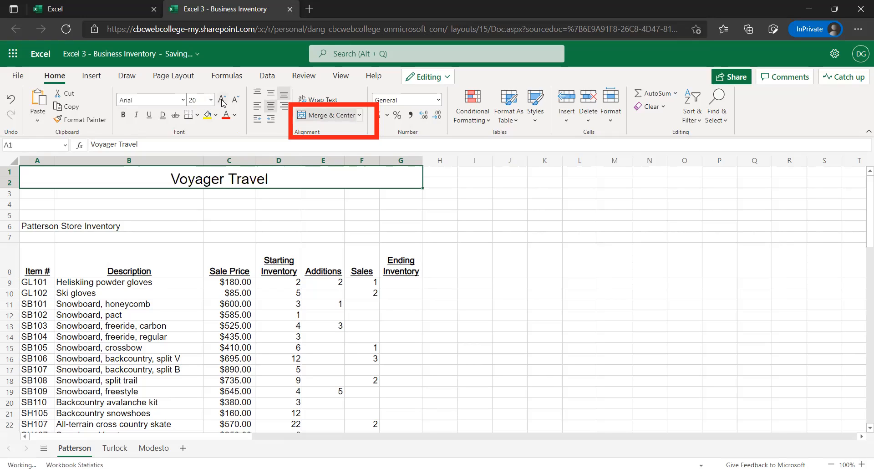
pyautogui.click(223, 103)
pyautogui.click(223, 103)
pyautogui.click(223, 103)
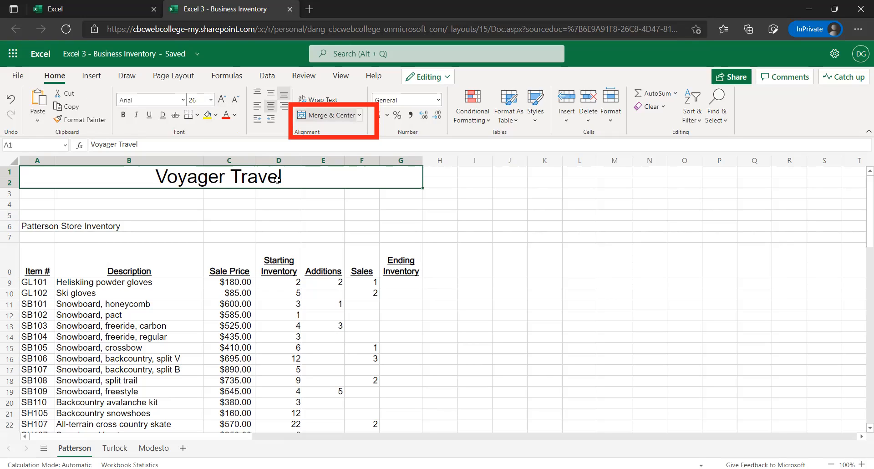
# Italicize the merged Voyager Travel title
pyautogui.click(134, 117)
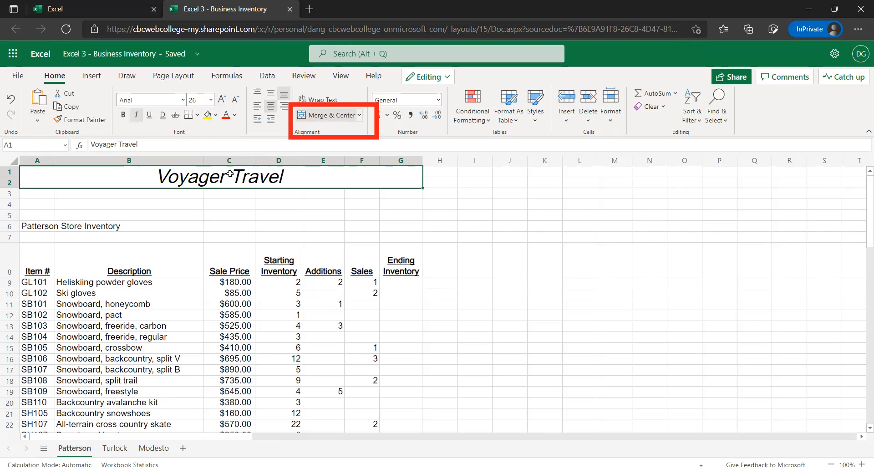
pyautogui.click(136, 116)
pyautogui.click(137, 117)
# Enlarge the Patterson Store Inventory heading in A6 to font size 14 and make it bold
pyautogui.click(73, 226)
pyautogui.click(49, 226)
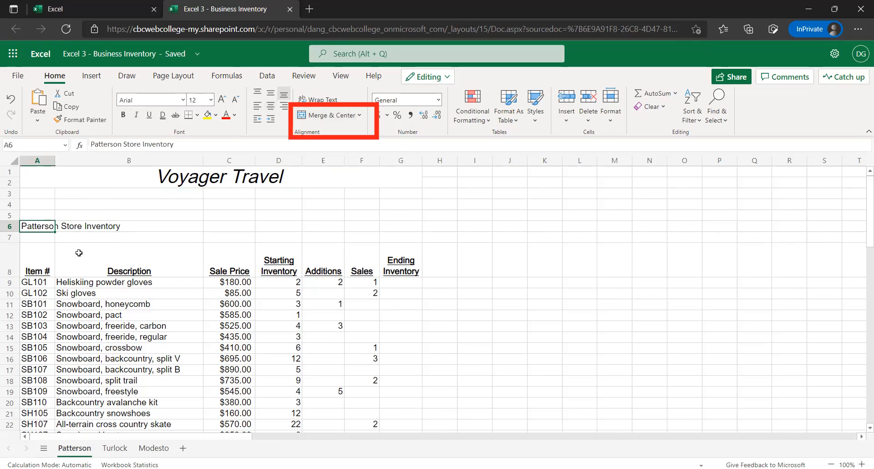
pyautogui.click(223, 99)
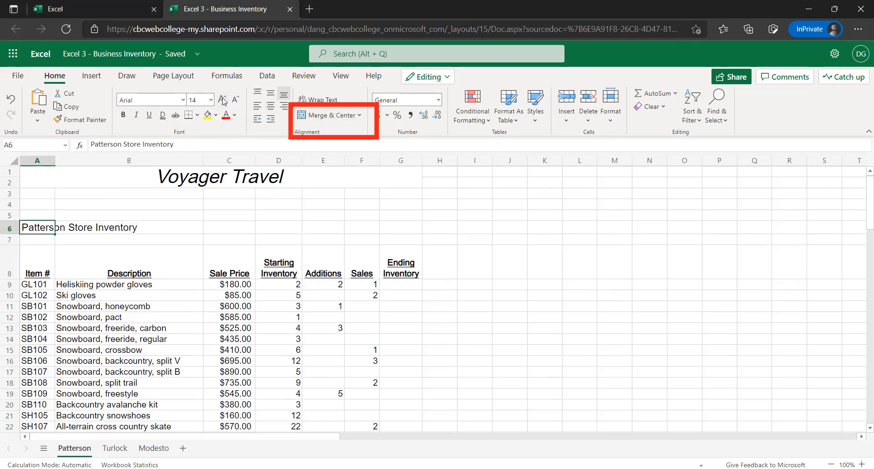
pyautogui.click(124, 115)
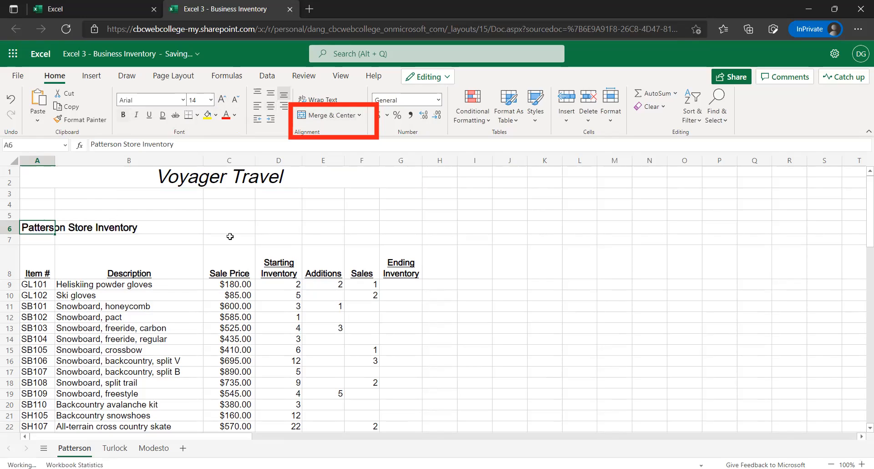
pyautogui.click(225, 218)
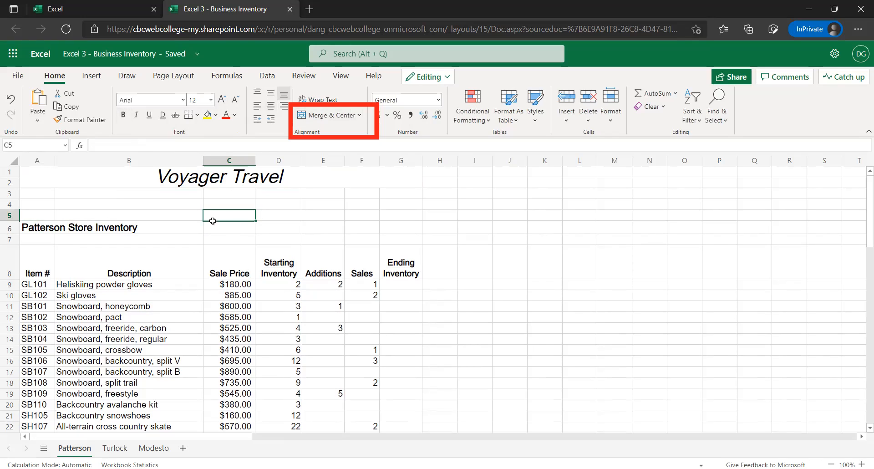
# Enter the label Totals in B28 below the last item, right-aligned and bold
pyautogui.scroll(-2, 571, 327)
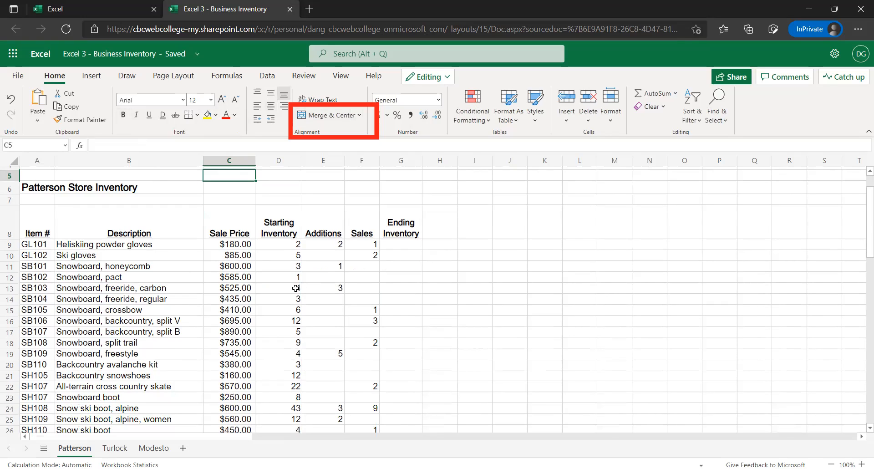
pyautogui.click(339, 269)
pyautogui.scroll(-1, 338, 269)
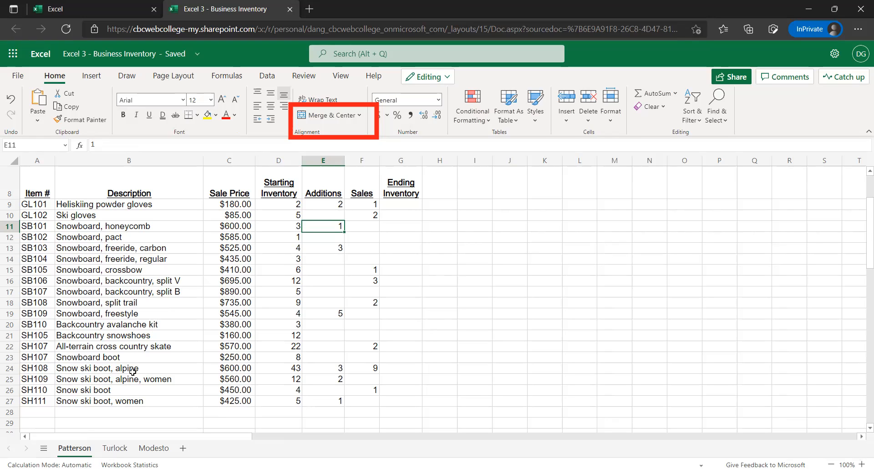
pyautogui.click(123, 411)
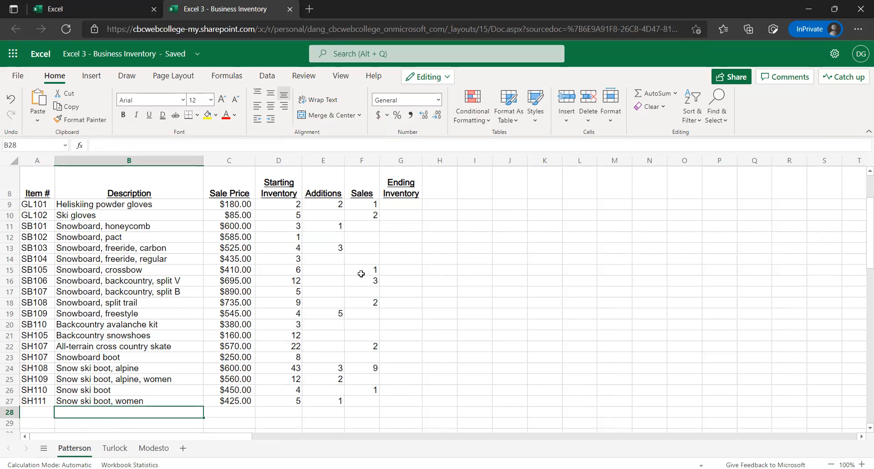
pyautogui.write('Tot')
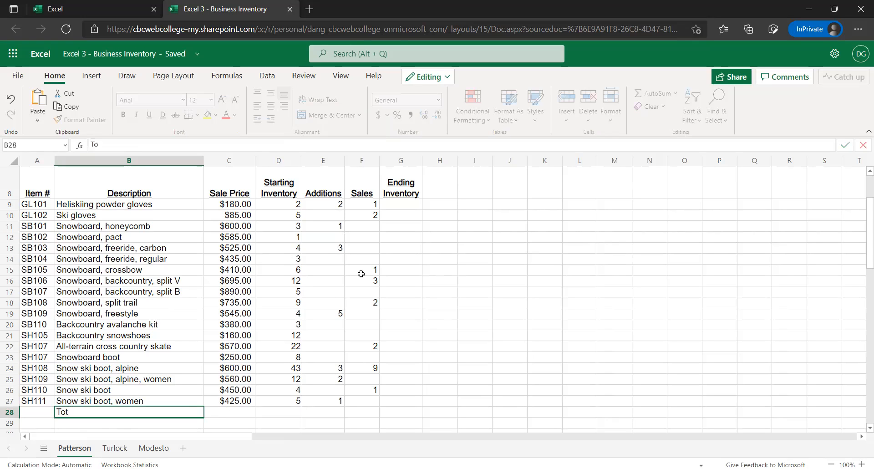
pyautogui.write('als')
pyautogui.hotkey('ctrl', 'Return')
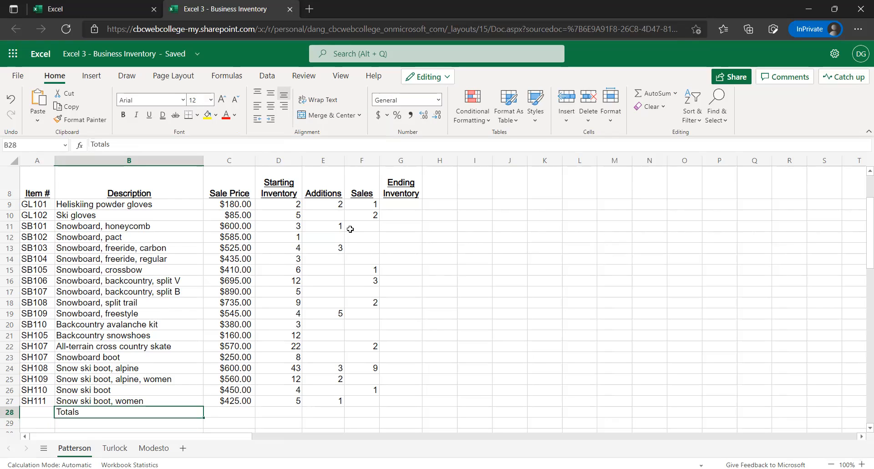
pyautogui.click(284, 107)
pyautogui.click(123, 116)
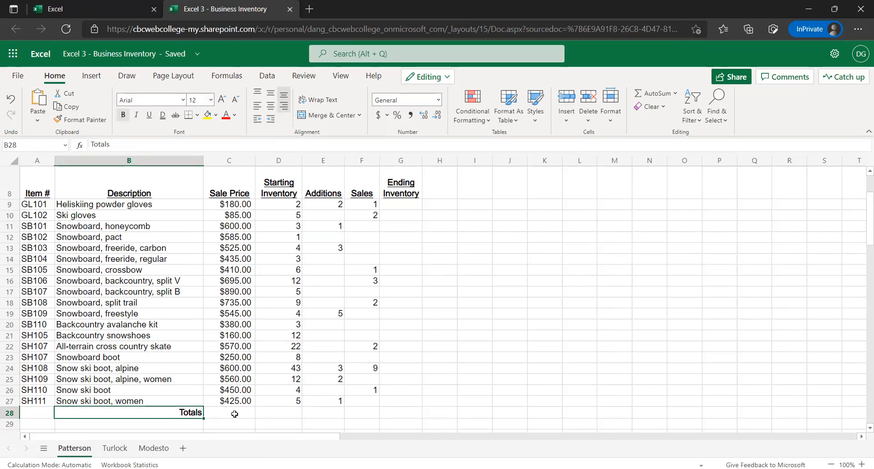
# Total the Sale Price column in C28 using AutoSum over C9:C27
pyautogui.press('Tab')
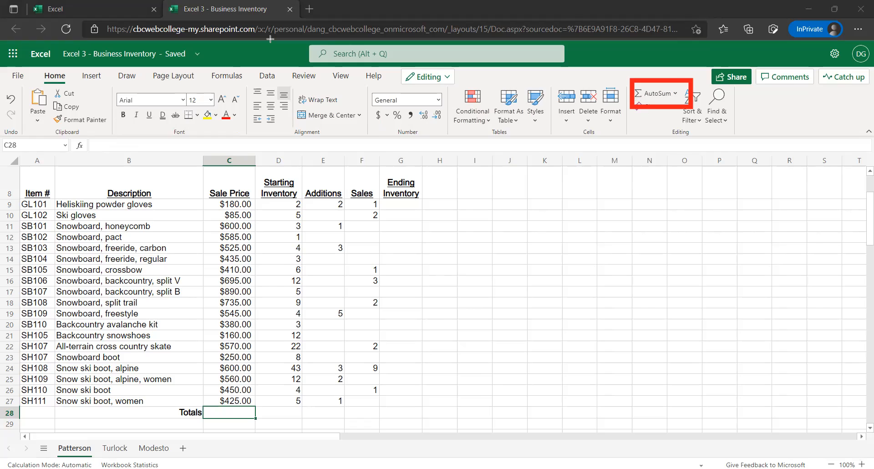
pyautogui.click(654, 96)
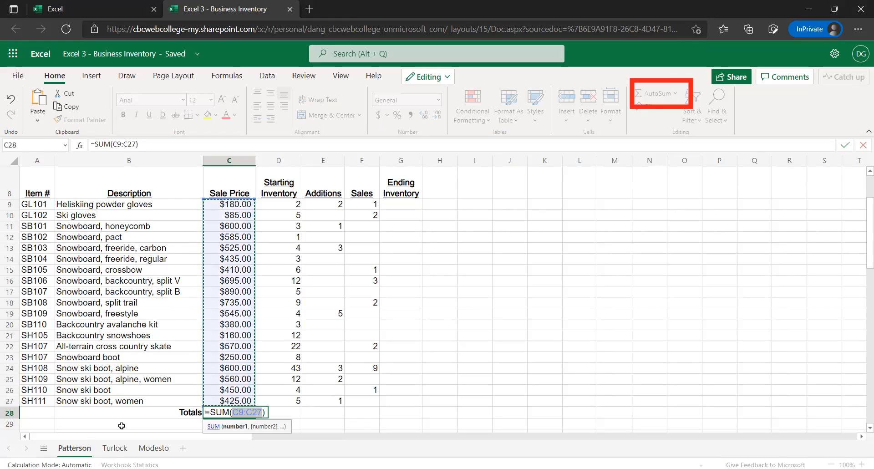
pyautogui.press('Return')
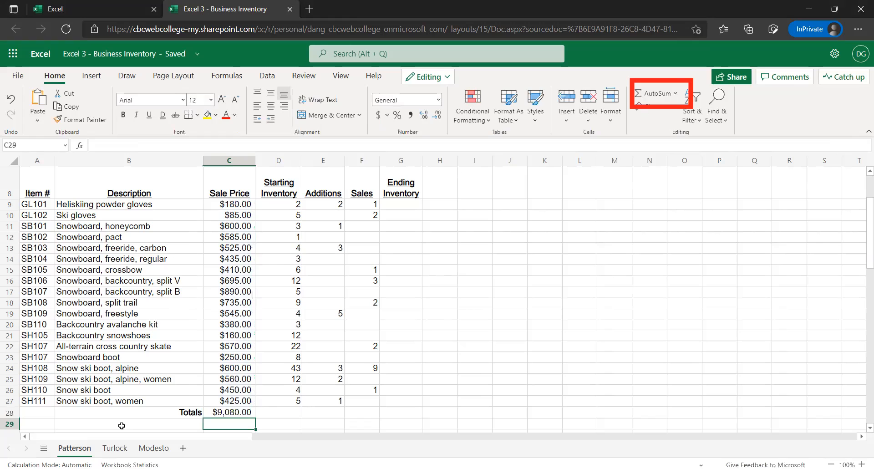
pyautogui.press('Up')
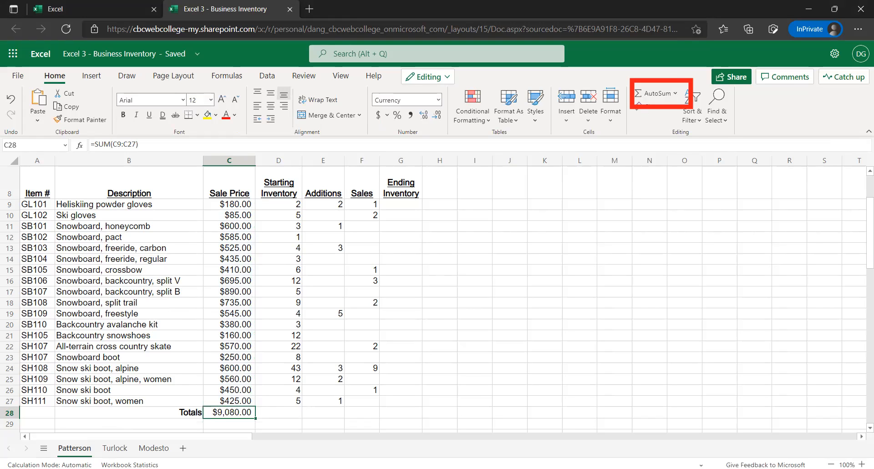
pyautogui.click(292, 414)
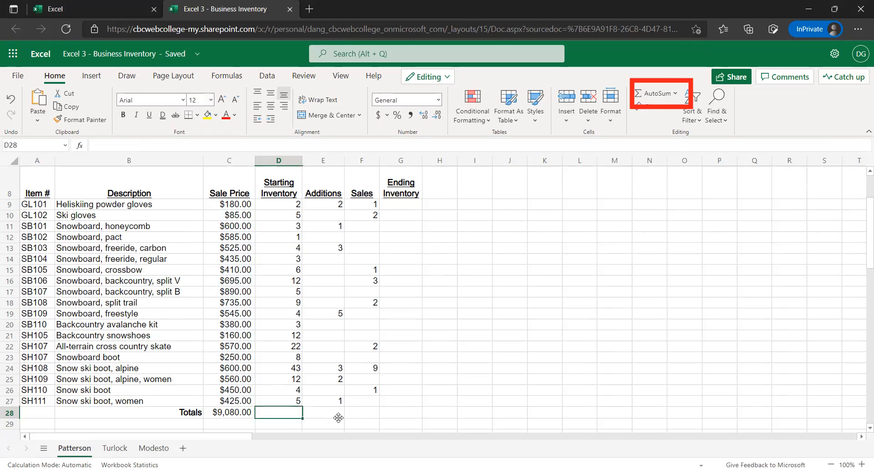
# Fill the Sale Price total formula from C28 across the Totals row through G28
pyautogui.click(342, 414)
pyautogui.click(359, 415)
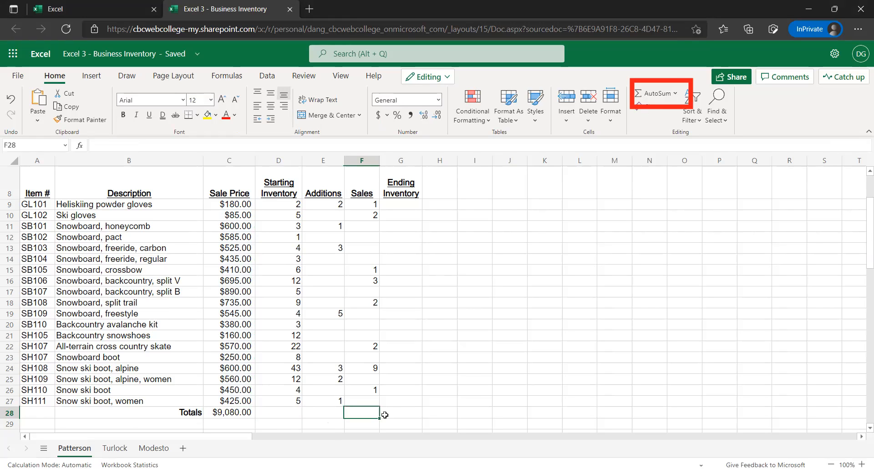
pyautogui.click(385, 414)
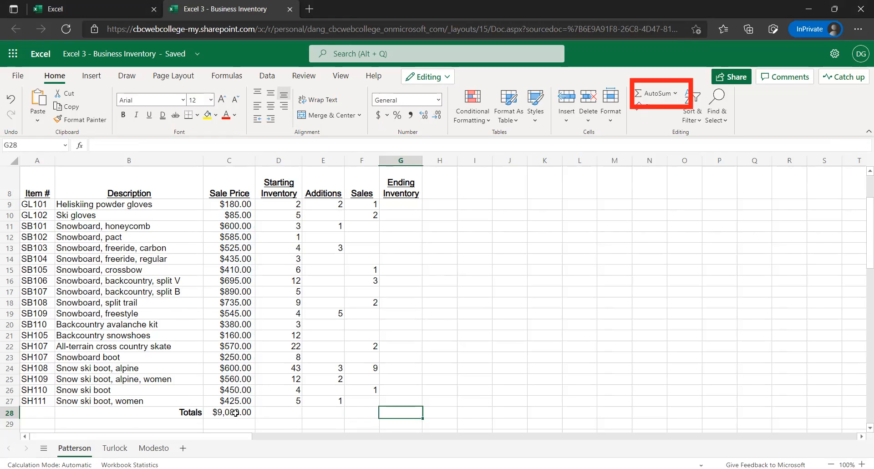
pyautogui.click(254, 417)
pyautogui.moveTo(256, 418); pyautogui.dragTo(402, 415)
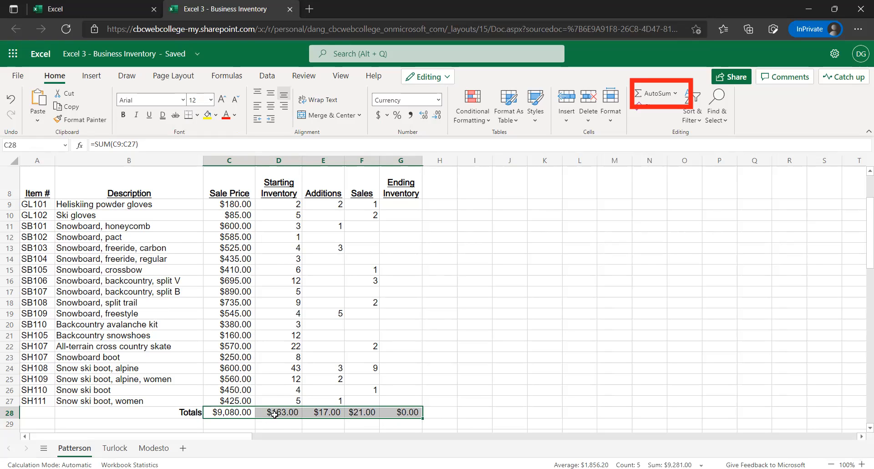
# Check the SUM formulas in the Totals row, cell by cell from C28 to G28
pyautogui.click(274, 413)
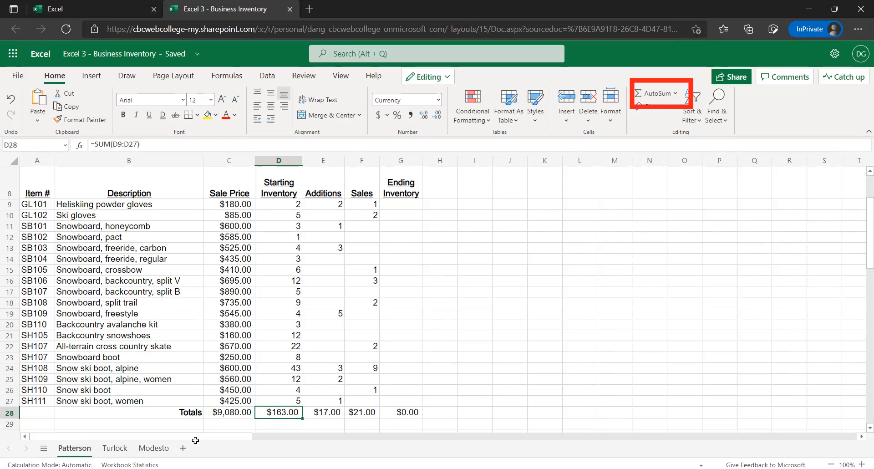
pyautogui.click(229, 410)
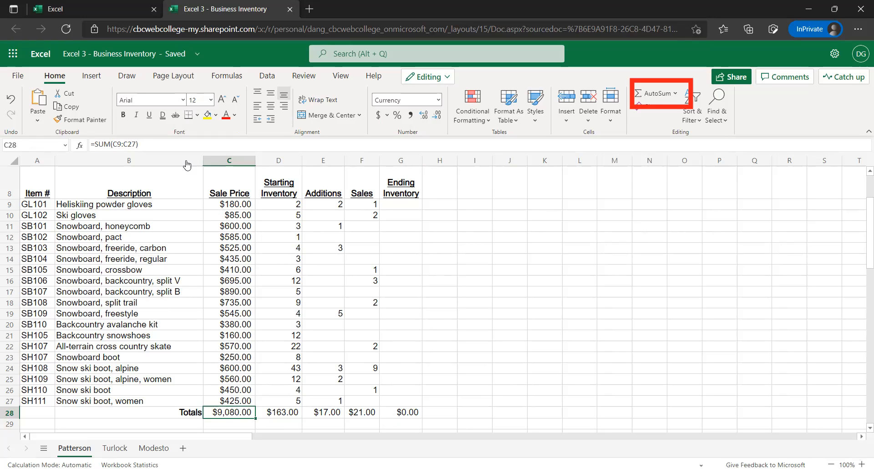
pyautogui.click(182, 143)
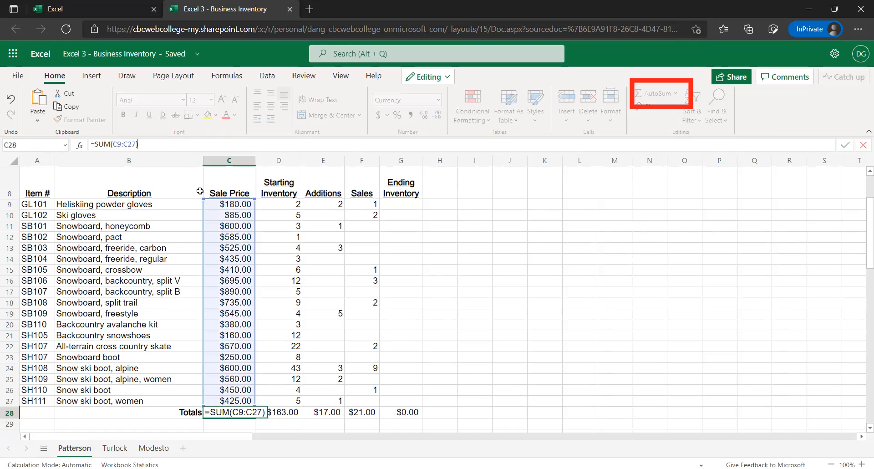
pyautogui.press('Escape')
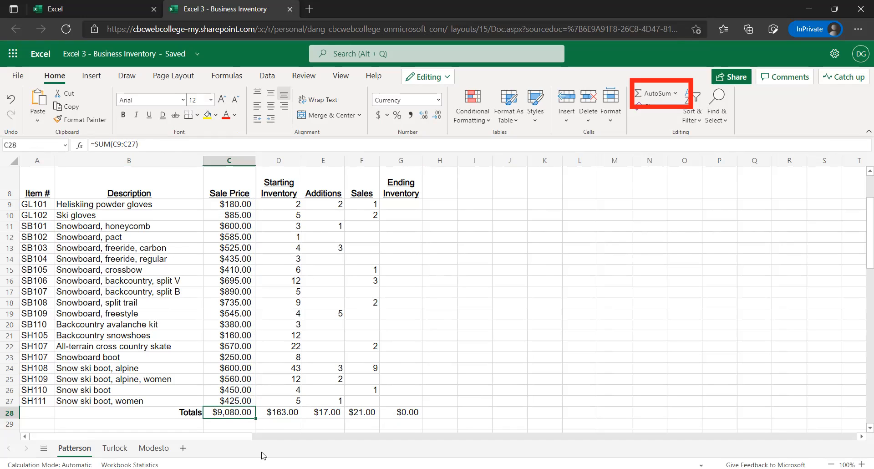
pyautogui.click(281, 412)
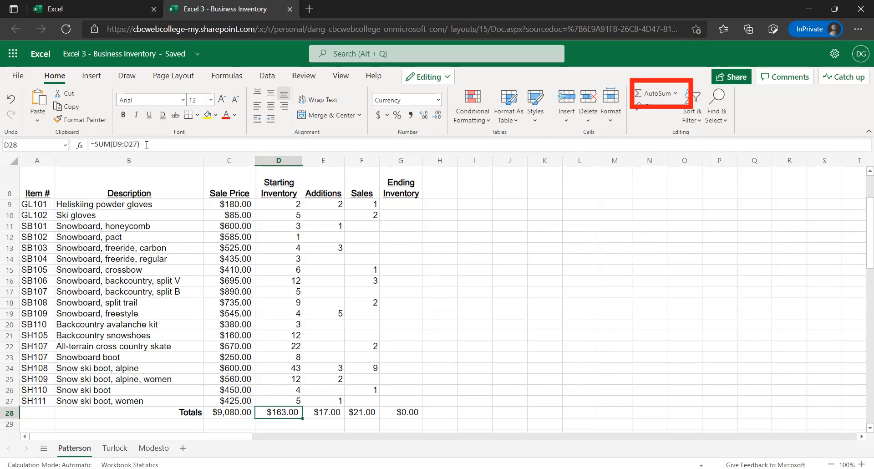
pyautogui.click(326, 415)
pyautogui.press('Right')
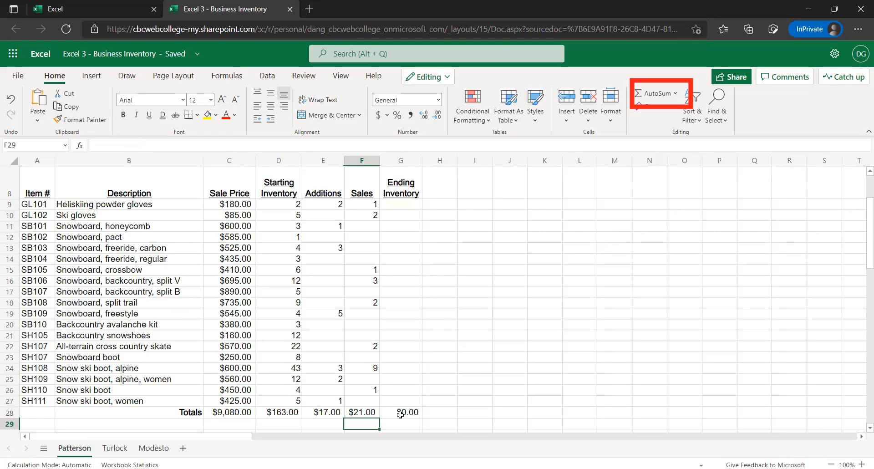
pyautogui.press('Right')
pyautogui.click(374, 416)
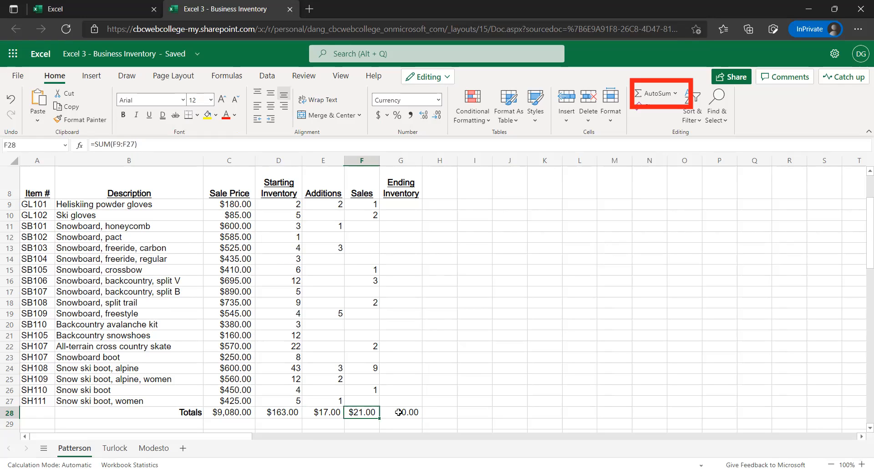
pyautogui.press('Right')
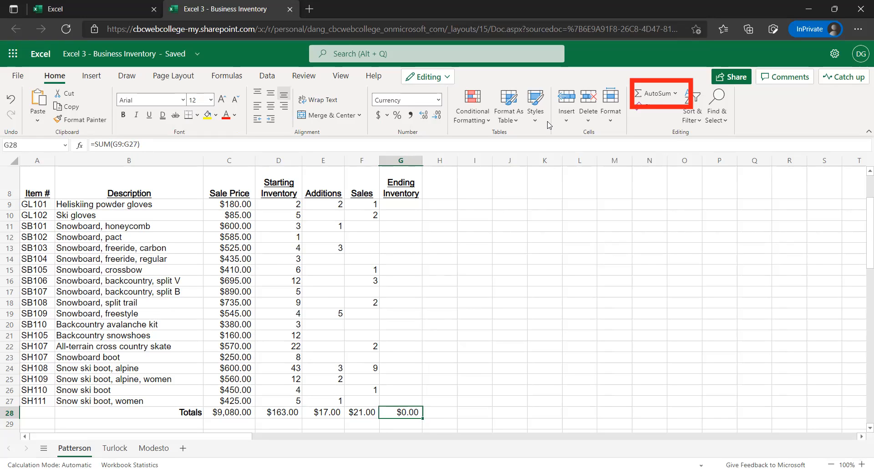
pyautogui.click(288, 412)
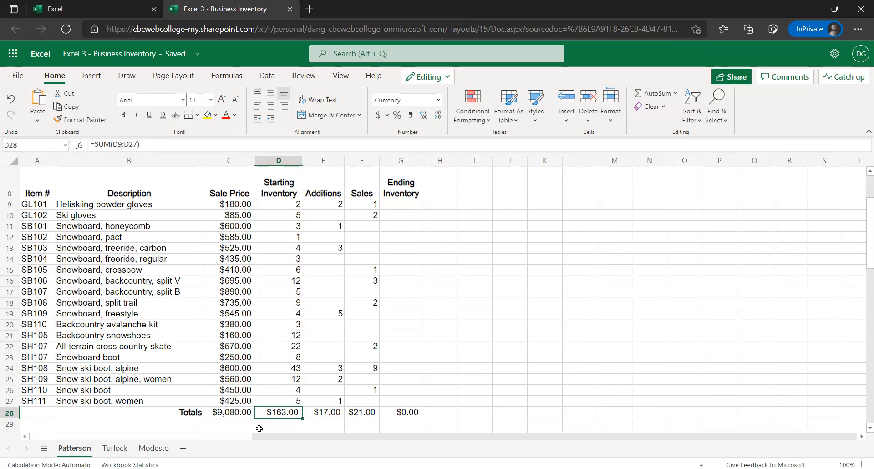
pyautogui.click(324, 413)
pyautogui.click(362, 415)
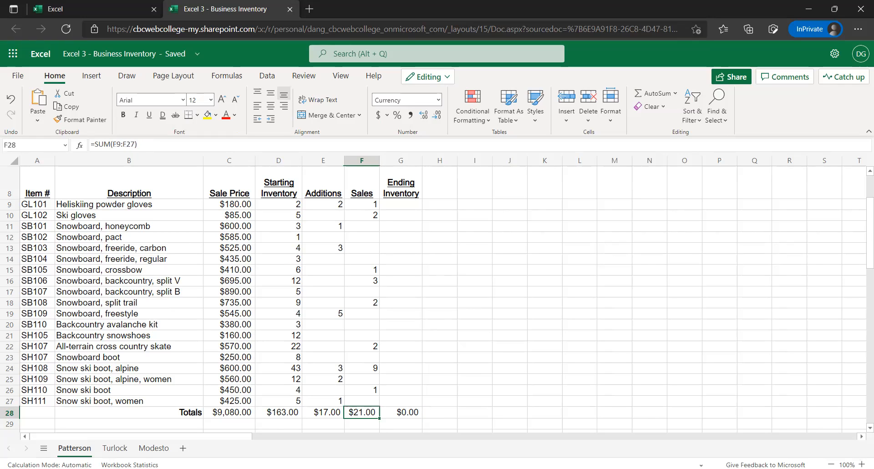
pyautogui.press('Right')
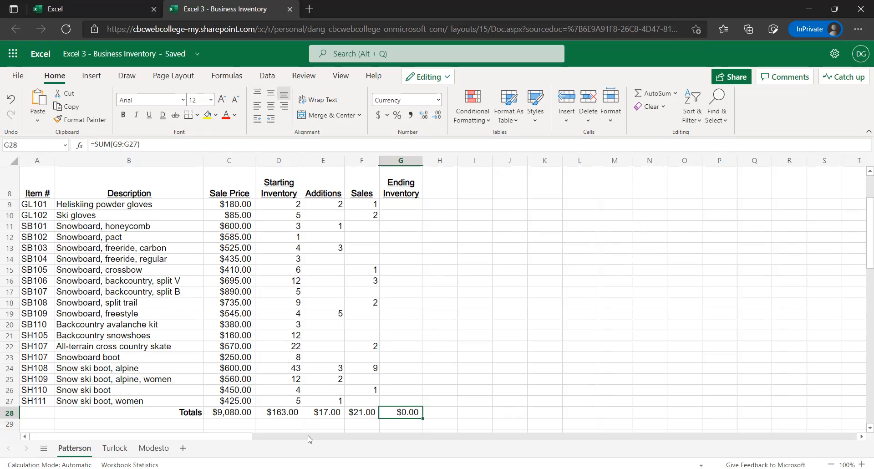
# Insert a new sheet column before the Additions column on the Patterson sheet
pyautogui.scroll(1, 370, 415)
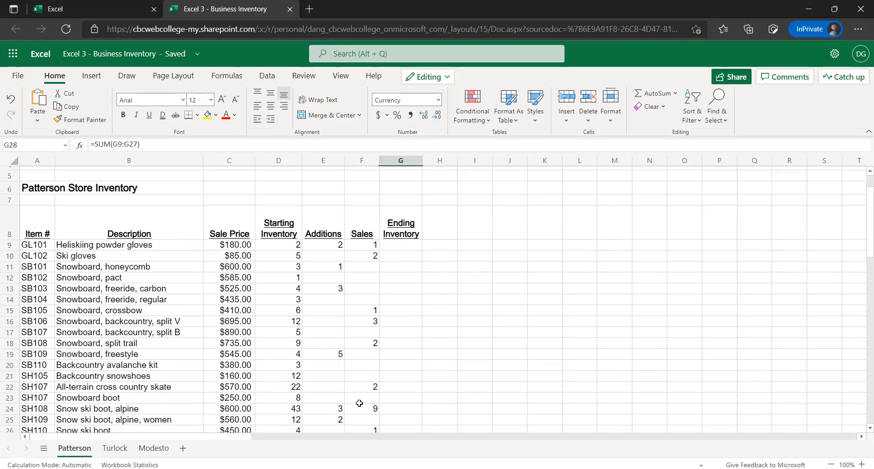
pyautogui.scroll(2, 311, 401)
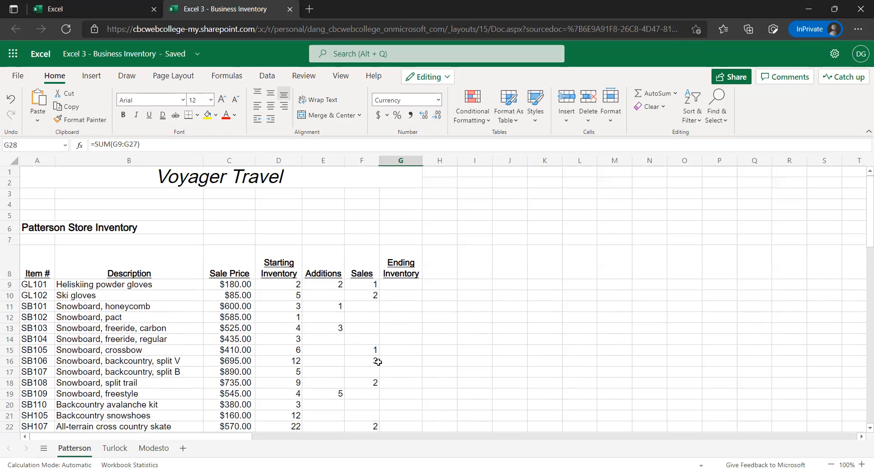
pyautogui.scroll(-2, 363, 361)
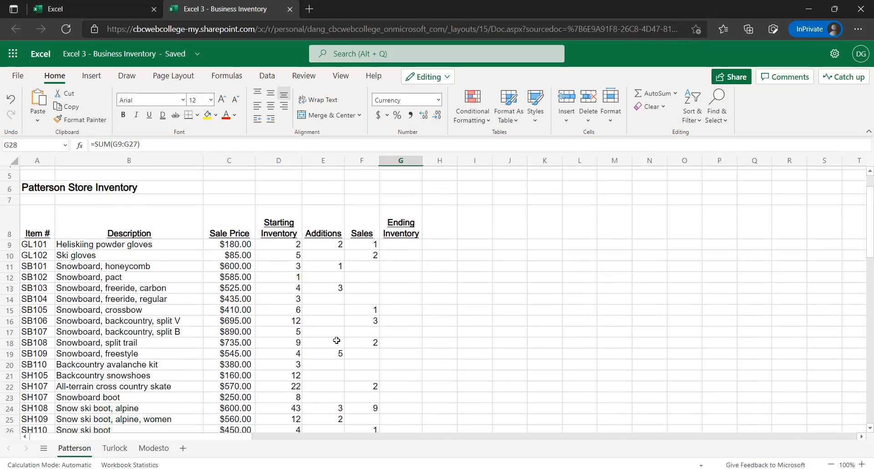
pyautogui.scroll(-2, 312, 311)
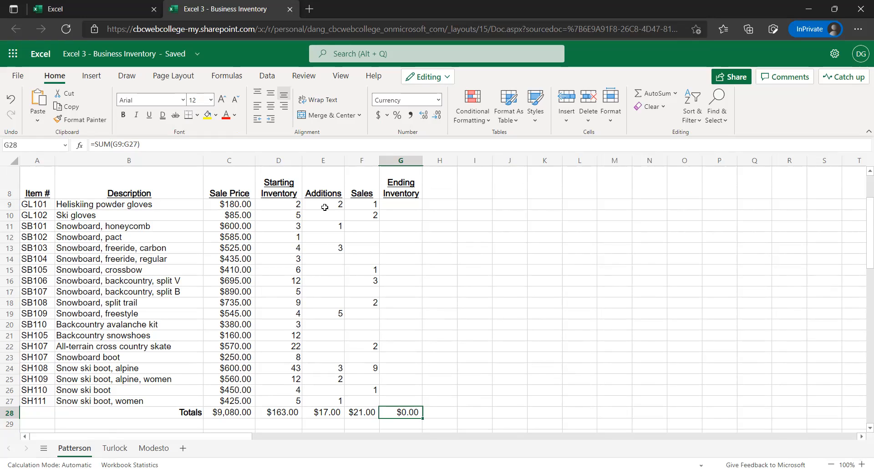
pyautogui.click(323, 160)
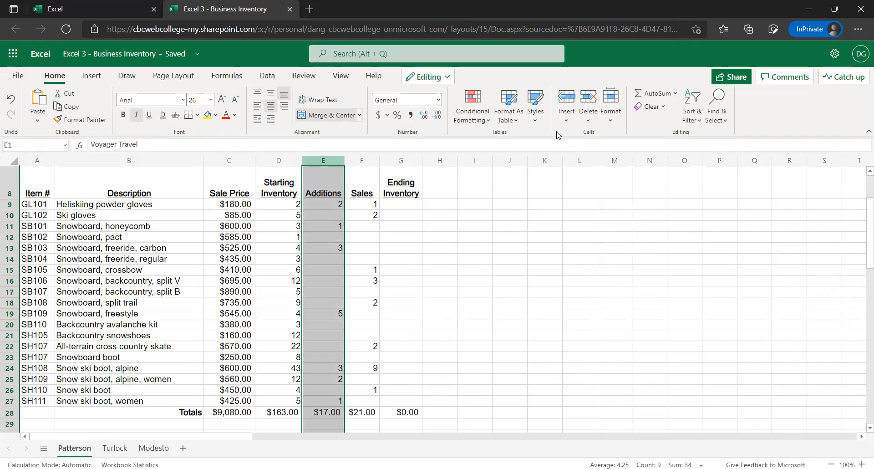
pyautogui.click(566, 121)
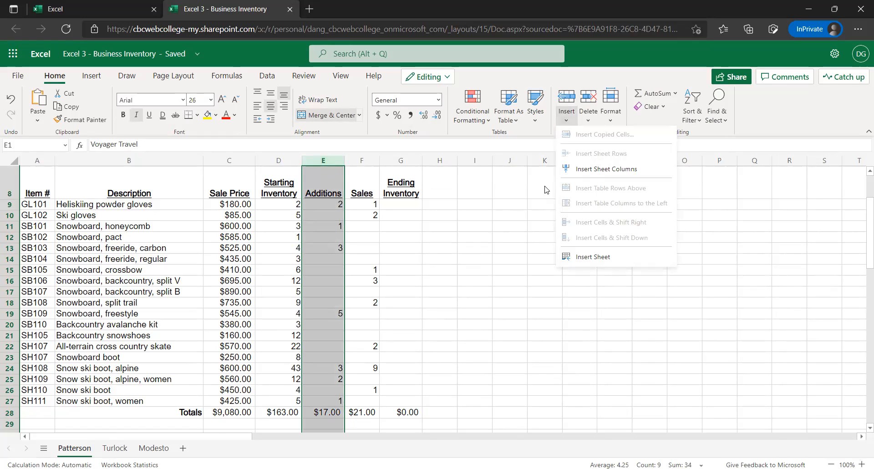
pyautogui.rightClick(322, 161)
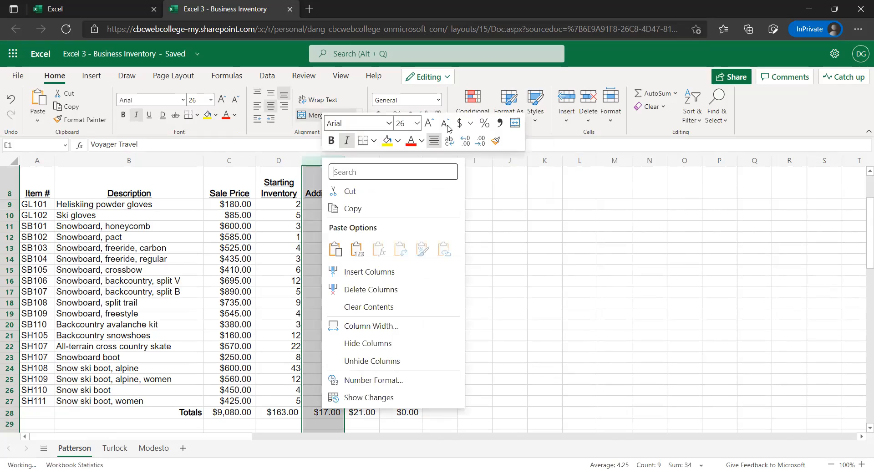
pyautogui.click(570, 122)
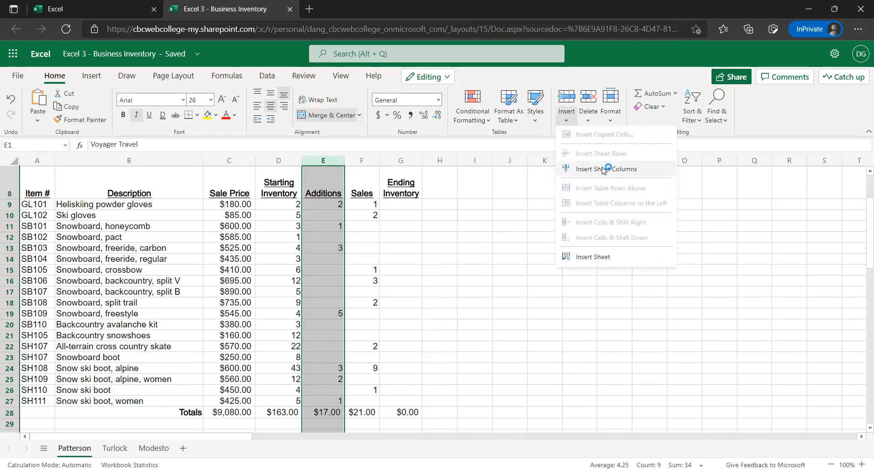
pyautogui.click(585, 168)
# Enter the header Starting Inventory Value in E8 of the new column
pyautogui.click(319, 202)
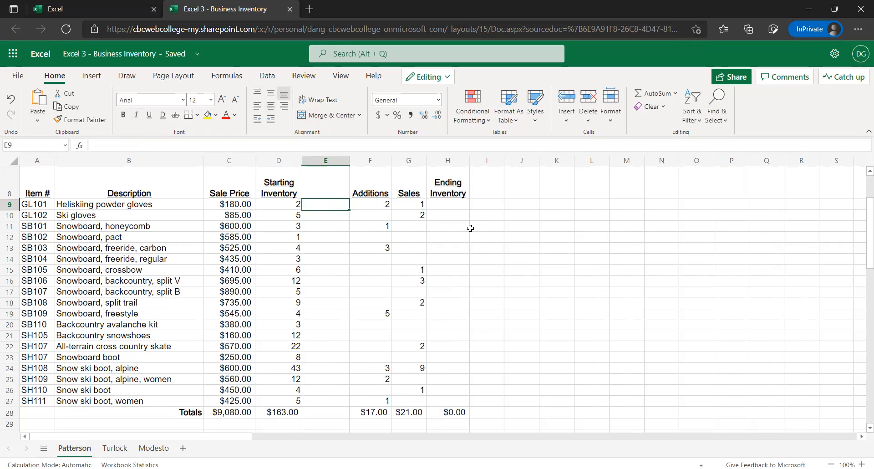
pyautogui.click(326, 190)
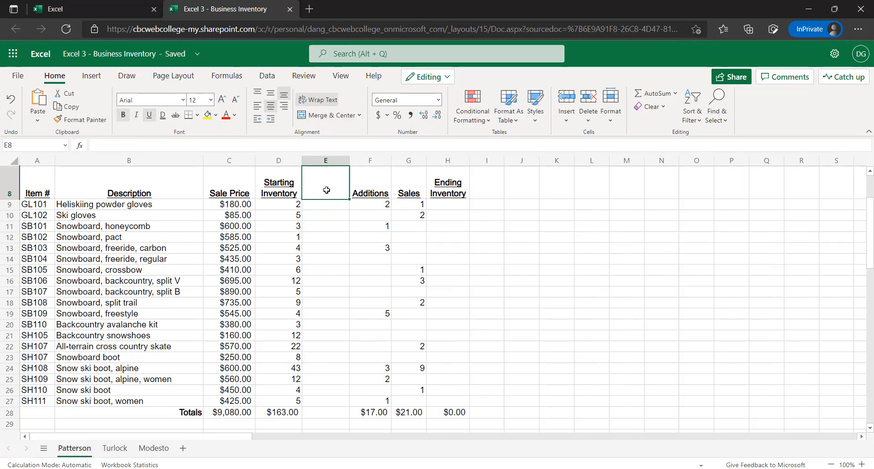
pyautogui.write('S')
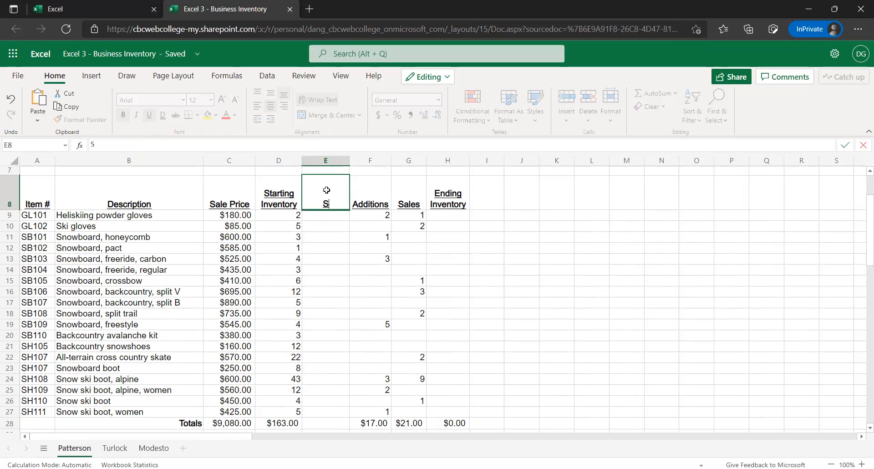
pyautogui.write('tarting Inventor')
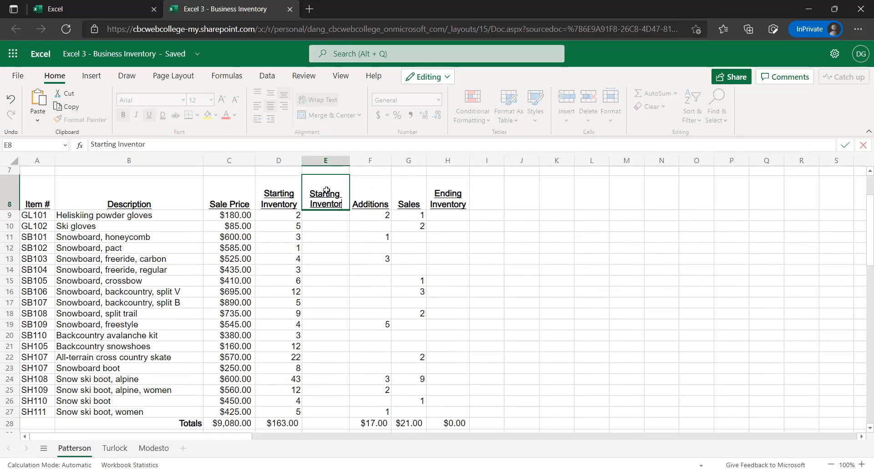
pyautogui.write('y Value')
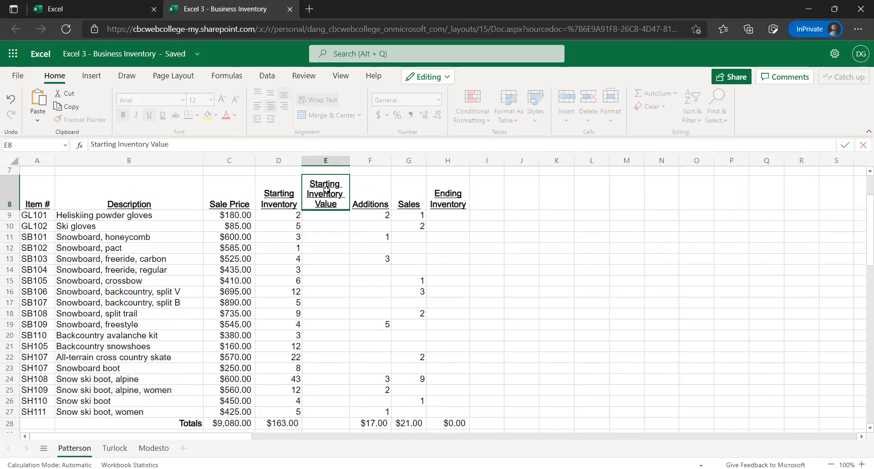
pyautogui.press('Return')
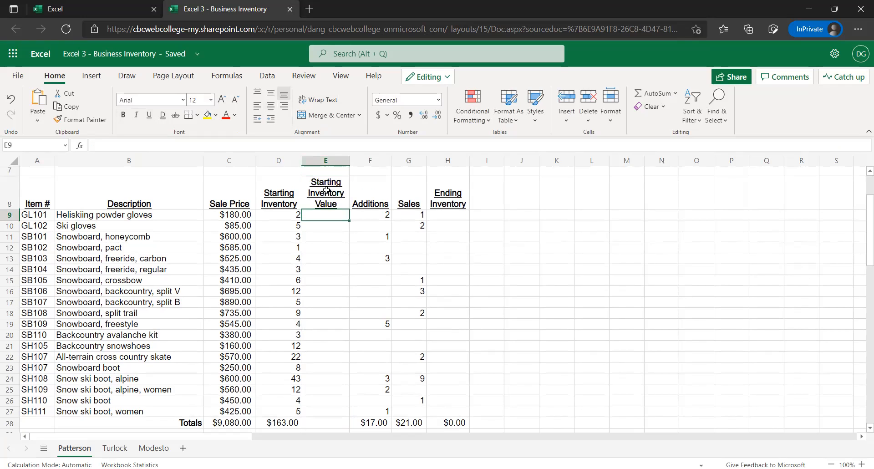
pyautogui.click(4, 200)
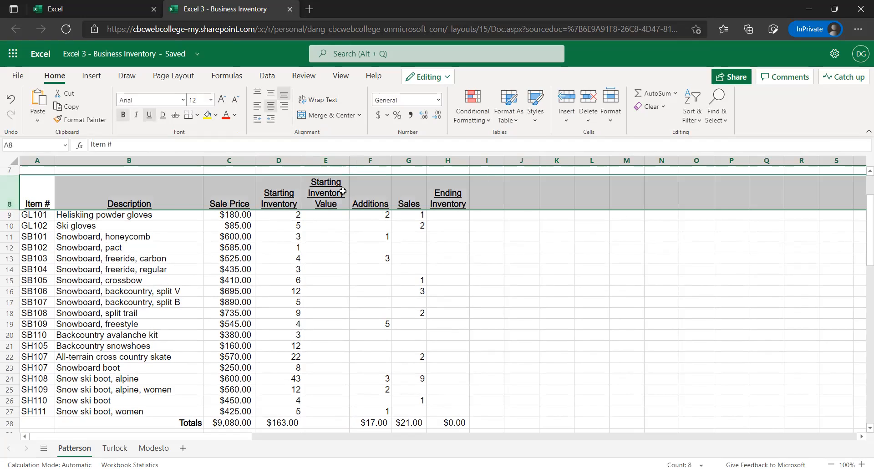
pyautogui.click(330, 207)
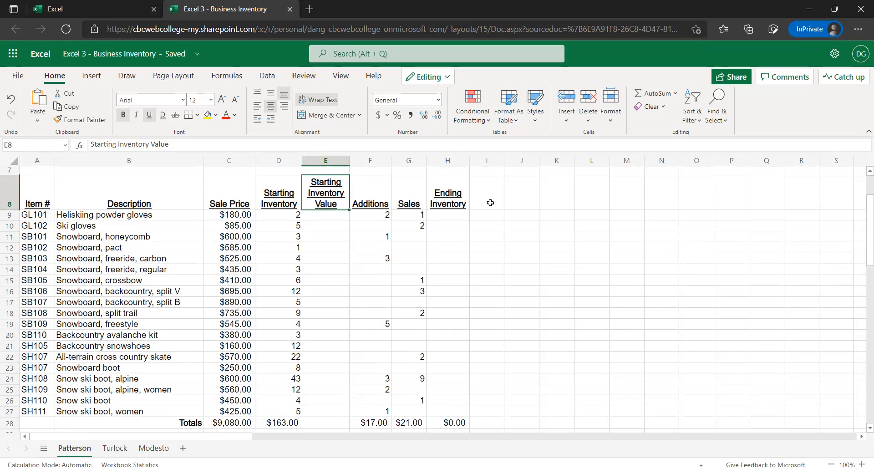
pyautogui.click(516, 201)
# Enter the formula =C9*D9 in E9 to calculate the Starting Inventory Value of the Heliskiing powder gloves
pyautogui.click(319, 215)
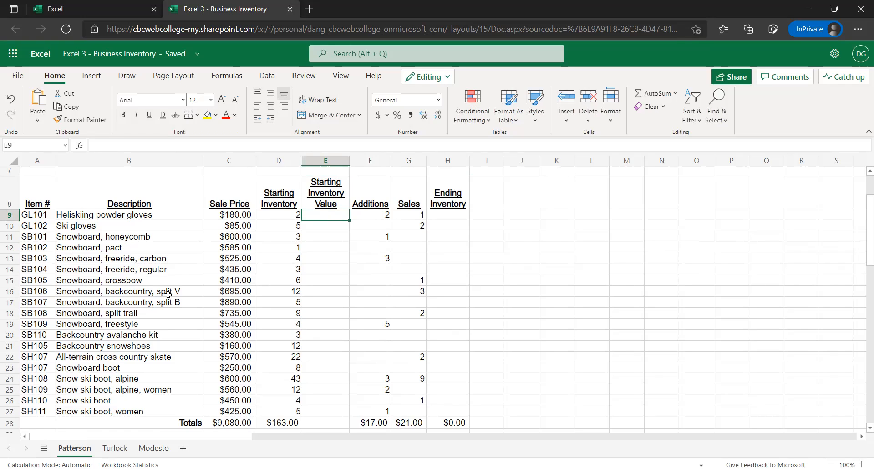
pyautogui.scroll(1, 324, 254)
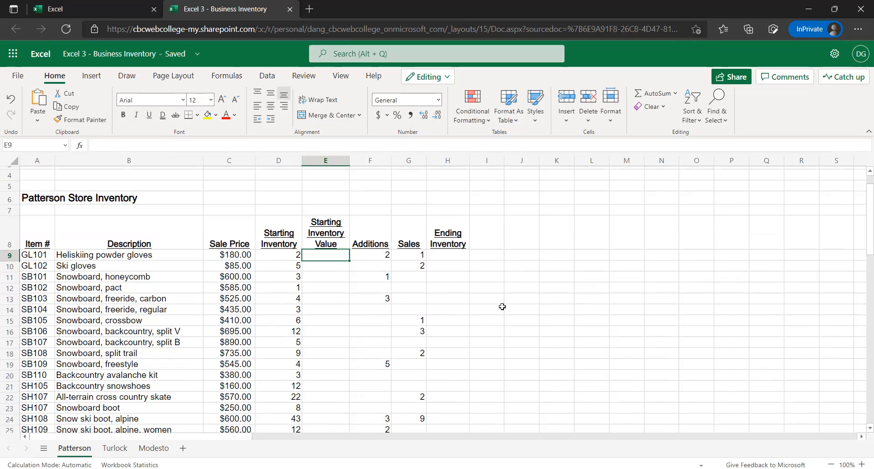
pyautogui.write('=')
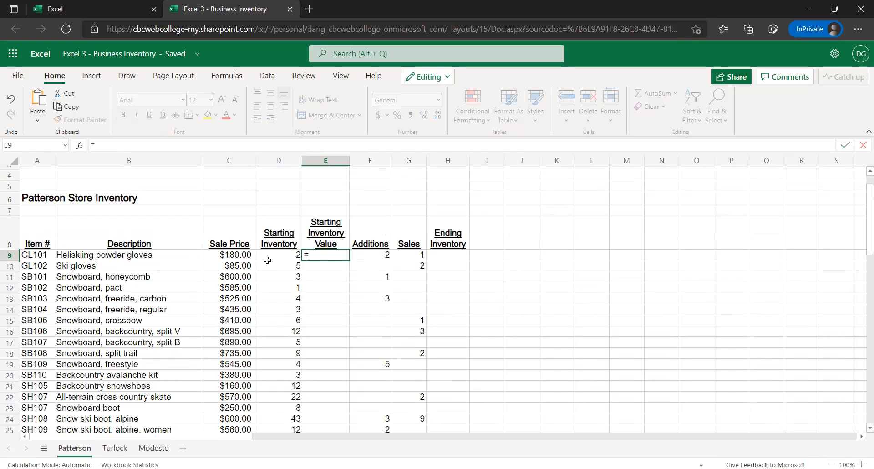
pyautogui.click(246, 254)
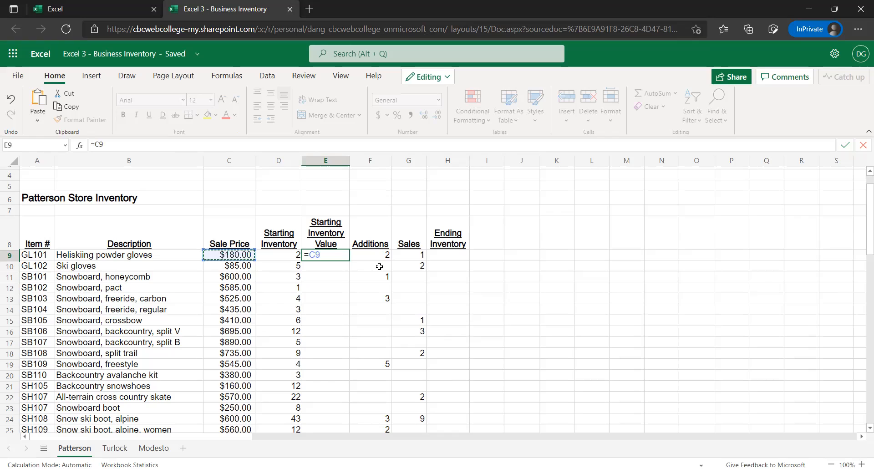
pyautogui.write('*')
pyautogui.click(277, 254)
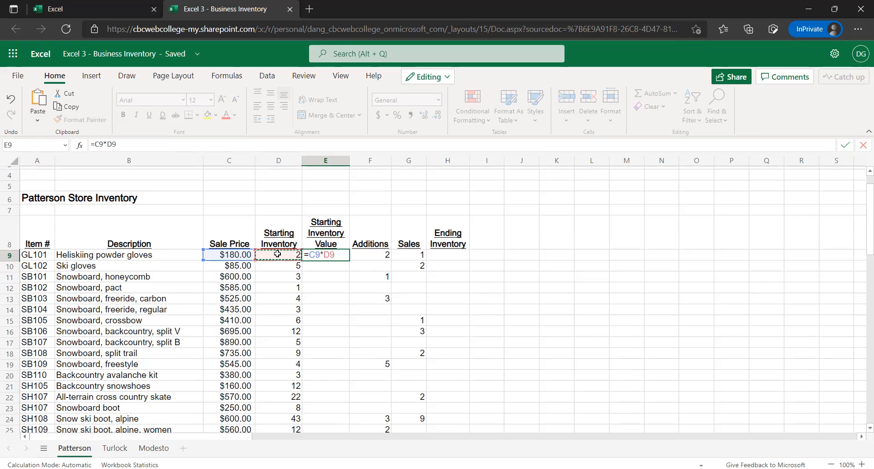
pyautogui.press('Return')
pyautogui.press('Up')
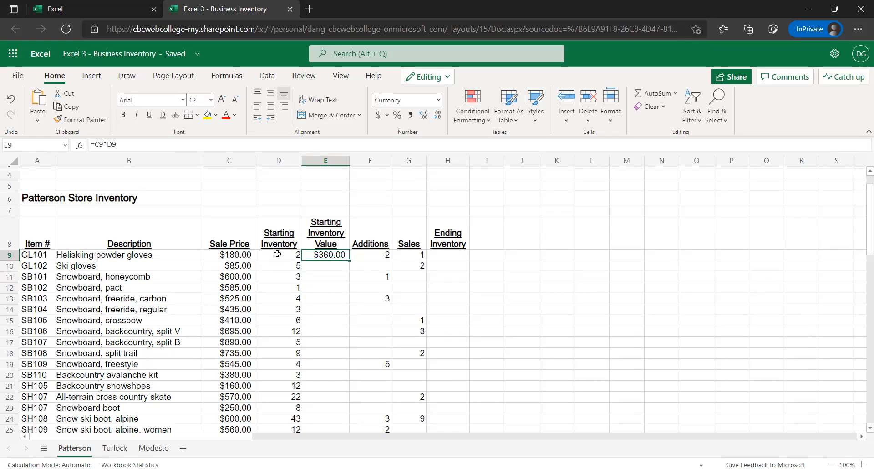
# Check the price and quantity cells behind the E9 formula, and fill it down through E27
pyautogui.click(248, 253)
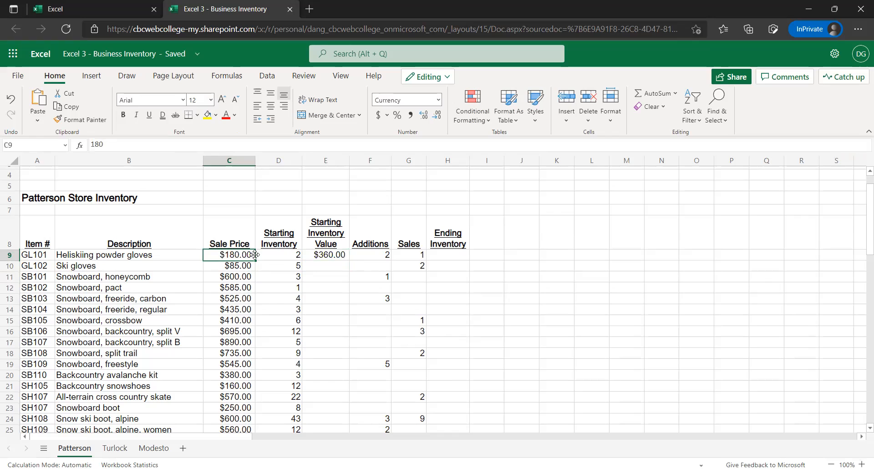
pyautogui.click(298, 257)
pyautogui.press('Right')
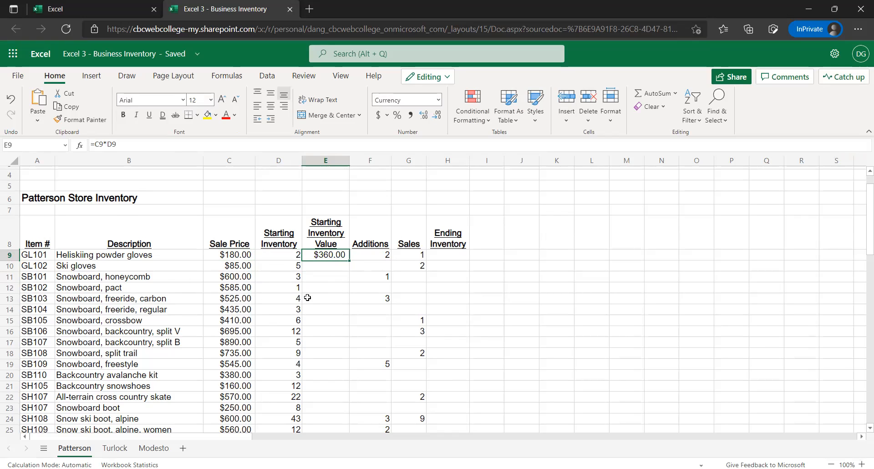
pyautogui.scroll(-1, 312, 297)
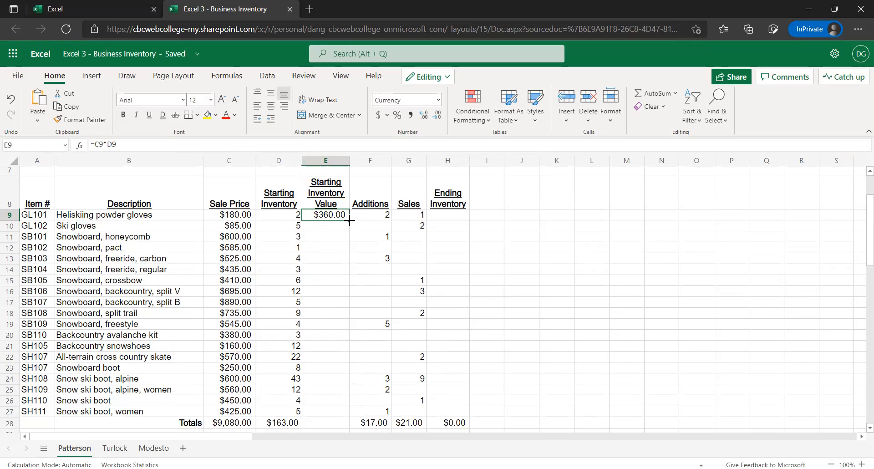
pyautogui.moveTo(349, 220); pyautogui.dragTo(326, 412)
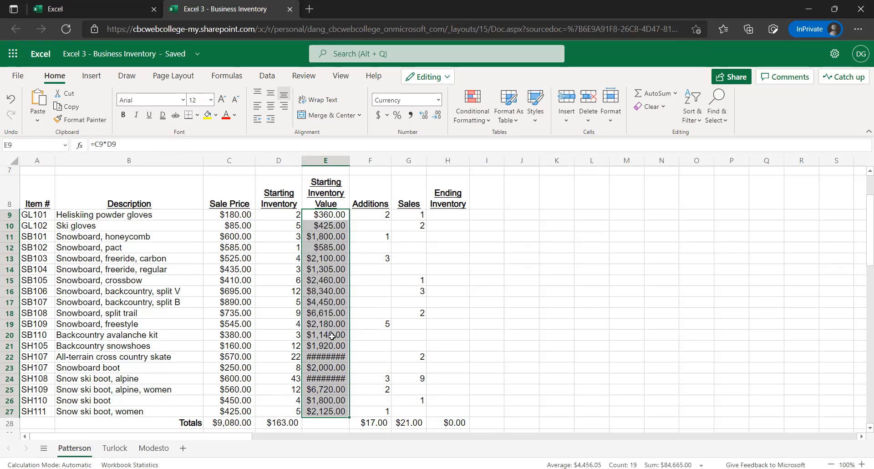
# Widen column E so that every Starting Inventory Value amount fits
pyautogui.scroll(-1, 328, 286)
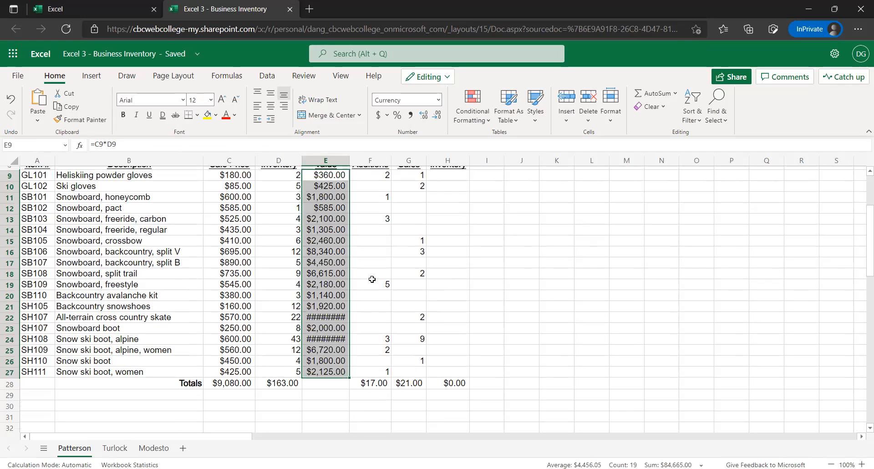
pyautogui.click(335, 318)
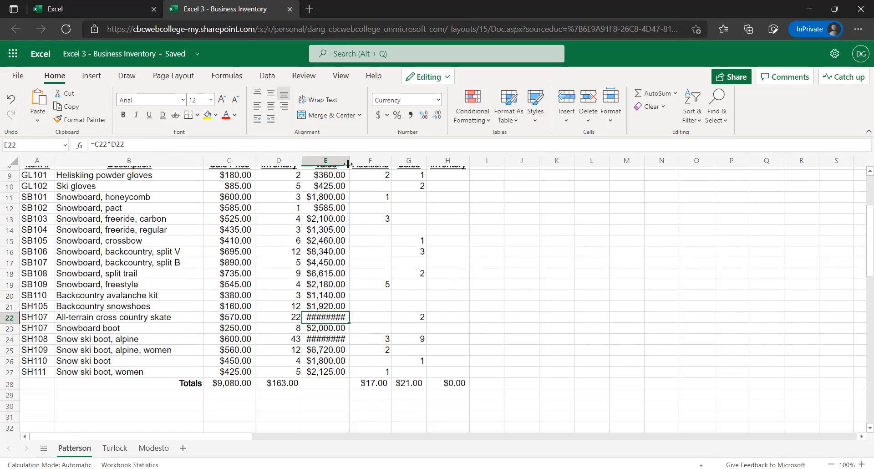
pyautogui.moveTo(348, 158); pyautogui.dragTo(362, 163)
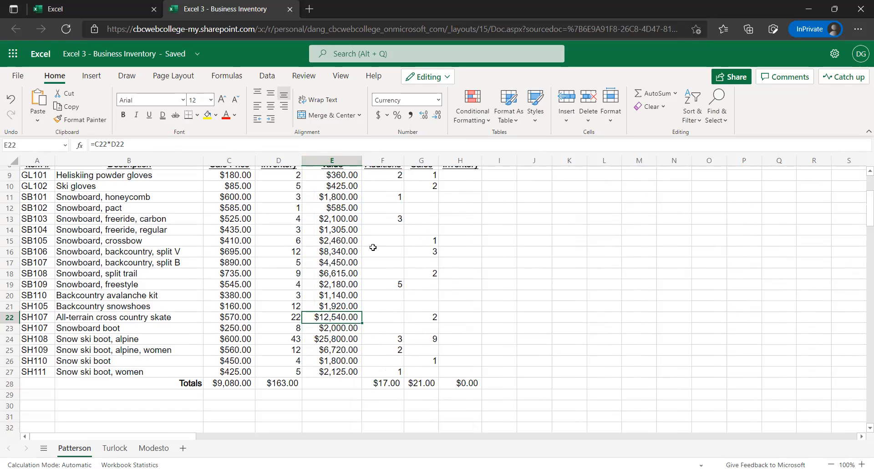
pyautogui.scroll(2, 380, 248)
pyautogui.scroll(-1, 377, 256)
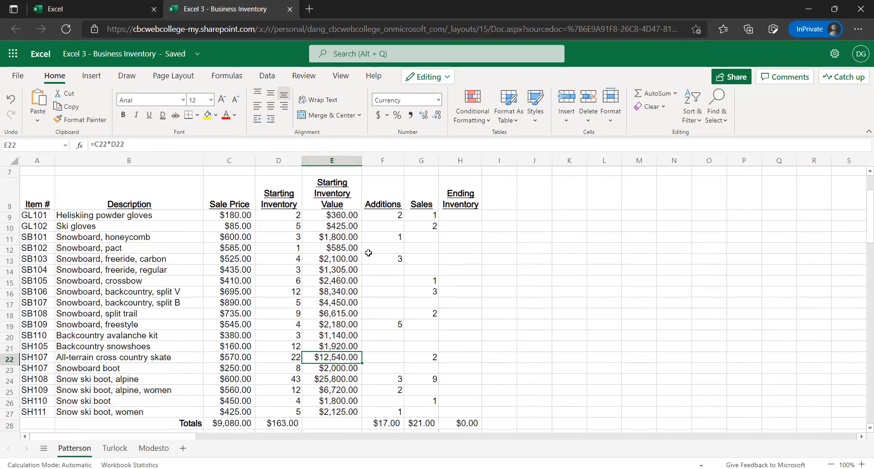
# Fill the SUM formula from D28 into E28 to total the Starting Inventory Value column
pyautogui.scroll(-1, 361, 289)
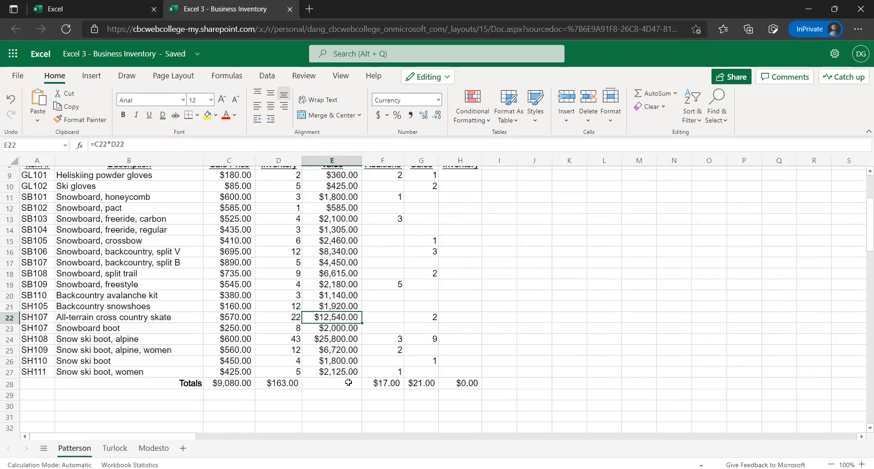
pyautogui.click(307, 385)
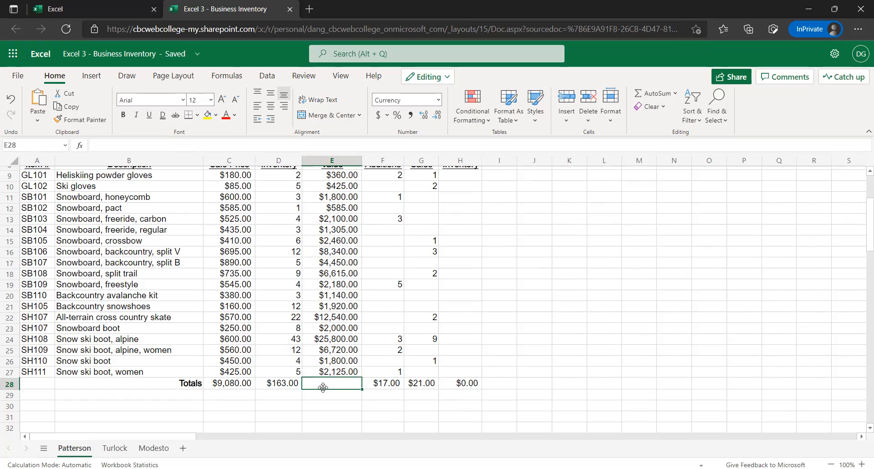
pyautogui.scroll(1, 329, 364)
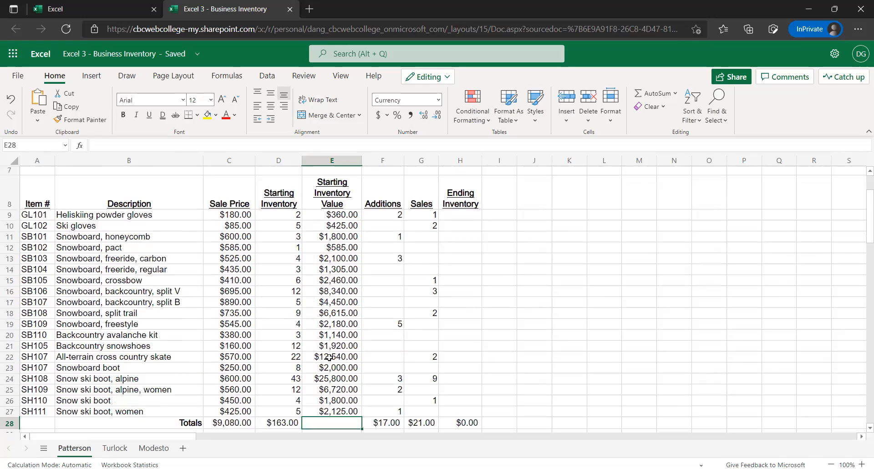
pyautogui.click(297, 424)
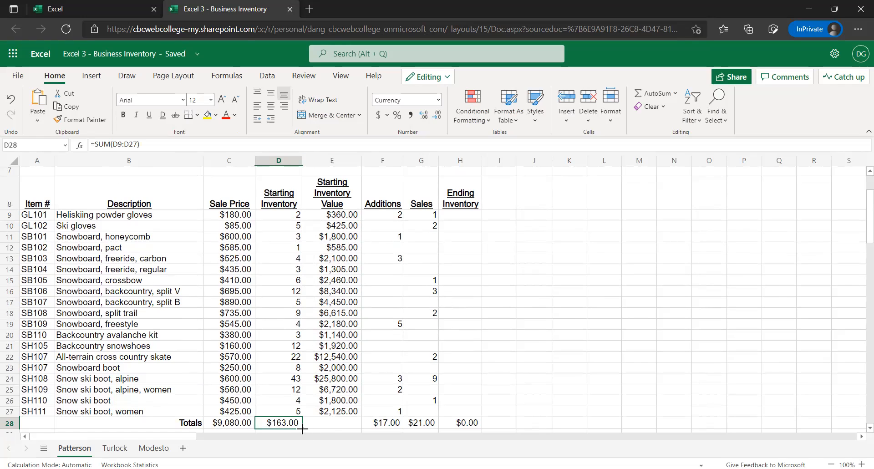
pyautogui.moveTo(334, 428); pyautogui.dragTo(358, 428)
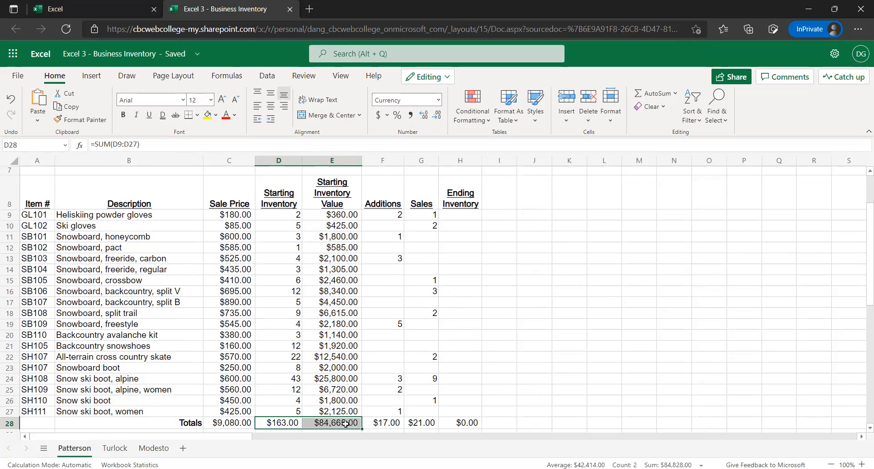
pyautogui.click(345, 422)
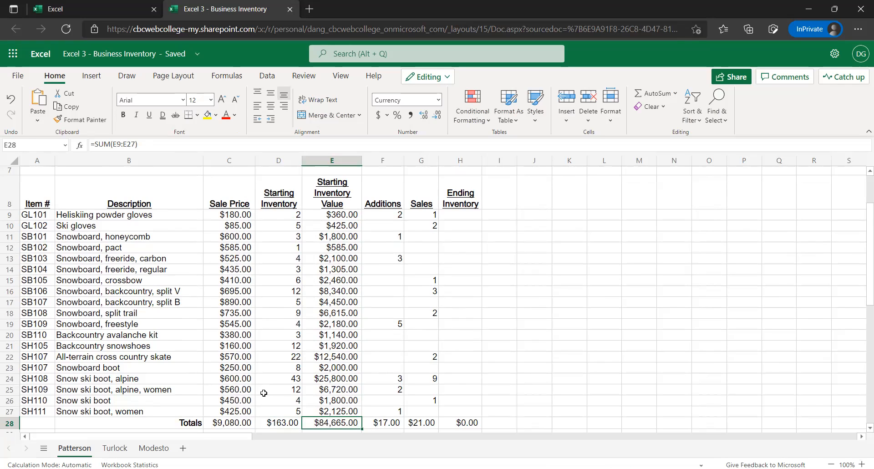
# Set the number format of the Starting Inventory and Additions totals in D28 and F28 to General
pyautogui.scroll(-1, 259, 394)
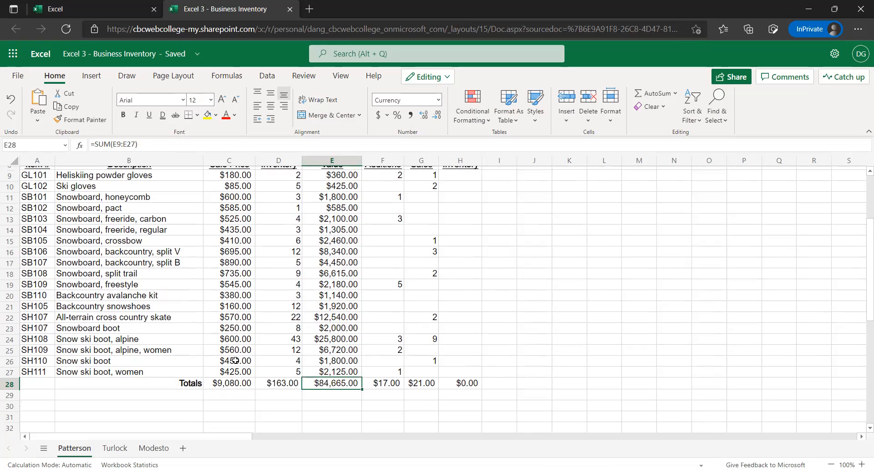
pyautogui.click(248, 385)
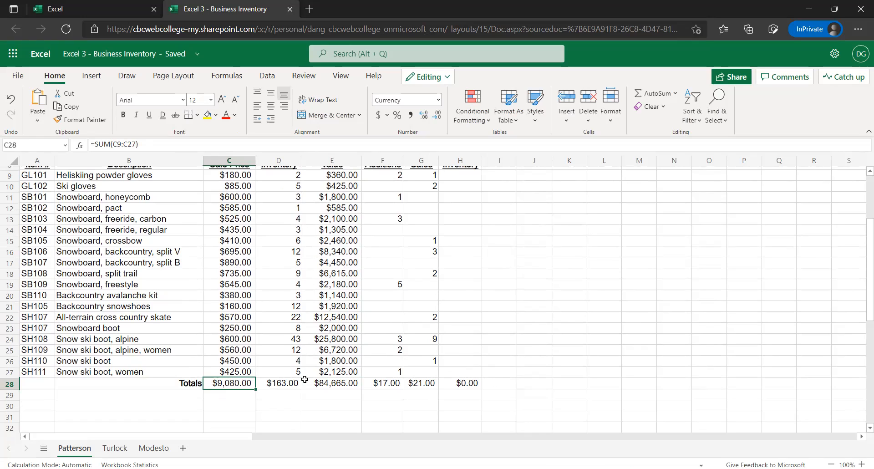
pyautogui.click(288, 382)
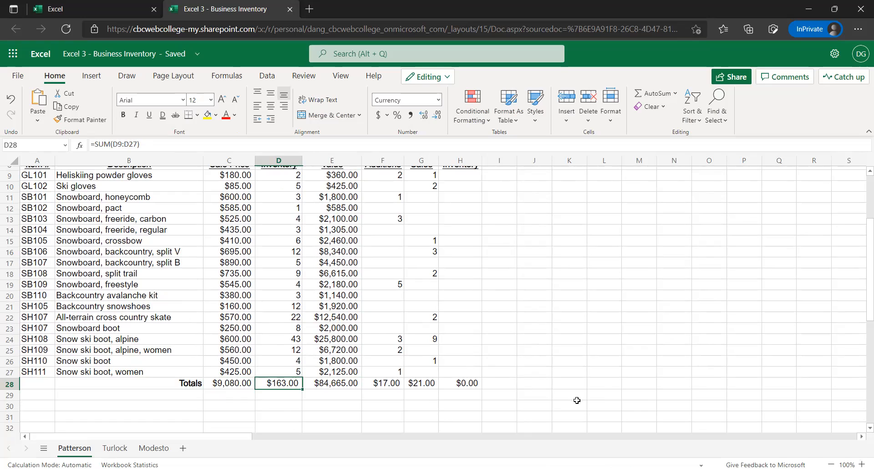
pyautogui.scroll(2, 355, 389)
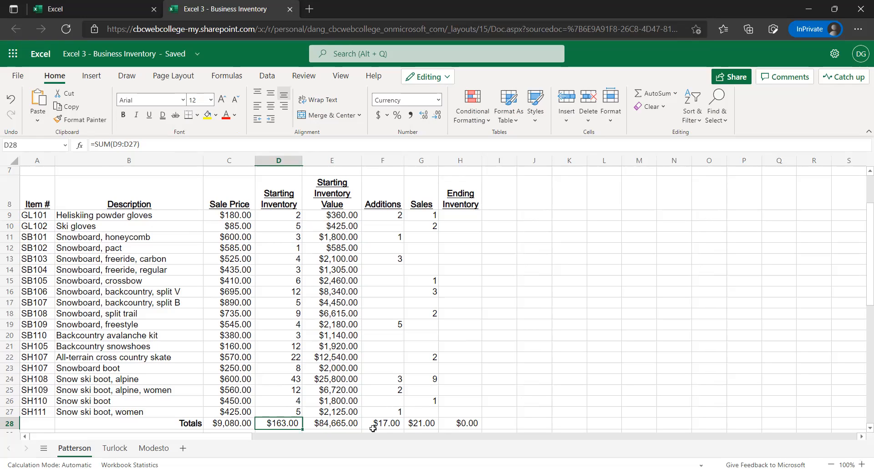
pyautogui.scroll(-2, 302, 282)
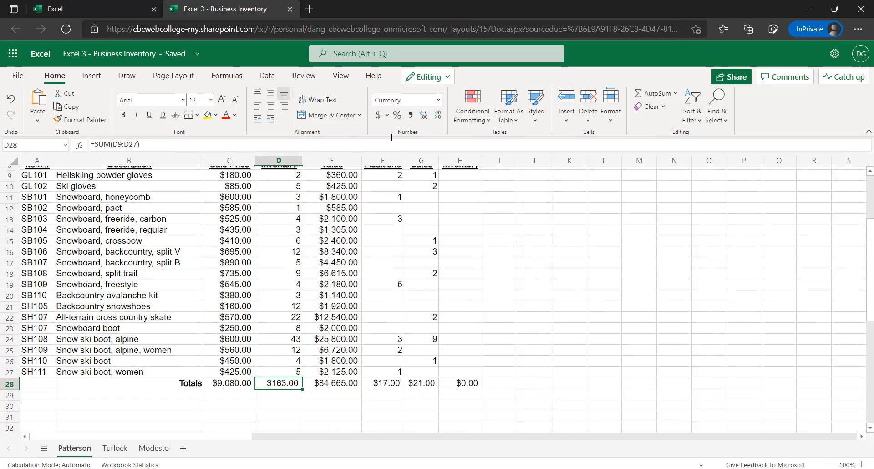
pyautogui.click(432, 102)
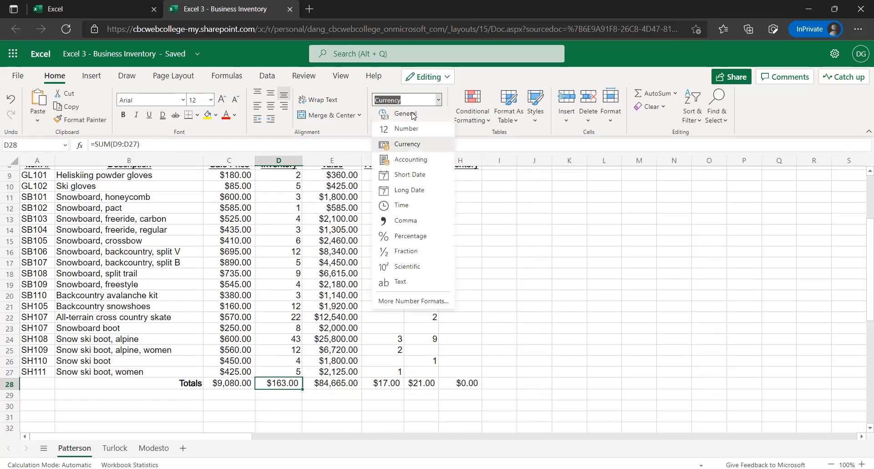
pyautogui.click(412, 114)
pyautogui.click(392, 384)
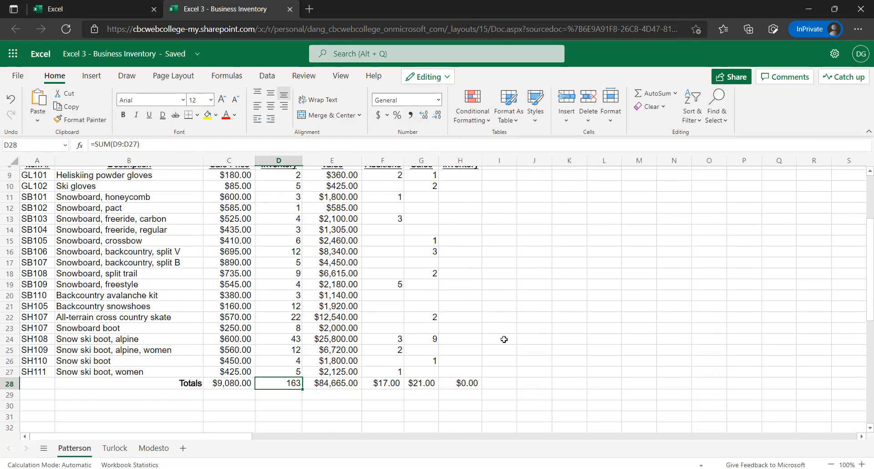
pyautogui.click(438, 100)
pyautogui.click(412, 115)
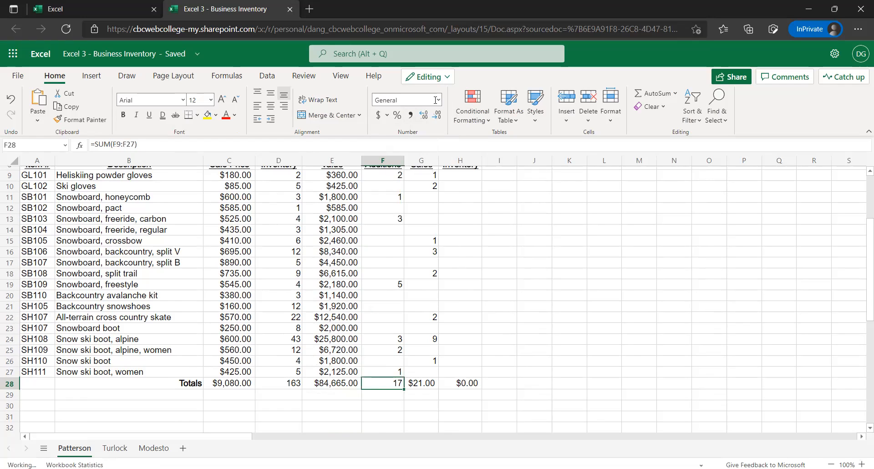
# Apply the General number format to the Sales and Ending Inventory totals in G28 and H28
pyautogui.click(424, 383)
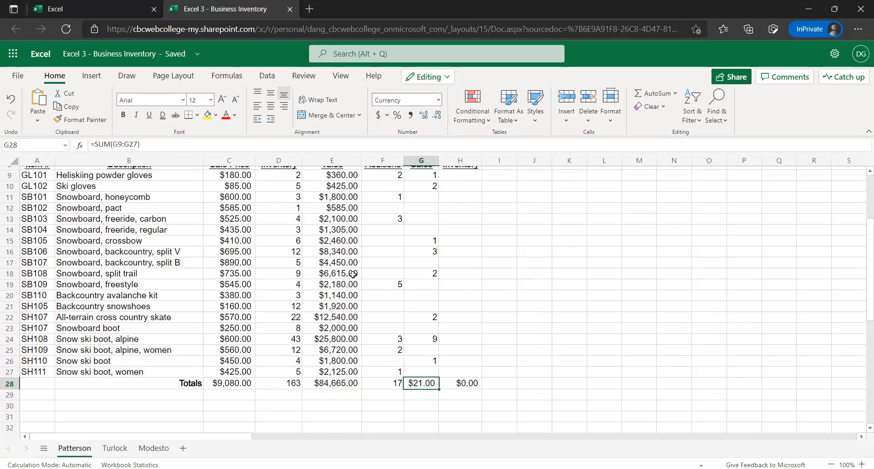
pyautogui.scroll(1, 423, 265)
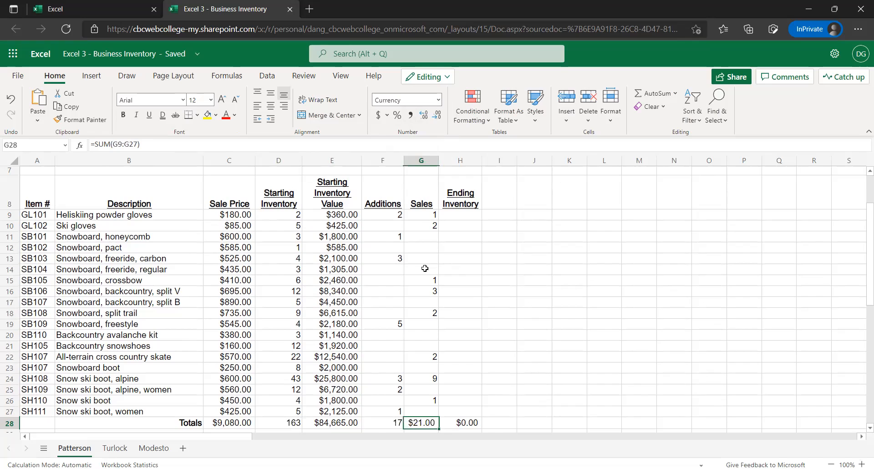
pyautogui.scroll(-1, 425, 269)
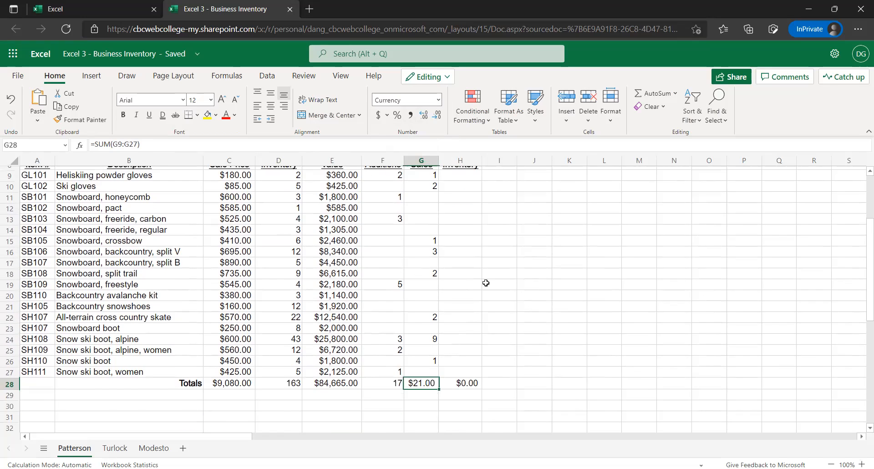
pyautogui.scroll(1, 487, 284)
pyautogui.scroll(1, 487, 286)
pyautogui.hotkey('ctrl', 'shift', '`')
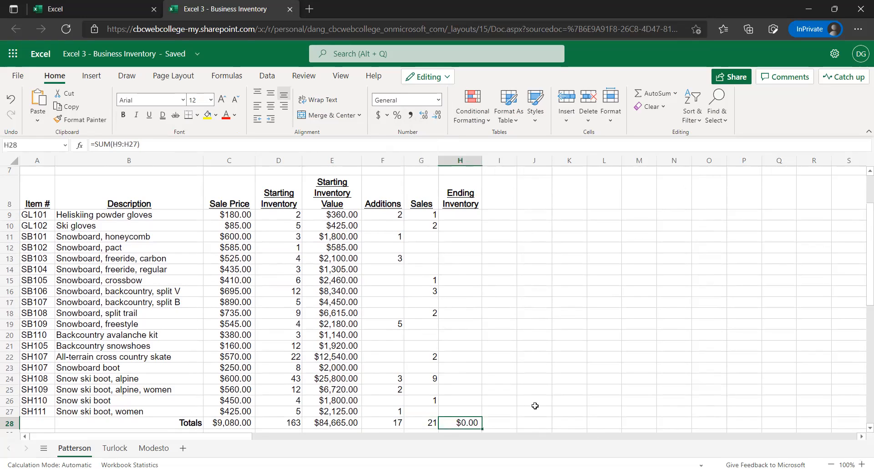
pyautogui.hotkey('ctrl', 'shift', '`')
# Undo the General number format changes made to the Totals row
pyautogui.keyDown('ctrl'); pyautogui.click(399, 429); pyautogui.keyUp('ctrl')
pyautogui.click(415, 423)
pyautogui.hotkey('ctrl', 'z')
pyautogui.hotkey('ctrl', 'z')
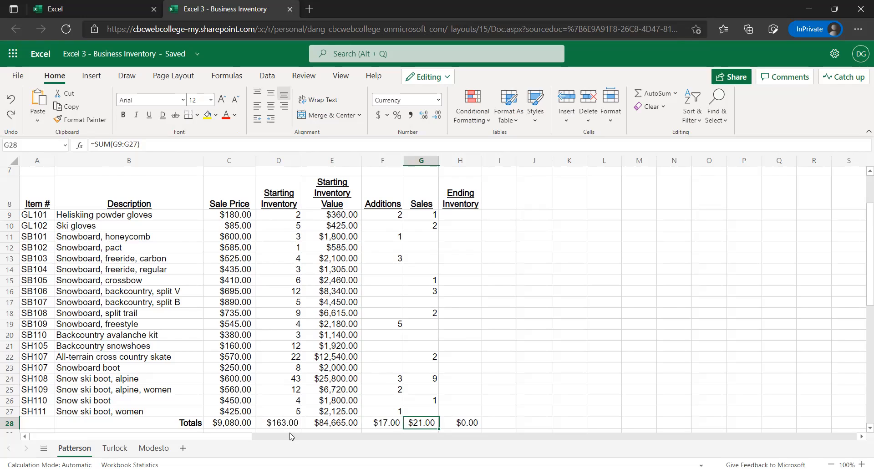
pyautogui.scroll(-3, 337, 424)
pyautogui.click(383, 405)
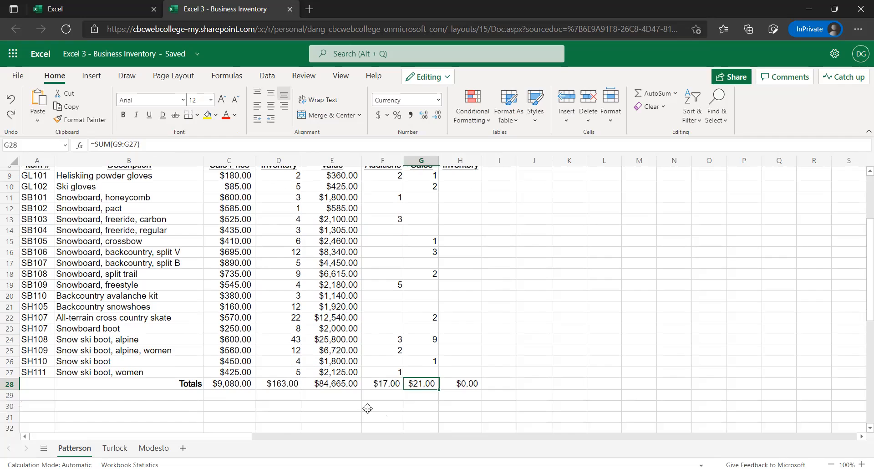
pyautogui.click(285, 385)
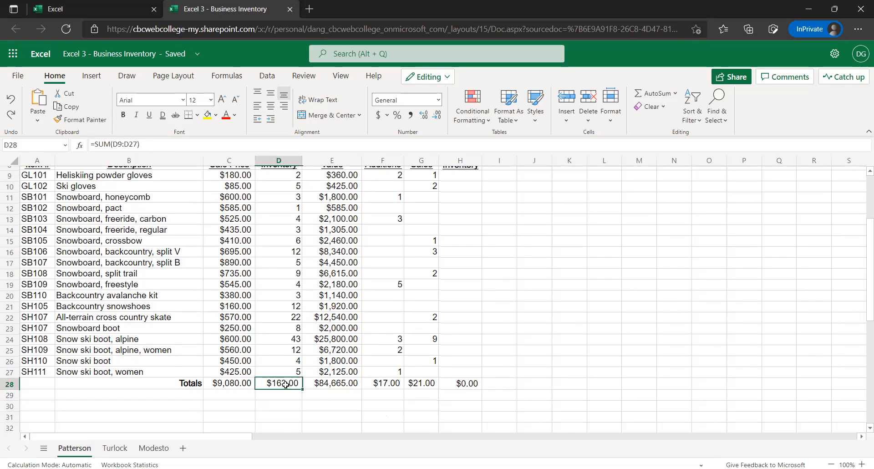
pyautogui.click(389, 384)
pyautogui.click(413, 386)
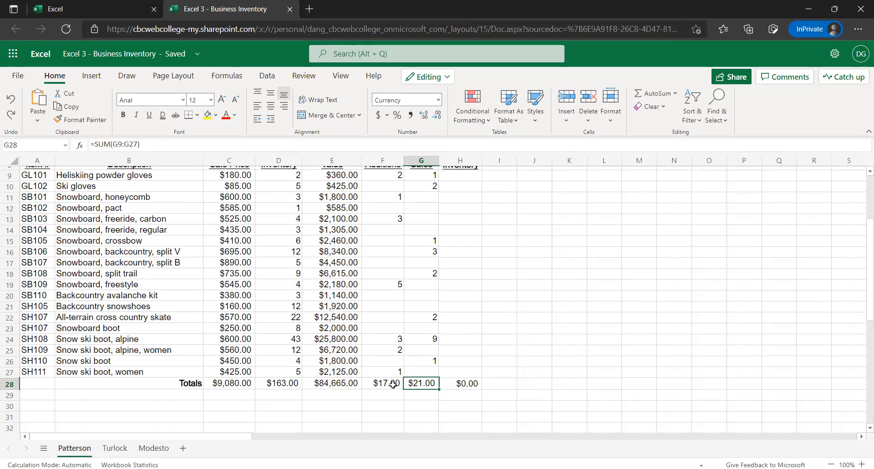
pyautogui.click(342, 383)
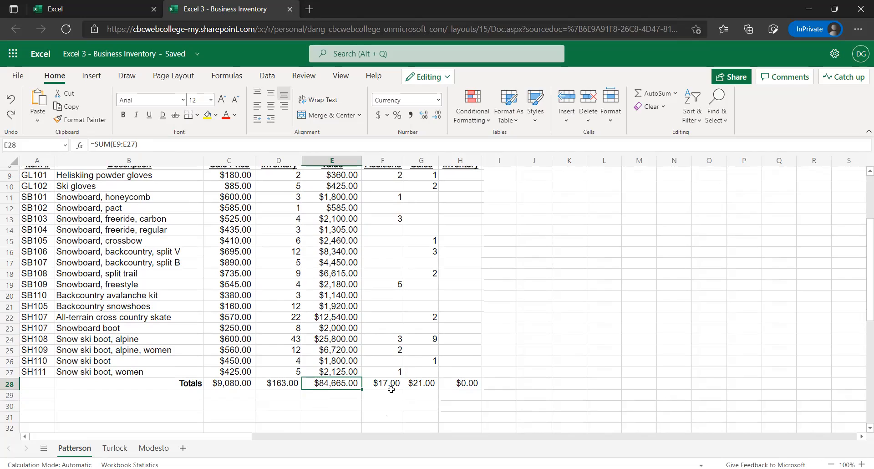
# Try the General number format on the Additions, Sales and Ending Inventory totals in F28:H28 and undo the change
pyautogui.moveTo(390, 383); pyautogui.dragTo(455, 382)
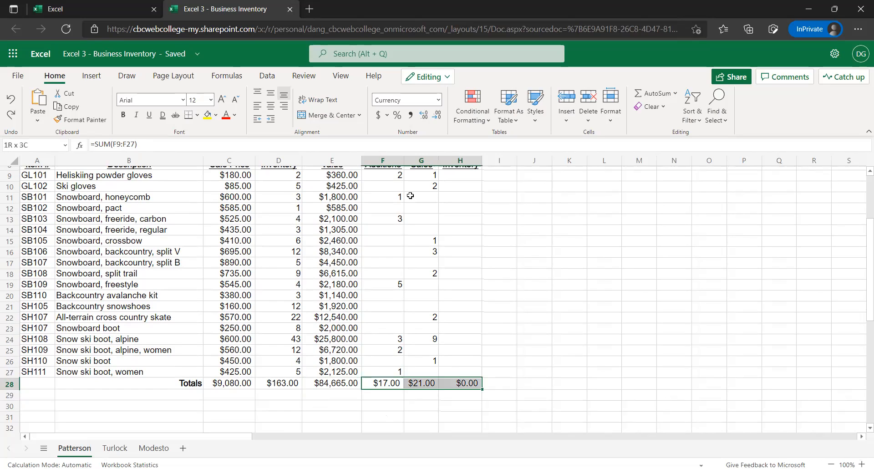
pyautogui.click(438, 100)
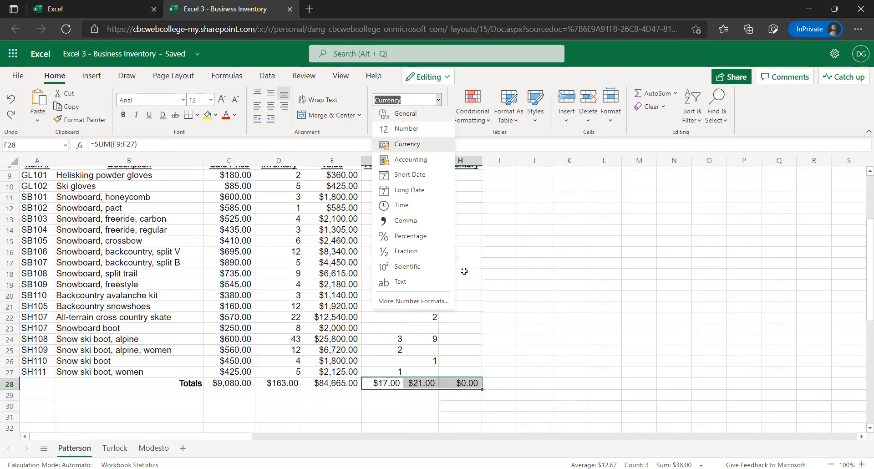
pyautogui.click(281, 385)
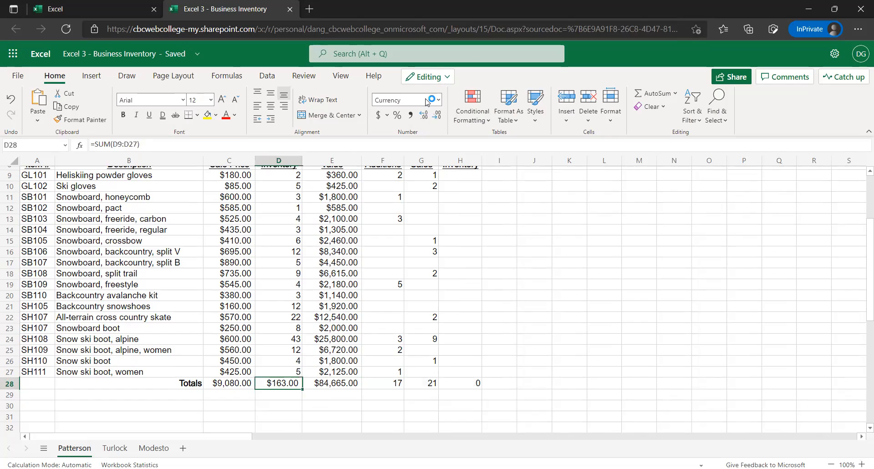
pyautogui.hotkey('ctrl', 'z')
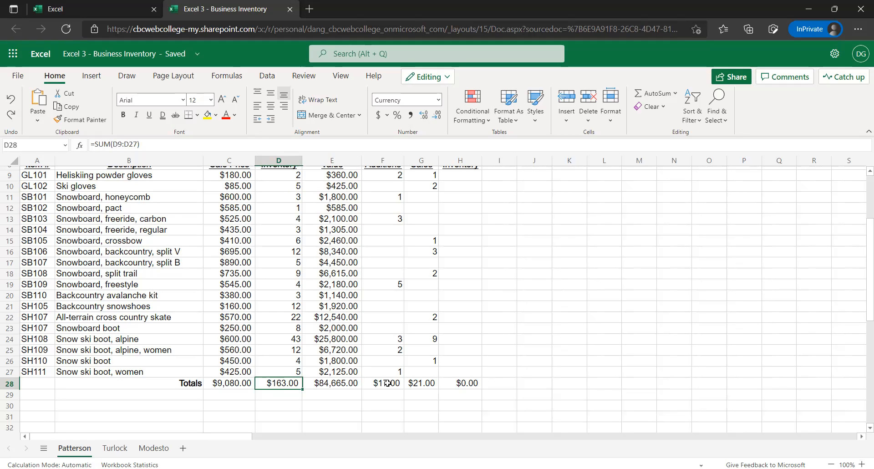
# Set the Starting Inventory, Additions, Sales and Ending Inventory totals in D28, F28, G28 and H28 together to the General number format
pyautogui.hotkey('shift', 'Right')
pyautogui.hotkey('shift', 'Right')
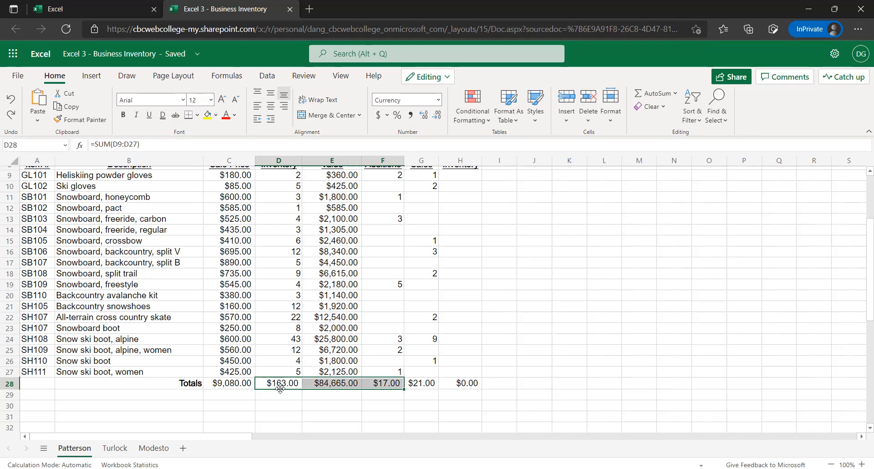
pyautogui.click(279, 383)
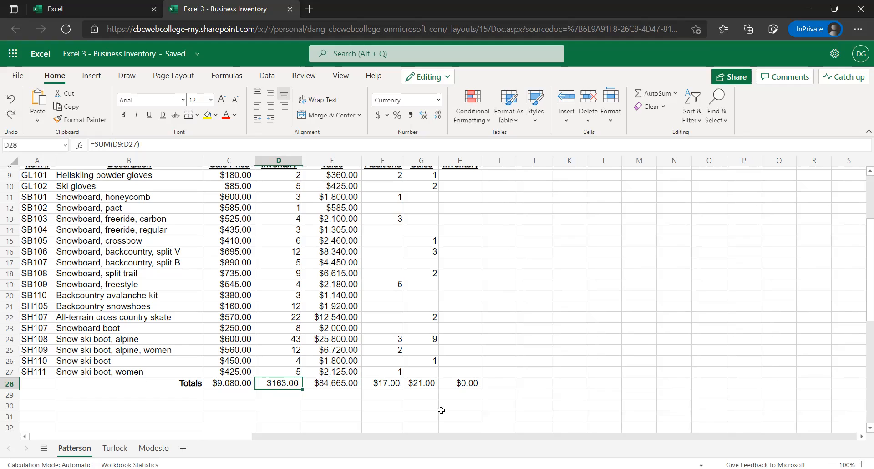
pyautogui.keyDown('ctrl'); pyautogui.click(386, 383); pyautogui.keyUp('ctrl')
pyautogui.keyDown('ctrl'); pyautogui.click(426, 384); pyautogui.keyUp('ctrl')
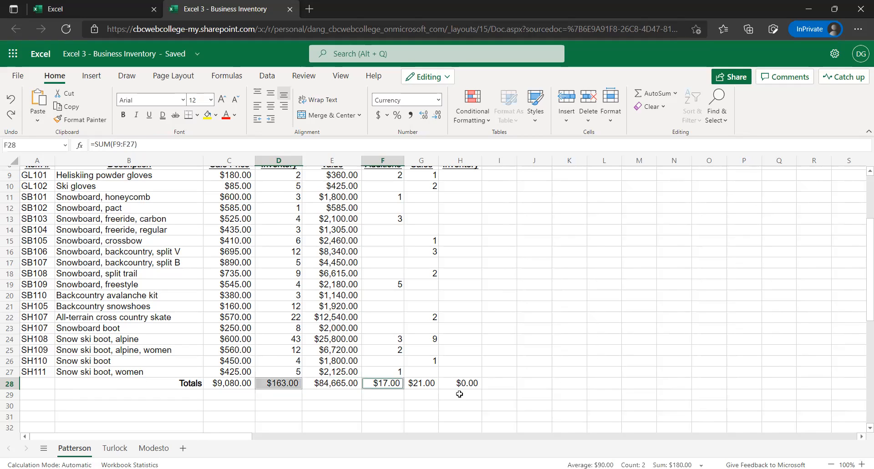
pyautogui.keyDown('ctrl'); pyautogui.click(460, 384); pyautogui.keyUp('ctrl')
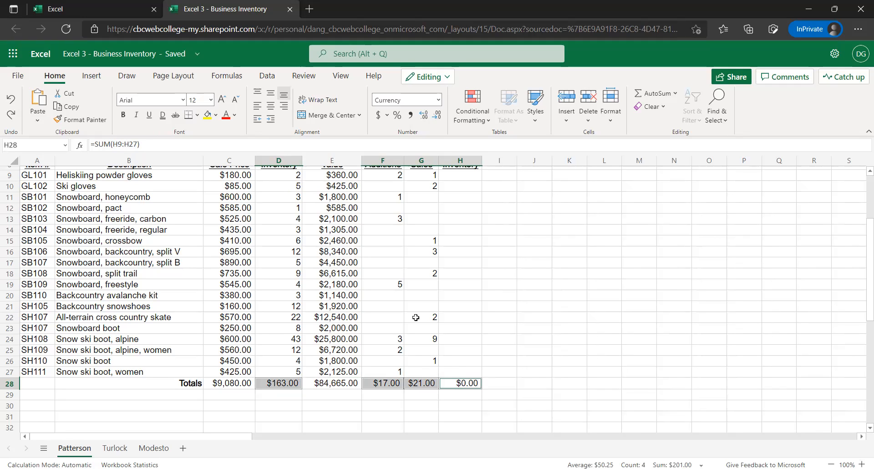
pyautogui.click(440, 100)
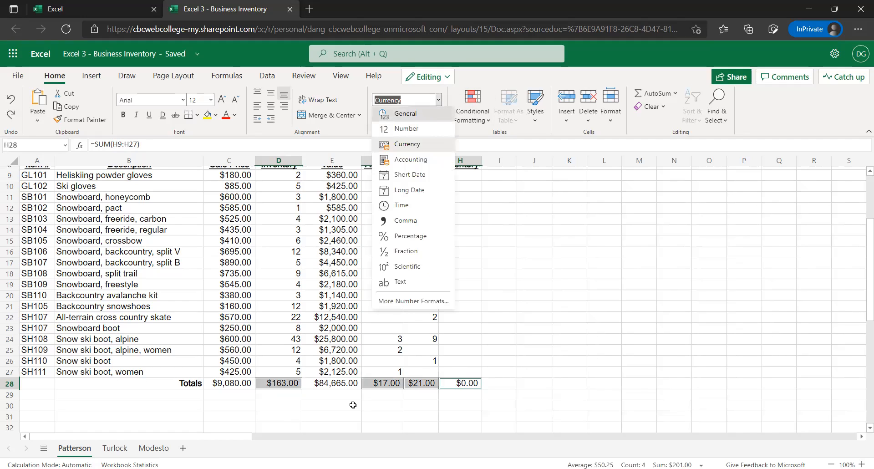
pyautogui.click(420, 118)
pyautogui.click(473, 351)
pyautogui.click(451, 371)
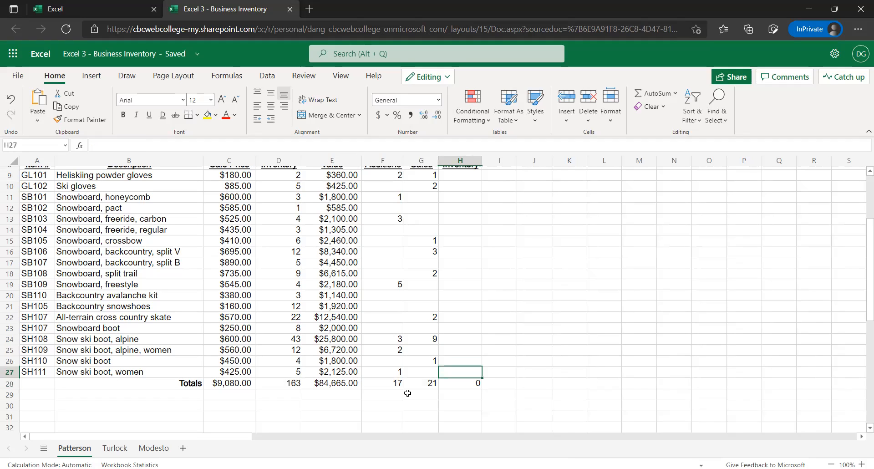
pyautogui.click(378, 388)
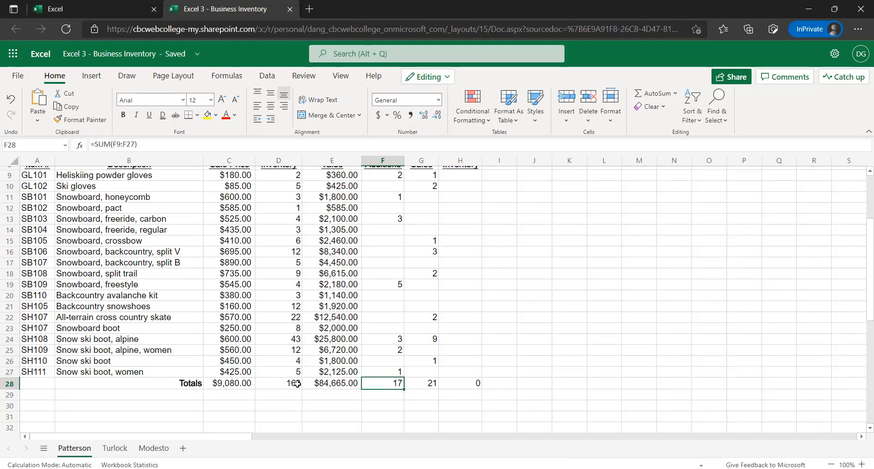
# Insert a blank sheet row at row 28, directly above the Totals row
pyautogui.scroll(2, 296, 383)
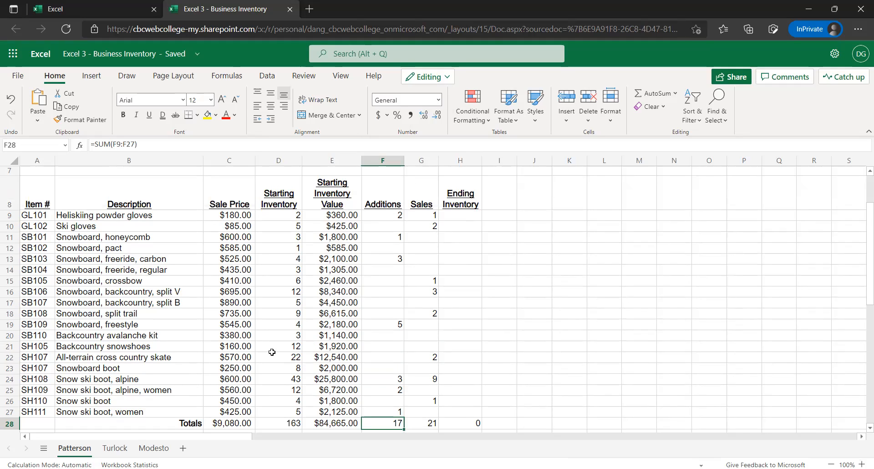
pyautogui.scroll(-2, 273, 350)
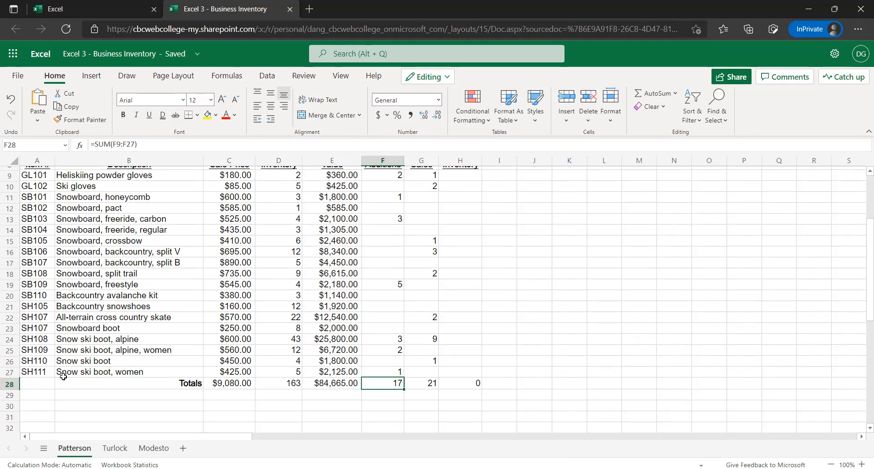
pyautogui.click(9, 385)
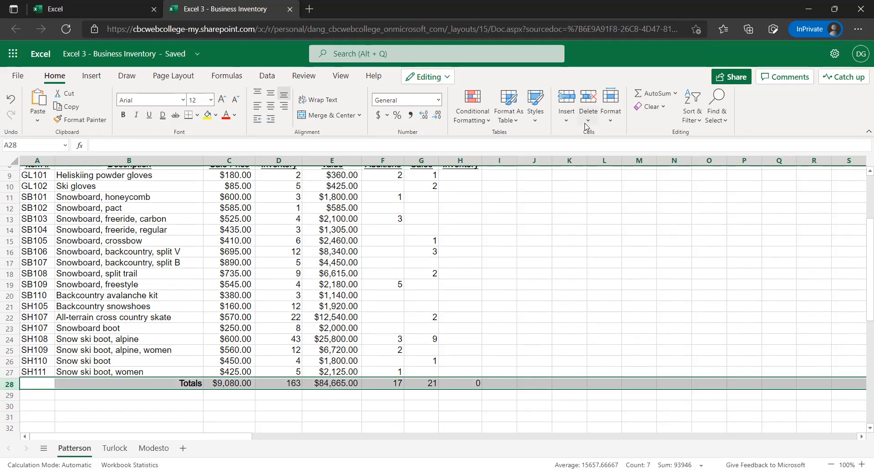
pyautogui.click(566, 122)
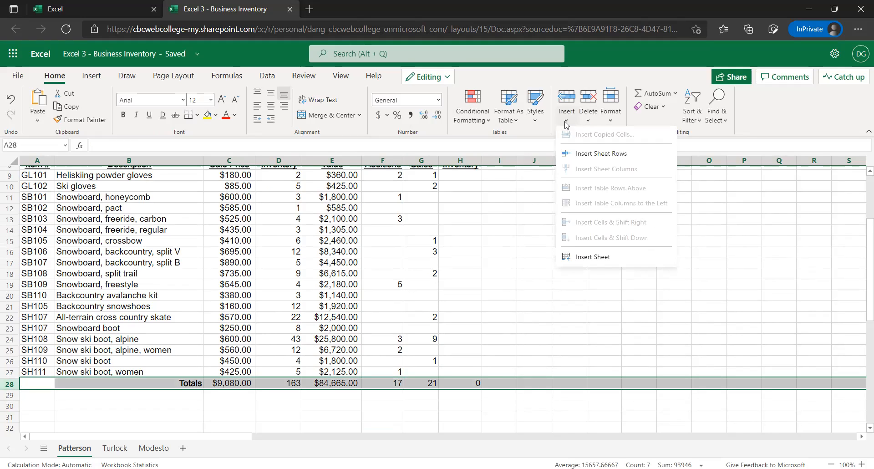
pyautogui.click(582, 155)
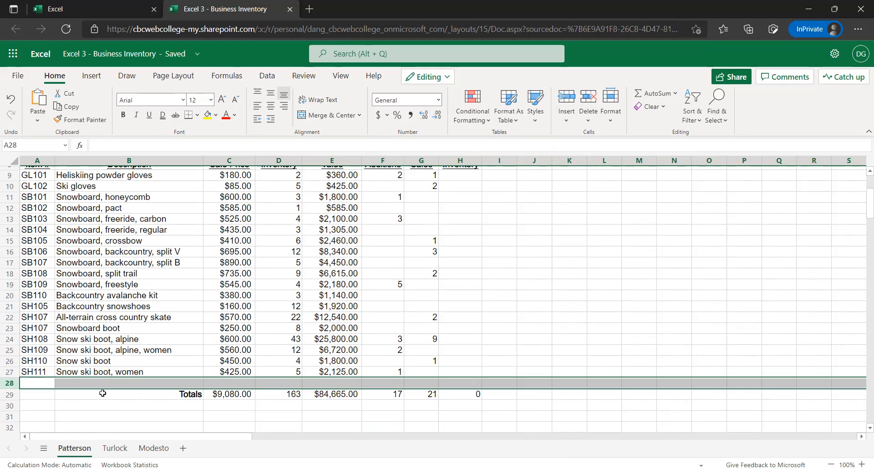
# Check the SUM ranges of the column totals in row 29 against the blank row above them
pyautogui.click(134, 393)
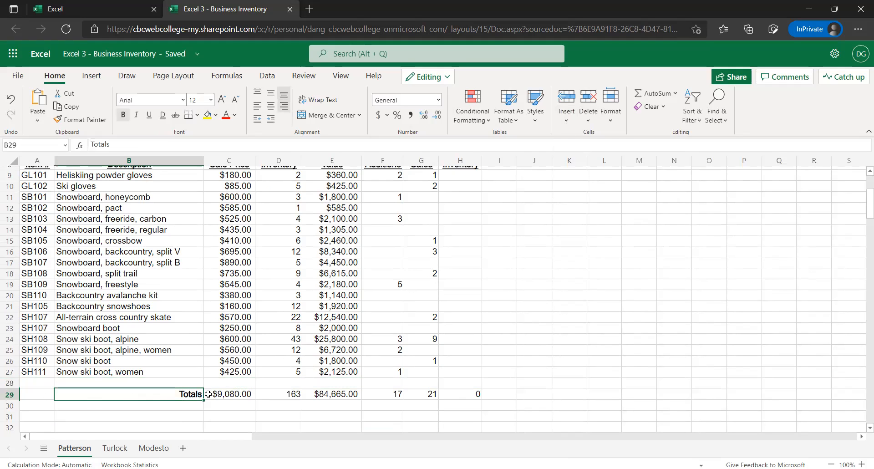
pyautogui.click(225, 394)
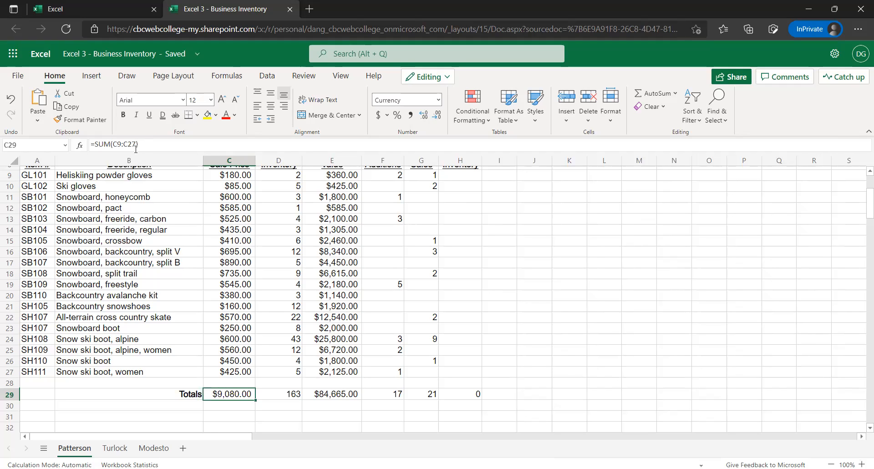
pyautogui.click(296, 391)
pyautogui.click(336, 395)
pyautogui.click(418, 395)
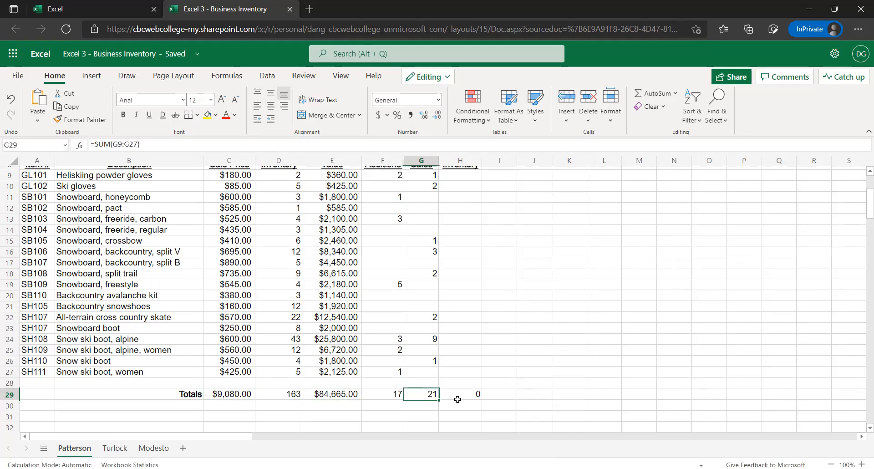
pyautogui.click(460, 395)
pyautogui.scroll(2, 216, 384)
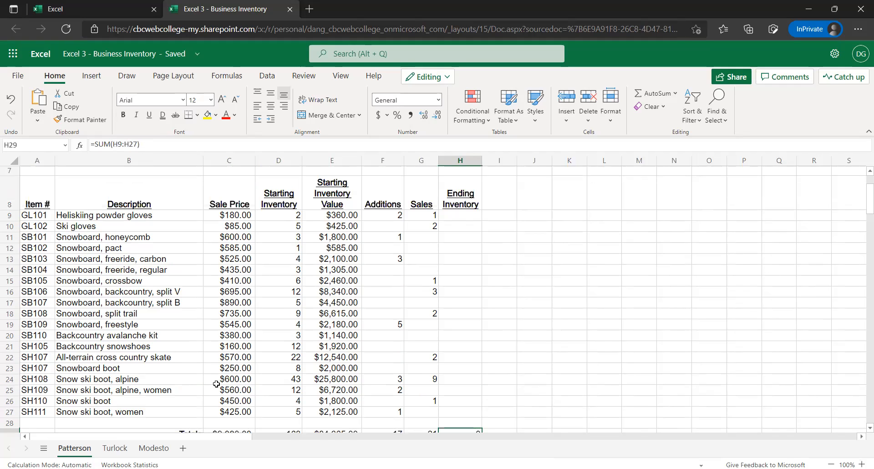
pyautogui.scroll(-1, 283, 305)
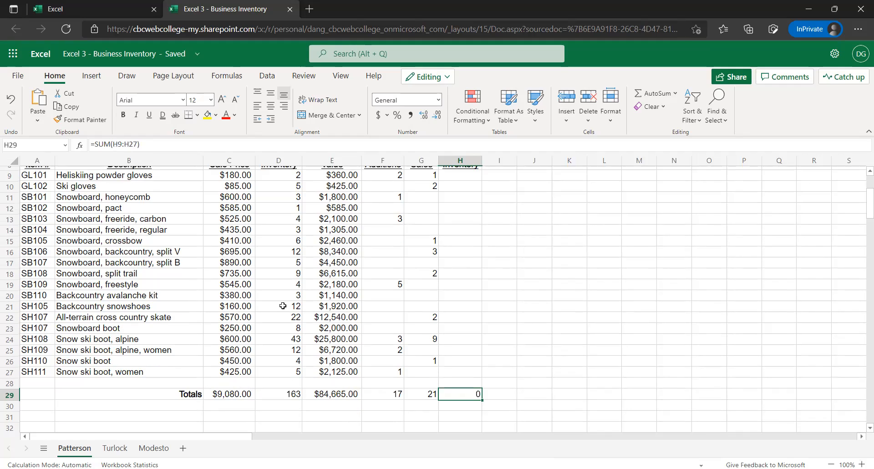
pyautogui.click(73, 381)
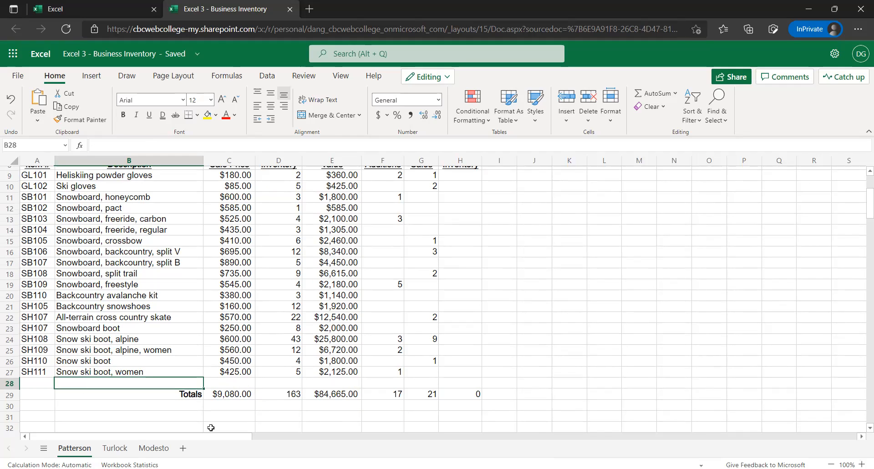
pyautogui.click(215, 395)
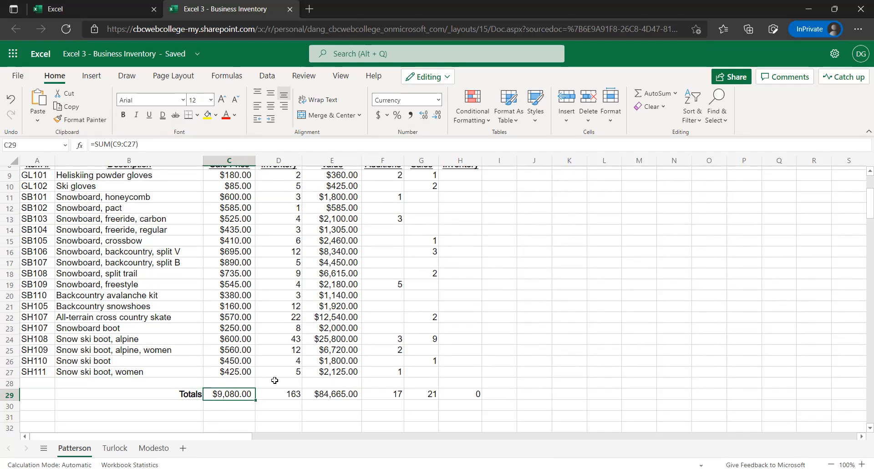
# Select cell H9, the Ending Inventory cell for the Heliskiing powder gloves
pyautogui.scroll(2, 255, 364)
pyautogui.click(260, 337)
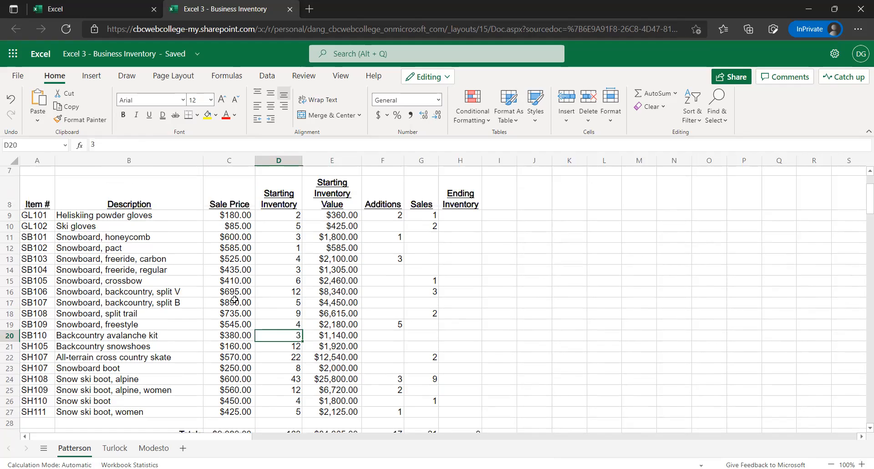
pyautogui.click(269, 238)
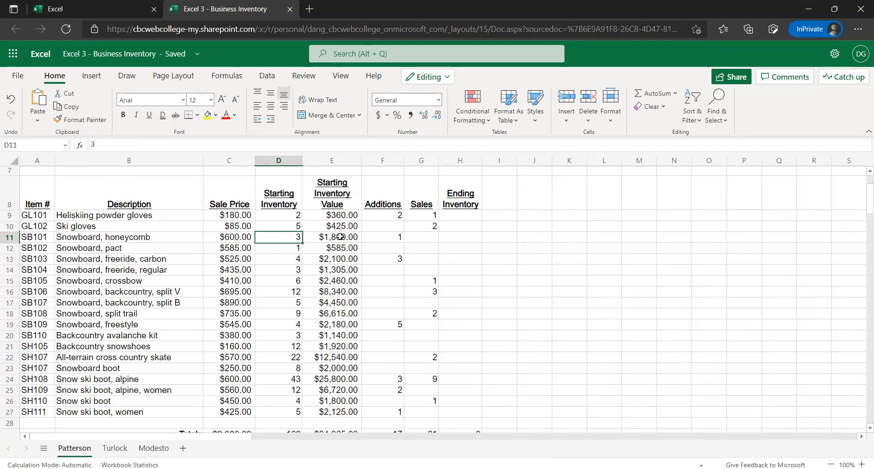
pyautogui.click(465, 216)
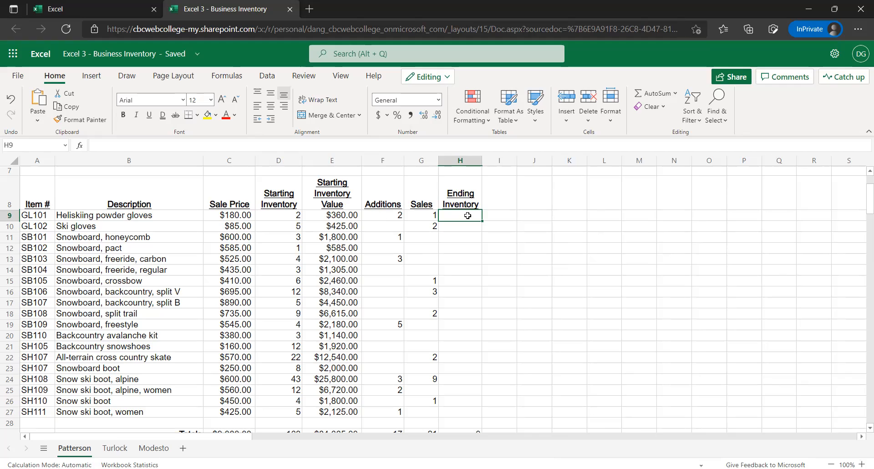
# Enter the Ending Inventory formula =D9+F9-G9 in H9 for the Heliskiing powder gloves
pyautogui.write('=')
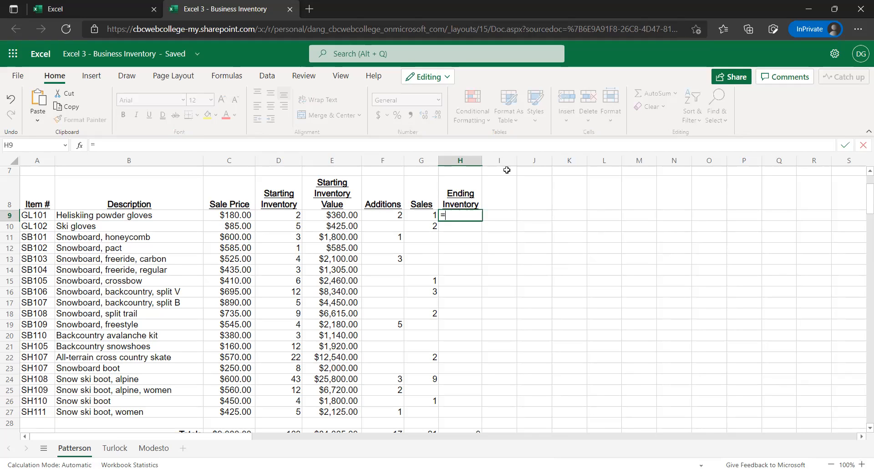
pyautogui.click(292, 215)
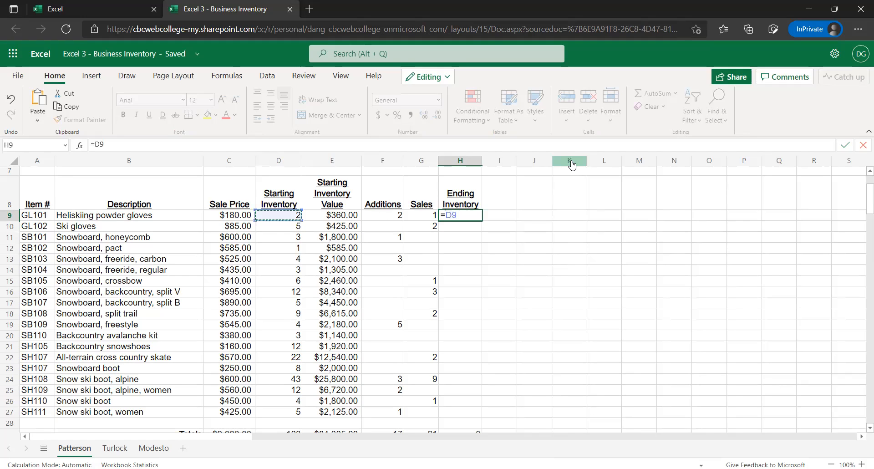
pyautogui.write('+')
pyautogui.click(391, 215)
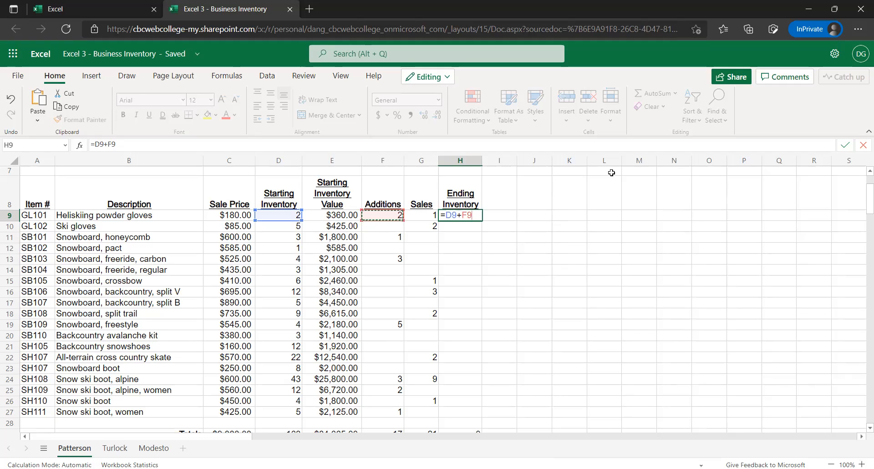
pyautogui.write('-')
pyautogui.click(430, 211)
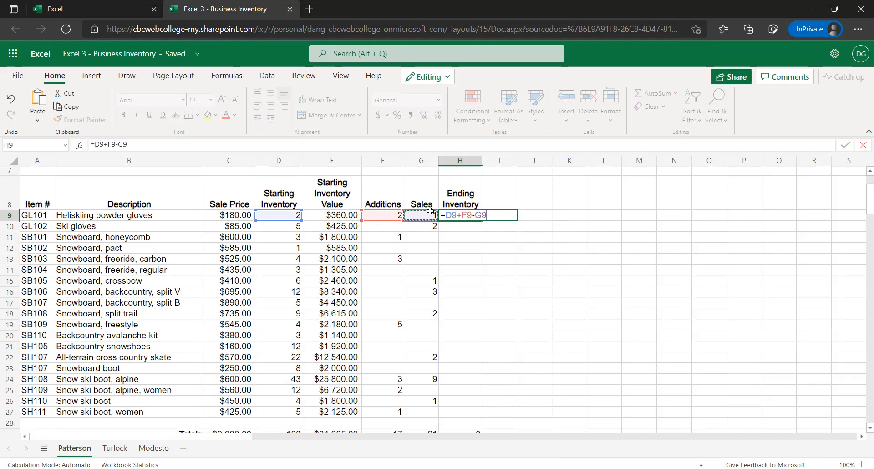
pyautogui.press('Return')
pyautogui.press('Up')
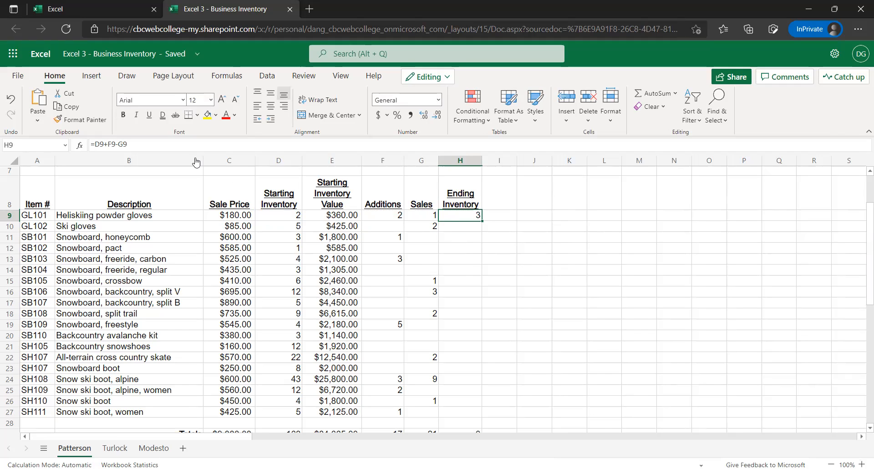
# Check the cell references in H9, fill its formula down through H27, and inspect the Ending Inventory total in H29
pyautogui.press('F2')
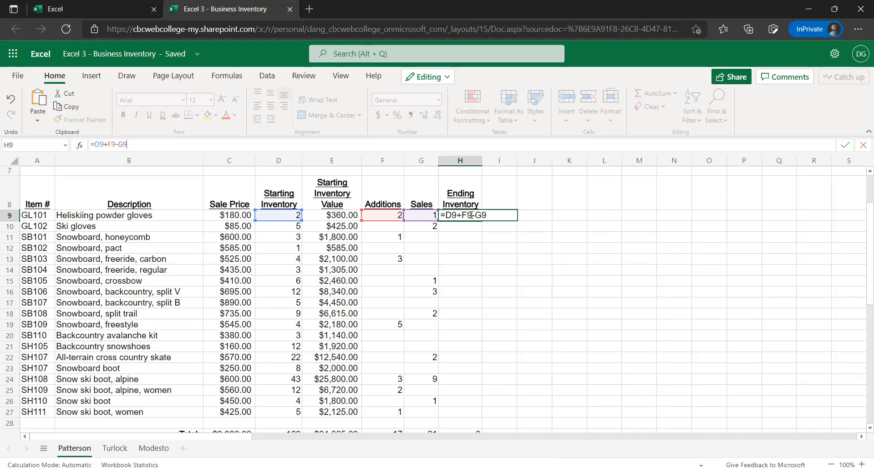
pyautogui.click(495, 218)
pyautogui.hotkey('ctrl', 'Return')
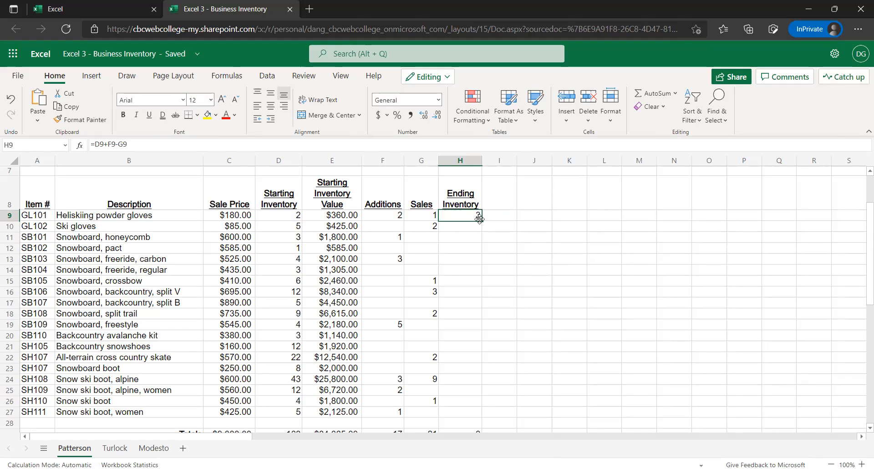
pyautogui.moveTo(483, 223); pyautogui.dragTo(489, 415)
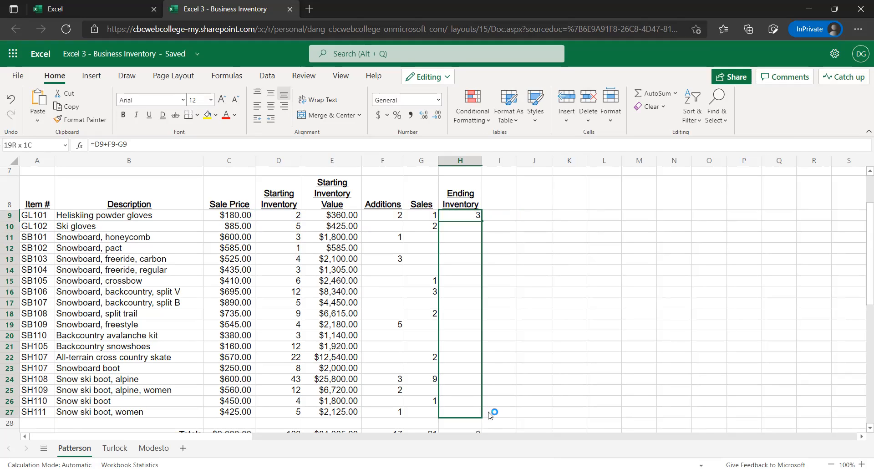
pyautogui.scroll(-3, 509, 348)
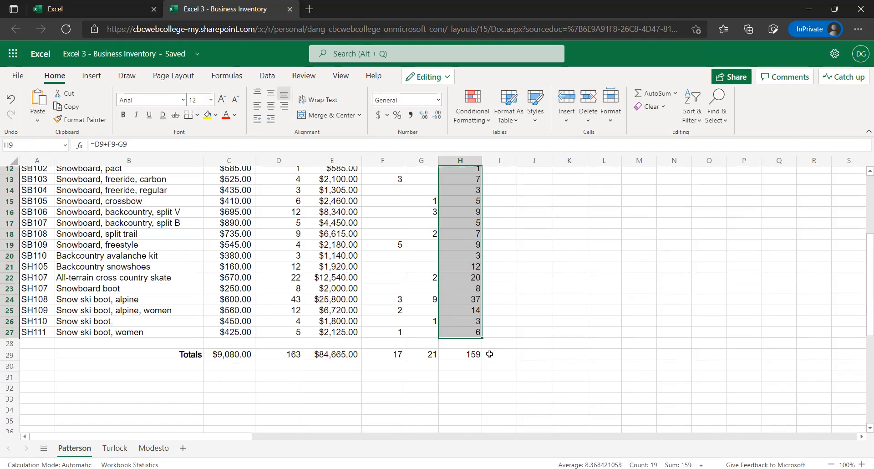
pyautogui.click(453, 355)
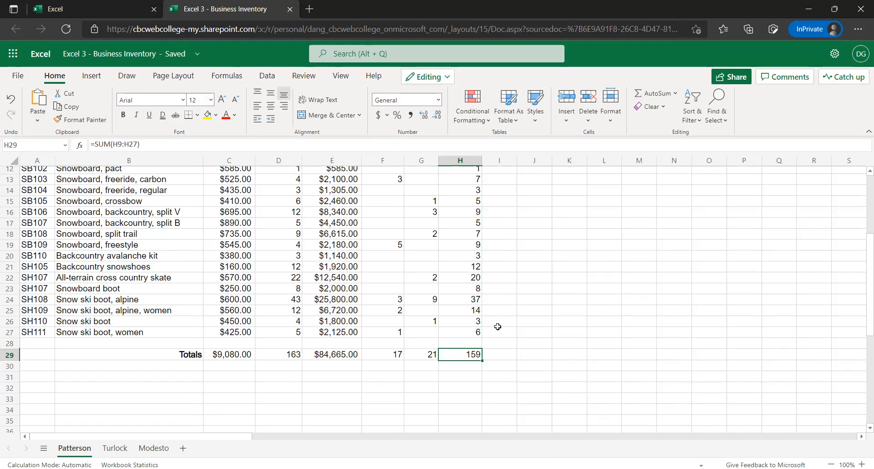
pyautogui.scroll(2, 502, 323)
pyautogui.scroll(2, 452, 280)
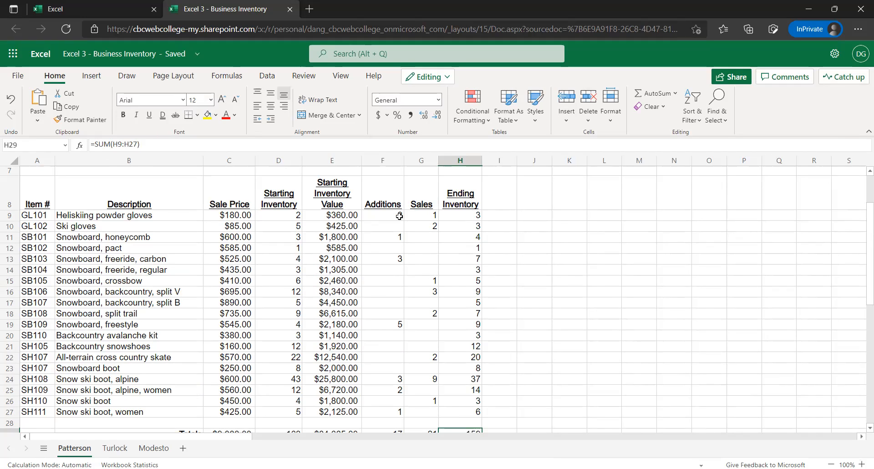
# Try a 0 in the blank Sales cell G11 for the honeycomb snowboard and clear it again
pyautogui.click(425, 238)
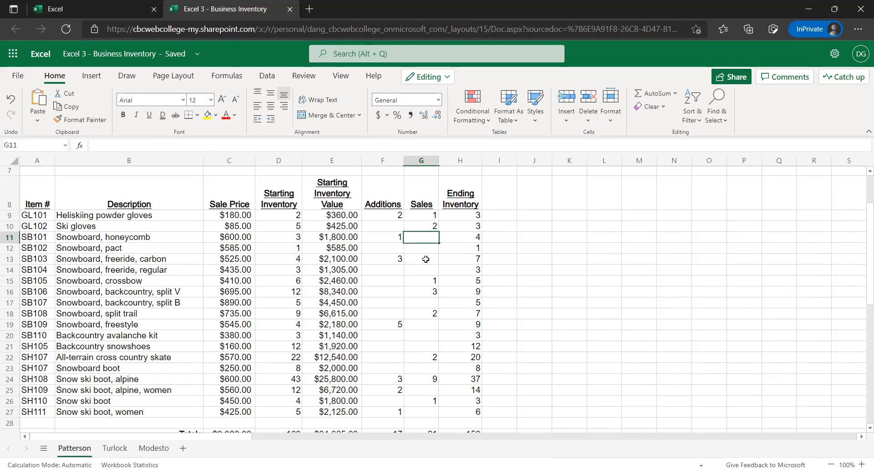
pyautogui.click(421, 259)
pyautogui.click(419, 281)
pyautogui.write('0')
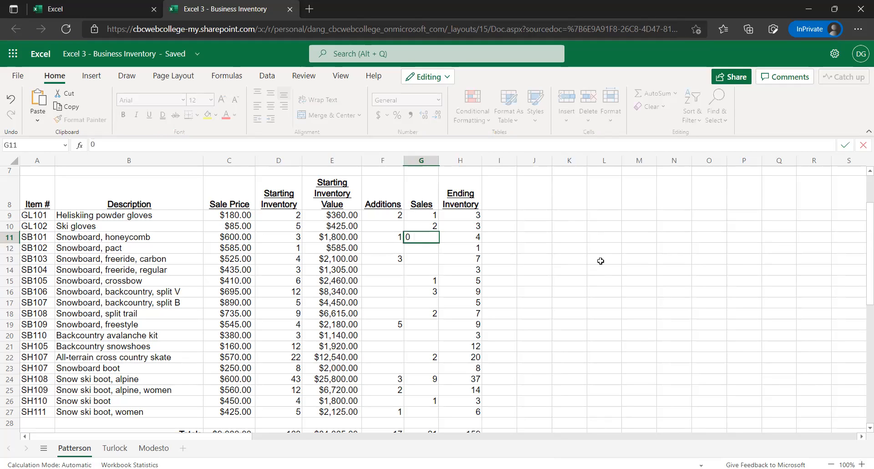
pyautogui.press('Return')
pyautogui.press('Up')
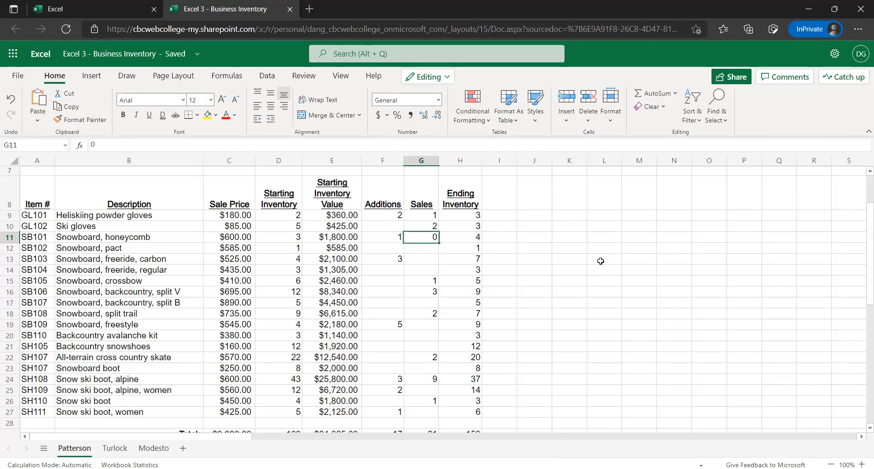
pyautogui.hotkey('ctrl', 'z')
pyautogui.hotkey('ctrl', 'y')
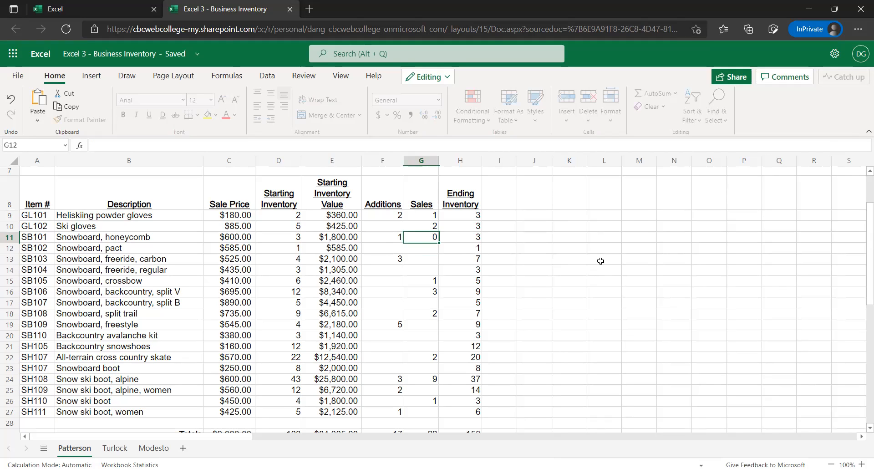
pyautogui.press('Up')
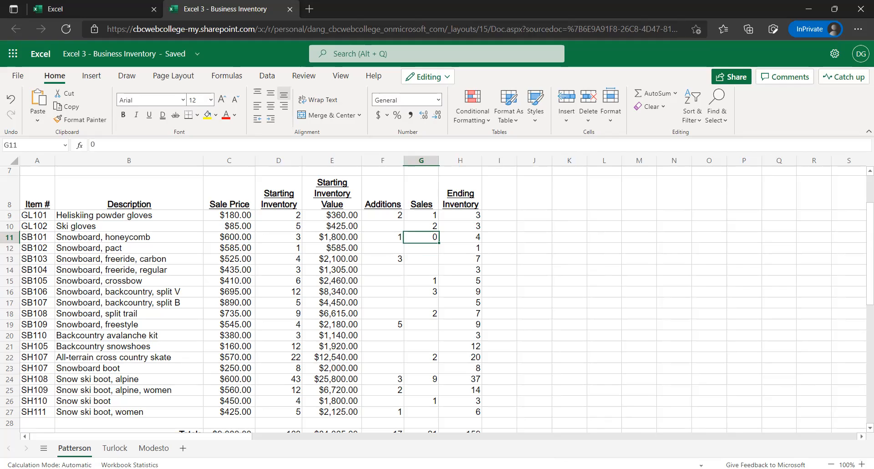
pyautogui.press('Delete')
pyautogui.press('Down')
pyautogui.press('Down')
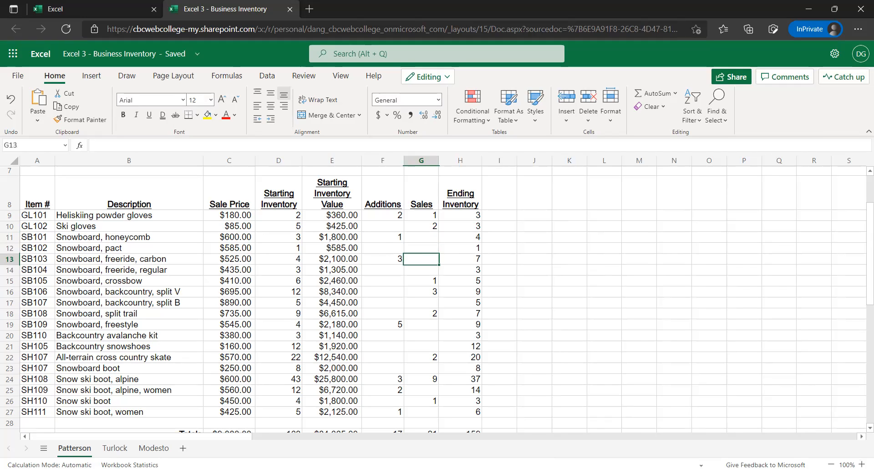
pyautogui.press('Down')
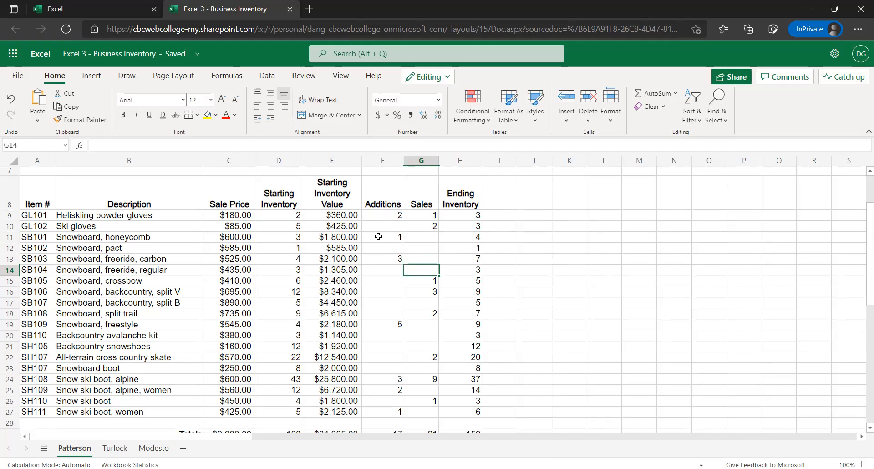
# Enter 0 in each of the blank Sales cells G11 through G14
pyautogui.click(427, 237)
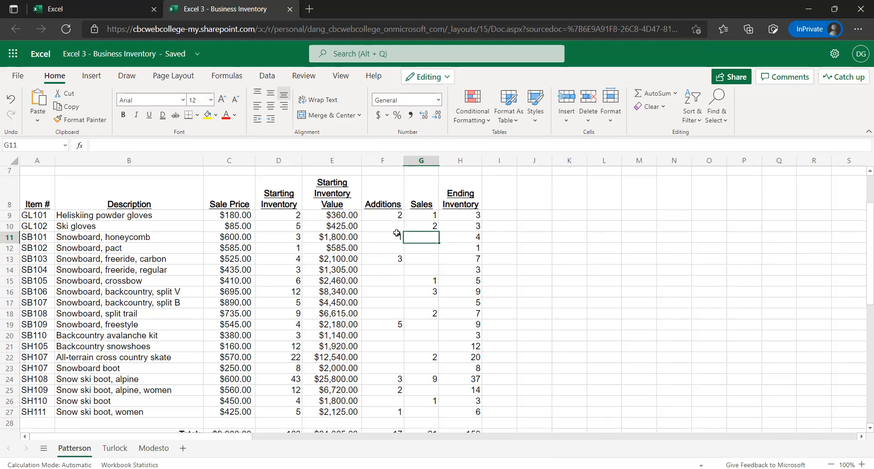
pyautogui.write('0')
pyautogui.hotkey('ctrl', 'Return')
pyautogui.press('Delete')
pyautogui.write('0')
pyautogui.press('Return')
pyautogui.write('0')
pyautogui.press('Return')
pyautogui.write('0')
pyautogui.press('Return')
pyautogui.write('0')
pyautogui.press('Return')
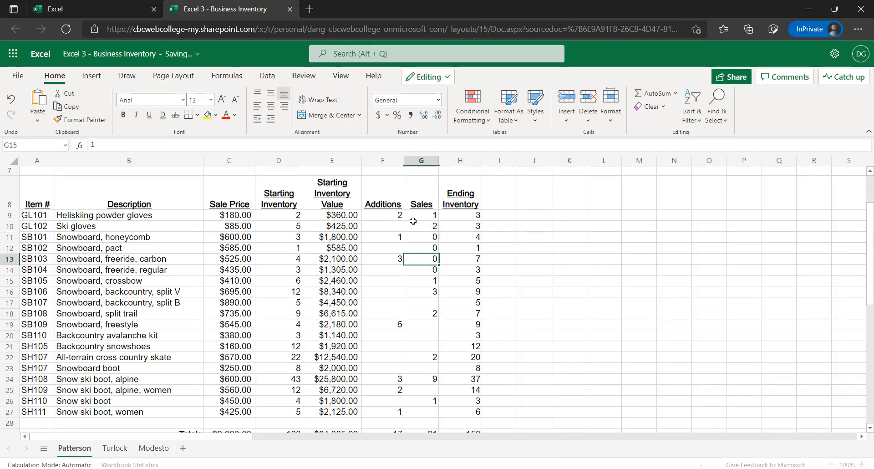
pyautogui.write('0')
pyautogui.press('BackSpace')
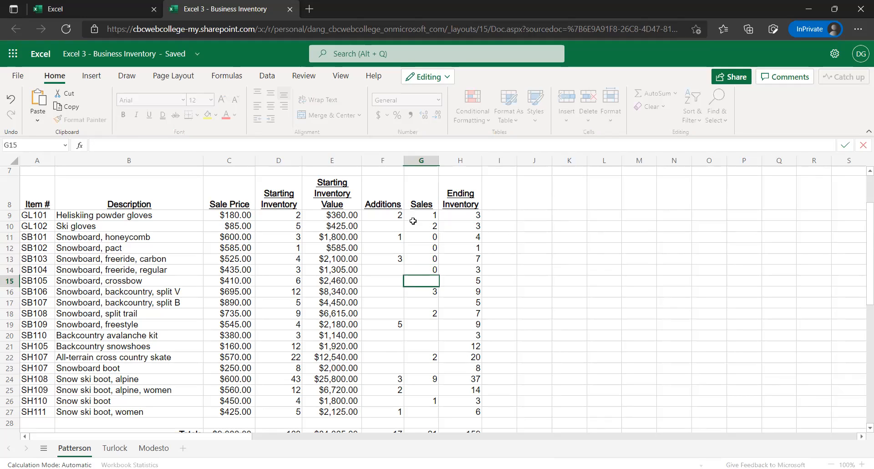
pyautogui.press('Escape')
pyautogui.press('Up')
pyautogui.press('Up')
pyautogui.press('Up')
pyautogui.press('Up')
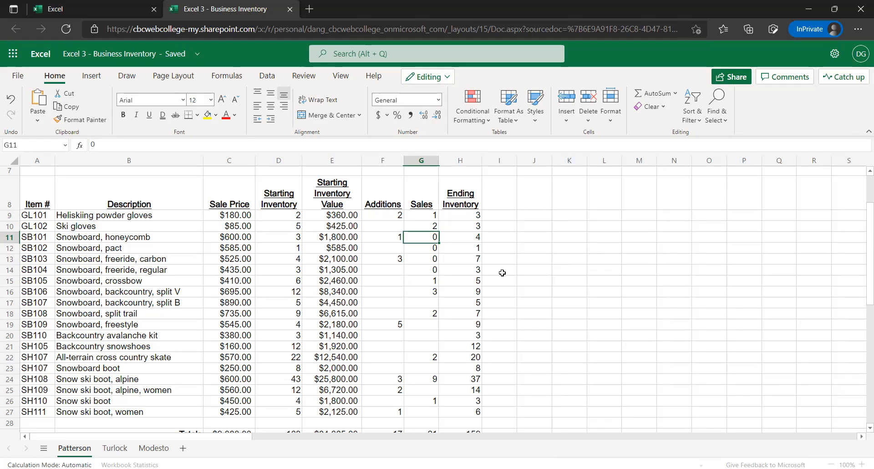
# Clear the zeros from Sales cells G11 through G14
pyautogui.moveTo(433, 214)
pyautogui.mouseDown()
pyautogui.moveTo(435, 248)
pyautogui.moveTo(432, 227)
pyautogui.mouseUp()
pyautogui.moveTo(429, 285); pyautogui.dragTo(429, 291)
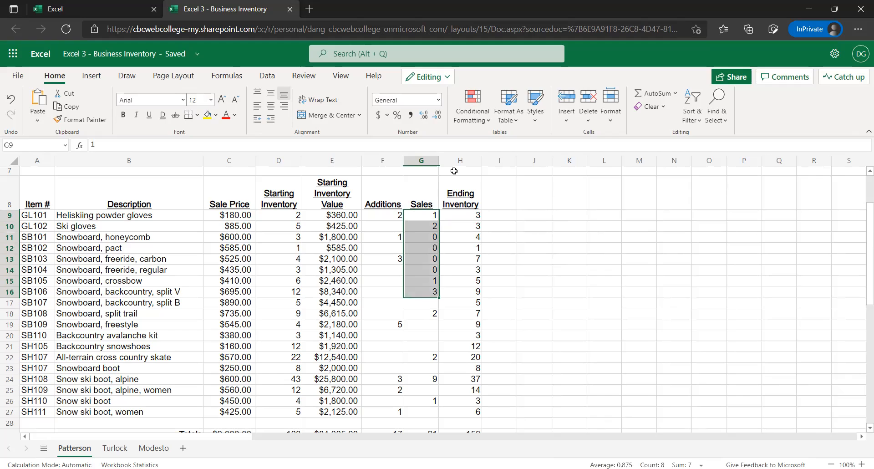
pyautogui.click(430, 237)
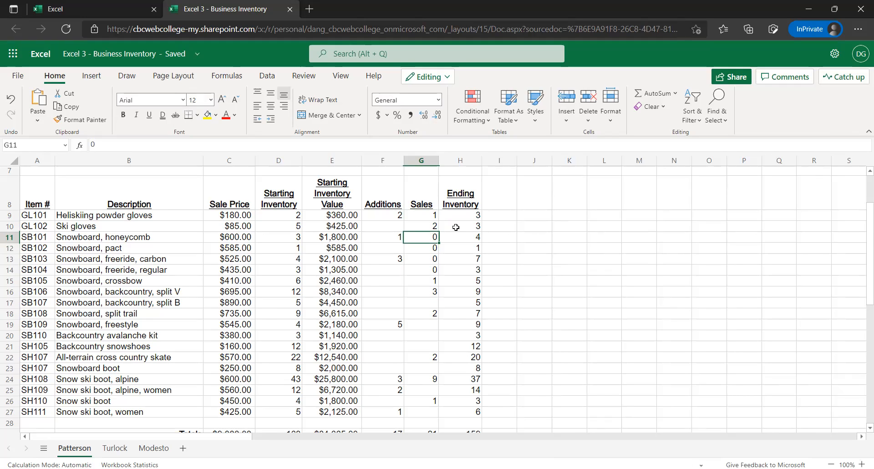
pyautogui.press('Delete')
pyautogui.press('Down')
pyautogui.press('Delete')
pyautogui.press('Down')
pyautogui.press('Delete')
pyautogui.press('Down')
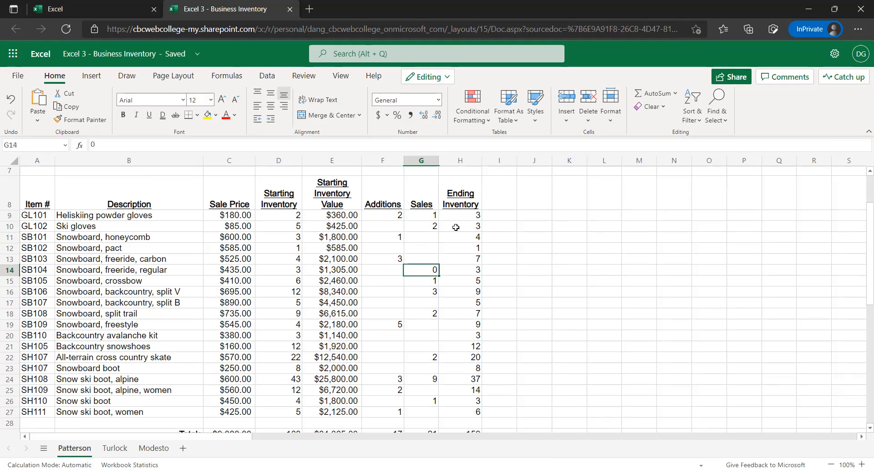
pyautogui.press('Delete')
pyautogui.press('Up')
pyautogui.press('Down')
pyautogui.scroll(3, 409, 313)
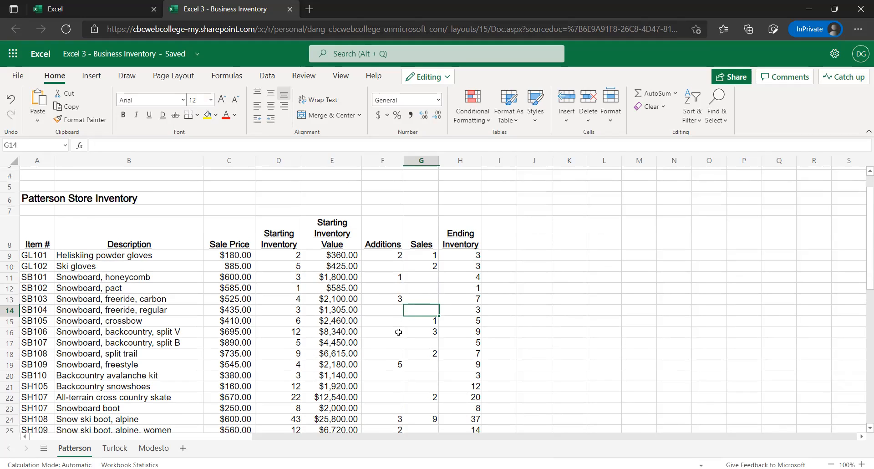
pyautogui.scroll(-3, 421, 295)
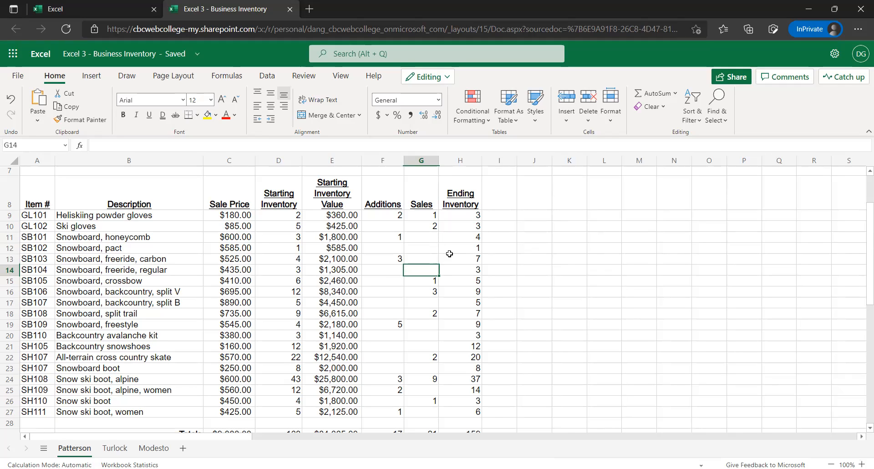
pyautogui.scroll(-1, 421, 254)
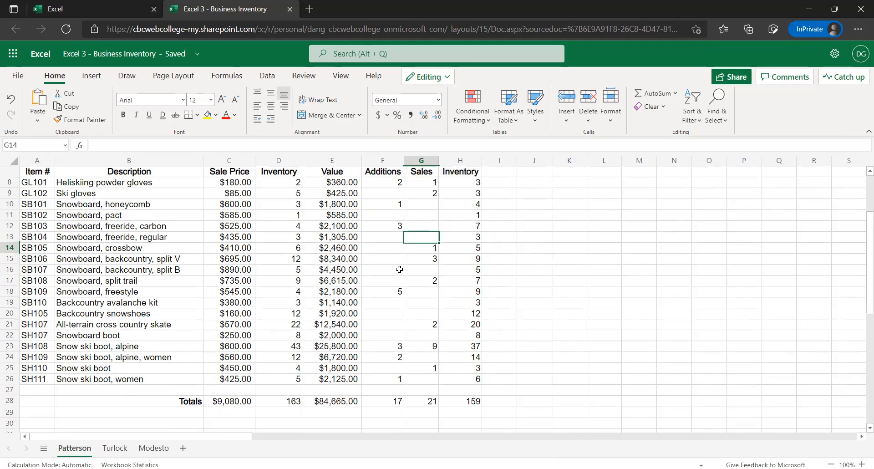
pyautogui.scroll(-1, 397, 265)
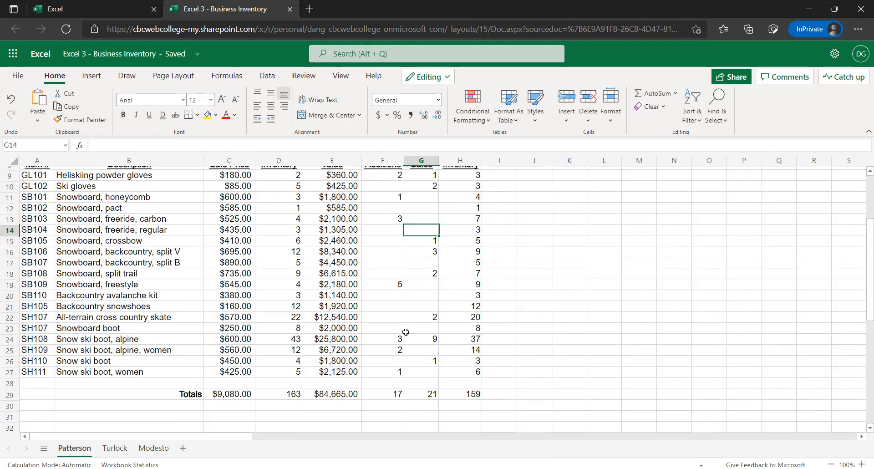
pyautogui.scroll(1, 417, 319)
pyautogui.scroll(1, 416, 308)
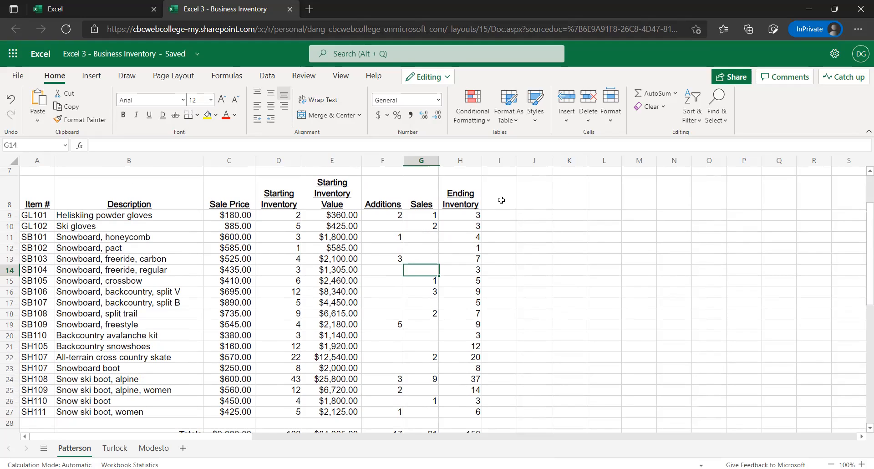
# Add the column heading Sales Value in I8, next to the Ending Inventory heading
pyautogui.click(515, 208)
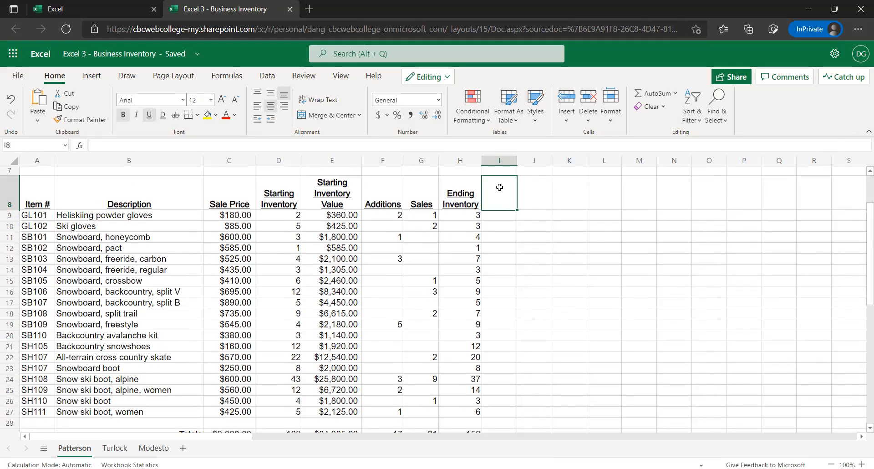
pyautogui.write('Sale')
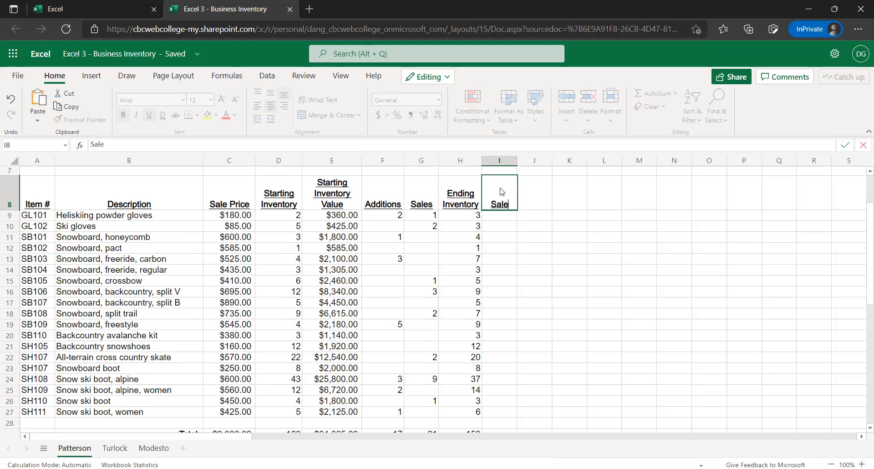
pyautogui.write('s Val')
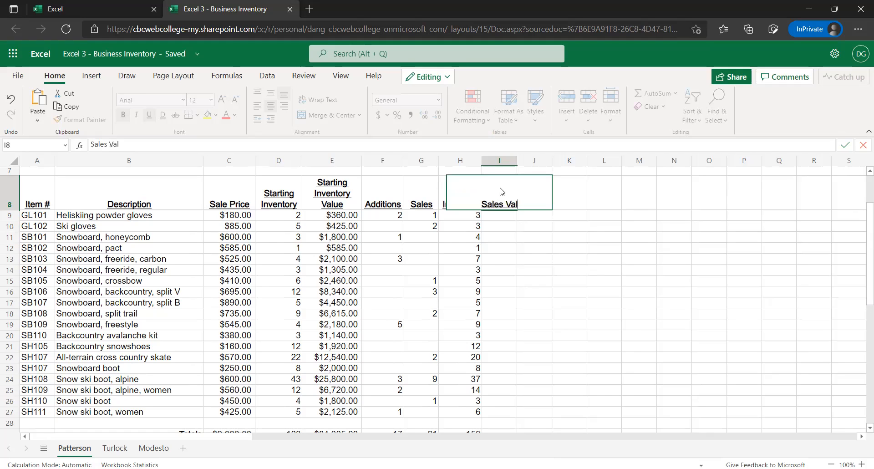
pyautogui.write('ue')
pyautogui.press('Return')
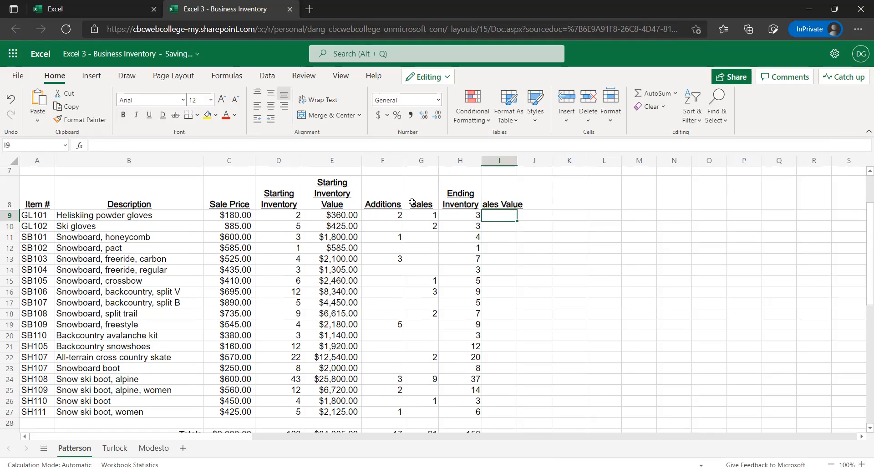
pyautogui.press('Up')
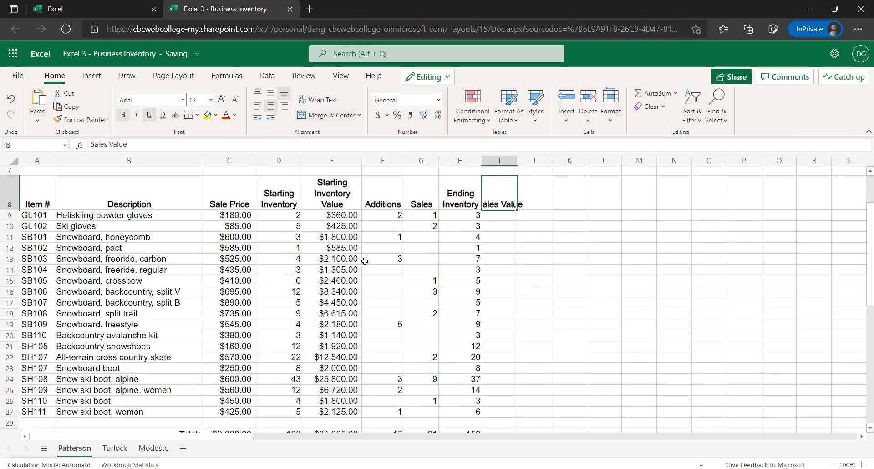
# Wrap the Sales Value heading in I8 and enter the formula =G9*C9 in I9 for the heliskiing powder gloves
pyautogui.click(317, 100)
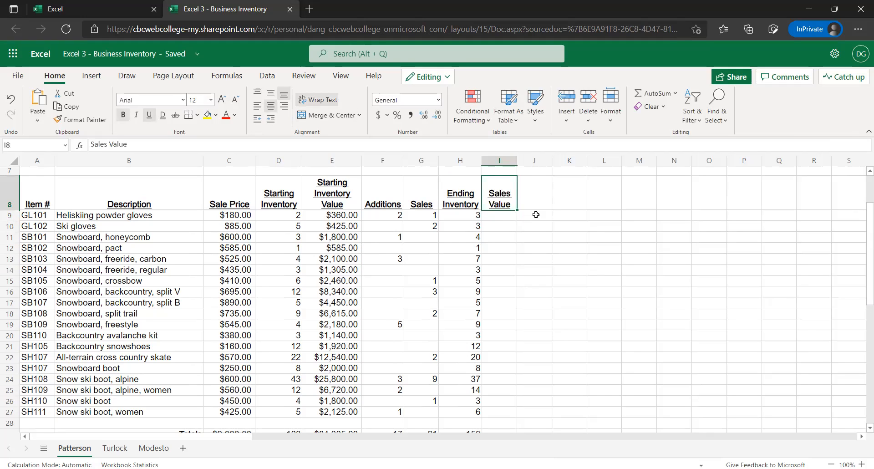
pyautogui.click(507, 215)
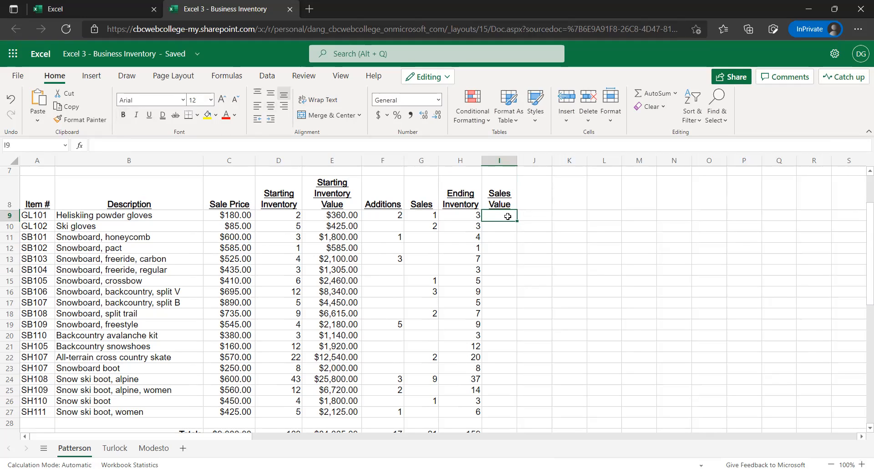
pyautogui.click(428, 217)
pyautogui.click(240, 213)
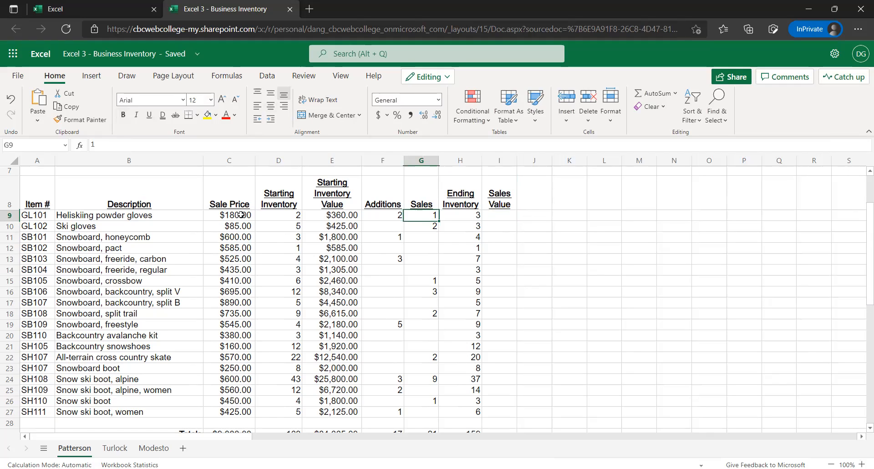
pyautogui.click(493, 214)
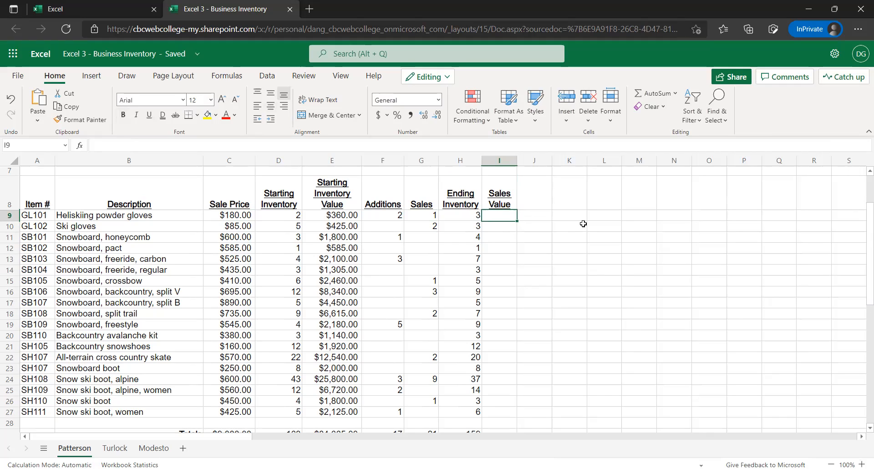
pyautogui.write('=')
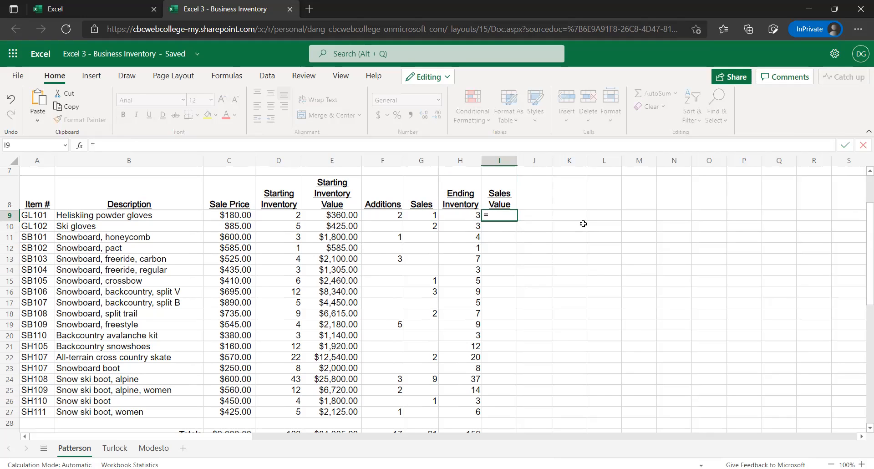
pyautogui.click(430, 214)
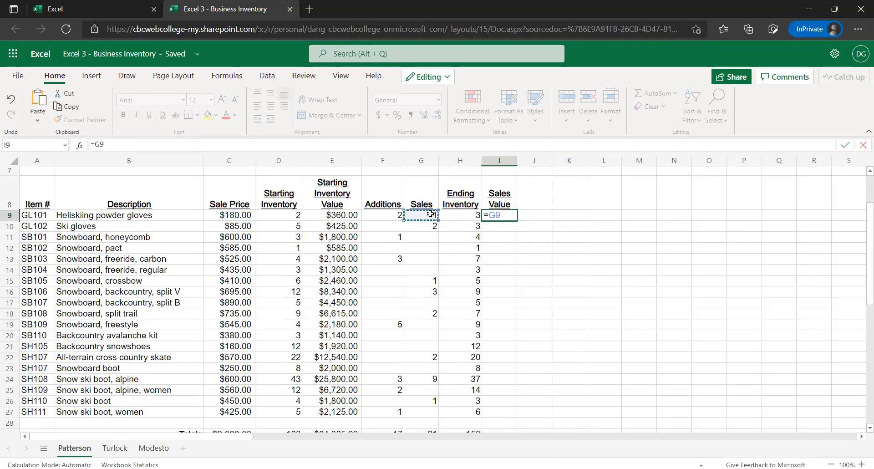
pyautogui.write('*')
pyautogui.click(235, 216)
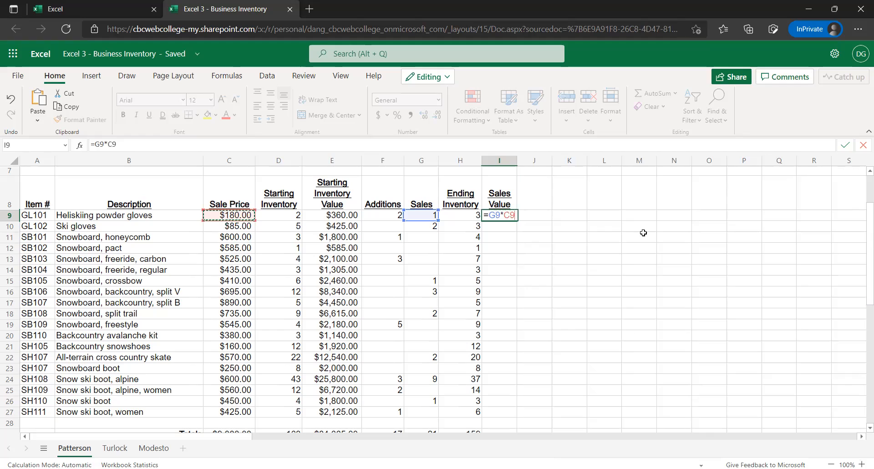
pyautogui.press('Return')
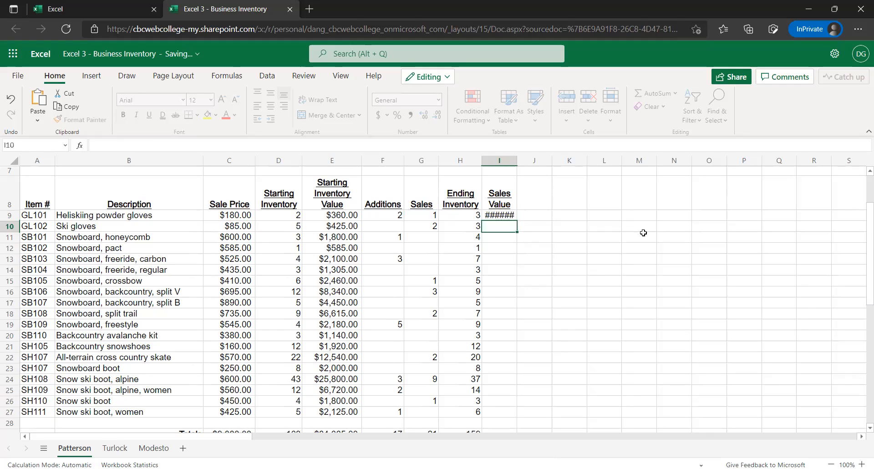
# Widen column I slightly and fill the Sales Value formula from I9 down through I27
pyautogui.press('Up')
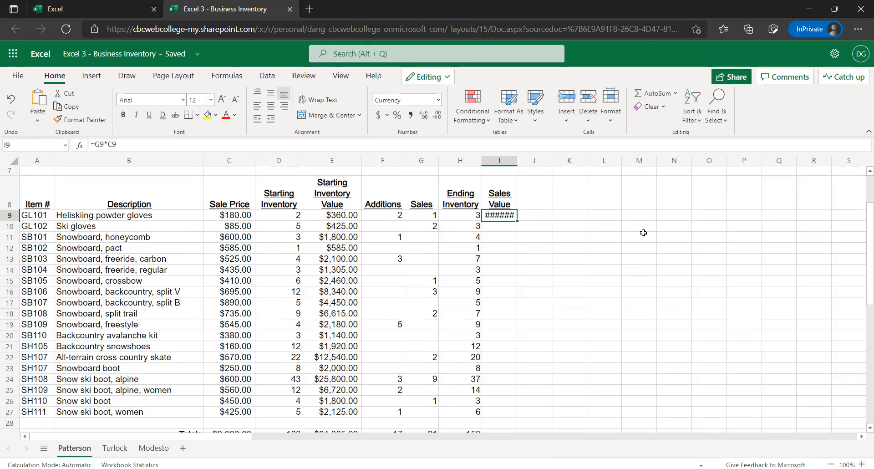
pyautogui.moveTo(517, 160); pyautogui.dragTo(528, 169)
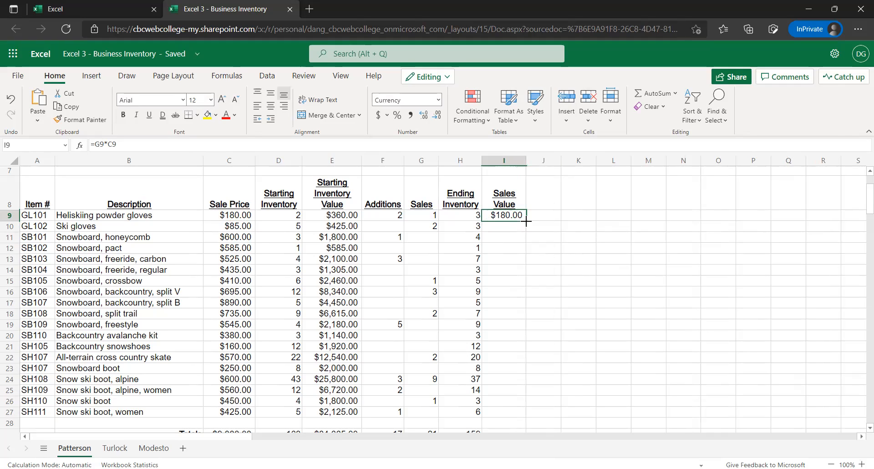
pyautogui.keyDown('shift'); pyautogui.click(521, 323); pyautogui.keyUp('shift')
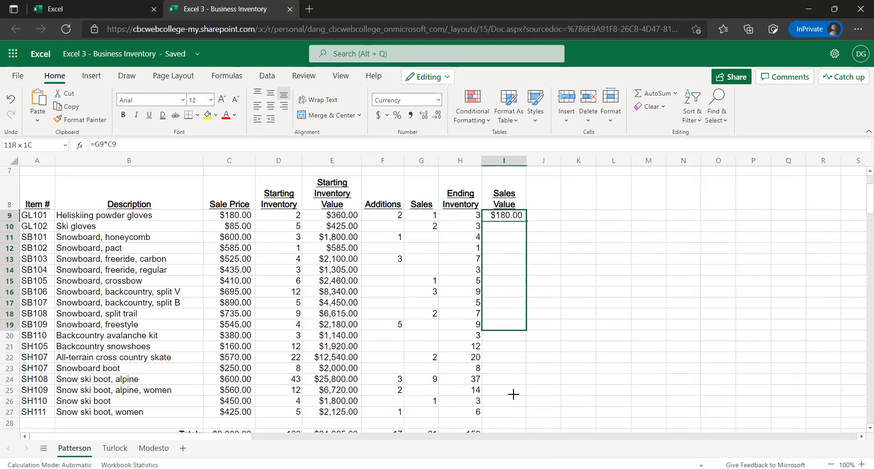
pyautogui.keyDown('shift'); pyautogui.click(515, 405); pyautogui.keyUp('shift')
pyautogui.keyDown('shift'); pyautogui.click(512, 409); pyautogui.keyUp('shift')
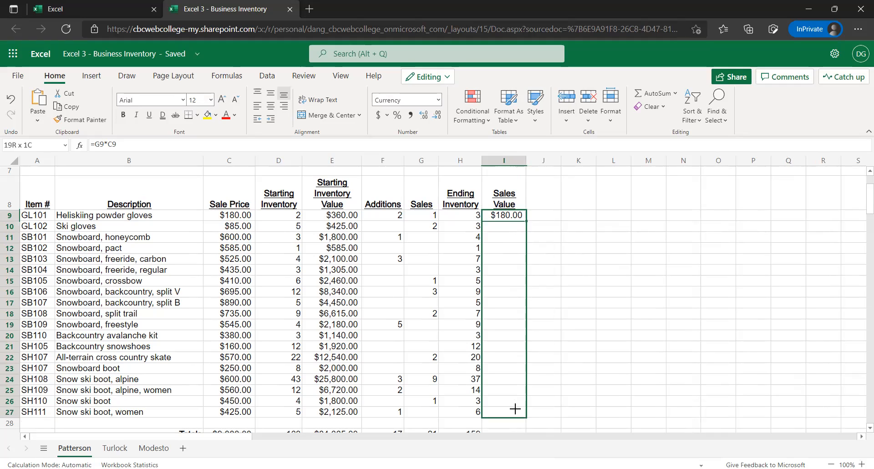
pyautogui.hotkey('ctrl', 'd')
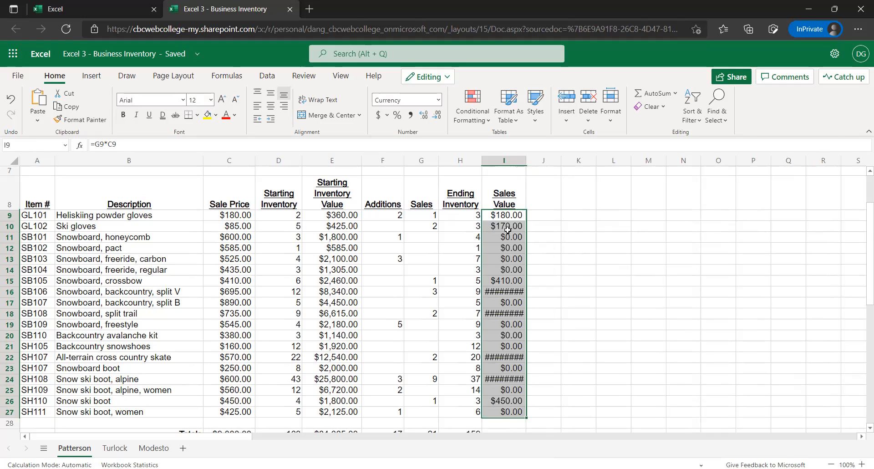
# Widen column I until its amounts fit and apply the Accounting number format to I9:I27
pyautogui.doubleClick(525, 158)
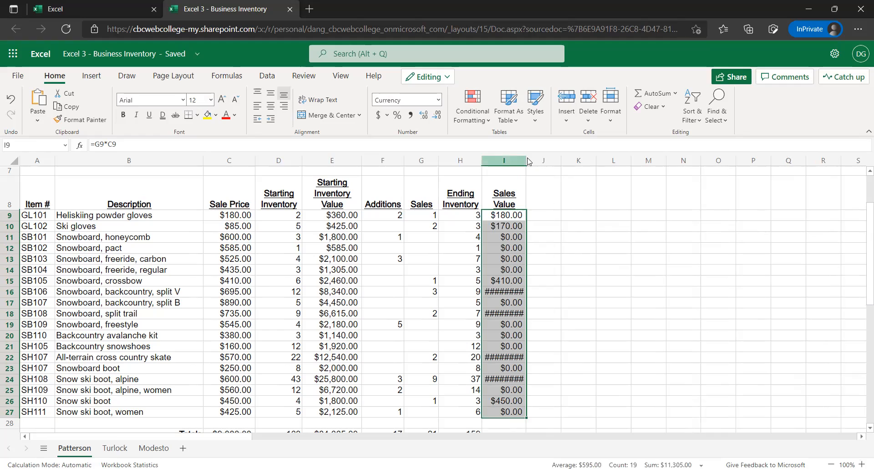
pyautogui.moveTo(533, 162); pyautogui.dragTo(533, 164)
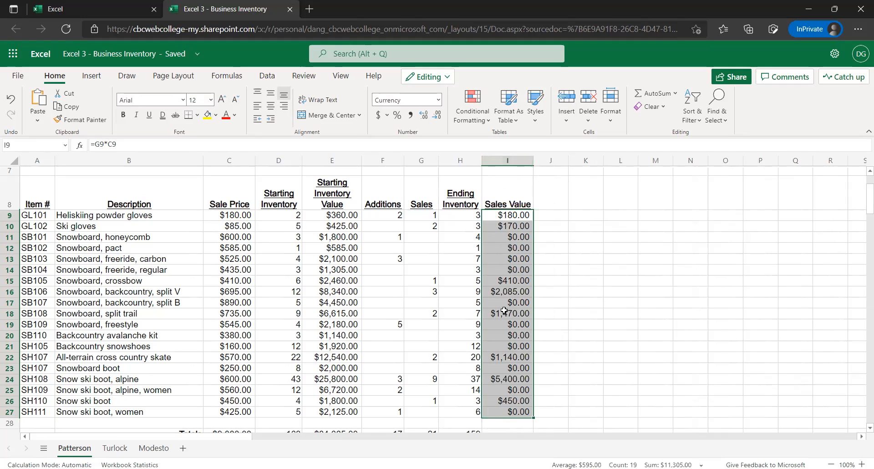
pyautogui.scroll(-1, 504, 328)
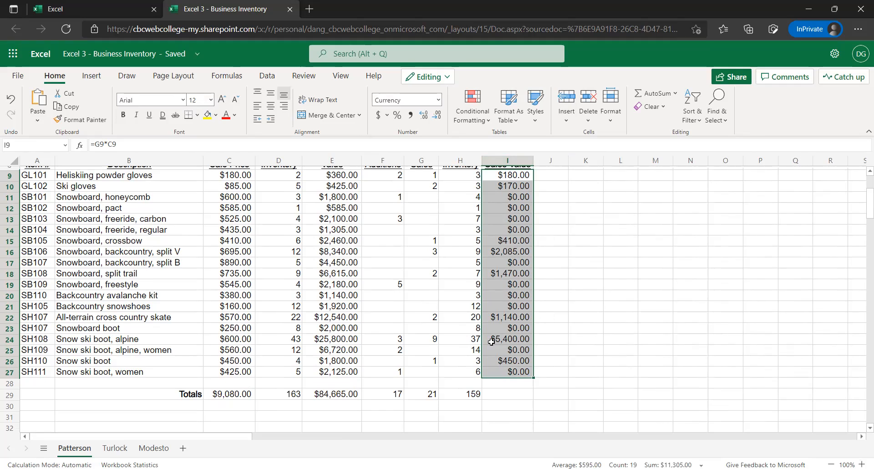
pyautogui.click(437, 101)
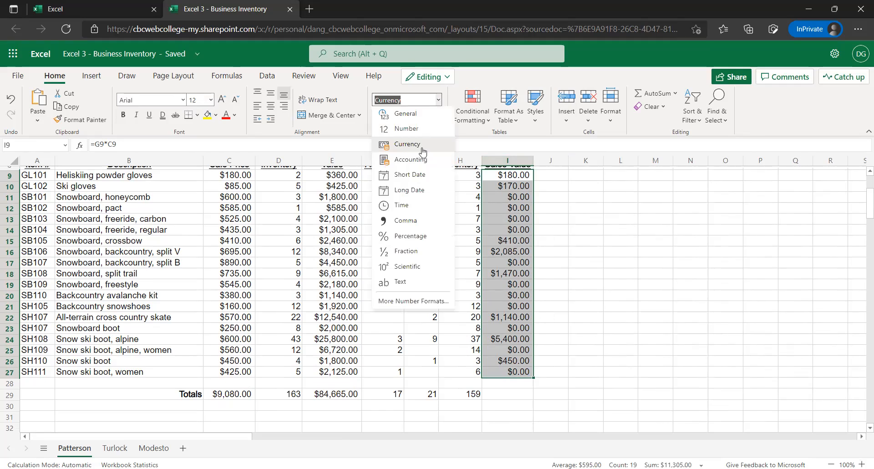
pyautogui.click(401, 164)
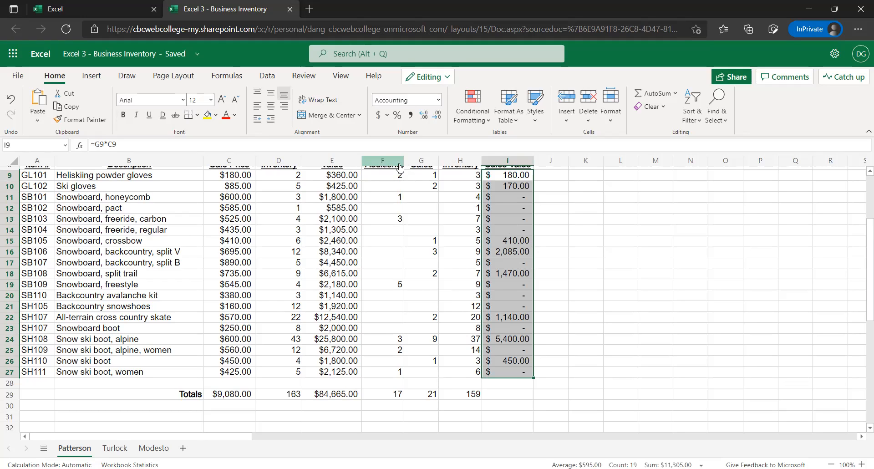
# Compare the number format of Sale Price cell C9 with that of Sales Value cell I9
pyautogui.scroll(1, 330, 219)
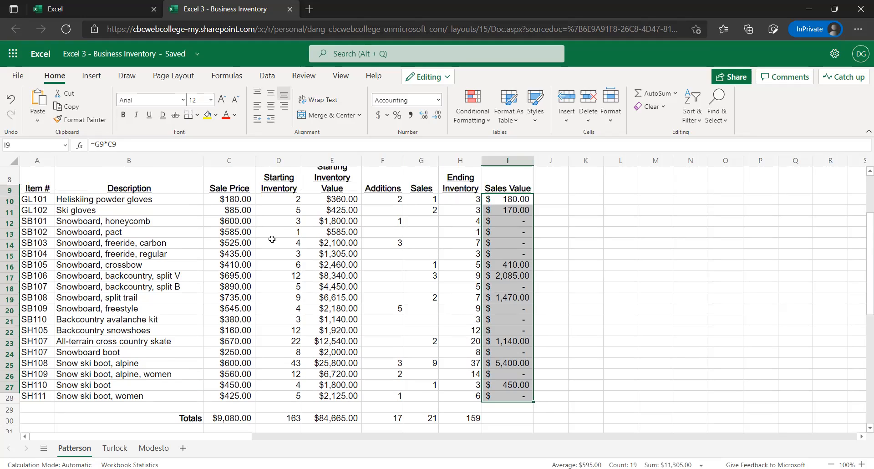
pyautogui.scroll(1, 235, 221)
pyautogui.click(236, 222)
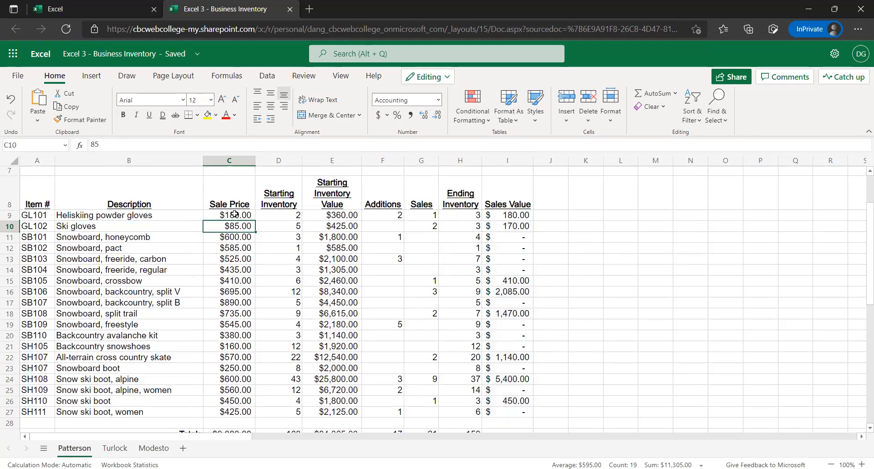
pyautogui.click(235, 218)
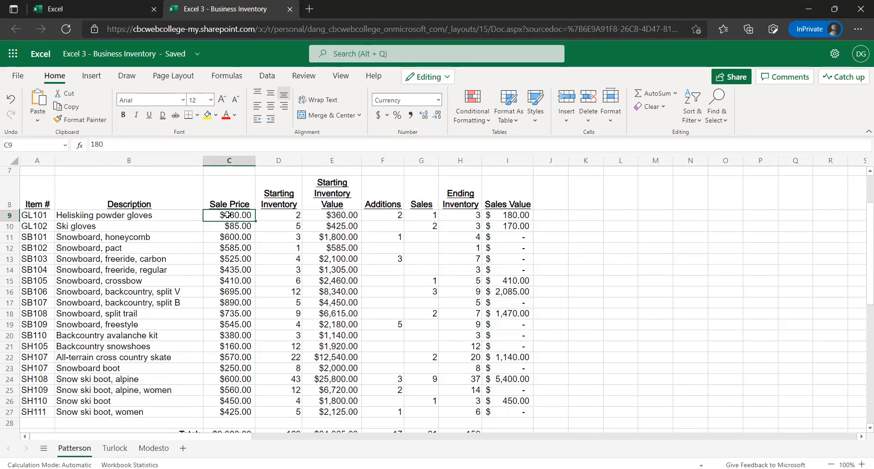
pyautogui.click(525, 214)
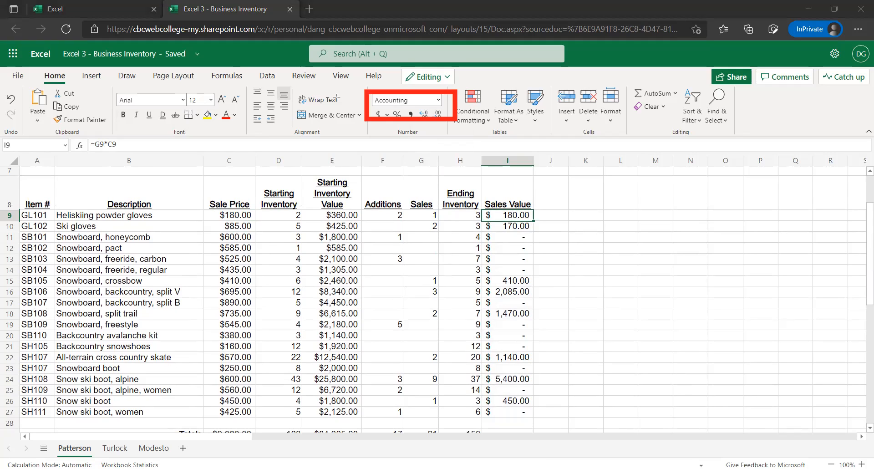
# Try the Currency format on Sales Value cells I9:I27 and switch them back to Accounting
pyautogui.scroll(-2, 516, 377)
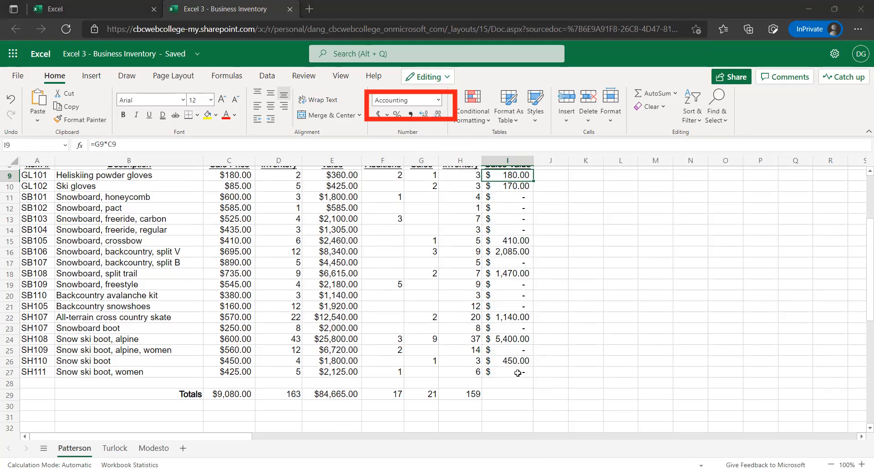
pyautogui.keyDown('shift'); pyautogui.click(520, 373); pyautogui.keyUp('shift')
pyautogui.click(438, 100)
pyautogui.click(418, 146)
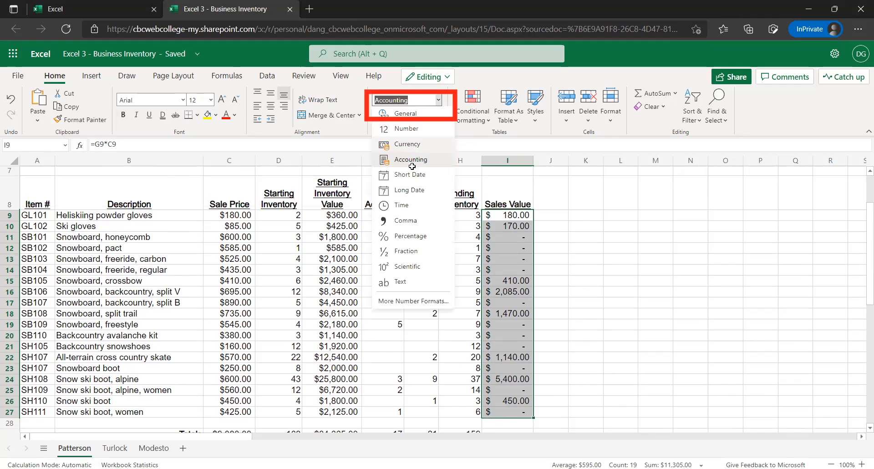
pyautogui.click(438, 101)
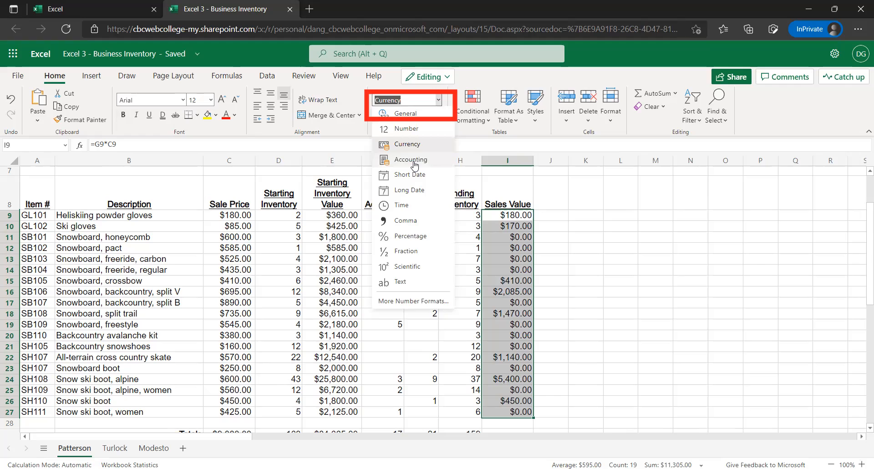
pyautogui.click(415, 162)
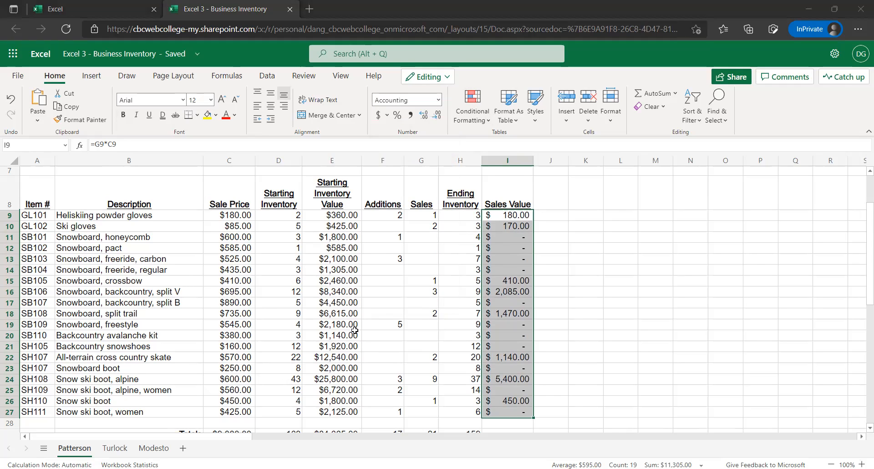
# Copy the Ending Inventory total formula from H29 across to I29 to total the Sales Value column
pyautogui.scroll(-2, 354, 330)
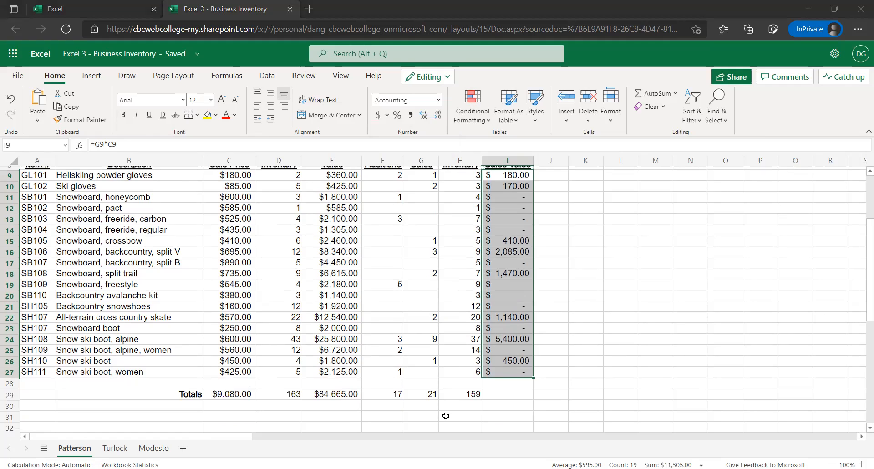
pyautogui.click(441, 392)
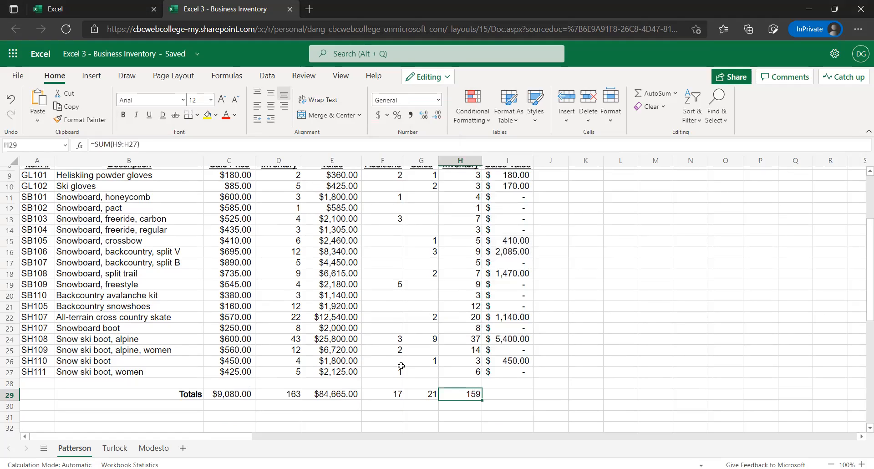
pyautogui.click(500, 398)
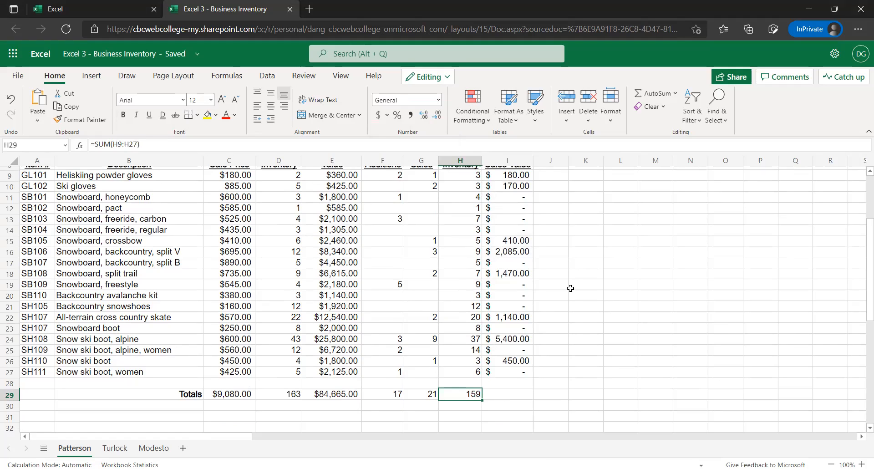
pyautogui.click(475, 397)
pyautogui.moveTo(495, 401); pyautogui.dragTo(505, 396)
pyautogui.click(515, 395)
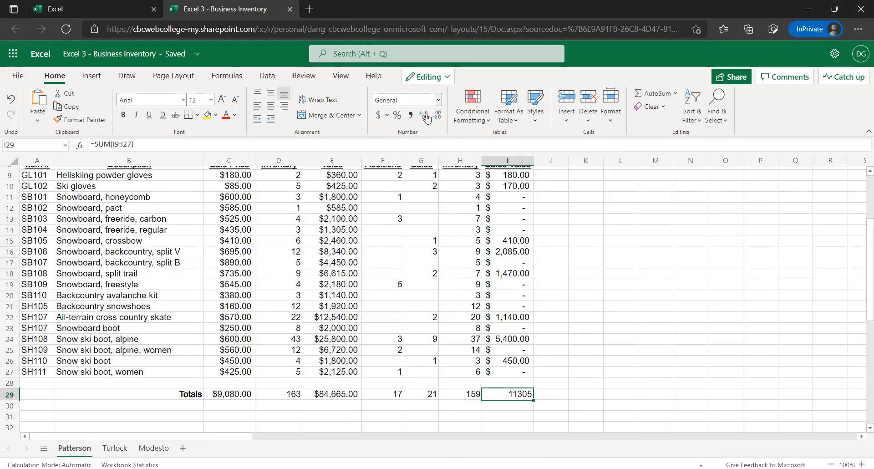
# Format the Sales Value total in I29 as Accounting and widen column I to fit it
pyautogui.click(439, 100)
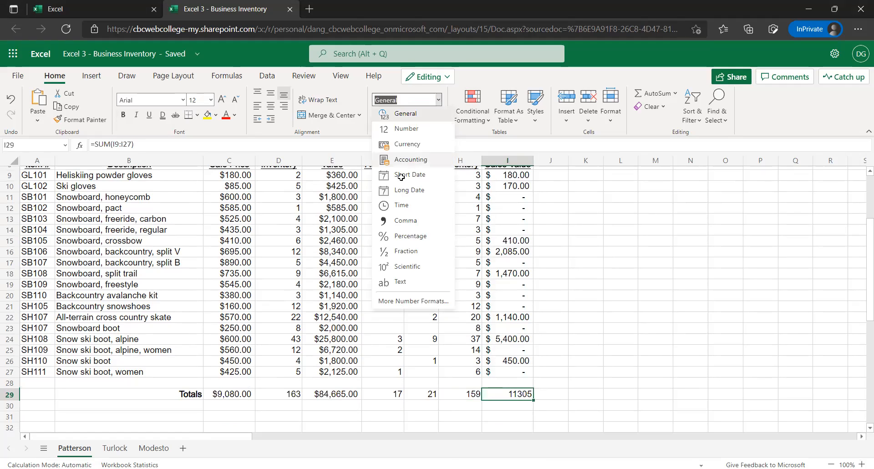
pyautogui.click(405, 161)
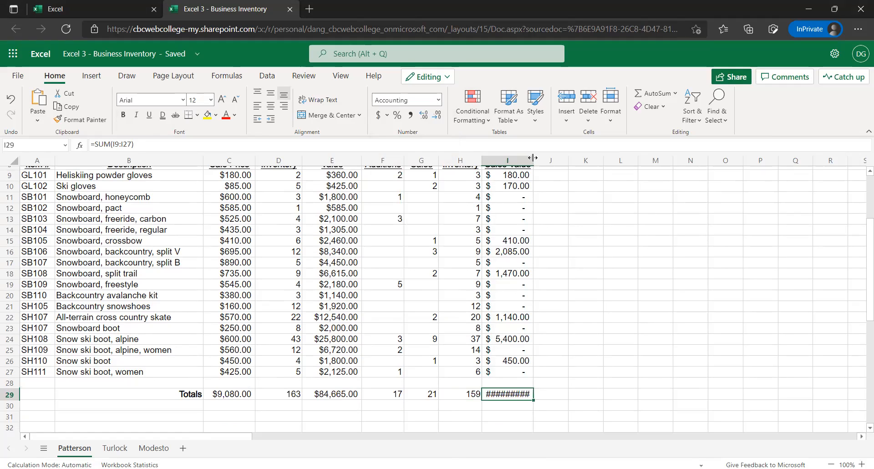
pyautogui.moveTo(545, 163); pyautogui.dragTo(558, 163)
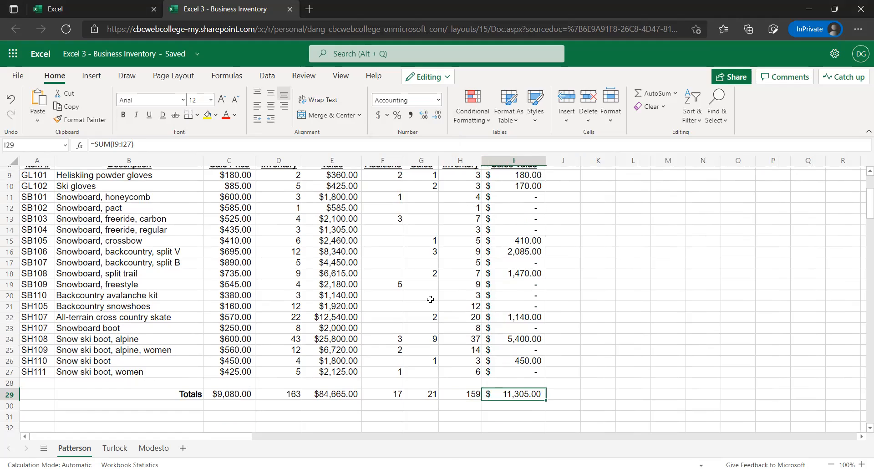
pyautogui.scroll(2, 430, 299)
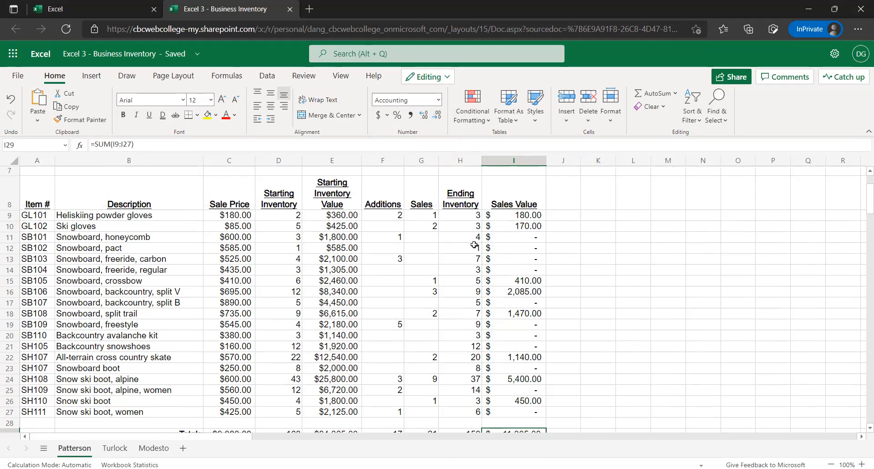
# Unmerge the Voyager Travel title and merge and center it across A1:I2 to include the Sales Value column
pyautogui.scroll(1, 480, 253)
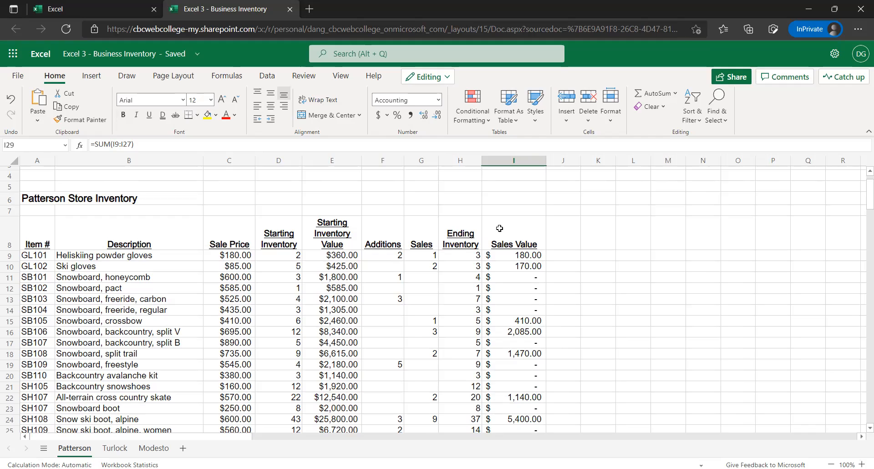
pyautogui.scroll(1, 507, 230)
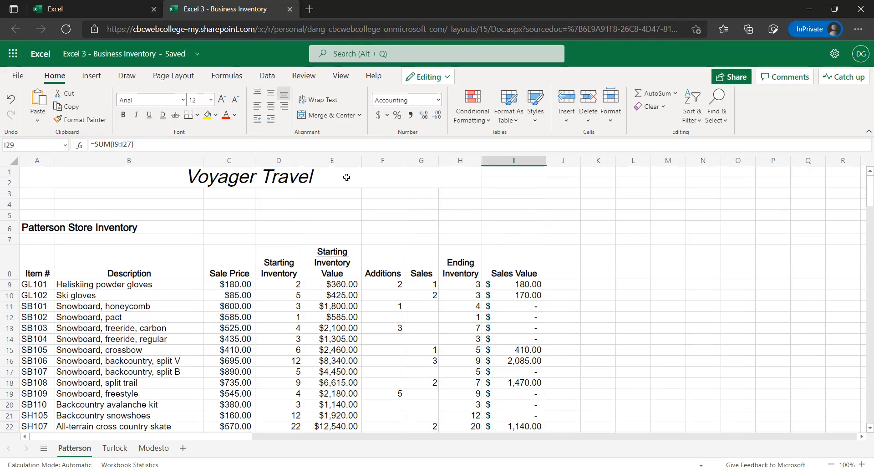
pyautogui.click(315, 186)
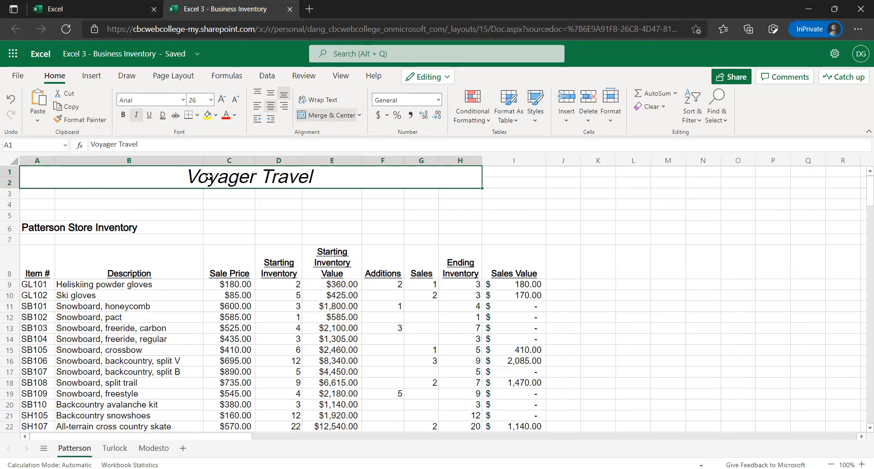
pyautogui.click(49, 172)
pyautogui.doubleClick(49, 173)
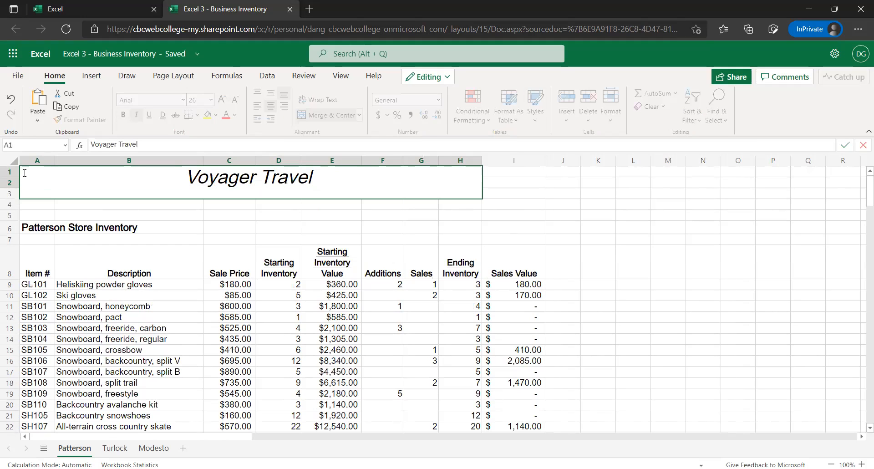
pyautogui.hotkey('ctrl', 'a')
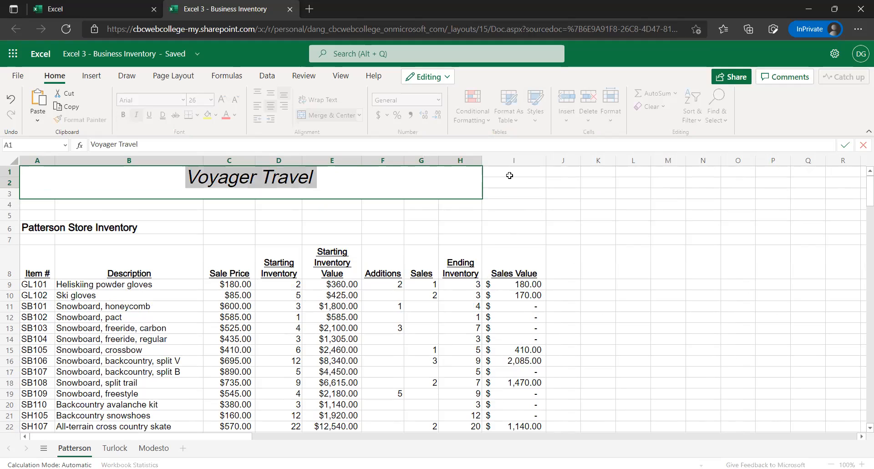
pyautogui.press('Escape')
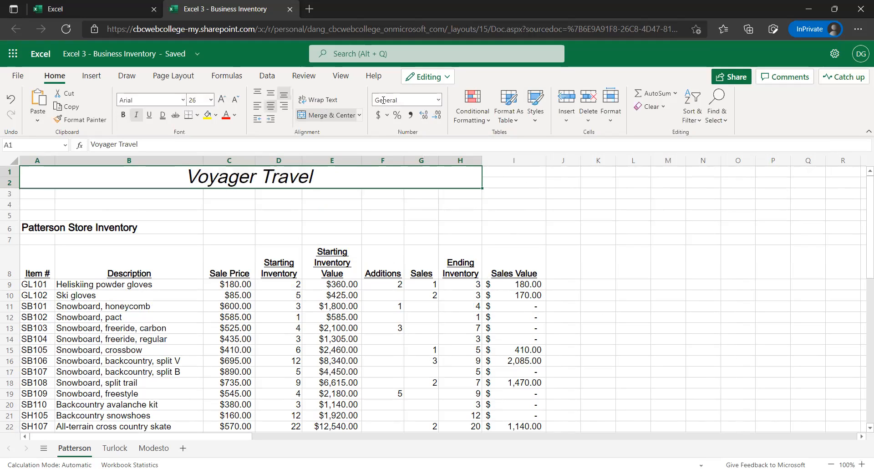
pyautogui.click(343, 118)
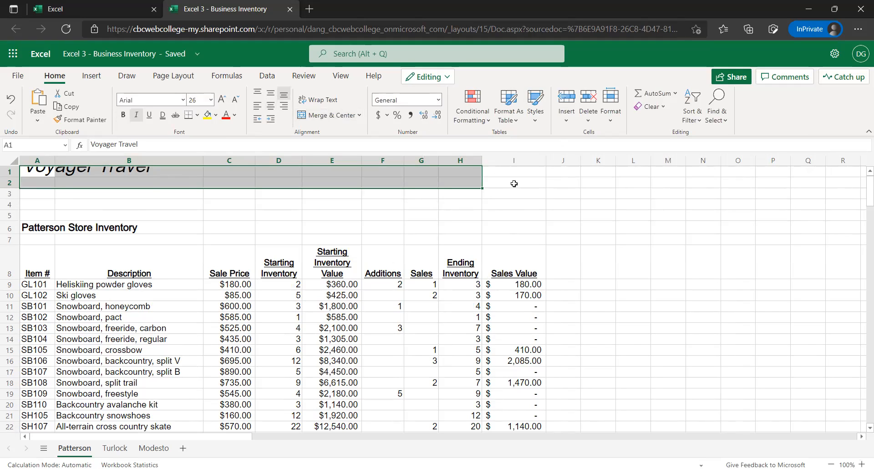
pyautogui.moveTo(514, 183); pyautogui.dragTo(514, 184)
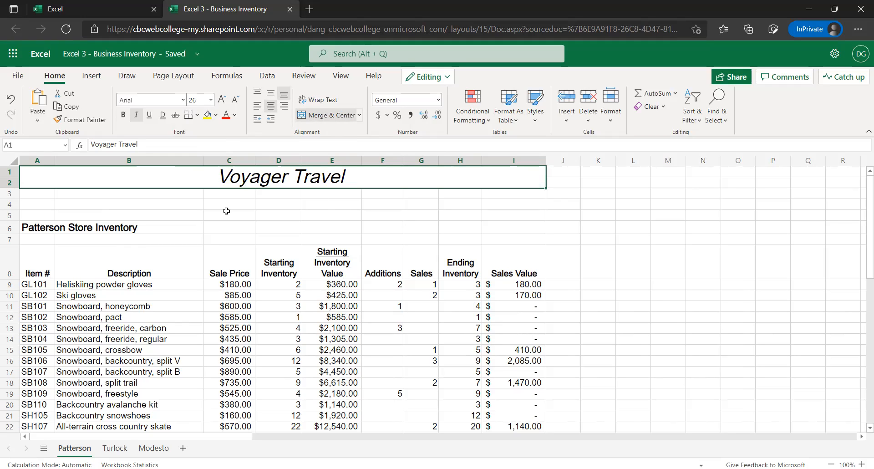
pyautogui.click(276, 203)
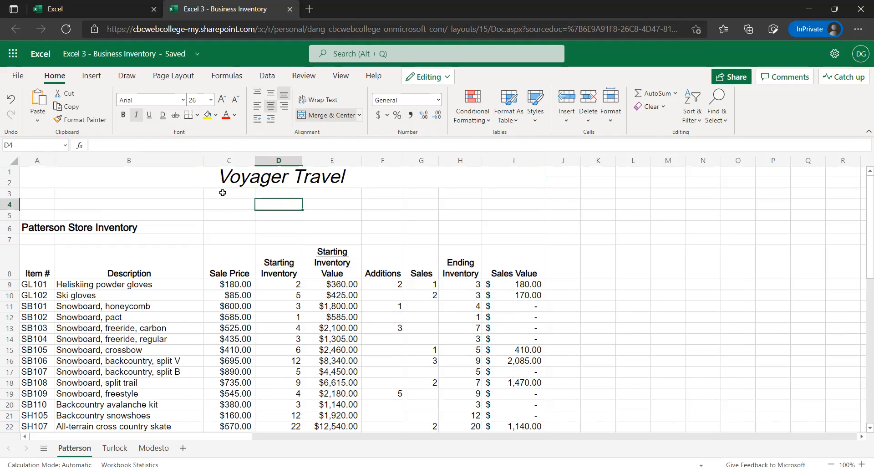
pyautogui.click(223, 193)
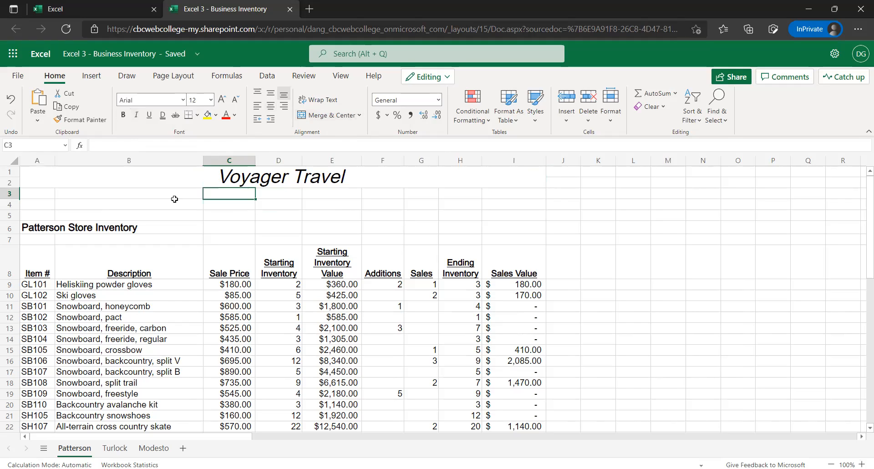
pyautogui.press('Up')
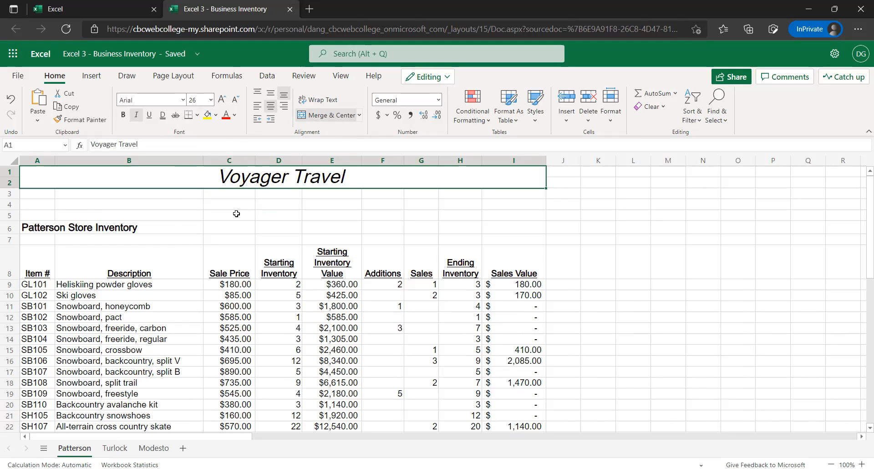
pyautogui.scroll(-2, 346, 273)
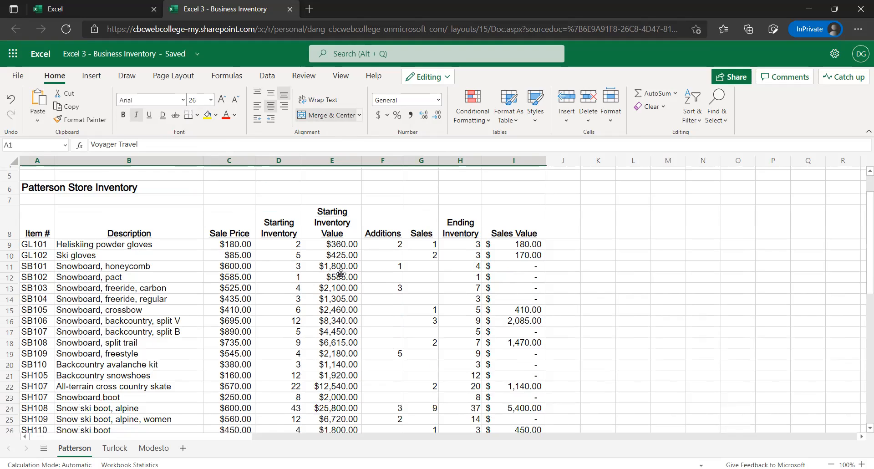
pyautogui.click(320, 264)
pyautogui.click(321, 356)
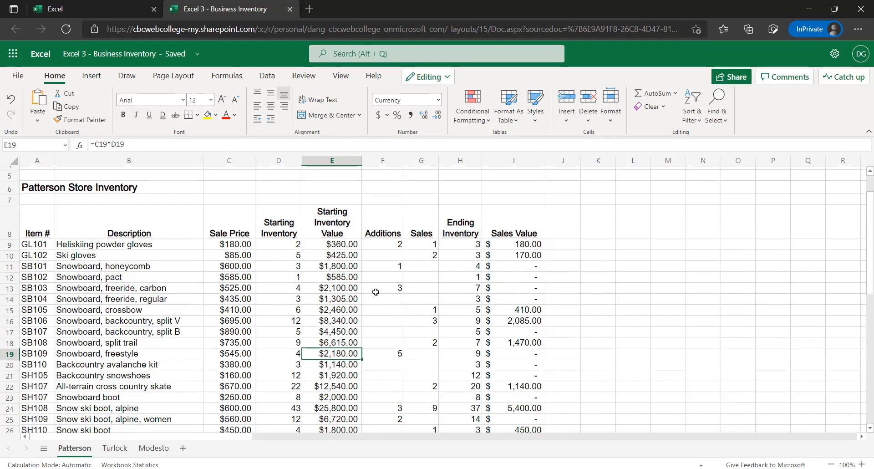
pyautogui.click(357, 289)
pyautogui.scroll(1, 376, 292)
pyautogui.scroll(1, 375, 338)
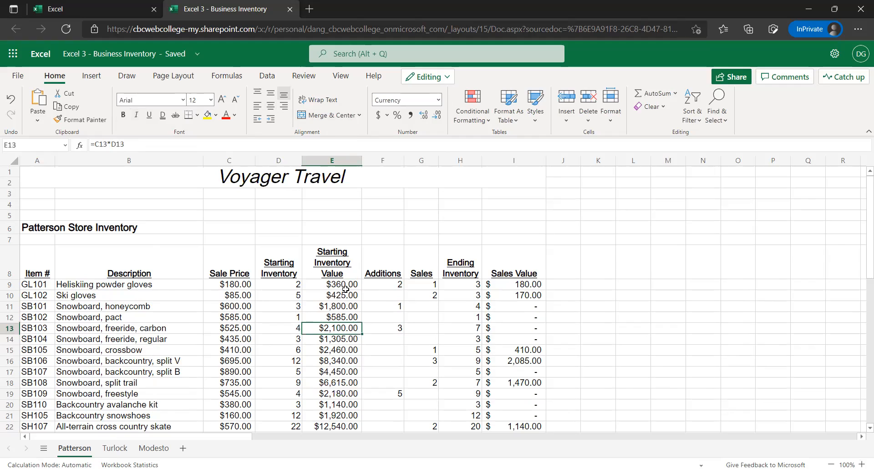
pyautogui.moveTo(342, 279); pyautogui.dragTo(337, 317)
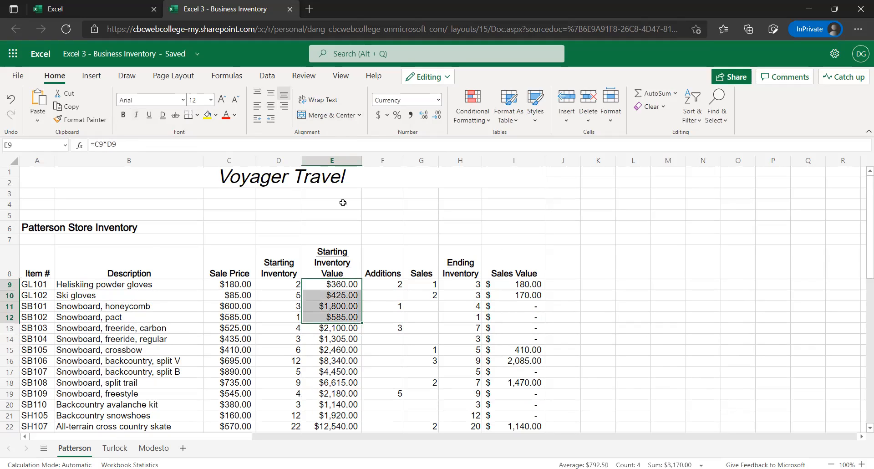
pyautogui.click(264, 195)
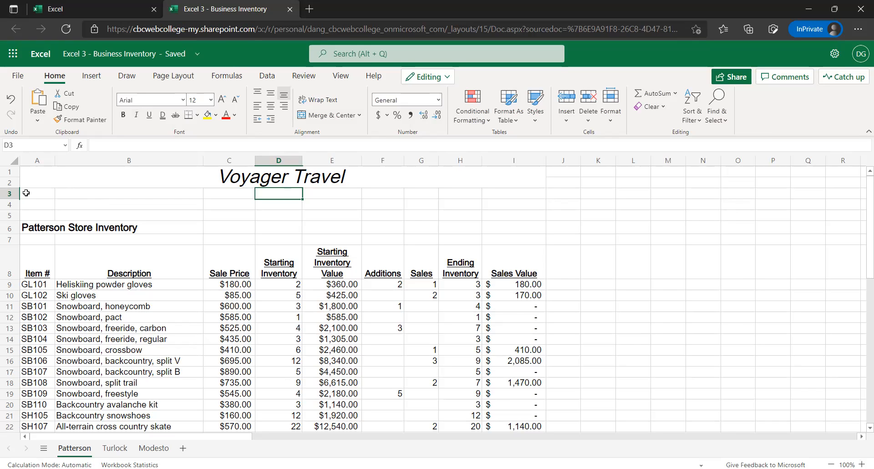
# Fill cells A3:I3 below the title with Blue, Accent 5, Lighter 40%
pyautogui.moveTo(26, 193); pyautogui.dragTo(182, 196)
pyautogui.hotkey('shift', 'Down')
pyautogui.hotkey('shift', 'Right')
pyautogui.hotkey('shift', 'Right')
pyautogui.hotkey('shift', 'Right')
pyautogui.hotkey('shift', 'Right')
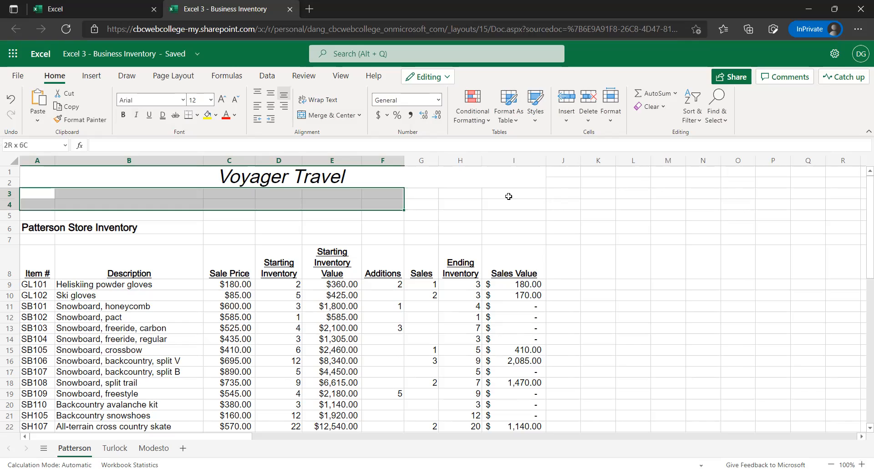
pyautogui.keyDown('shift'); pyautogui.click(508, 196); pyautogui.keyUp('shift')
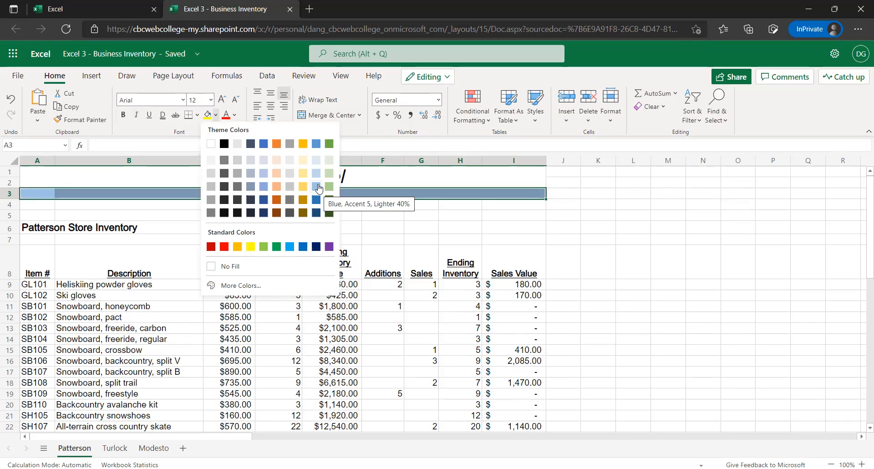
pyautogui.click(218, 224)
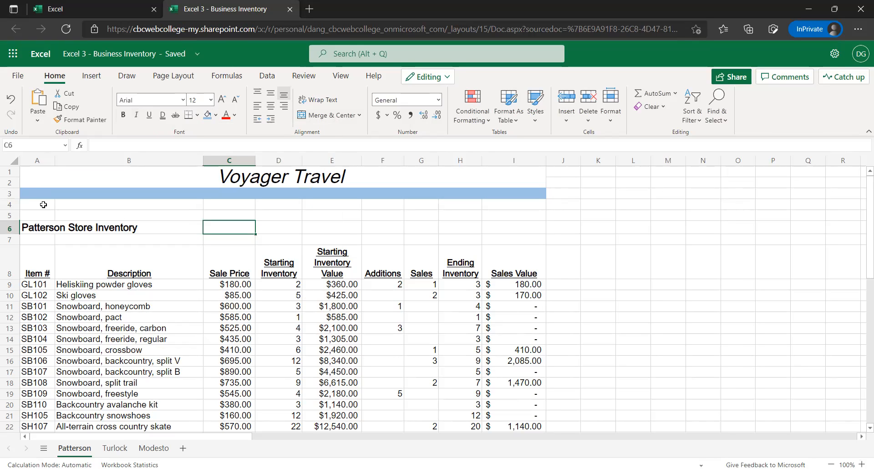
# Fill cells A4:I4 with Blue, Accent 5, Darker 25%
pyautogui.moveTo(51, 204); pyautogui.dragTo(105, 203)
pyautogui.moveTo(301, 214); pyautogui.dragTo(494, 207)
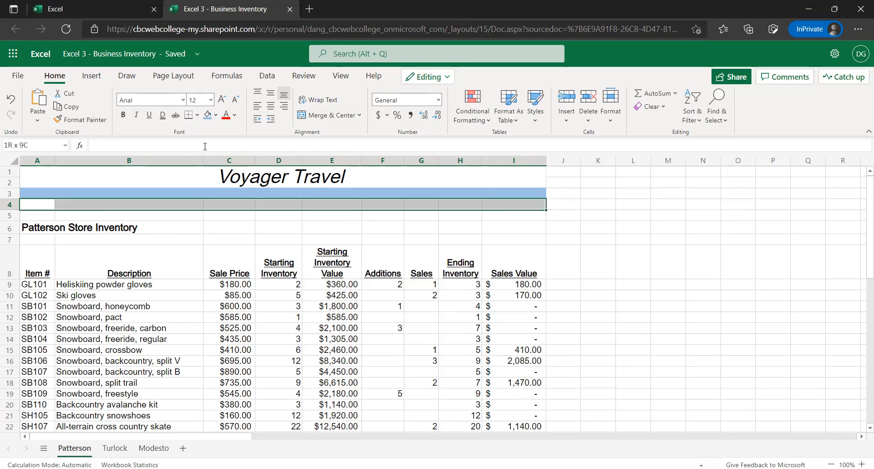
pyautogui.click(216, 116)
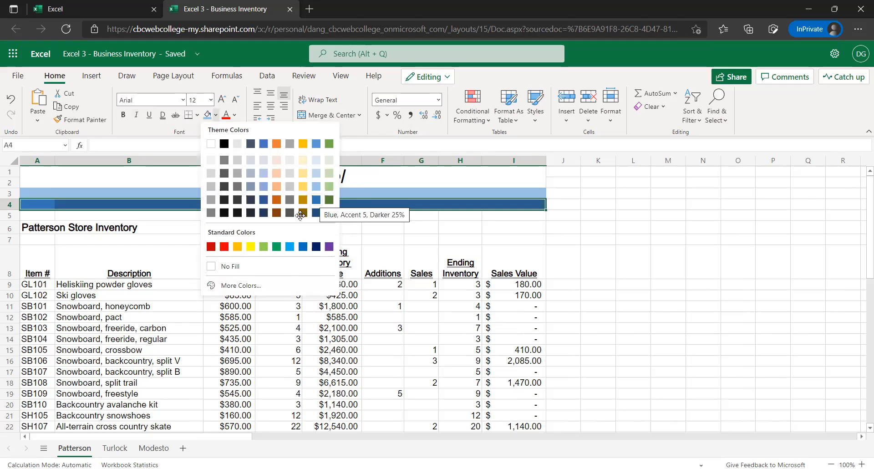
pyautogui.click(316, 202)
pyautogui.click(278, 227)
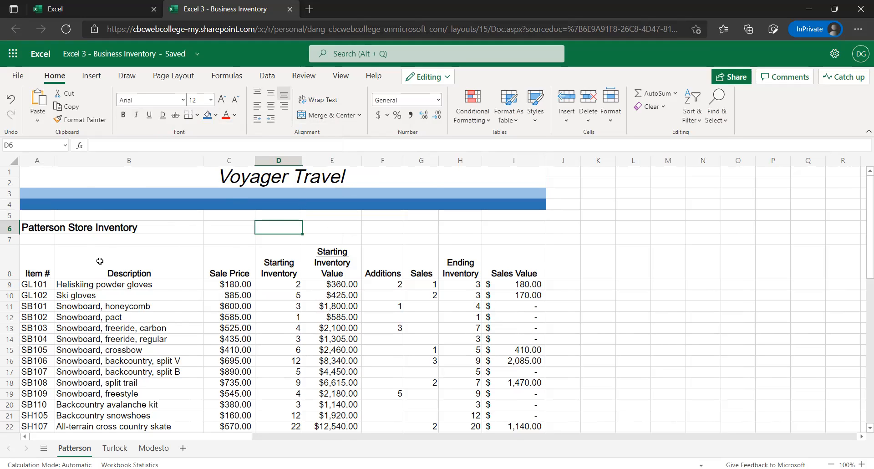
# Enter the row label Average in cell B30 below the Totals label
pyautogui.scroll(-1, 100, 254)
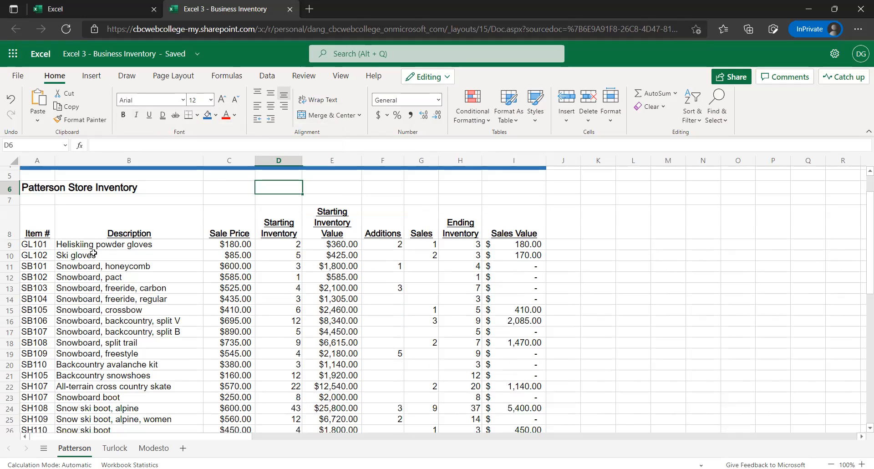
pyautogui.click(110, 207)
pyautogui.scroll(-3, 133, 195)
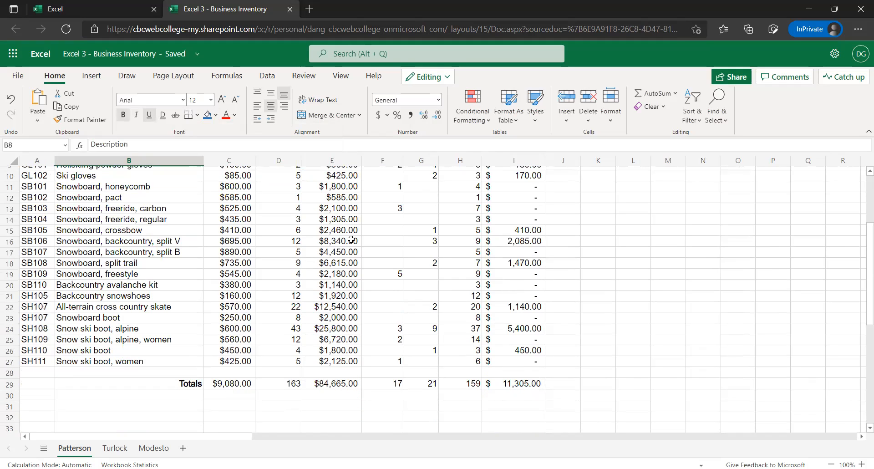
pyautogui.scroll(1, 314, 255)
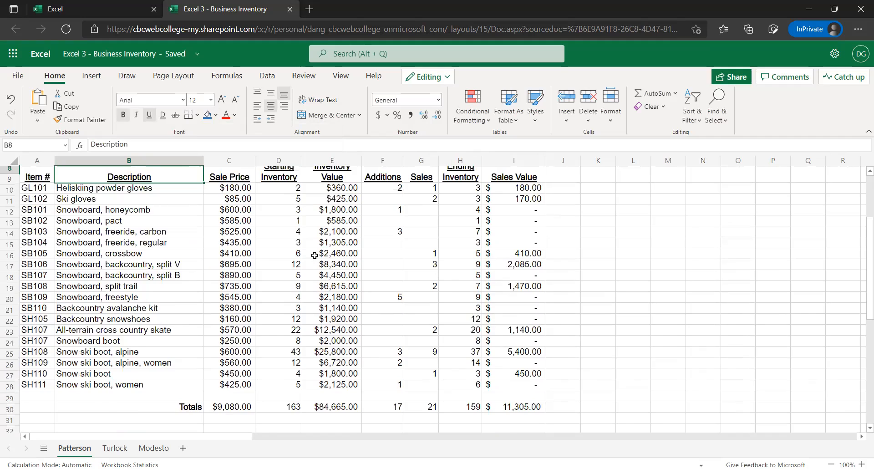
pyautogui.scroll(1, 314, 255)
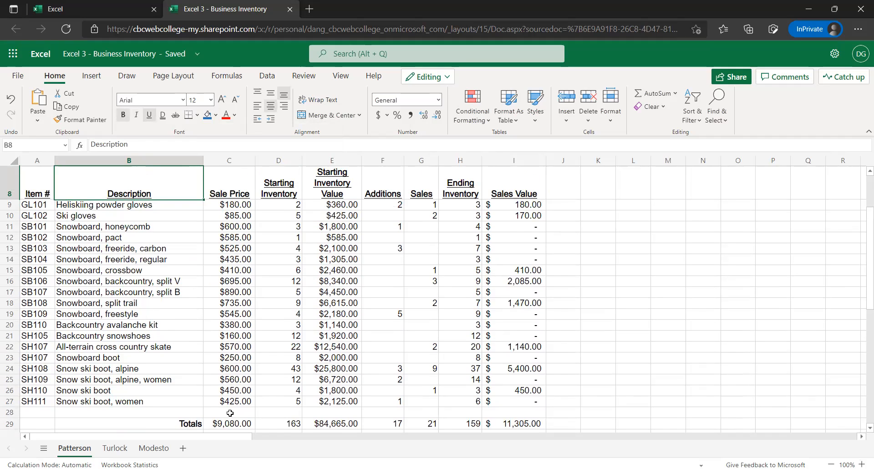
pyautogui.scroll(-1, 309, 382)
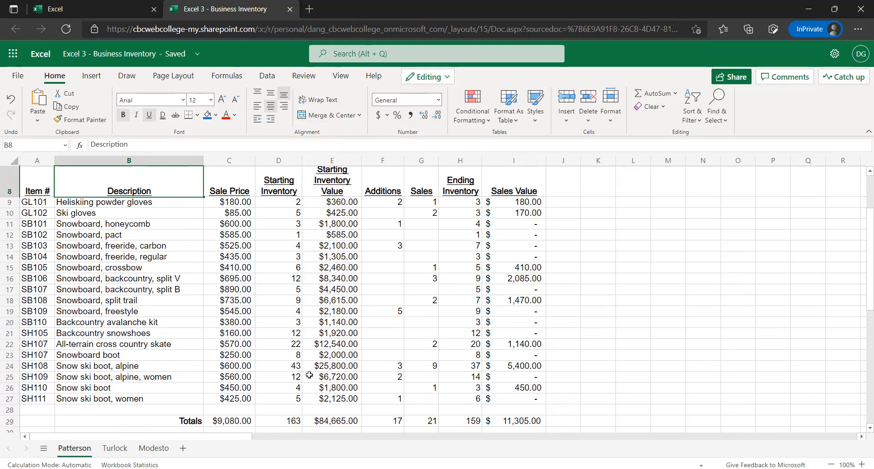
pyautogui.scroll(-1, 309, 374)
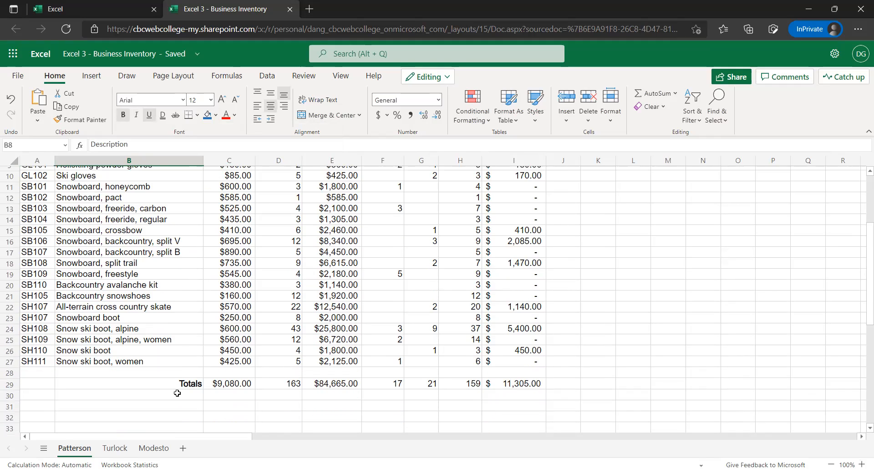
pyautogui.click(162, 396)
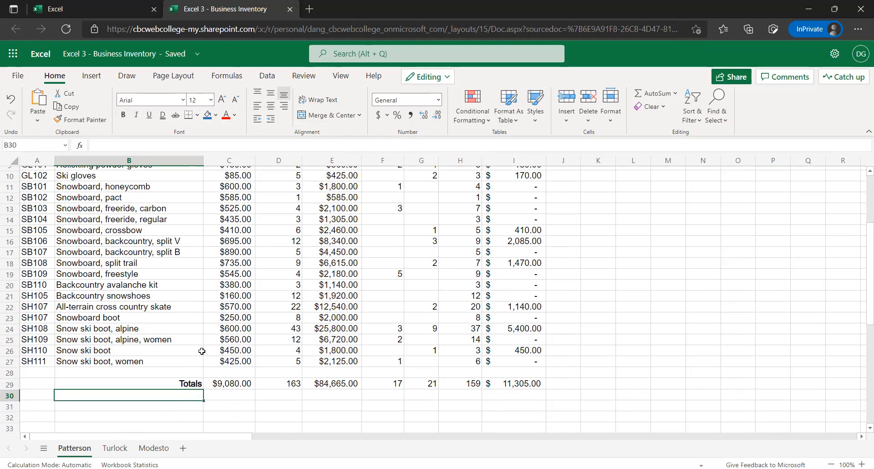
pyautogui.write('Av')
pyautogui.write('ert')
pyautogui.write('age')
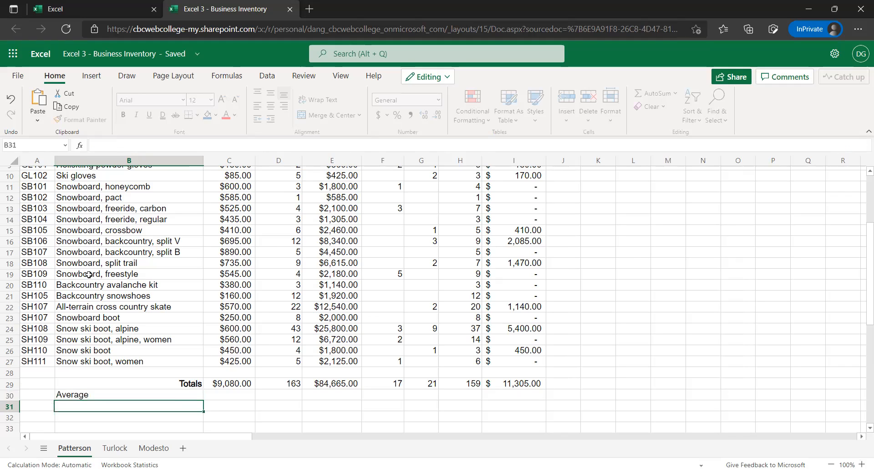
pyautogui.hotkey('ctrl', 'Return')
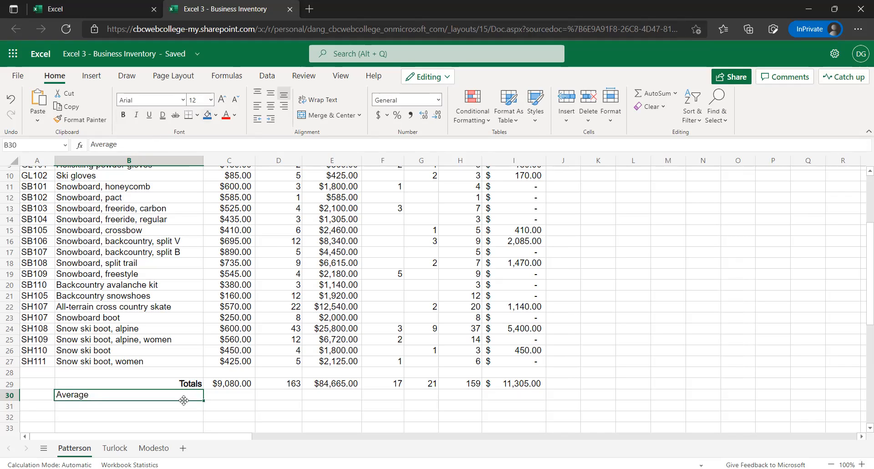
# Copy the Totals label's formatting from B29 to the Average label in B30 with Format Painter
pyautogui.click(197, 385)
pyautogui.click(80, 120)
pyautogui.click(187, 396)
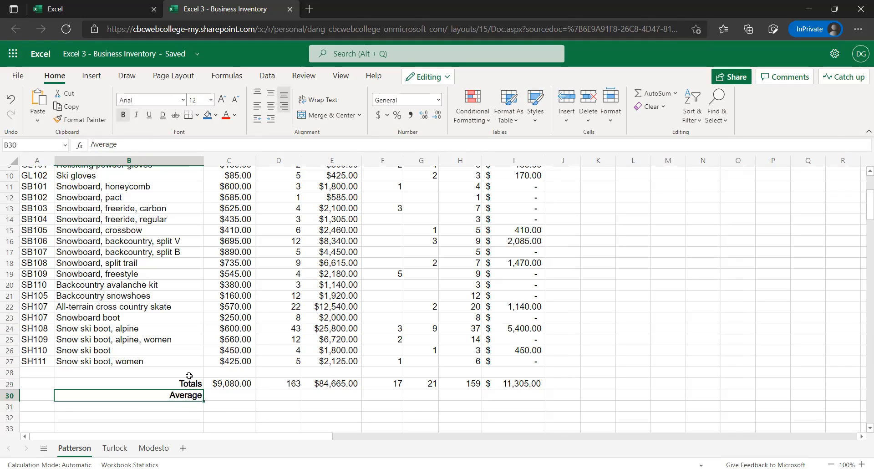
# Enter =AVERAGE(C9:C27) in C30 by copying the SUM formula from C29 and replacing its function with average
pyautogui.scroll(1, 263, 384)
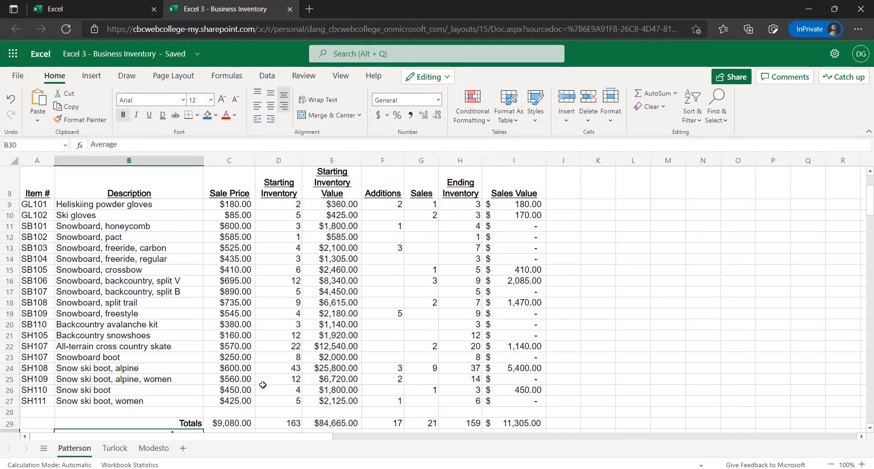
pyautogui.scroll(-1, 241, 395)
pyautogui.click(240, 396)
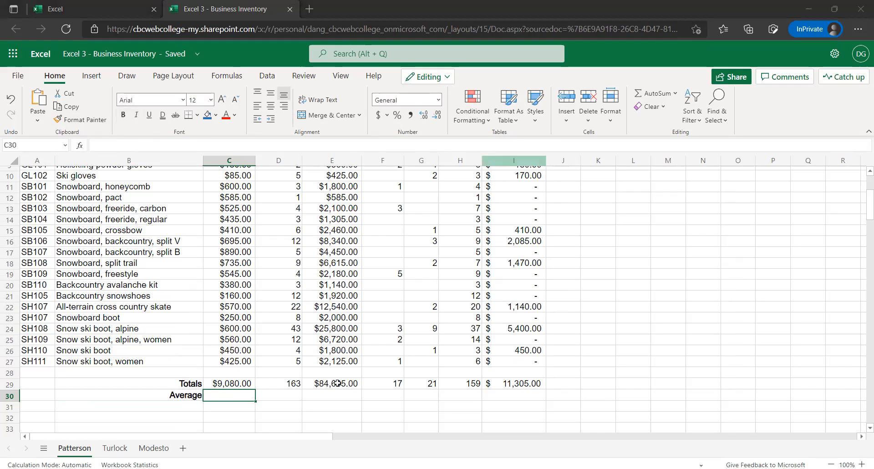
pyautogui.click(222, 386)
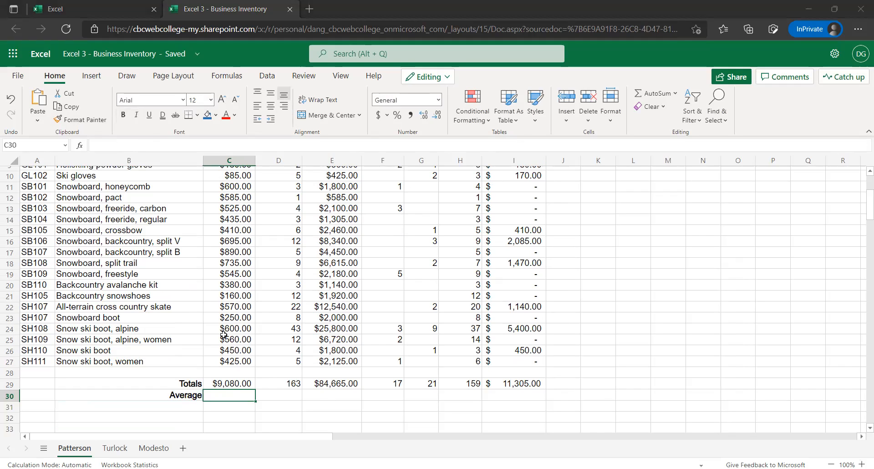
pyautogui.click(87, 143)
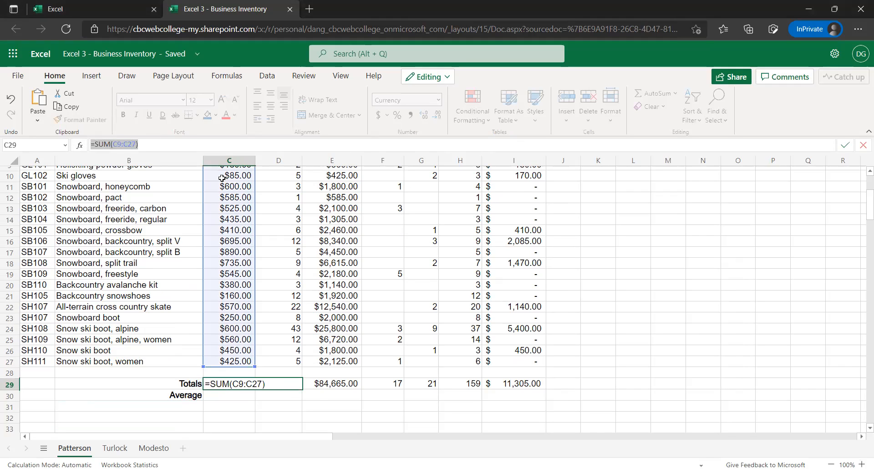
pyautogui.click(231, 385)
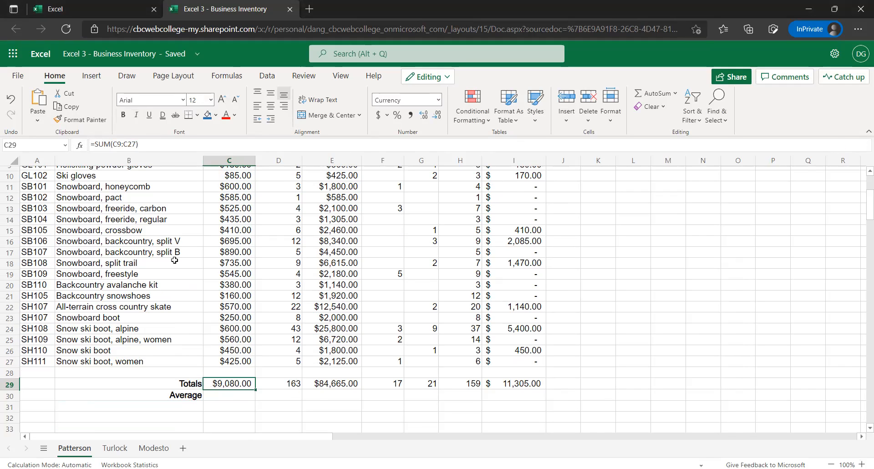
pyautogui.press('Down')
pyautogui.write('=SUM(C9:C27)')
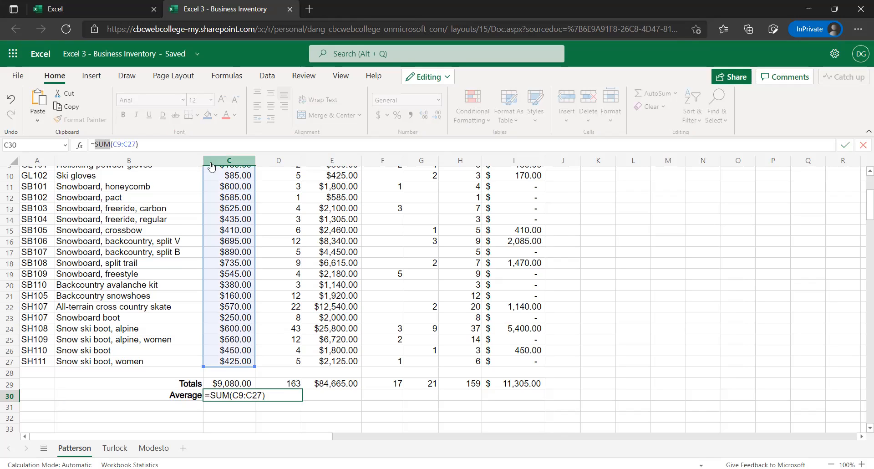
pyautogui.write('average')
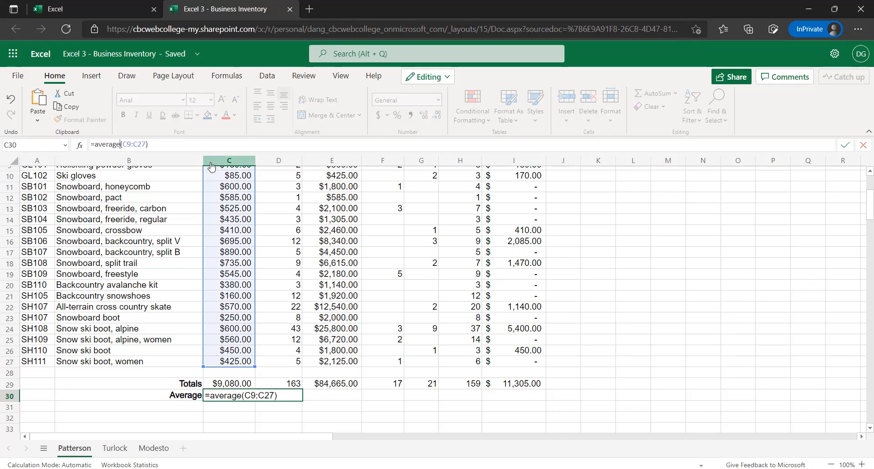
pyautogui.press('Return')
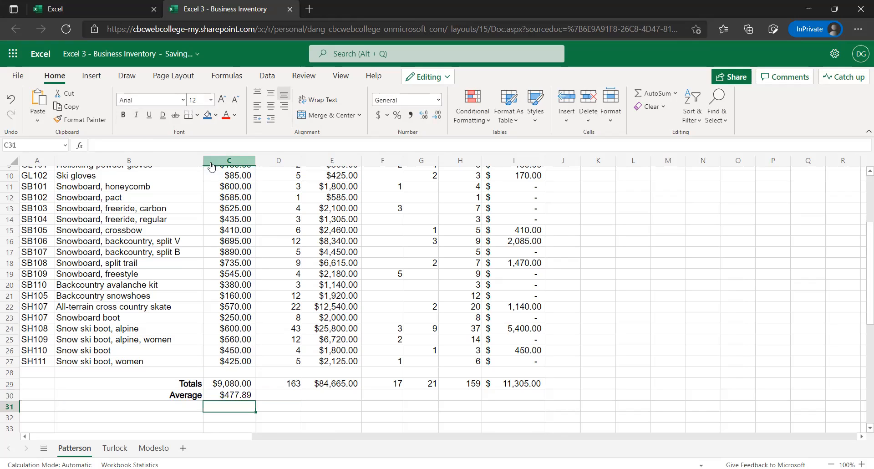
# Review the average formula in C30 against the Sale Price values in column C
pyautogui.scroll(3, 238, 295)
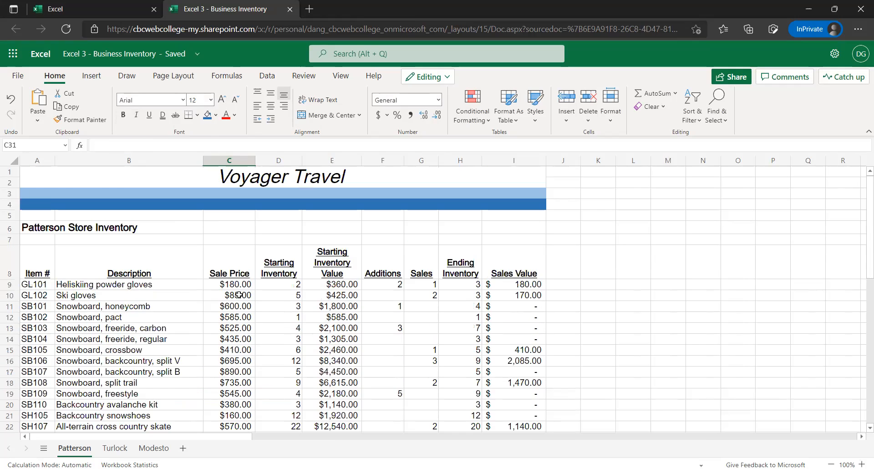
pyautogui.scroll(-3, 237, 395)
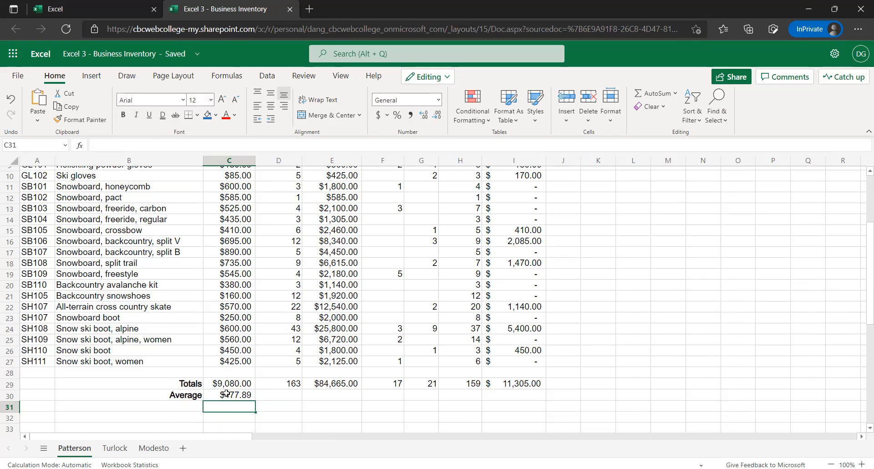
pyautogui.press('Up')
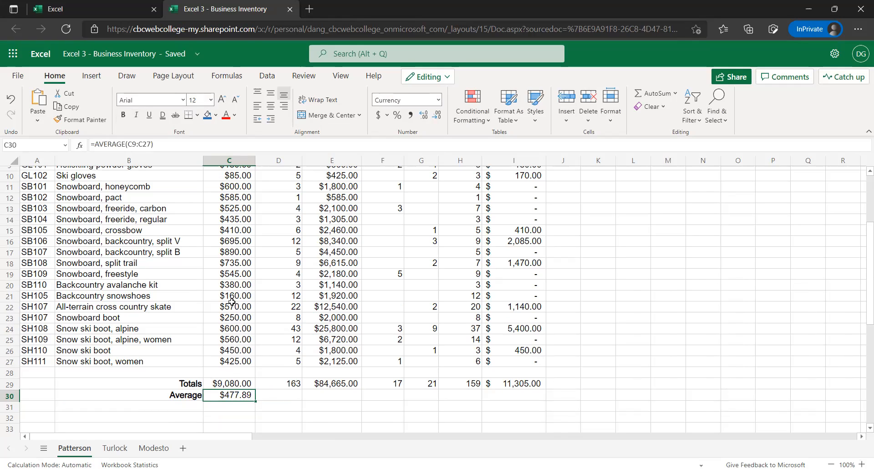
pyautogui.scroll(1, 229, 226)
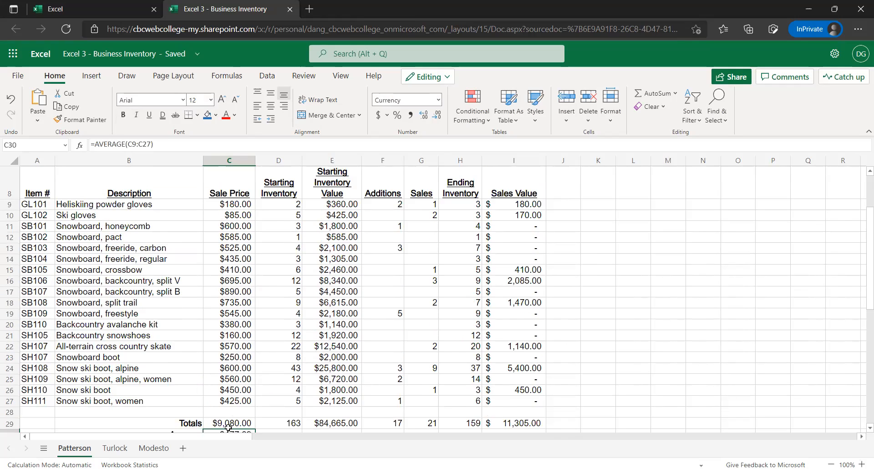
pyautogui.scroll(-1, 244, 371)
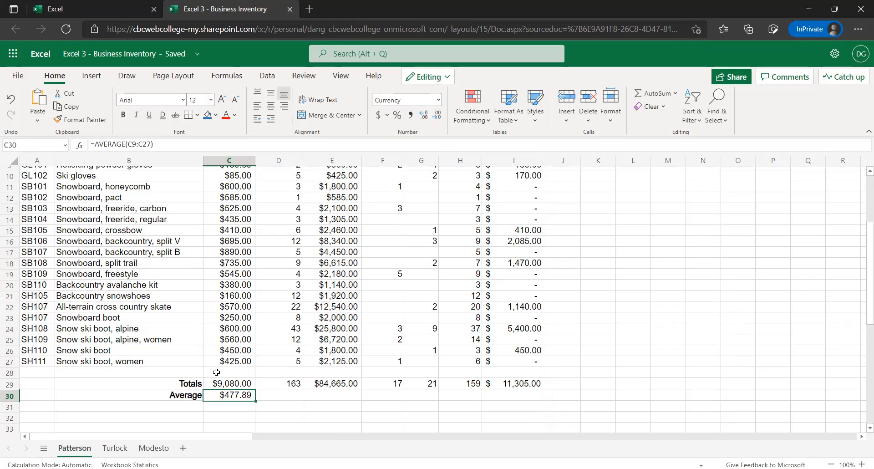
pyautogui.scroll(1, 315, 375)
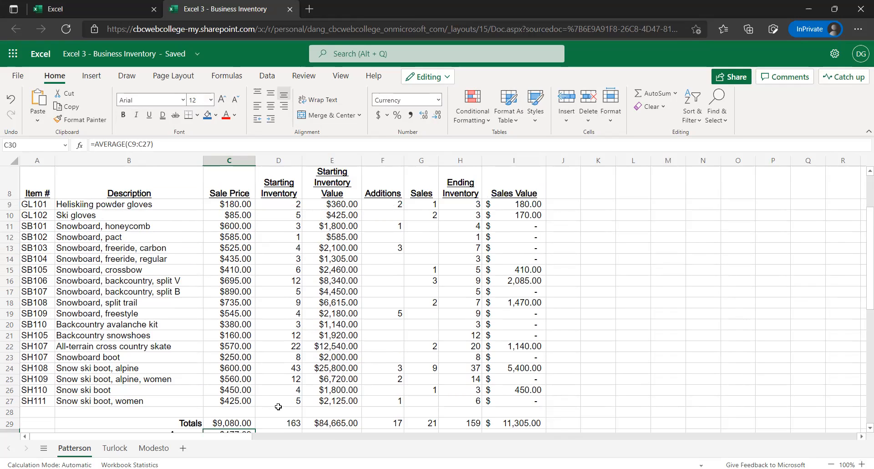
pyautogui.scroll(-1, 299, 394)
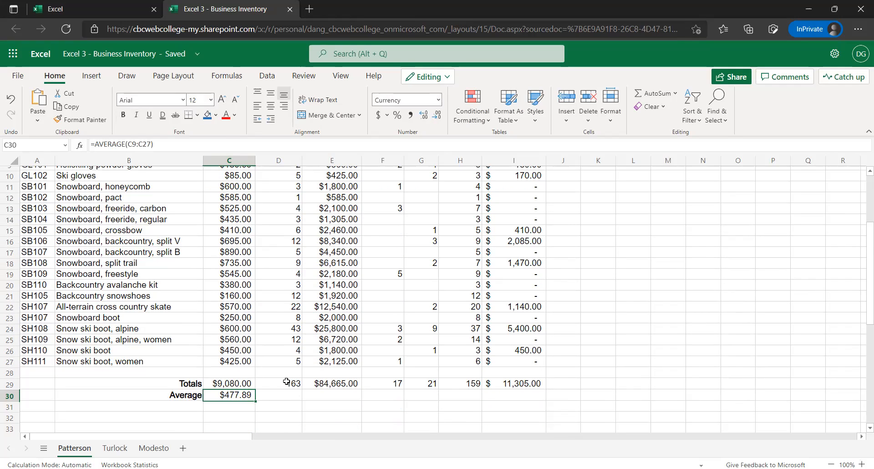
# Insert the AVERAGE function in D30 over the Starting Inventory range D9:D27
pyautogui.click(294, 391)
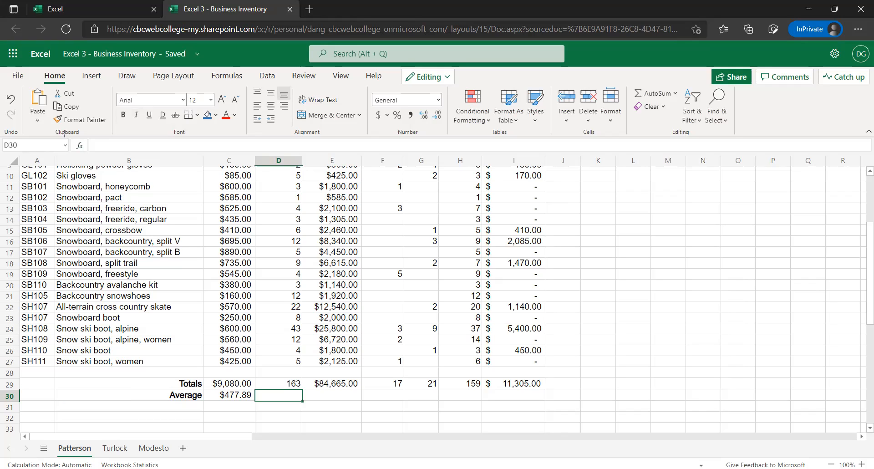
pyautogui.click(80, 149)
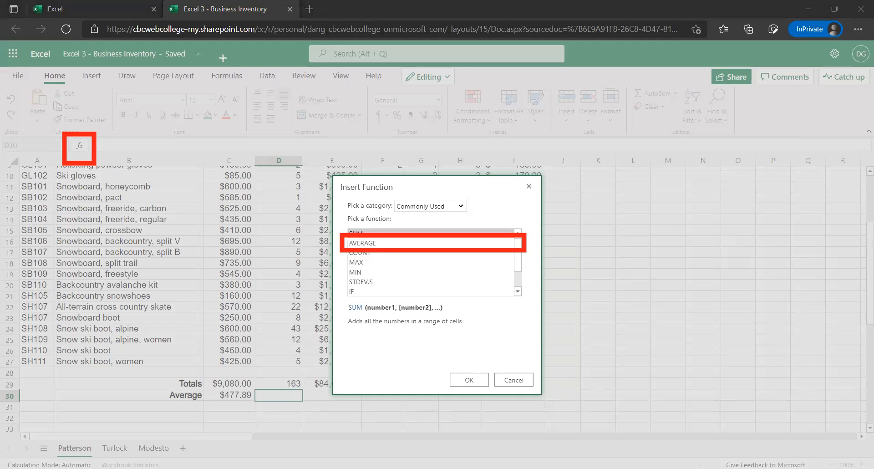
pyautogui.click(371, 245)
pyautogui.click(470, 380)
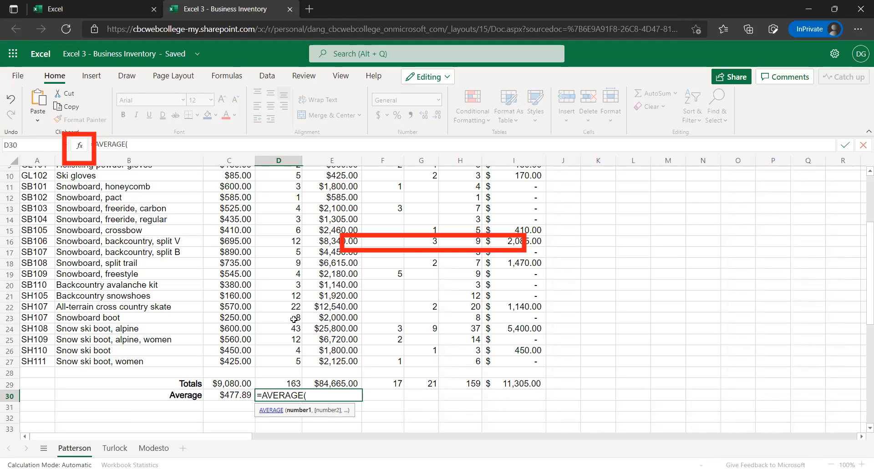
pyautogui.scroll(2, 298, 221)
pyautogui.moveTo(294, 210); pyautogui.dragTo(271, 382)
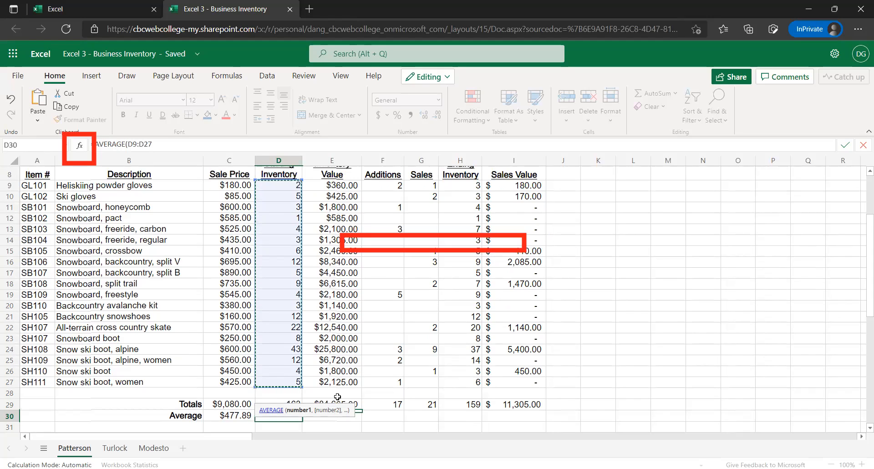
pyautogui.press('Return')
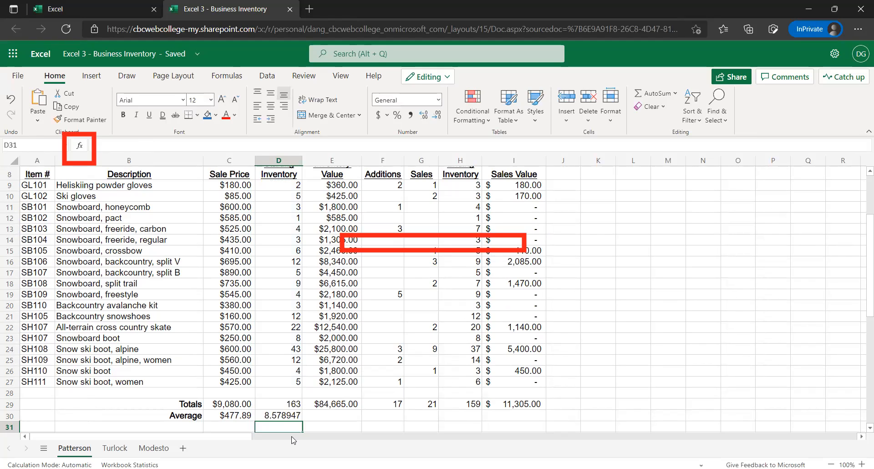
# Check the average formula in D30 against the Starting Inventory quantities in column D
pyautogui.click(283, 413)
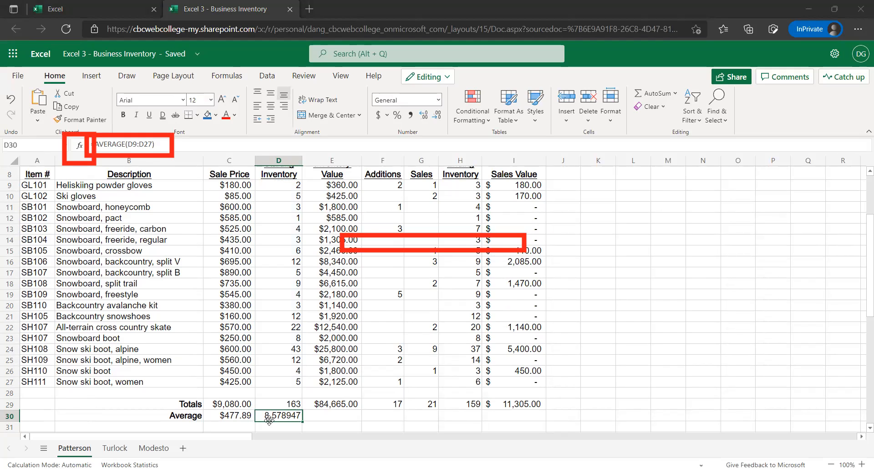
pyautogui.scroll(2, 292, 257)
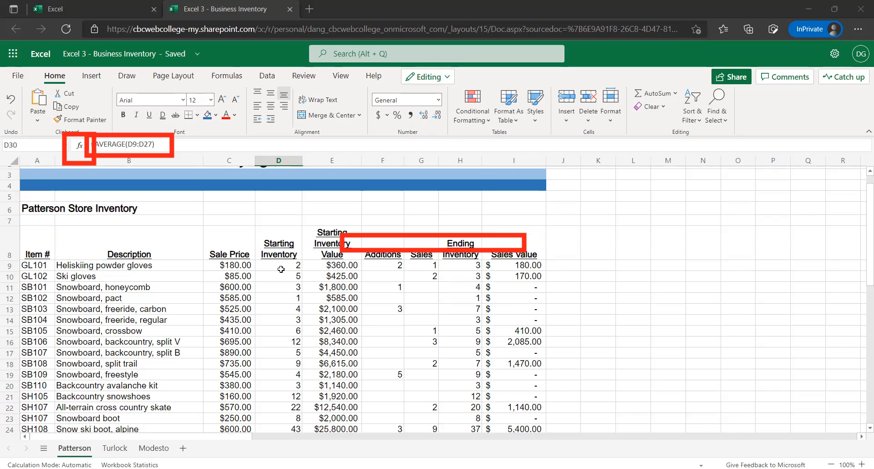
pyautogui.scroll(-2, 283, 282)
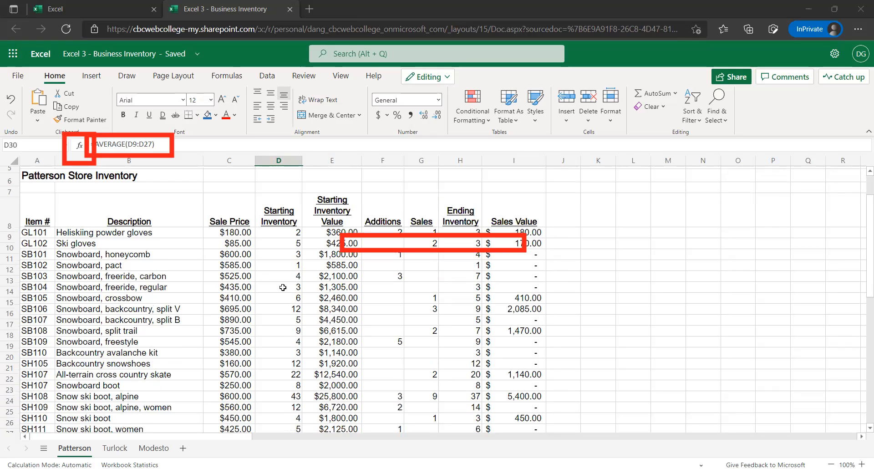
pyautogui.scroll(-2, 283, 290)
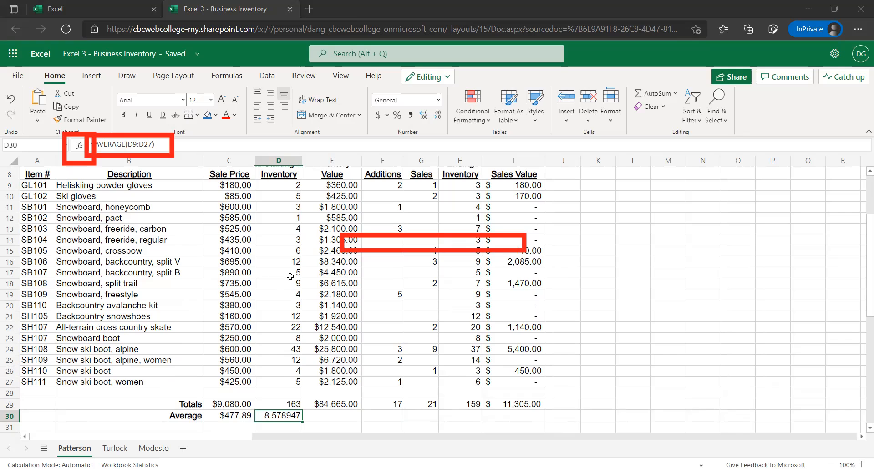
pyautogui.scroll(2, 291, 275)
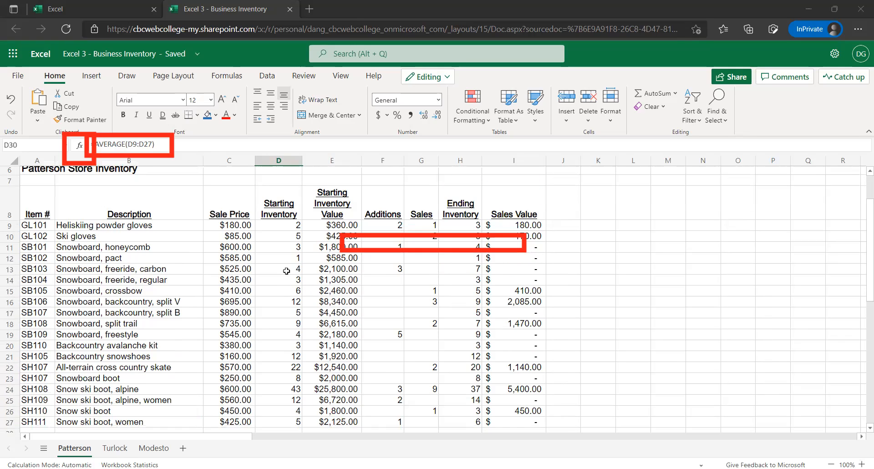
pyautogui.click(287, 270)
pyautogui.scroll(-2, 275, 301)
pyautogui.scroll(-3, 282, 341)
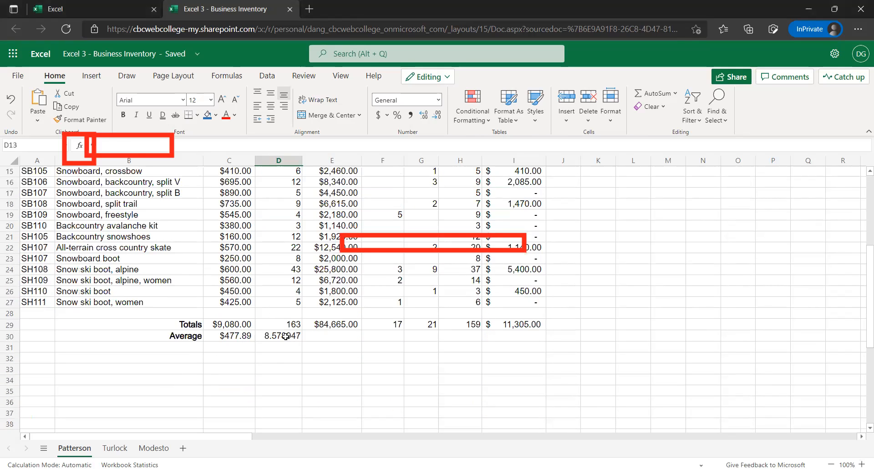
# Try displaying the Starting Inventory average in D30 with one decimal place and with seven decimal places
pyautogui.click(286, 336)
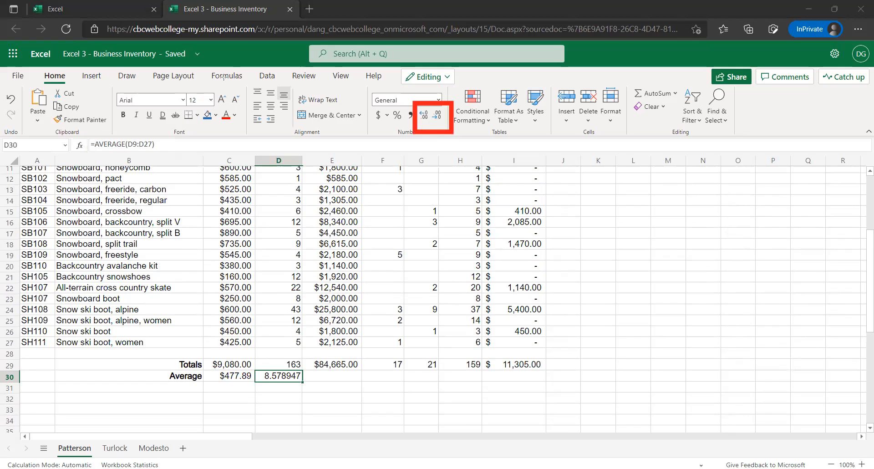
pyautogui.click(436, 117)
pyautogui.click(437, 117)
pyautogui.click(437, 118)
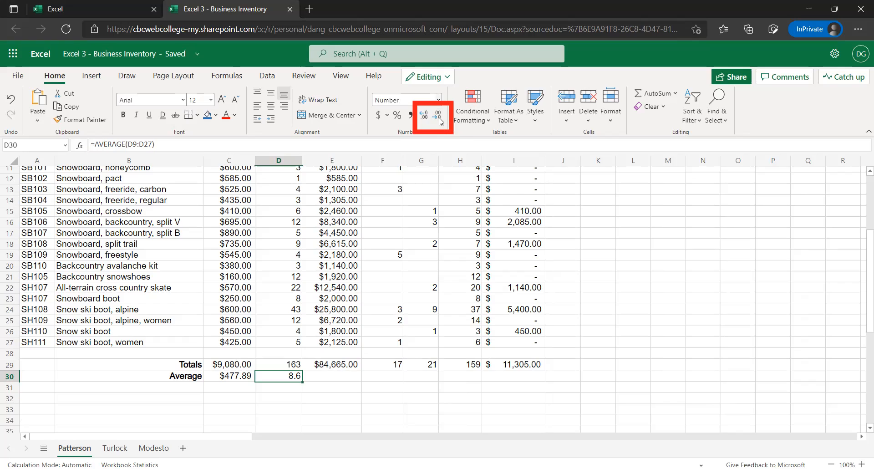
pyautogui.click(439, 119)
pyautogui.click(424, 117)
pyautogui.click(425, 117)
pyautogui.click(438, 116)
pyautogui.click(425, 118)
pyautogui.click(426, 118)
pyautogui.click(425, 118)
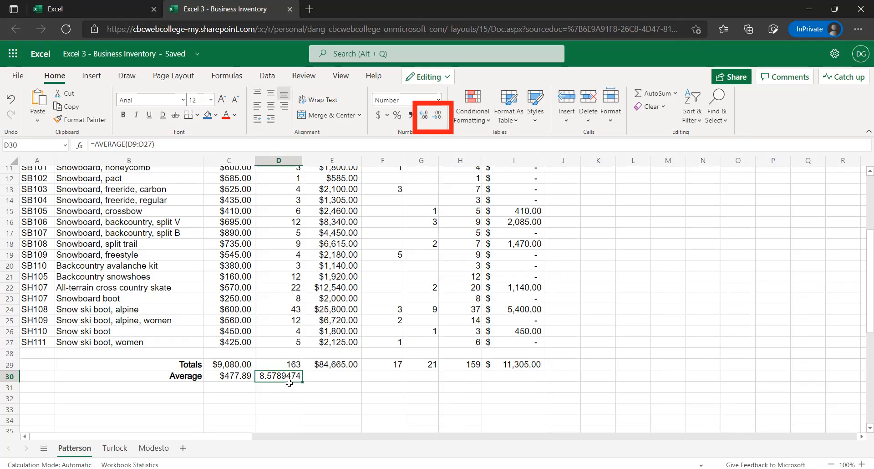
# Decrease the decimals of the Starting Inventory average in D30 to a whole number with no decimal places
pyautogui.click(438, 115)
pyautogui.click(434, 119)
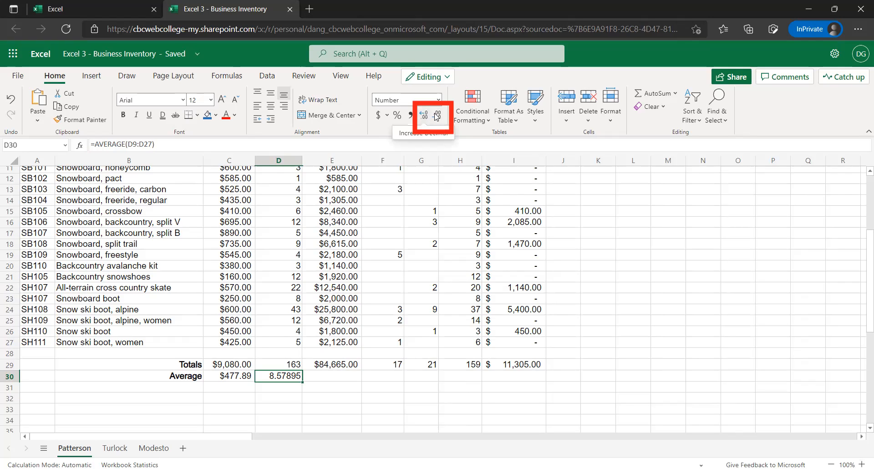
pyautogui.click(435, 116)
pyautogui.click(436, 115)
pyautogui.click(436, 116)
pyautogui.click(432, 111)
pyautogui.click(440, 117)
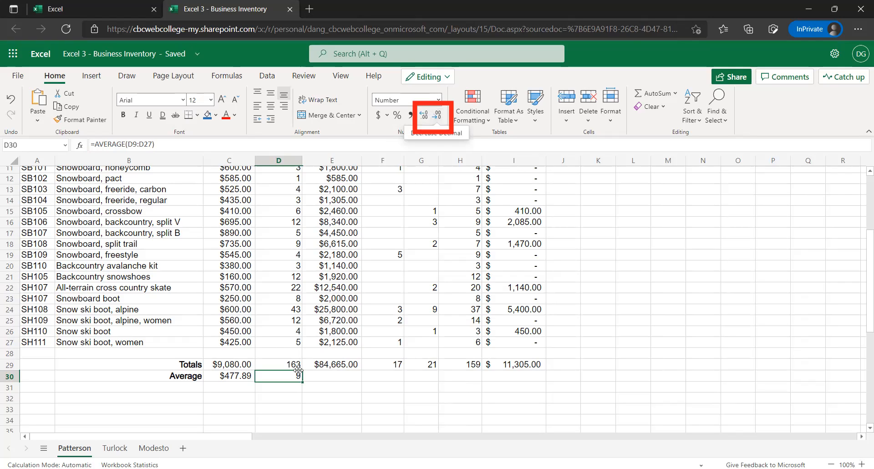
pyautogui.press('Return')
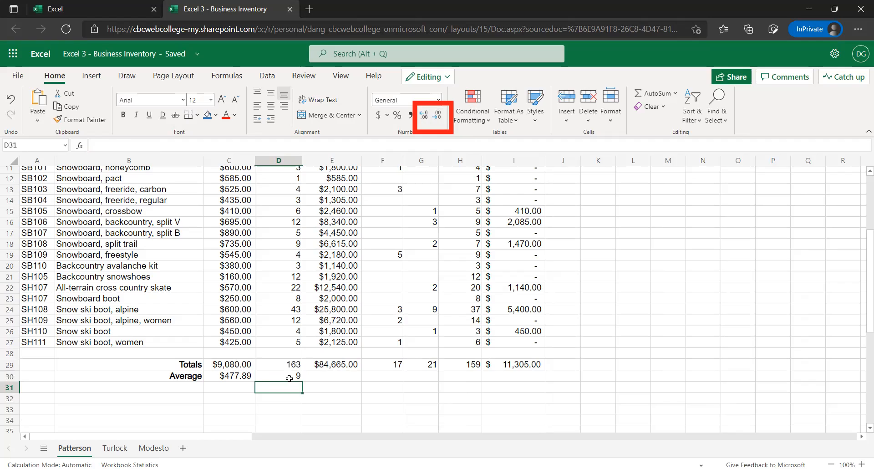
pyautogui.click(289, 378)
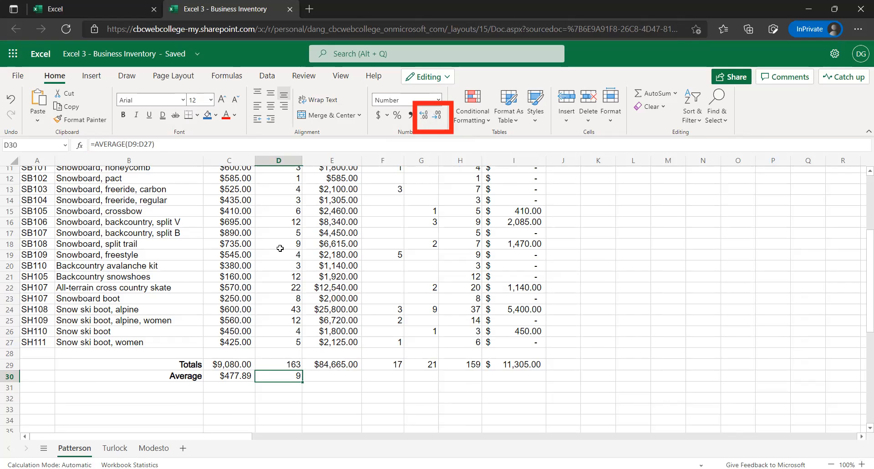
pyautogui.scroll(1, 280, 248)
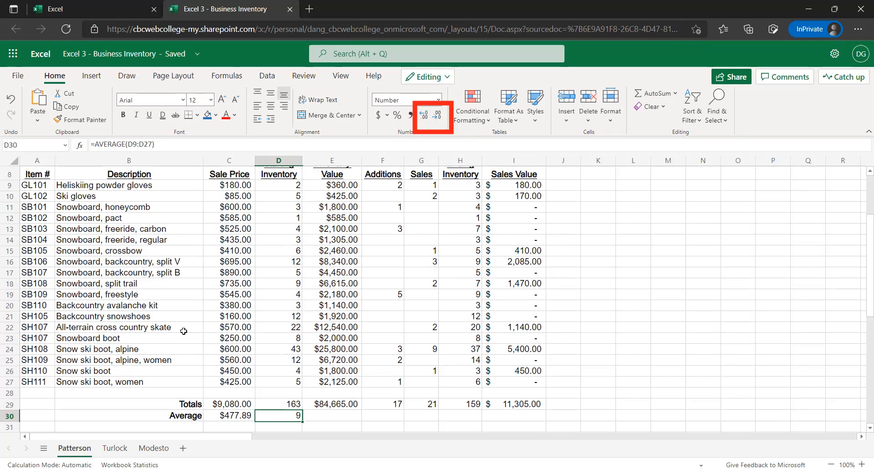
pyautogui.scroll(-1, 175, 321)
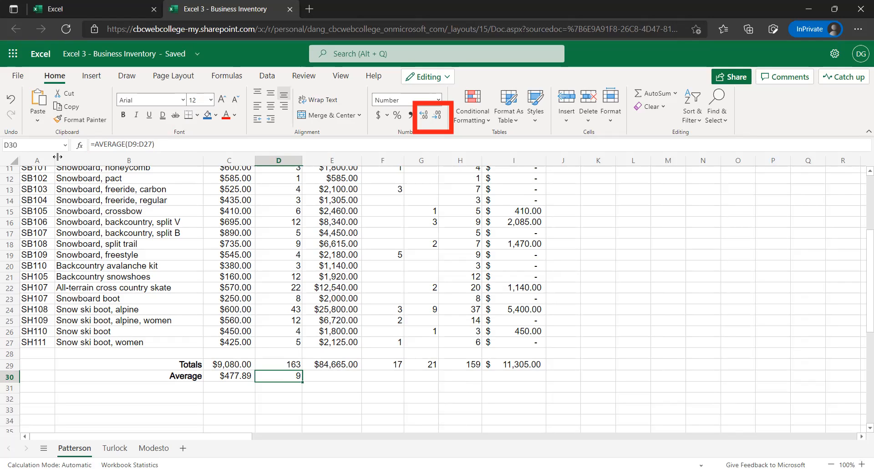
# Try showing the Starting Inventory average in D30 with two and four decimal places, returning it to a whole number
pyautogui.click(427, 116)
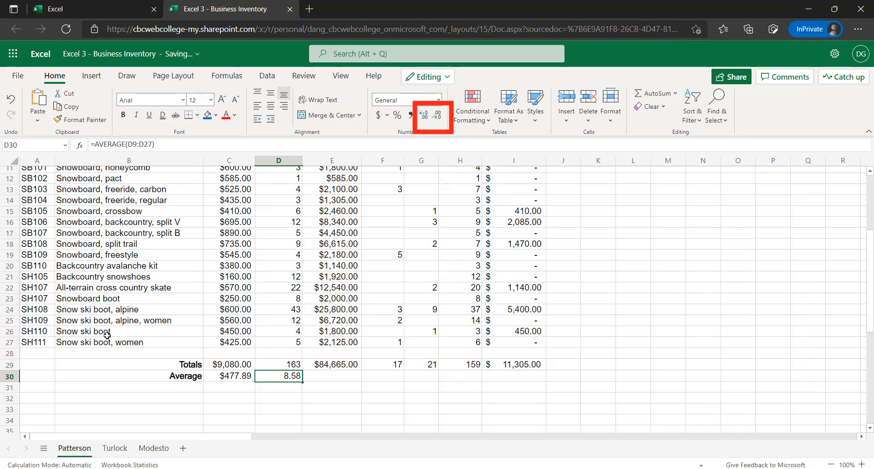
pyautogui.click(438, 116)
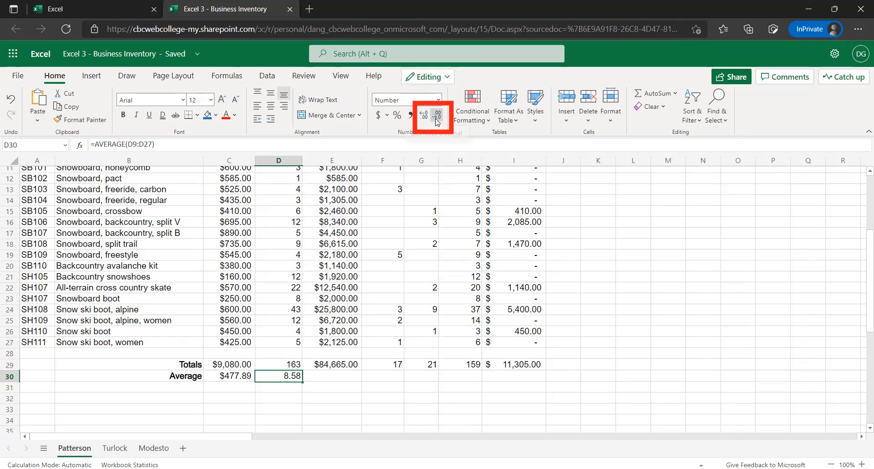
pyautogui.click(421, 118)
pyautogui.click(424, 119)
pyautogui.click(424, 119)
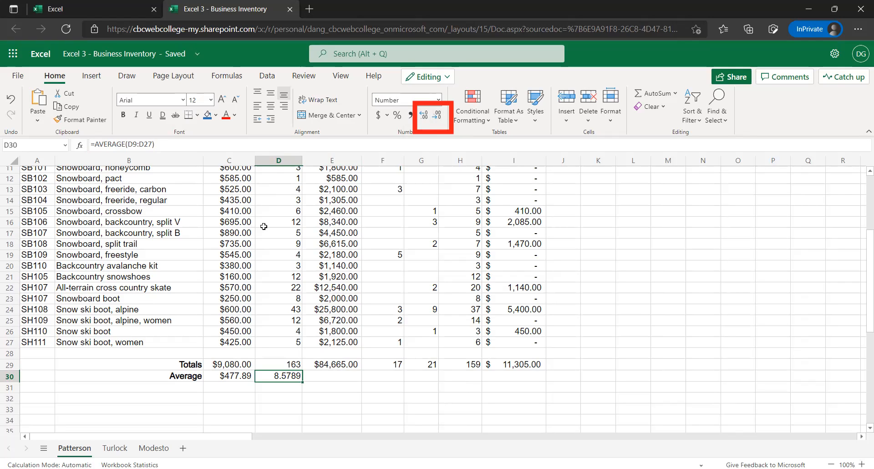
pyautogui.click(439, 116)
pyautogui.click(438, 116)
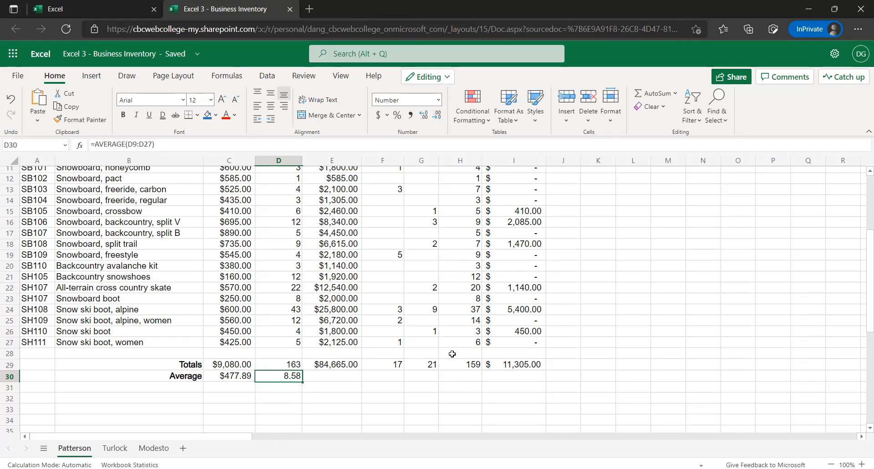
pyautogui.click(427, 117)
pyautogui.click(437, 116)
pyautogui.click(437, 117)
pyautogui.click(437, 117)
pyautogui.click(291, 396)
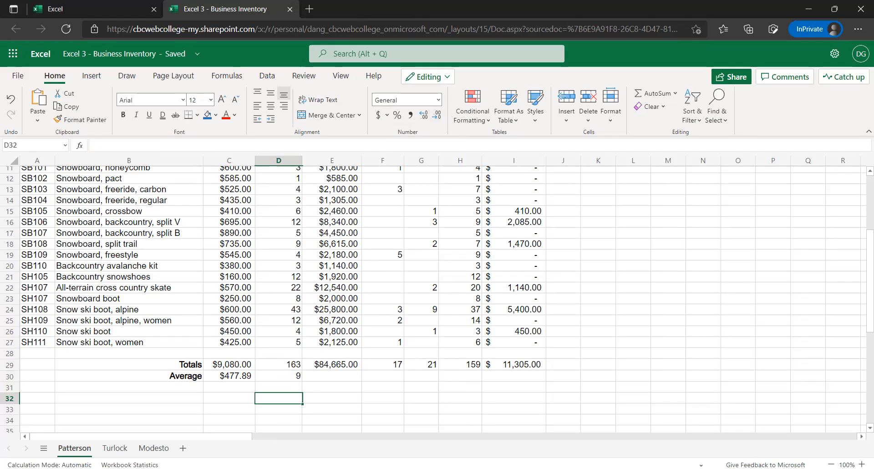
# Enter the test formula =D30+4.2 in D32, below the Starting Inventory average
pyautogui.click(297, 377)
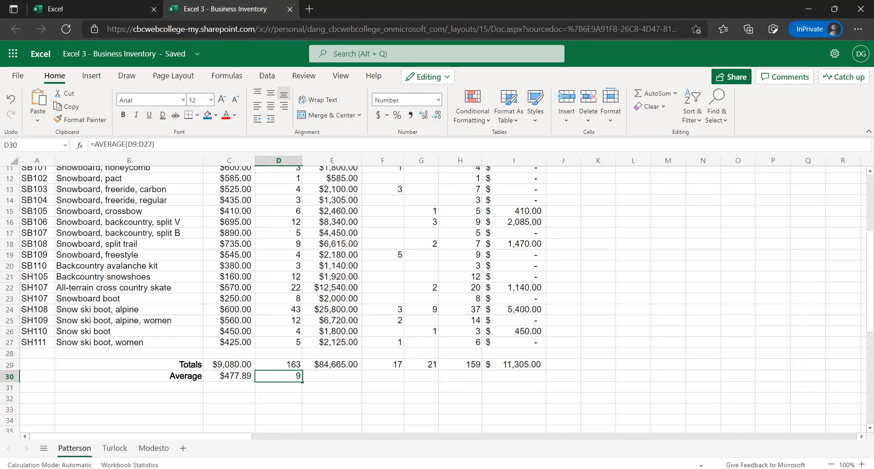
pyautogui.click(283, 395)
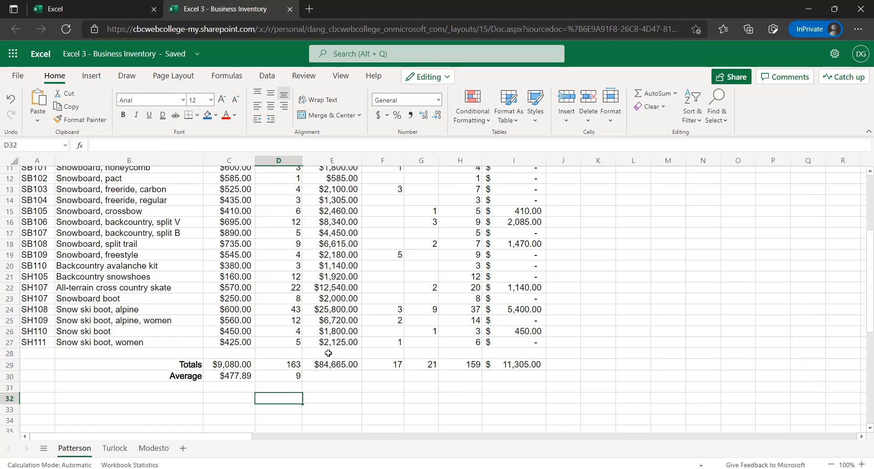
pyautogui.write('=')
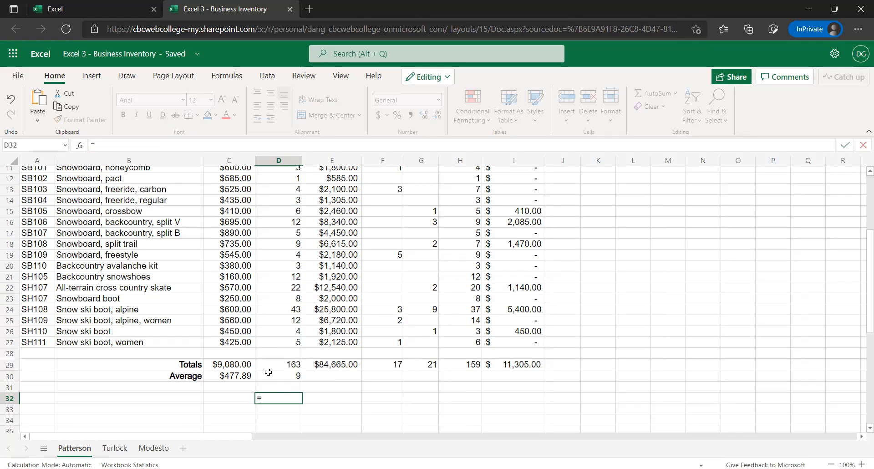
pyautogui.click(272, 375)
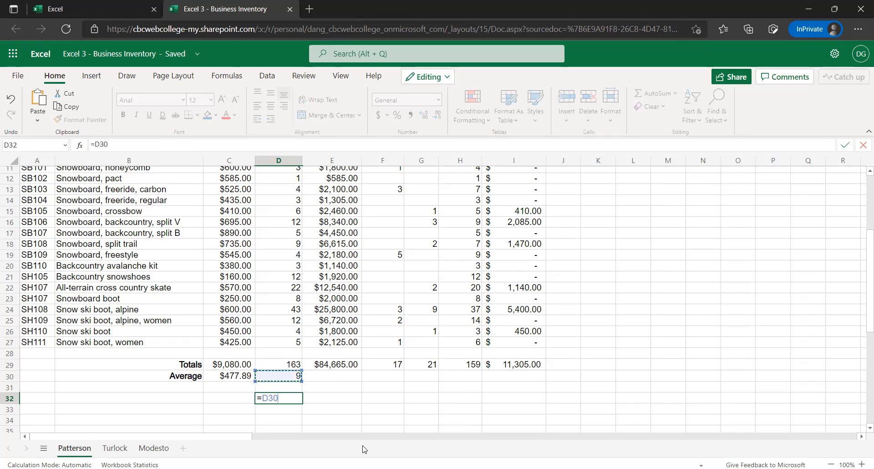
pyautogui.write('+4.2')
pyautogui.press('Return')
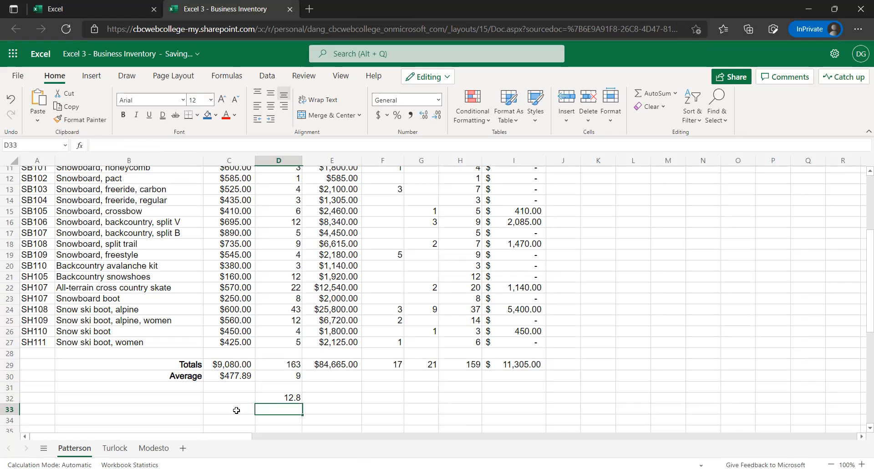
# Format D32 to show no decimal places and change its formula to =D30+4.8
pyautogui.click(287, 395)
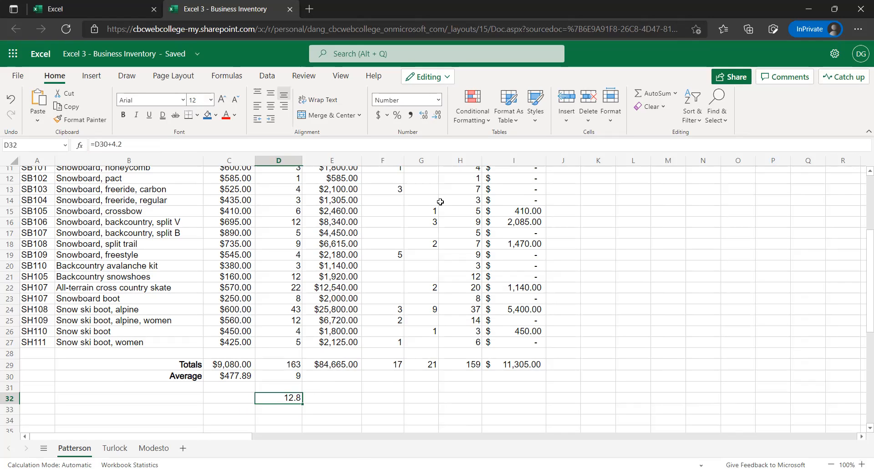
pyautogui.click(436, 117)
pyautogui.click(142, 143)
pyautogui.press('BackSpace')
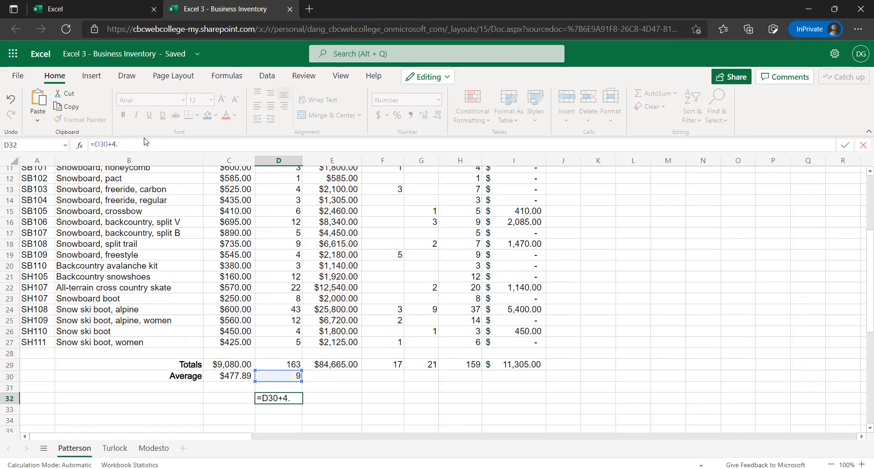
pyautogui.press('Return')
pyautogui.press('Return')
pyautogui.press('Up')
pyautogui.press('Up')
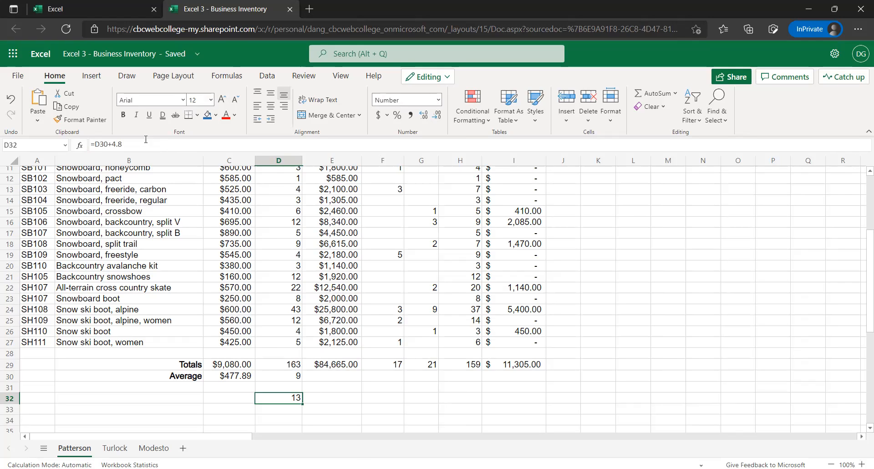
# Show the Starting Inventory average in D30 with one decimal place
pyautogui.click(288, 374)
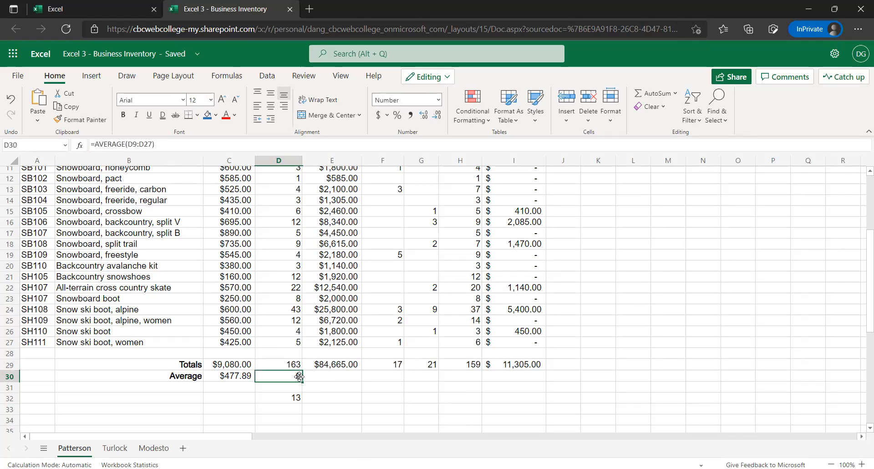
pyautogui.click(424, 115)
pyautogui.click(439, 116)
pyautogui.click(293, 397)
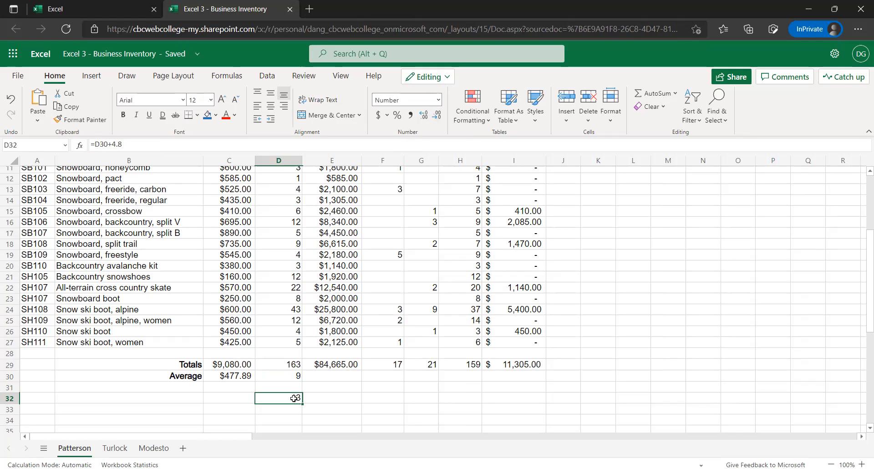
pyautogui.click(294, 374)
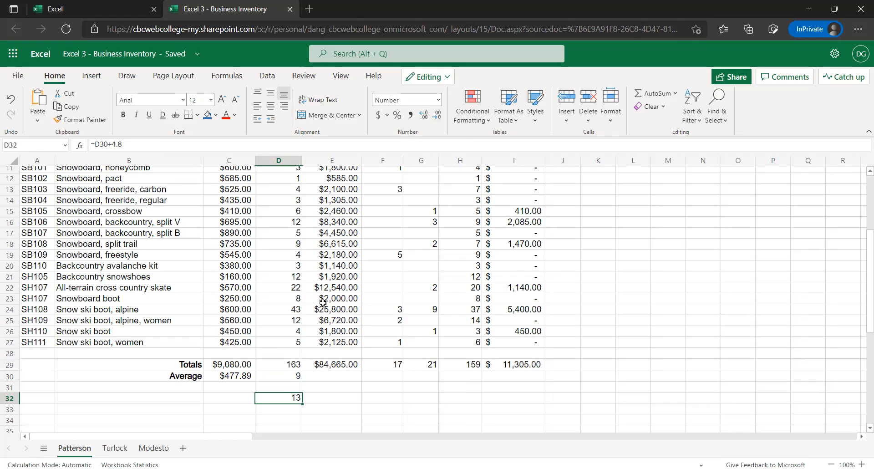
pyautogui.click(425, 117)
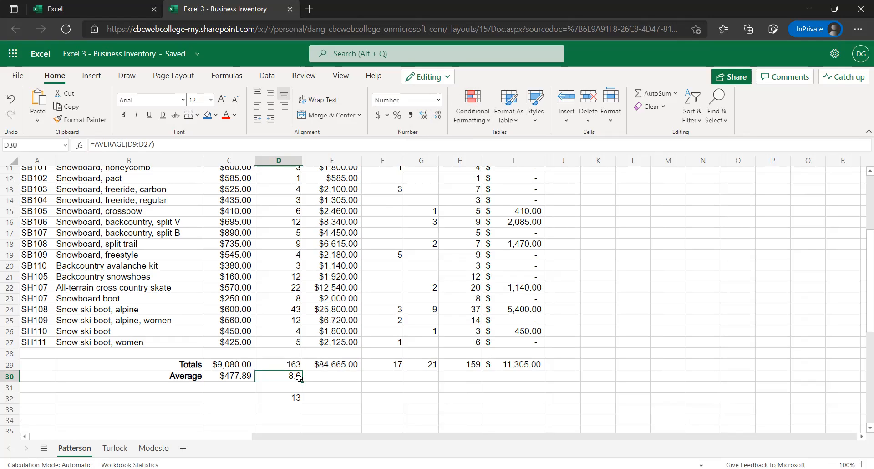
# Delete the test formula from D32 and reselect the Starting Inventory average in D30
pyautogui.click(286, 399)
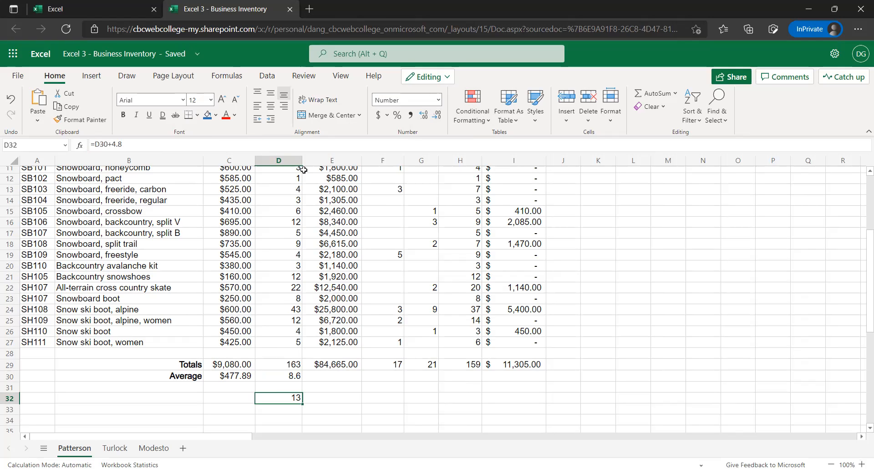
pyautogui.press('Delete')
pyautogui.click(285, 376)
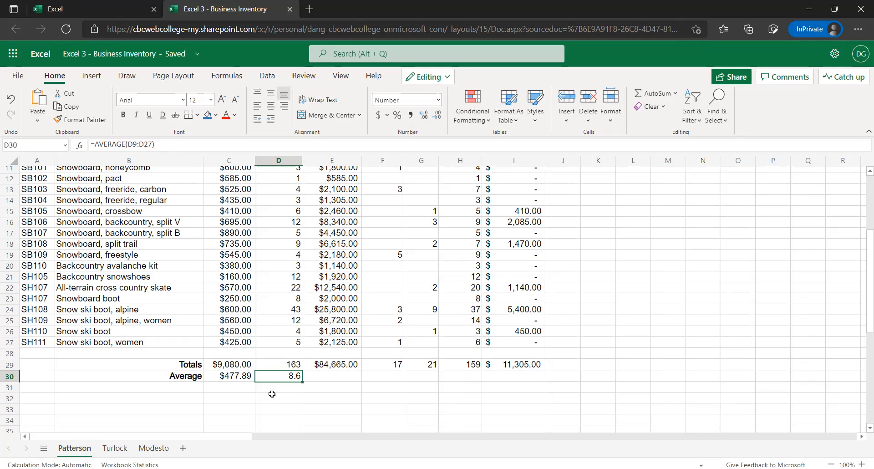
pyautogui.scroll(2, 331, 391)
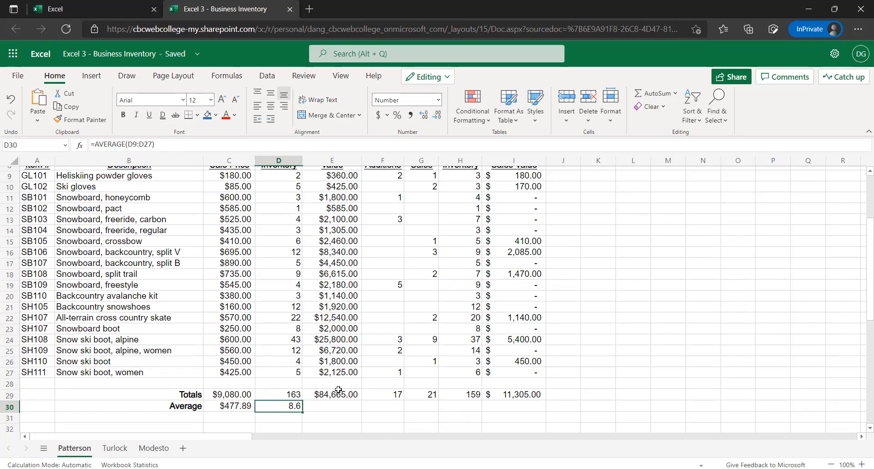
pyautogui.scroll(-2, 320, 383)
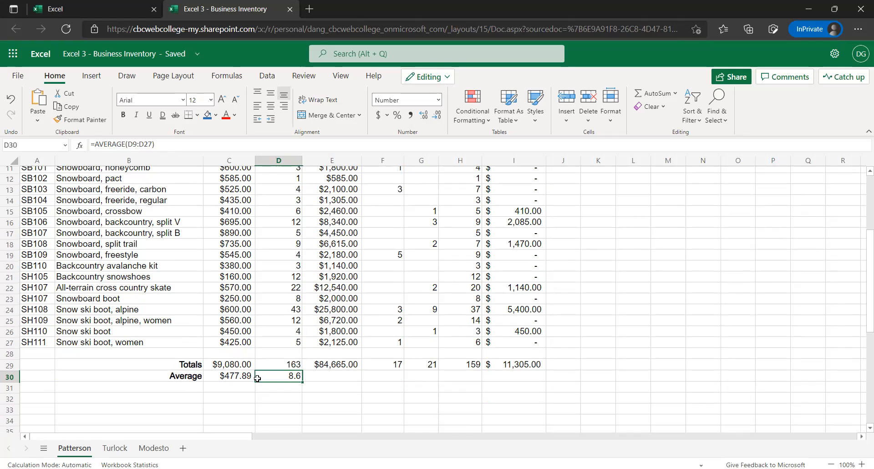
# Insert the AVERAGE function in E30 over the Starting Inventory Value range E9:E27
pyautogui.press('Right')
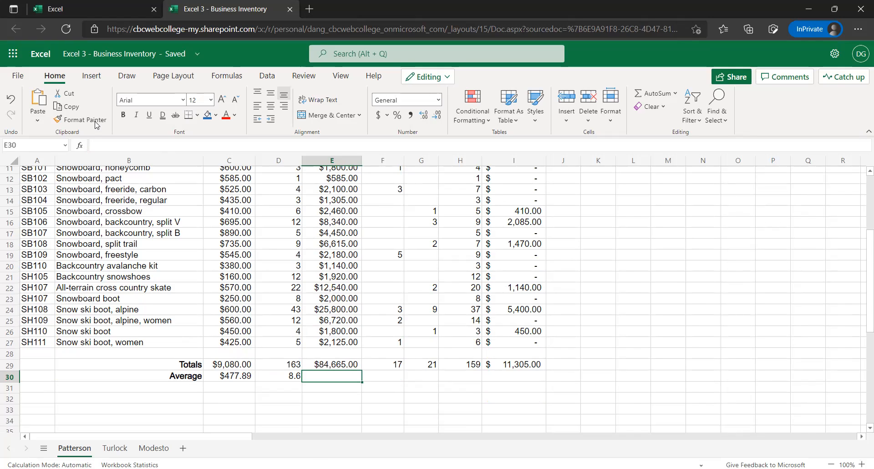
pyautogui.click(80, 148)
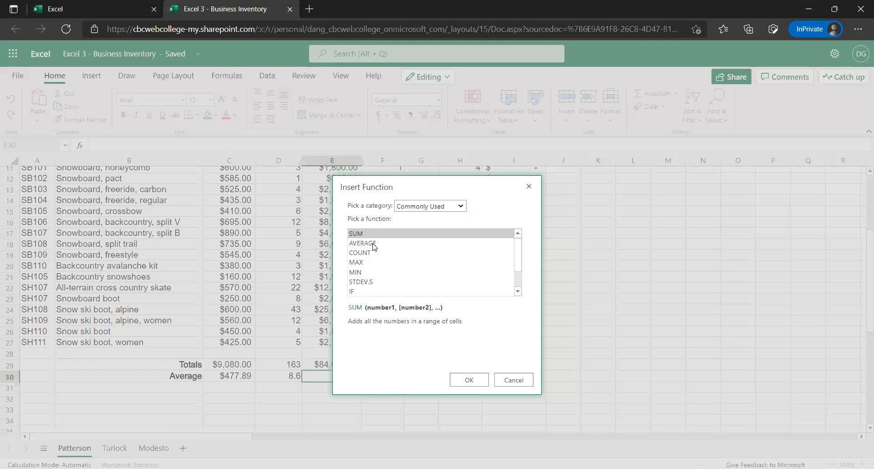
pyautogui.click(373, 245)
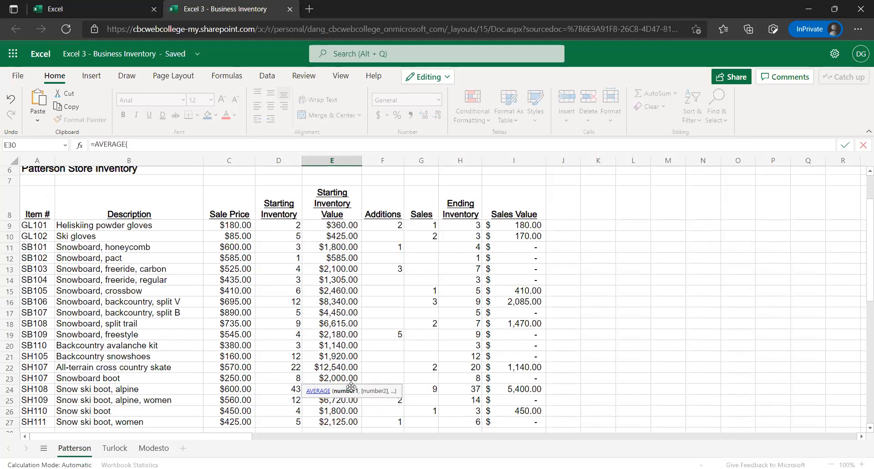
pyautogui.write('E9:E26')
pyautogui.moveTo(347, 380); pyautogui.dragTo(345, 416)
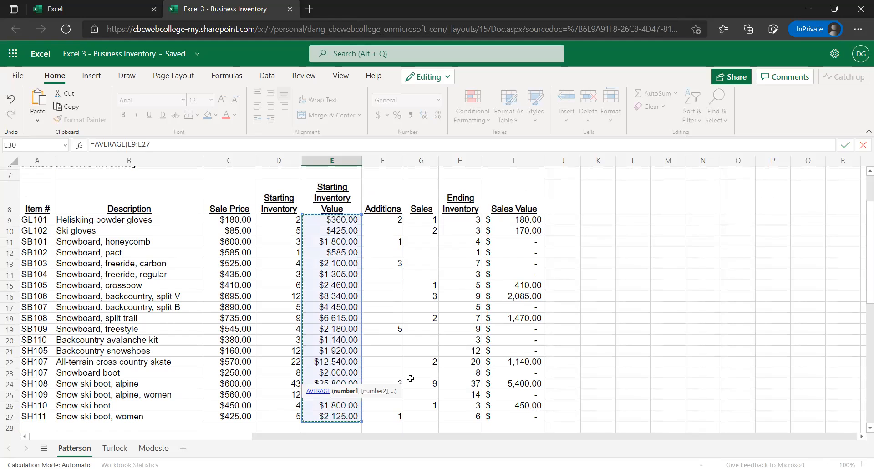
pyautogui.press('Return')
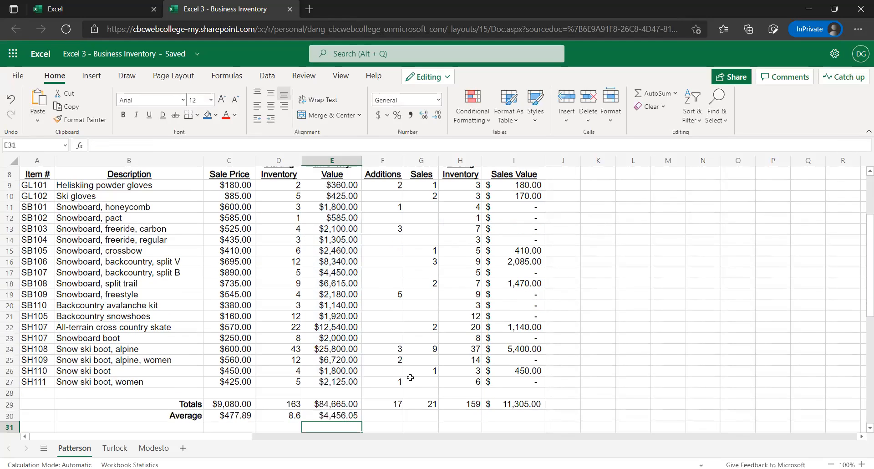
# Copy the average formula from E30 to I30 under Sales Value and check that it covers I9:I27
pyautogui.click(332, 416)
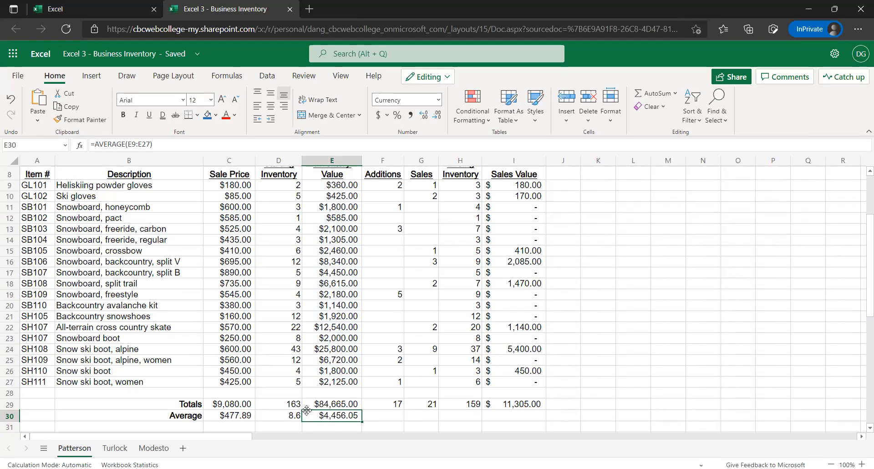
pyautogui.hotkey('ctrl', 'c')
pyautogui.click(529, 413)
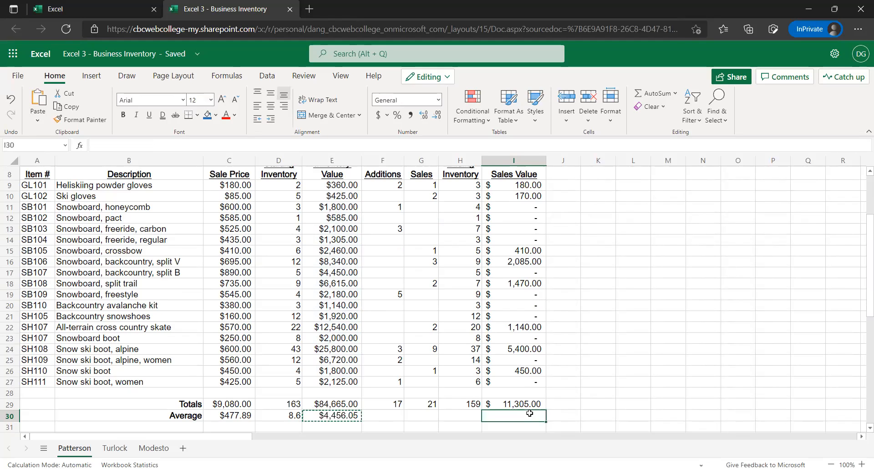
pyautogui.hotkey('ctrl', 'v')
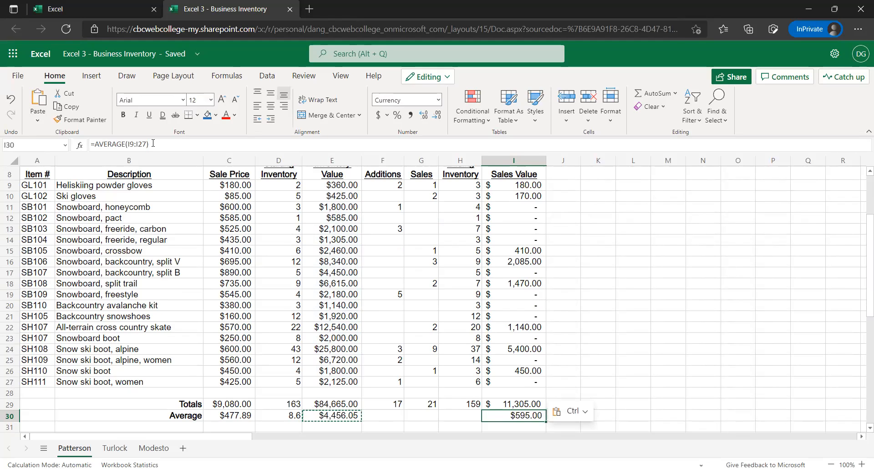
pyautogui.press('F2')
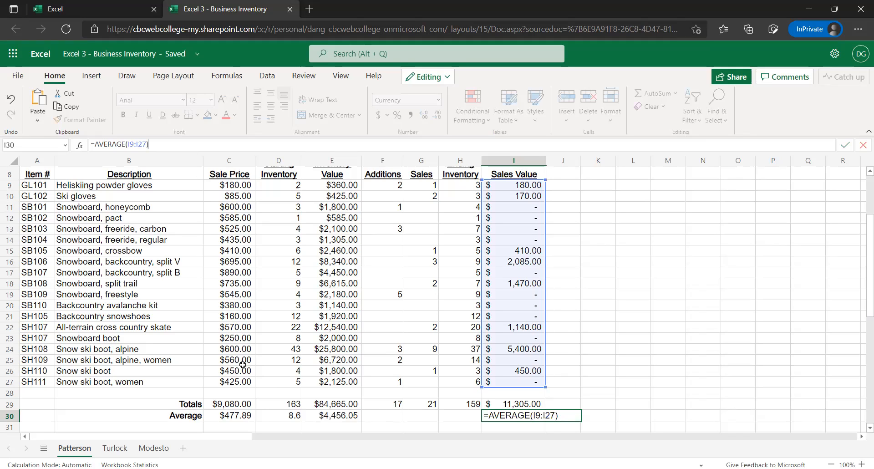
pyautogui.press('Escape')
pyautogui.scroll(1, 302, 386)
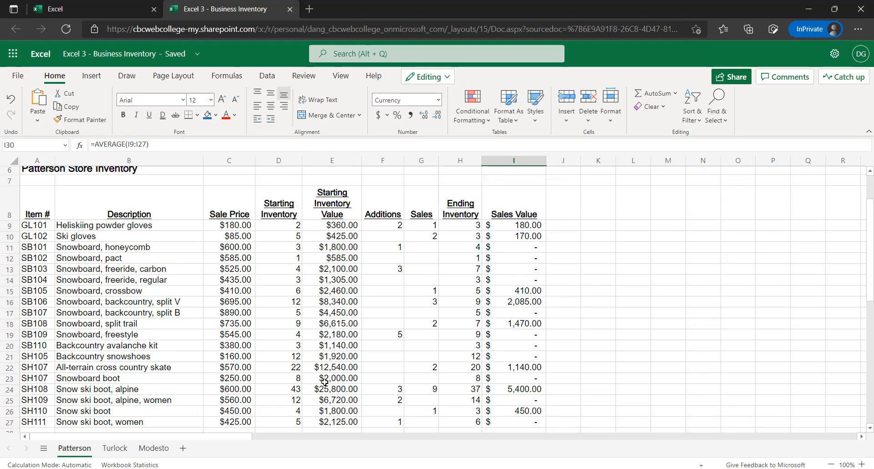
pyautogui.scroll(-1, 331, 378)
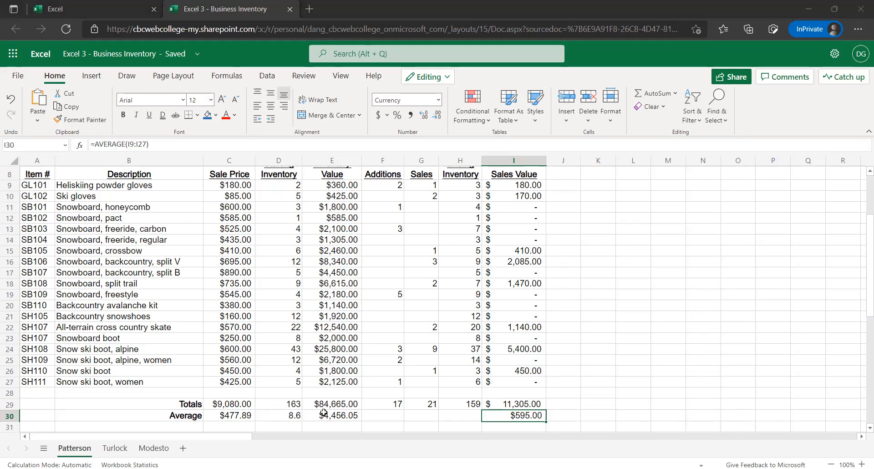
pyautogui.click(308, 419)
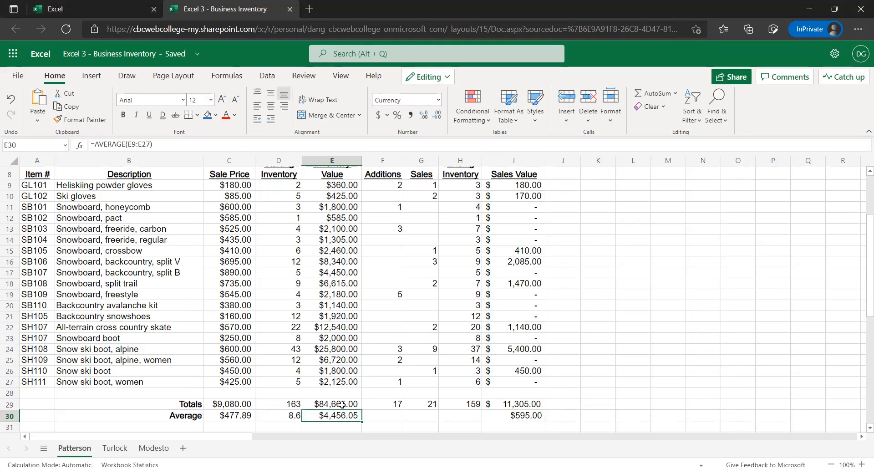
pyautogui.click(293, 415)
pyautogui.scroll(-1, 337, 412)
pyautogui.click(296, 407)
pyautogui.write('3.24')
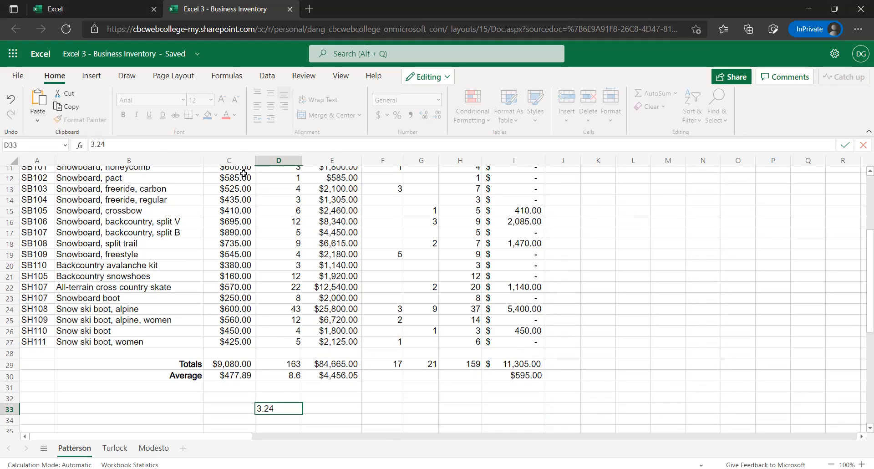
pyautogui.press('Escape')
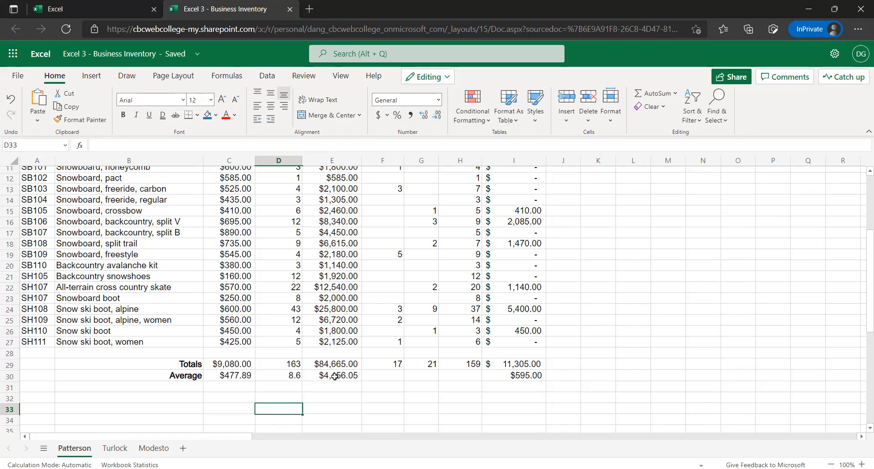
# Enter the test value 3.24 in D33, try changing its number of decimal places, and clear the cell
pyautogui.write('3')
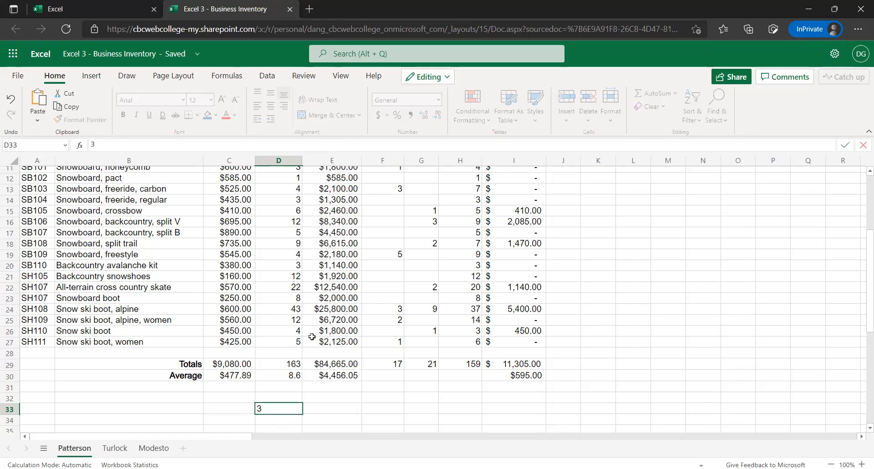
pyautogui.write('.24')
pyautogui.press('Return')
pyautogui.press('Up')
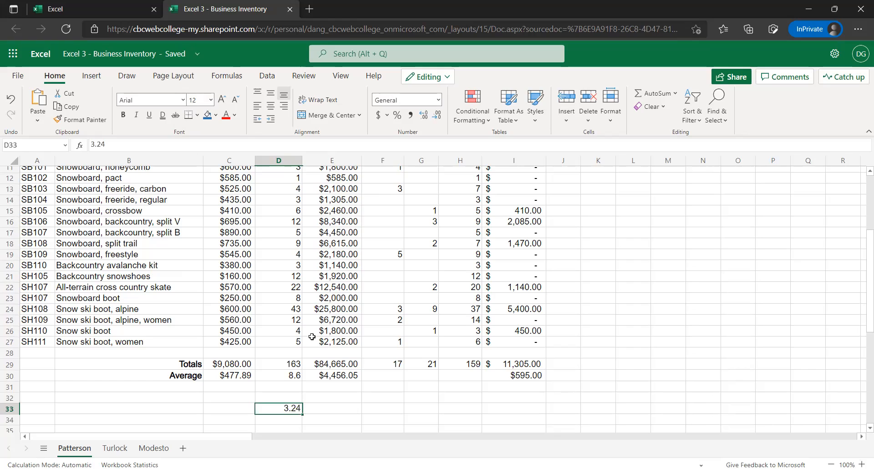
pyautogui.click(436, 116)
pyautogui.click(429, 111)
pyautogui.press('Return')
pyautogui.press('Up')
pyautogui.press('Delete')
# Inspect the range used by the Starting Inventory average formula in D30 and keep the formula as it is
pyautogui.click(278, 378)
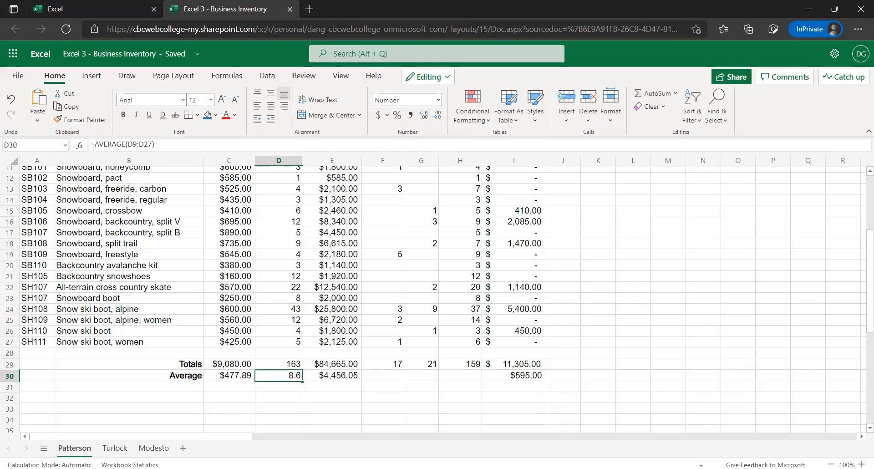
pyautogui.click(210, 143)
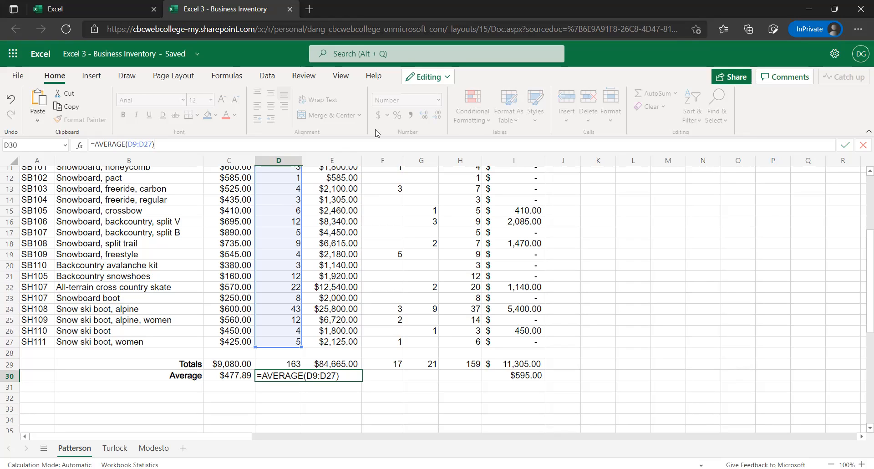
pyautogui.hotkey('ctrl', 'Return')
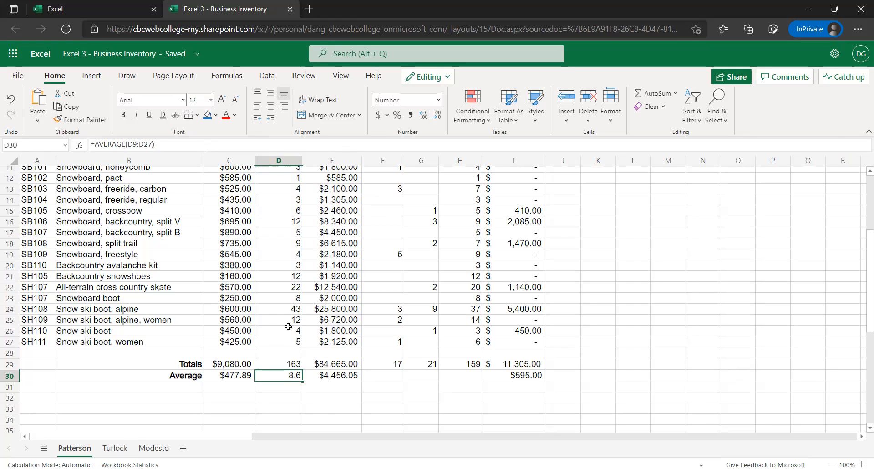
# Review the Patterson inventory table from the totals and averages up to the title banner, ending on cell G13
pyautogui.scroll(3, 267, 322)
pyautogui.scroll(2, 253, 334)
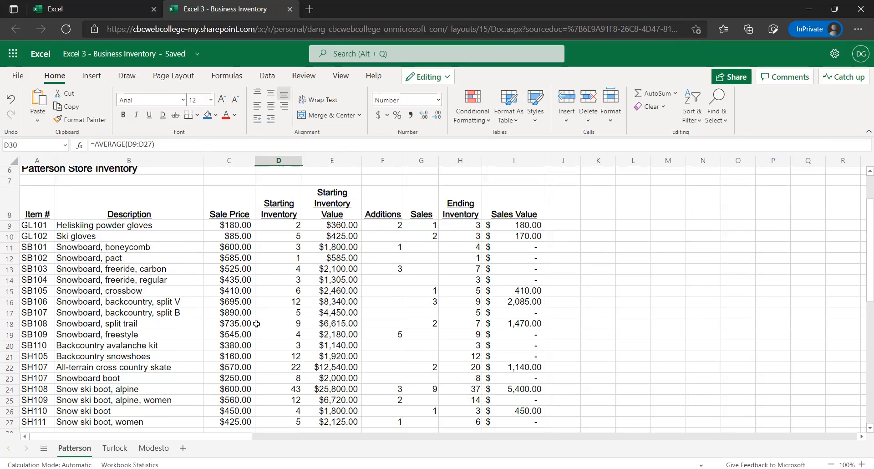
pyautogui.scroll(-2, 246, 348)
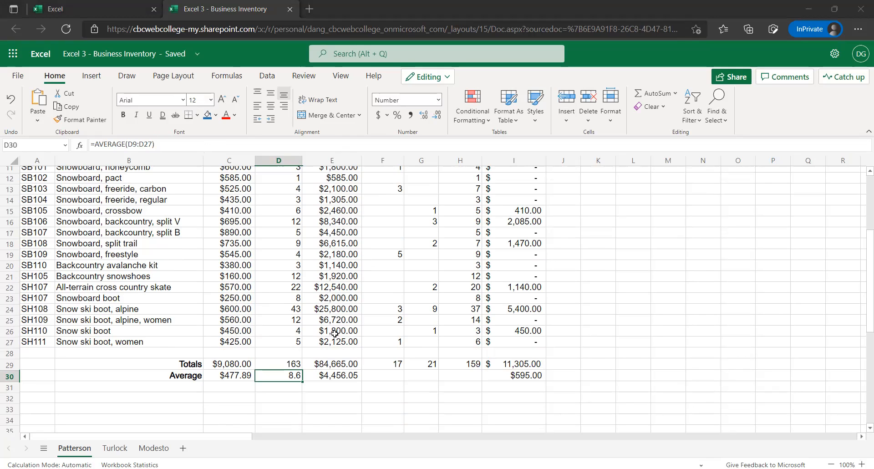
pyautogui.scroll(3, 320, 336)
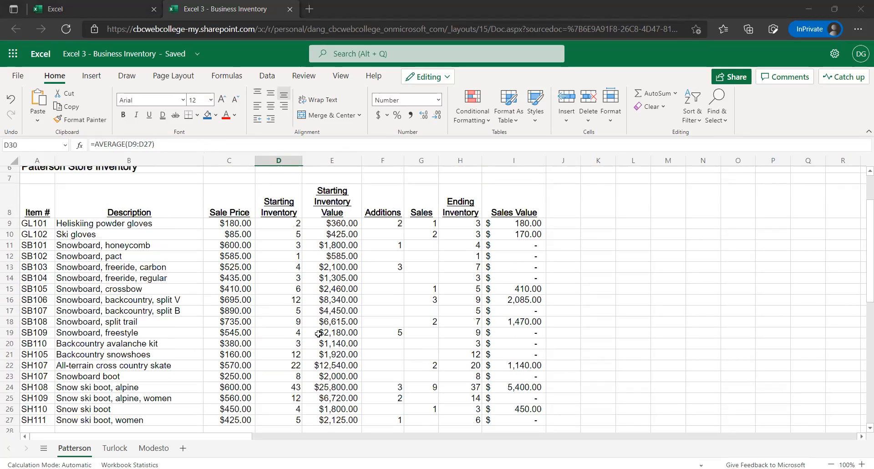
pyautogui.scroll(1, 318, 324)
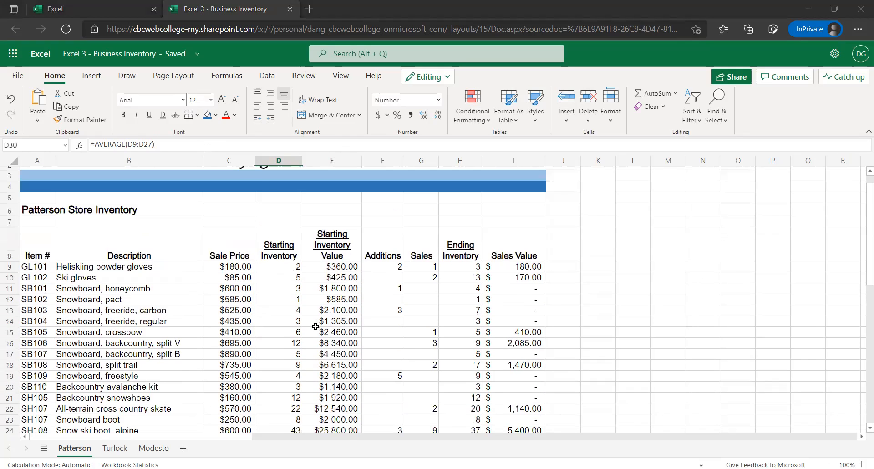
pyautogui.scroll(2, 319, 314)
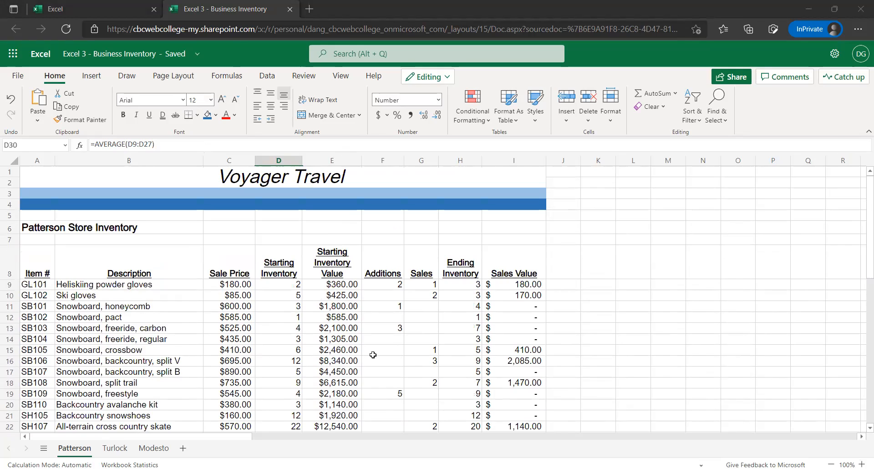
pyautogui.click(424, 327)
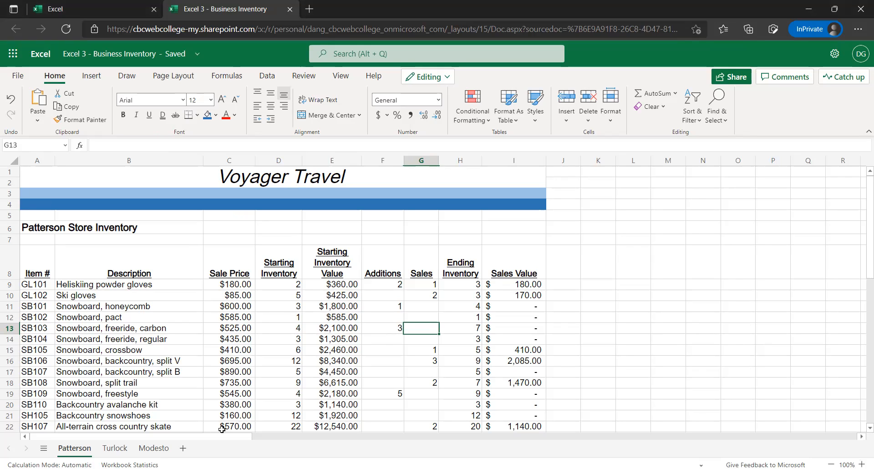
# Look over the Turlock and Modesto inventory sheets for comparison and return to the Patterson sheet
pyautogui.click(115, 447)
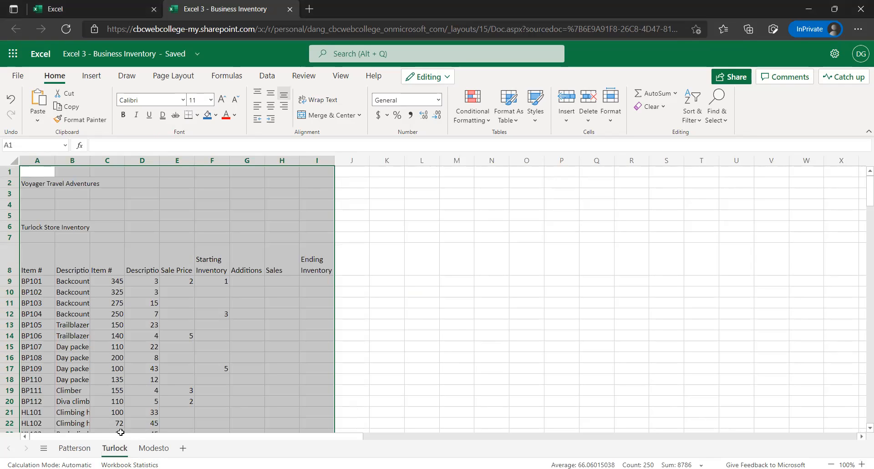
pyautogui.click(148, 448)
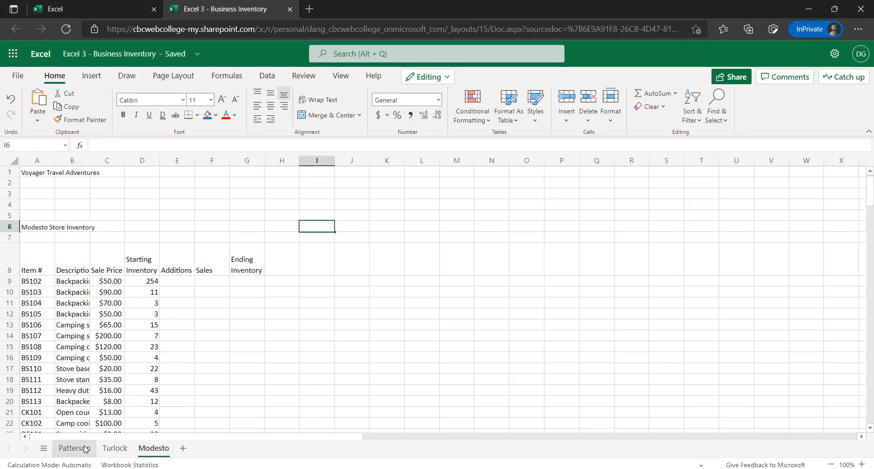
pyautogui.scroll(-1, 234, 373)
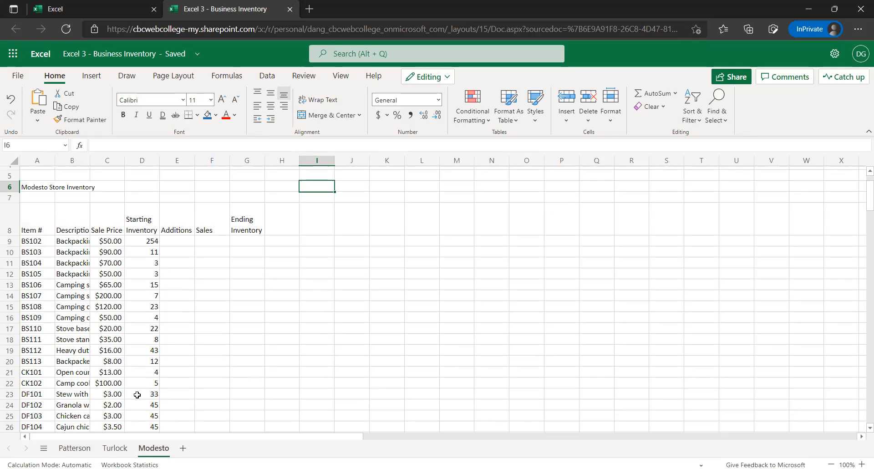
pyautogui.click(115, 448)
pyautogui.click(71, 447)
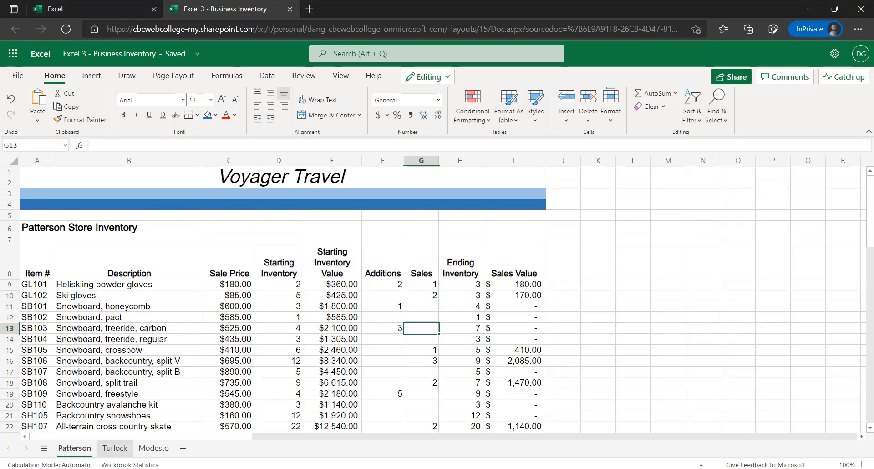
pyautogui.click(114, 453)
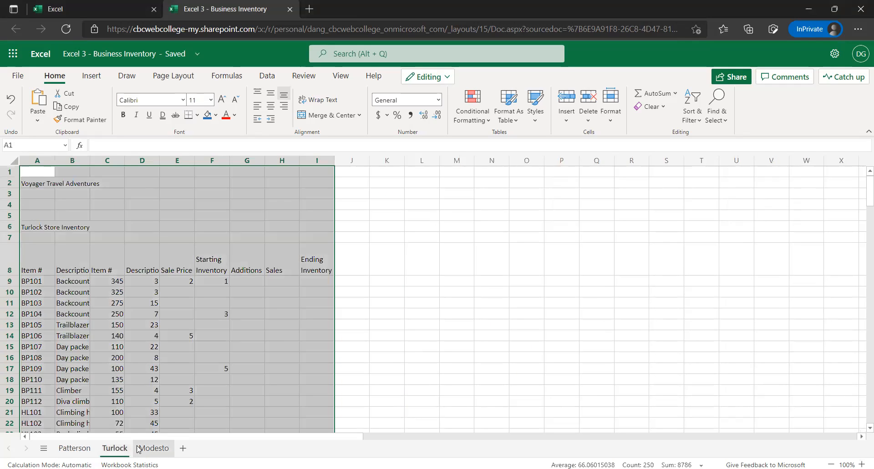
pyautogui.click(141, 450)
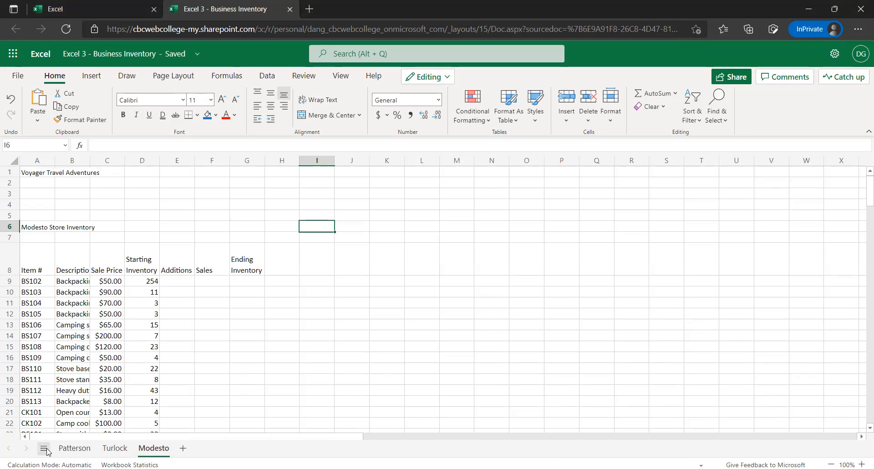
pyautogui.click(72, 448)
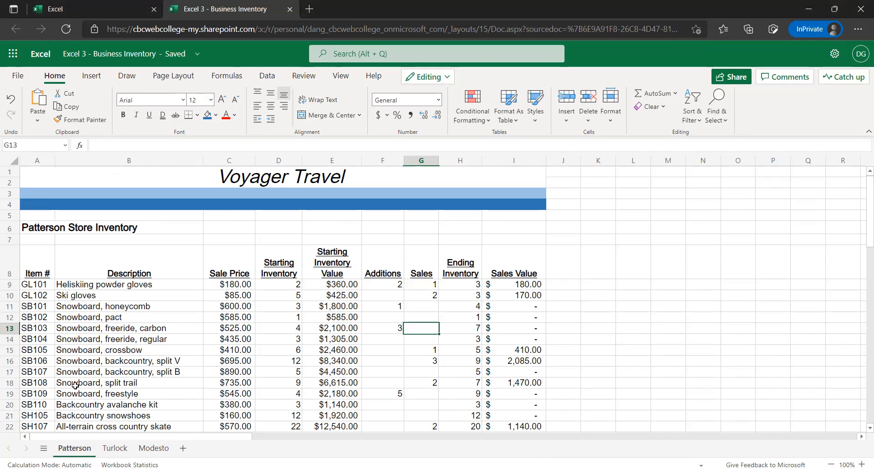
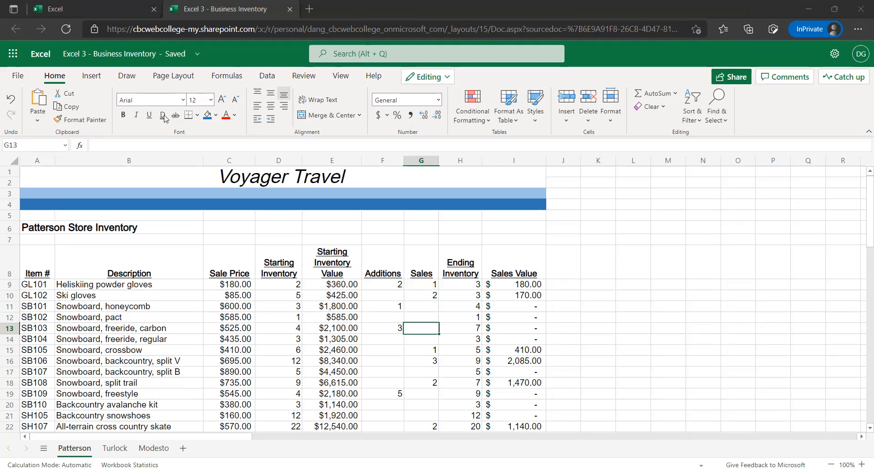
# Copy the Patterson banner, store heading and column headers in A1:I8 and paste them at A1 of the Turlock sheet
pyautogui.moveTo(49, 175)
pyautogui.mouseDown()
pyautogui.moveTo(196, 206)
pyautogui.moveTo(248, 229)
pyautogui.moveTo(262, 251)
pyautogui.mouseUp()
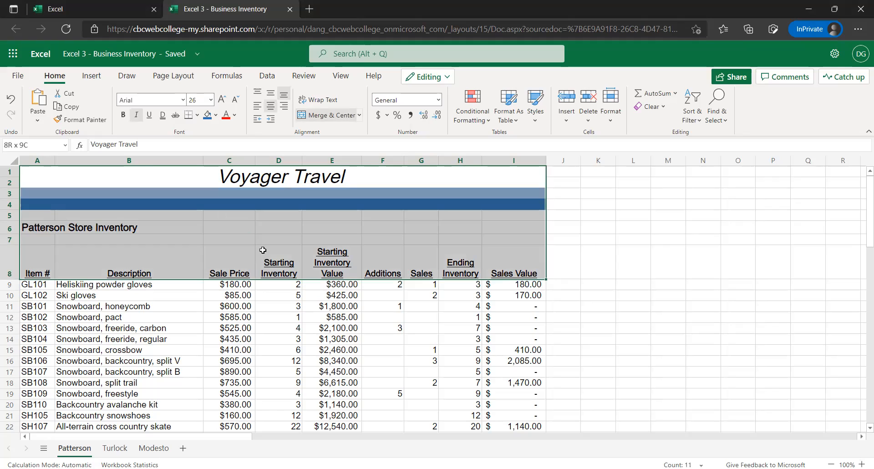
pyautogui.moveTo(255, 253); pyautogui.dragTo(254, 250)
pyautogui.hotkey('ctrl', 'c')
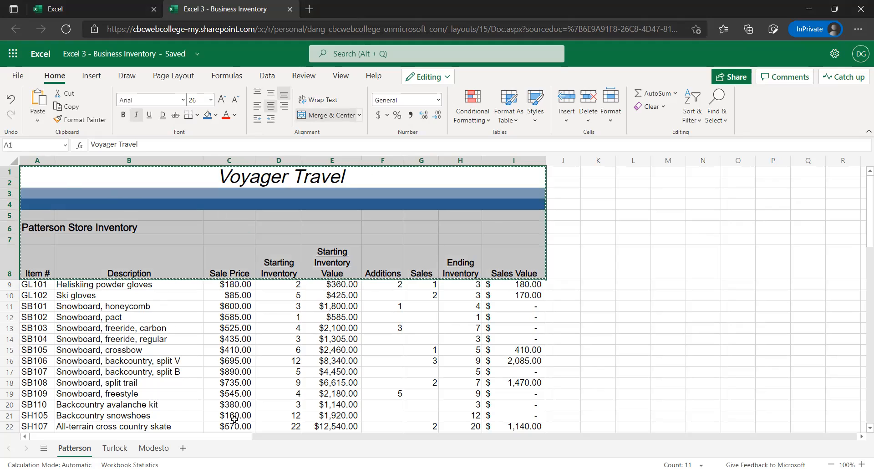
pyautogui.click(114, 450)
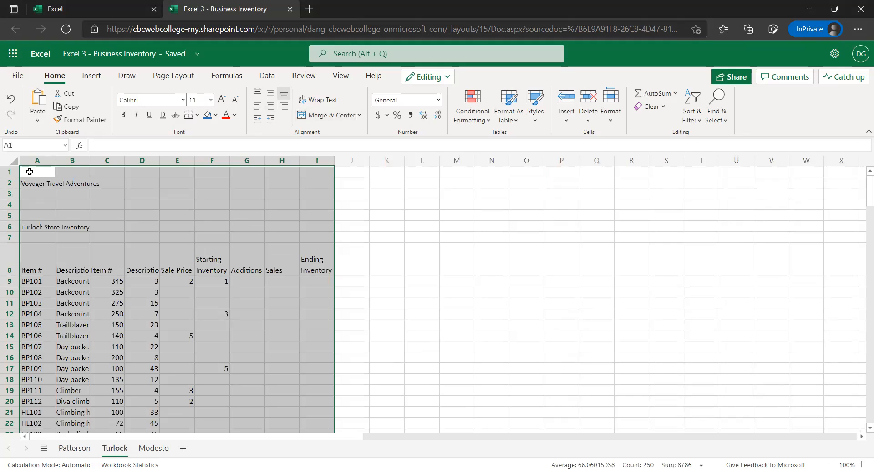
pyautogui.hotkey('ctrl', 'Home')
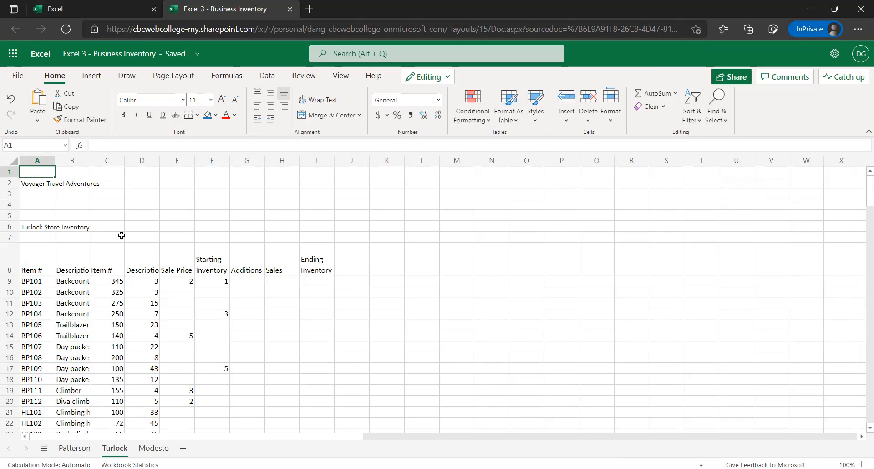
pyautogui.hotkey('ctrl', 'v')
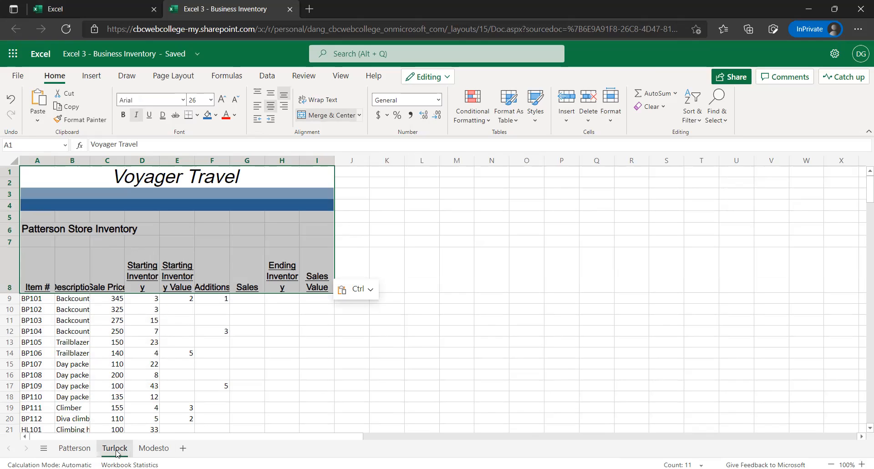
# Paste the copied banner and header block at A1 of the Modesto sheet
pyautogui.click(154, 448)
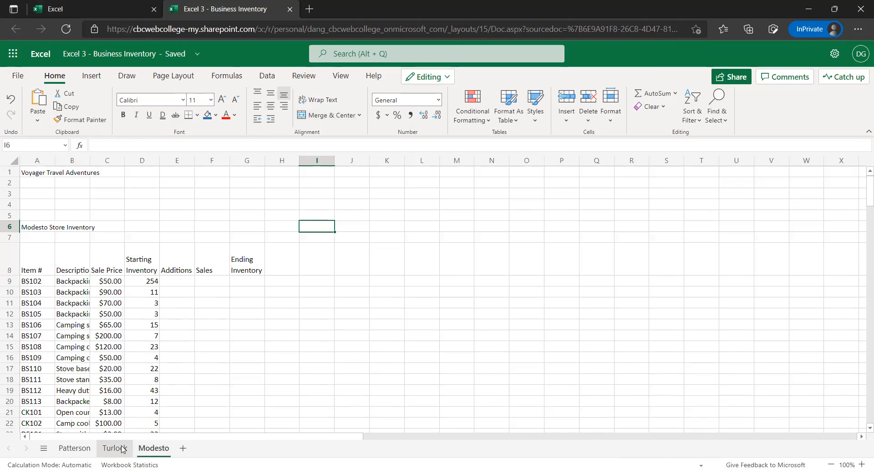
pyautogui.click(32, 174)
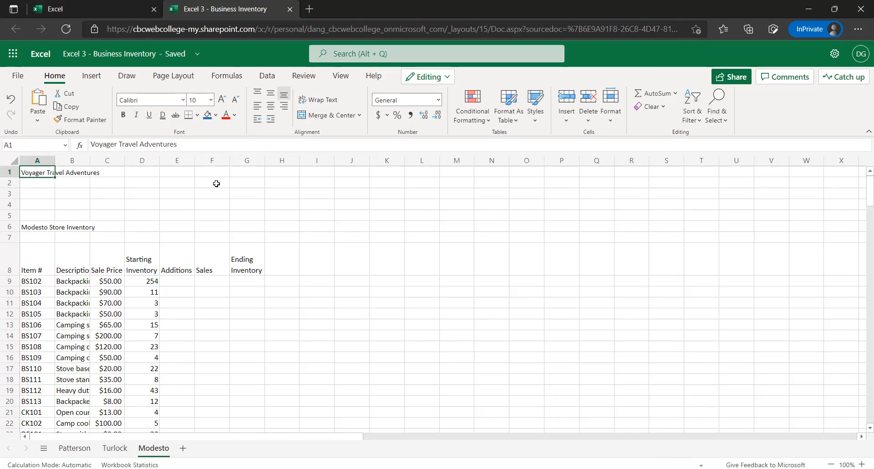
pyautogui.hotkey('ctrl', 'v')
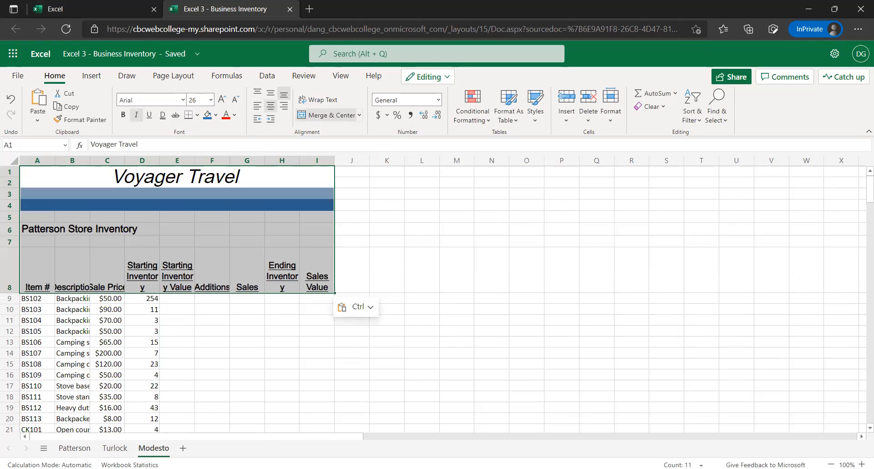
# On the Turlock sheet, widen columns A to F and H so the descriptions and column headers fit
pyautogui.click(114, 448)
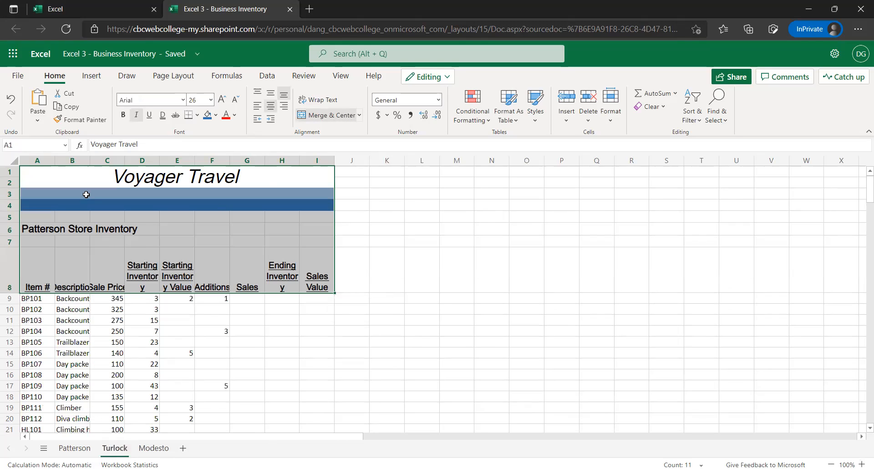
pyautogui.click(386, 194)
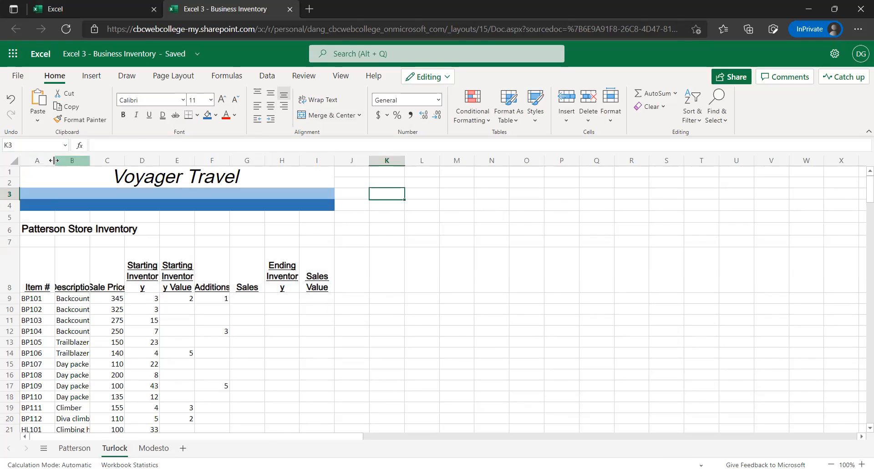
pyautogui.moveTo(55, 161); pyautogui.dragTo(56, 162)
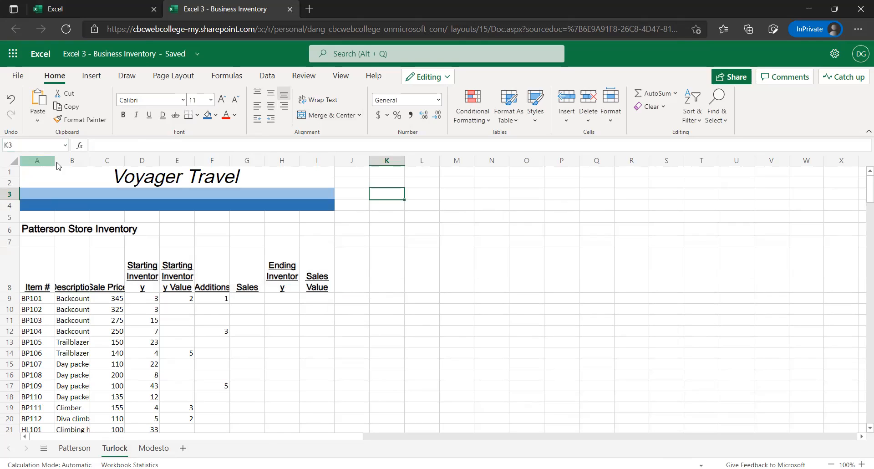
pyautogui.doubleClick(91, 160)
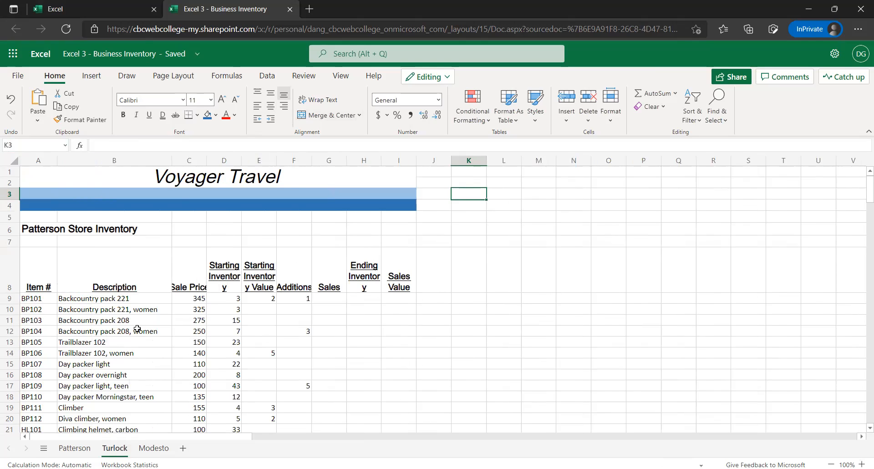
pyautogui.scroll(-2, 136, 341)
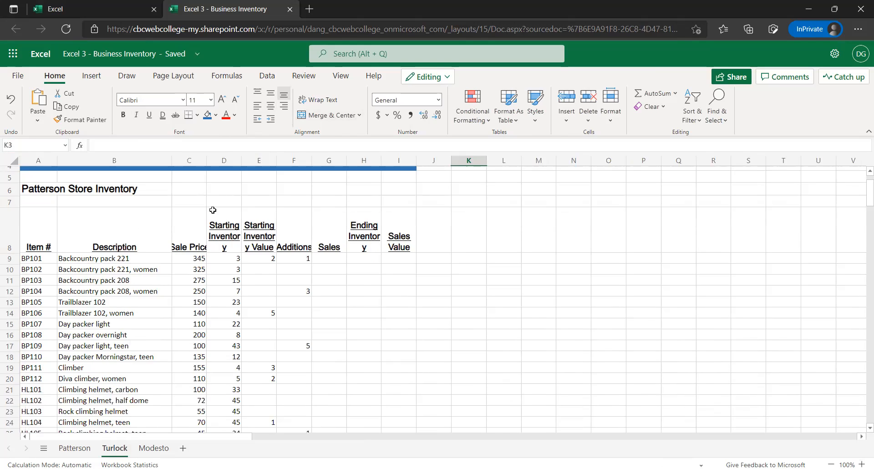
pyautogui.scroll(2, 209, 207)
pyautogui.moveTo(206, 161); pyautogui.dragTo(210, 166)
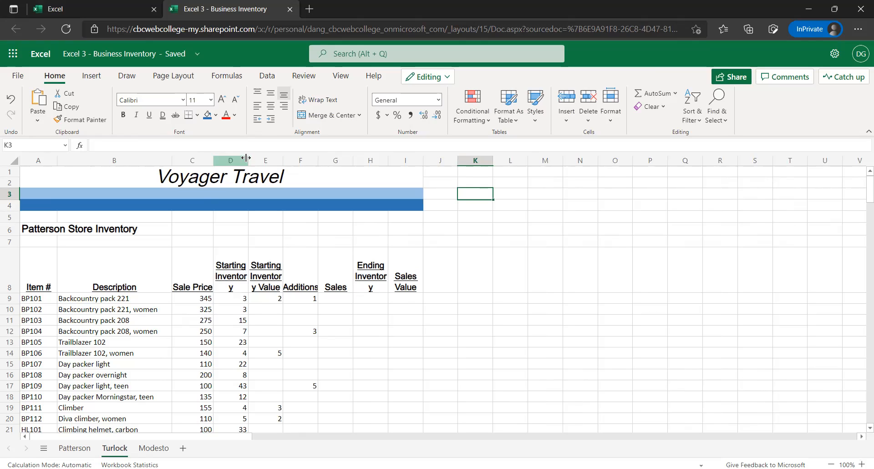
pyautogui.moveTo(247, 158); pyautogui.dragTo(358, 157)
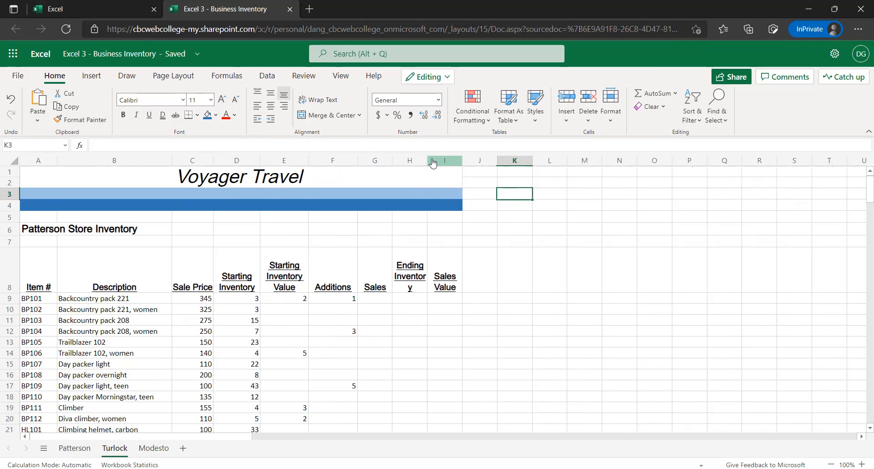
pyautogui.moveTo(428, 157); pyautogui.dragTo(441, 164)
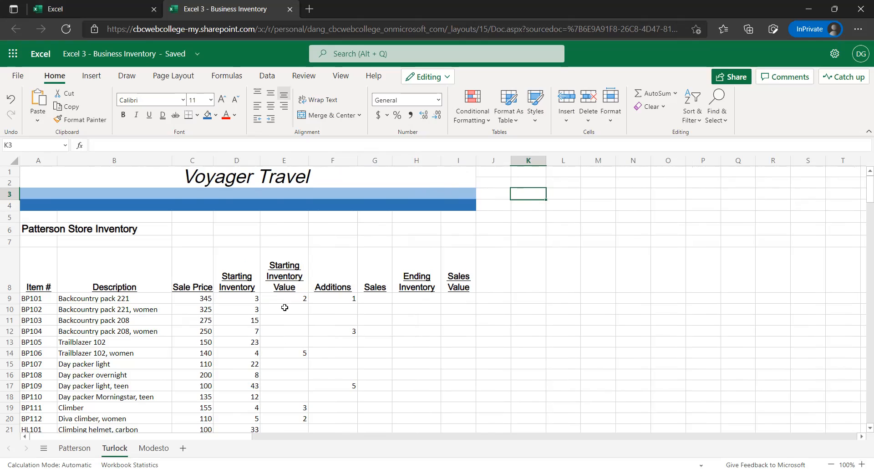
# Change the store heading in A6 of the Turlock sheet to Turlock Store Inventory
pyautogui.click(288, 162)
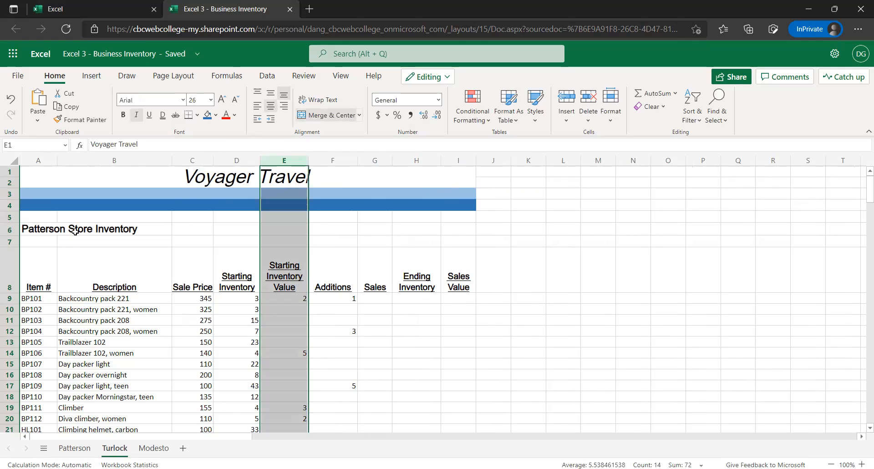
pyautogui.click(52, 226)
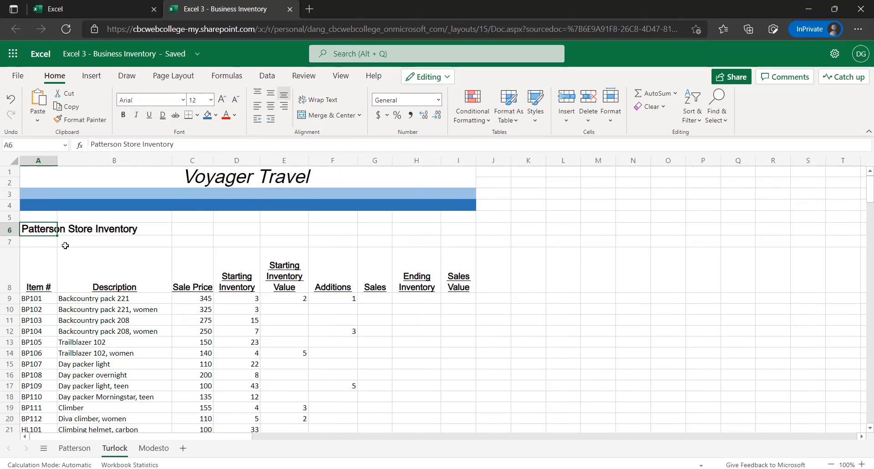
pyautogui.doubleClick(107, 144)
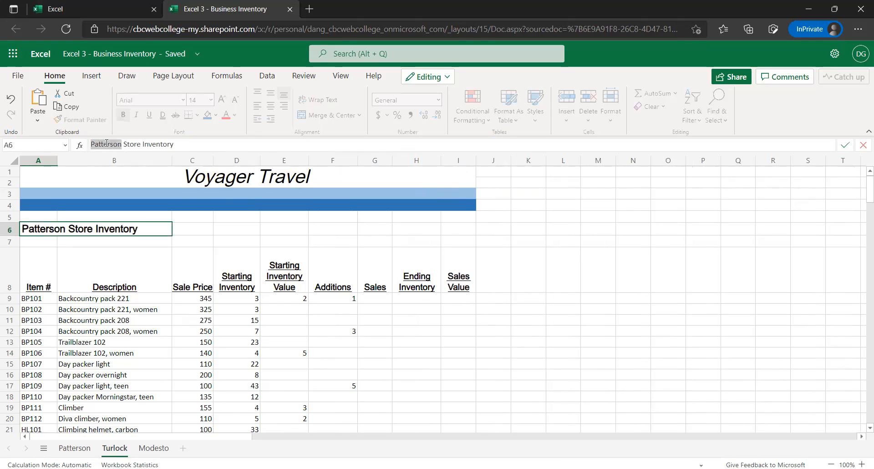
pyautogui.write('Turlock')
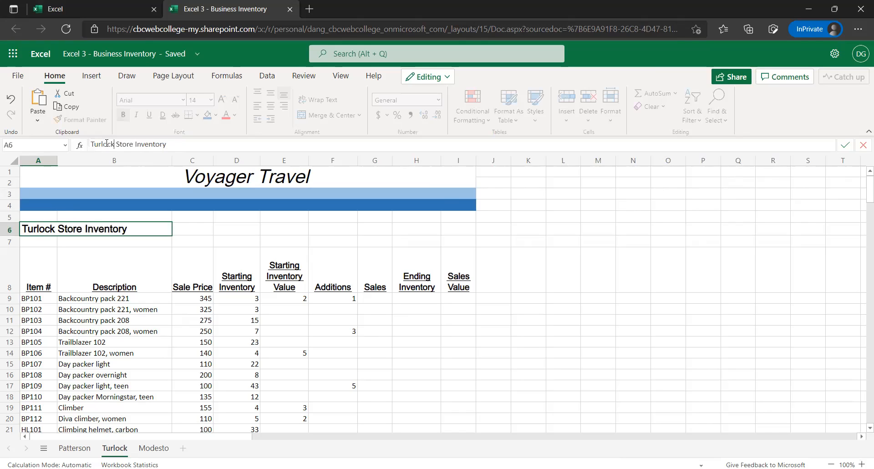
pyautogui.press('Return')
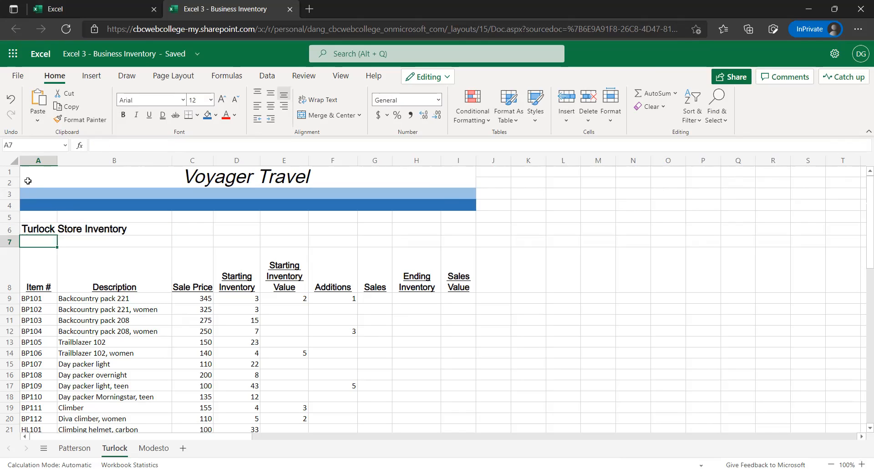
pyautogui.moveTo(28, 181); pyautogui.dragTo(37, 232)
pyautogui.click(47, 230)
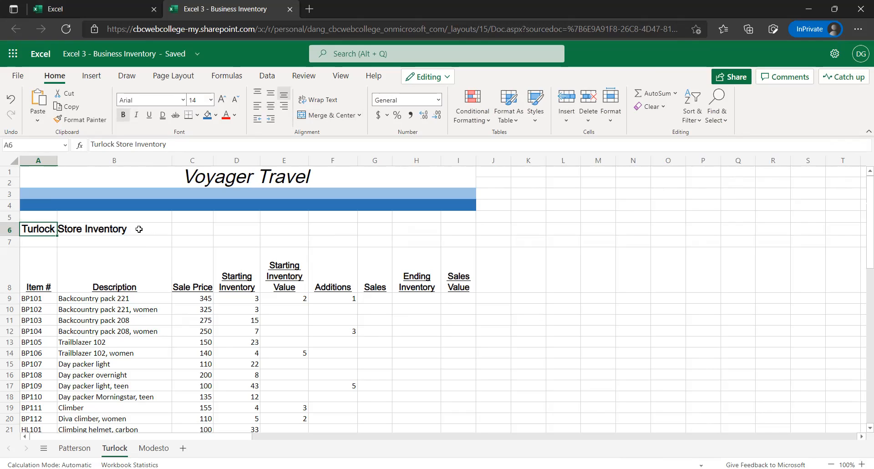
pyautogui.click(109, 234)
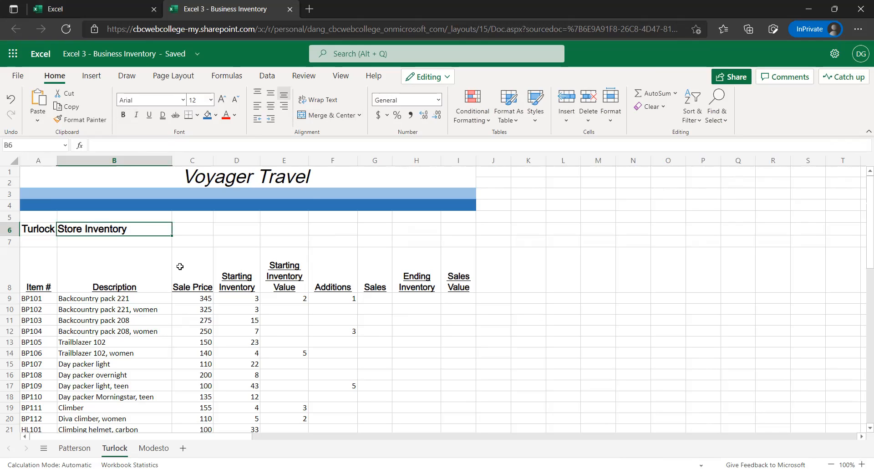
pyautogui.click(291, 302)
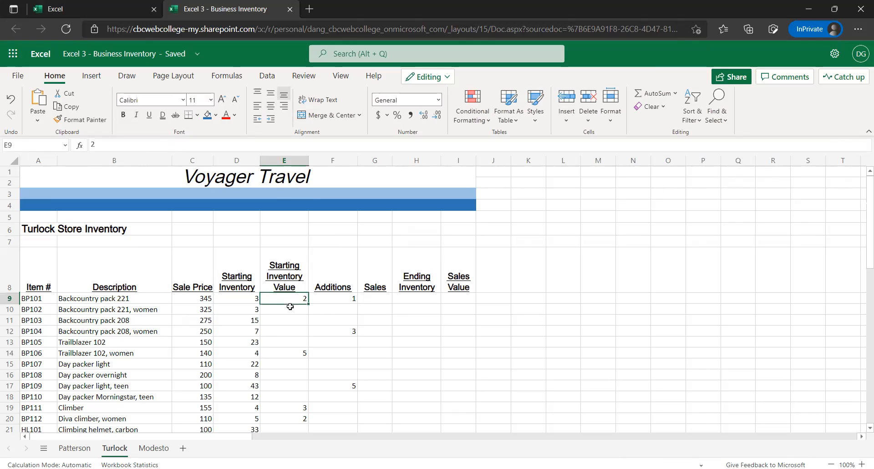
pyautogui.click(288, 161)
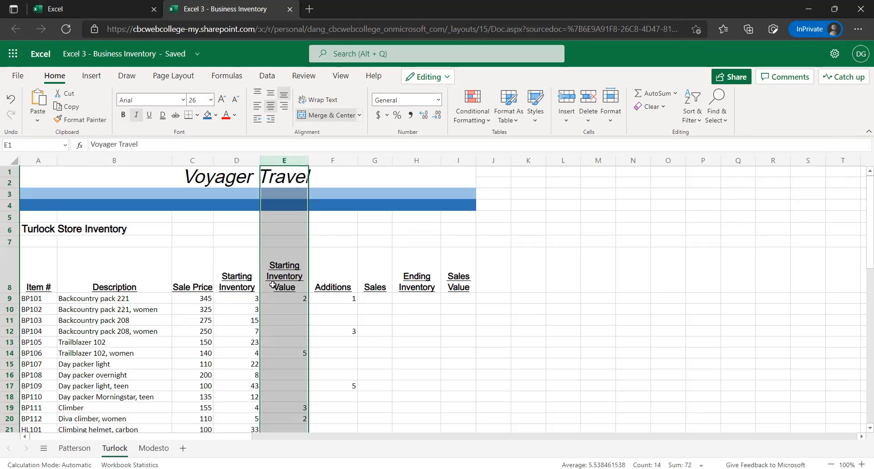
# Move the values in E9:F61 of the Turlock sheet one column over to F9:G61, under Additions and Sales
pyautogui.click(293, 300)
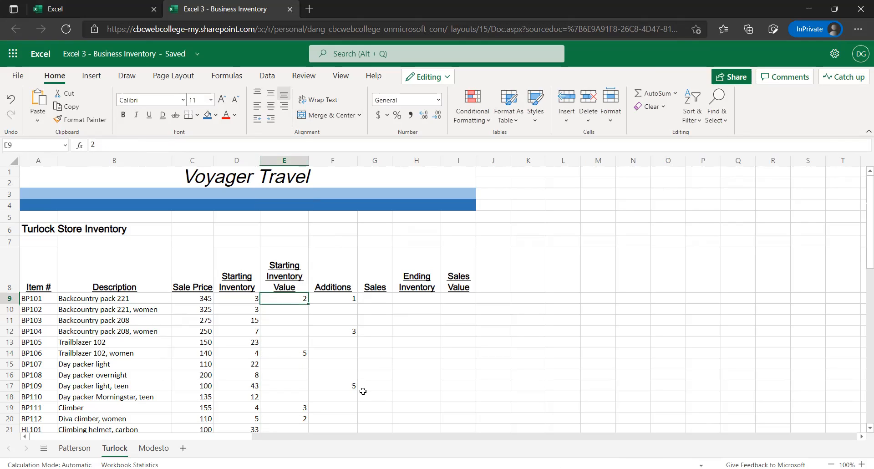
pyautogui.scroll(-1, 325, 353)
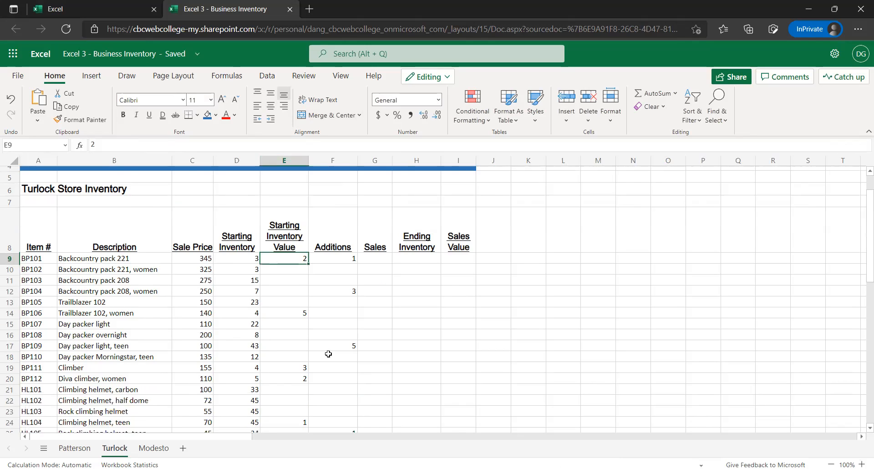
pyautogui.scroll(-4, 324, 353)
pyautogui.scroll(-3, 336, 347)
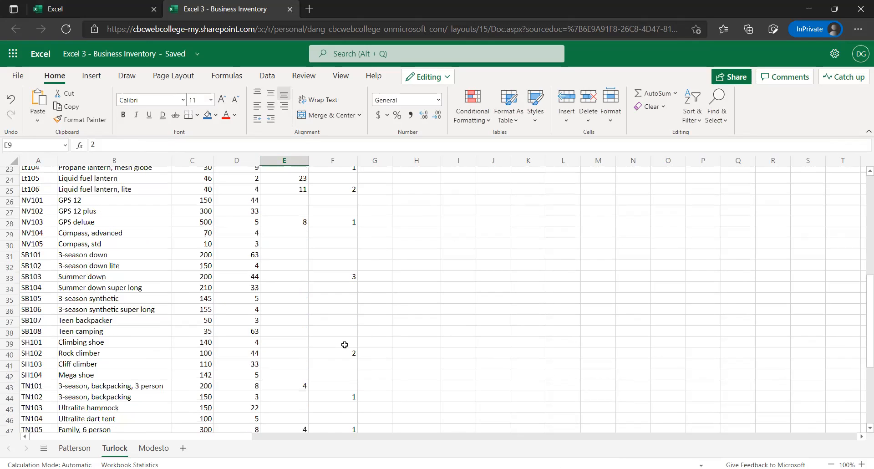
pyautogui.scroll(-3, 345, 344)
pyautogui.scroll(-3, 344, 344)
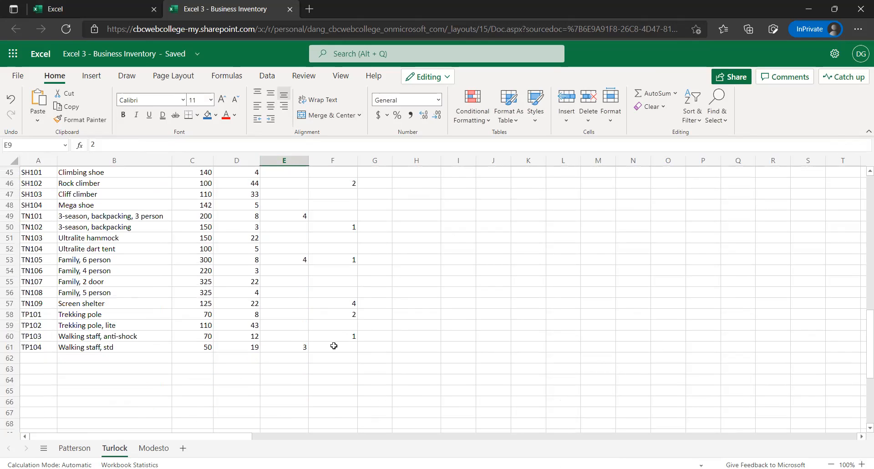
pyautogui.keyDown('shift'); pyautogui.click(349, 347); pyautogui.keyUp('shift')
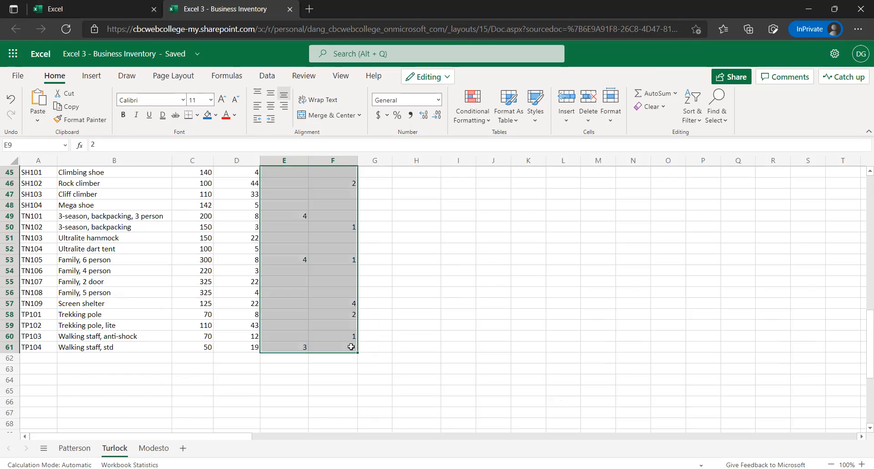
pyautogui.scroll(4, 346, 329)
pyautogui.scroll(9, 344, 326)
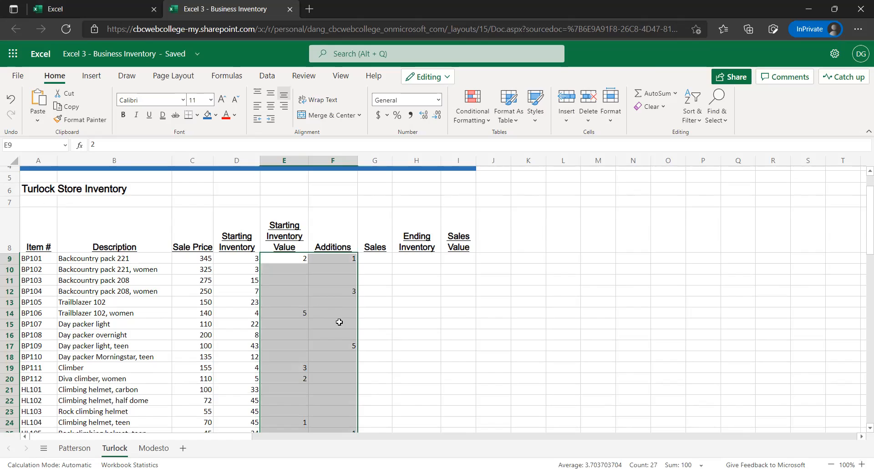
pyautogui.scroll(-5, 339, 322)
pyautogui.scroll(-10, 341, 322)
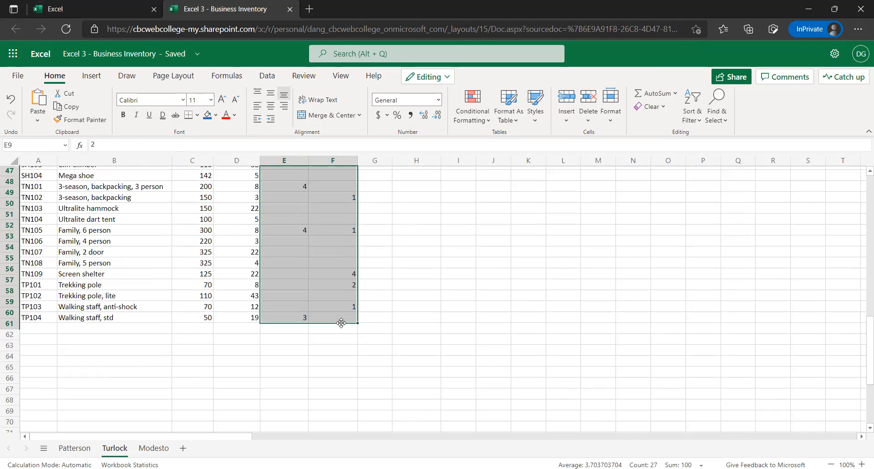
pyautogui.scroll(3, 338, 270)
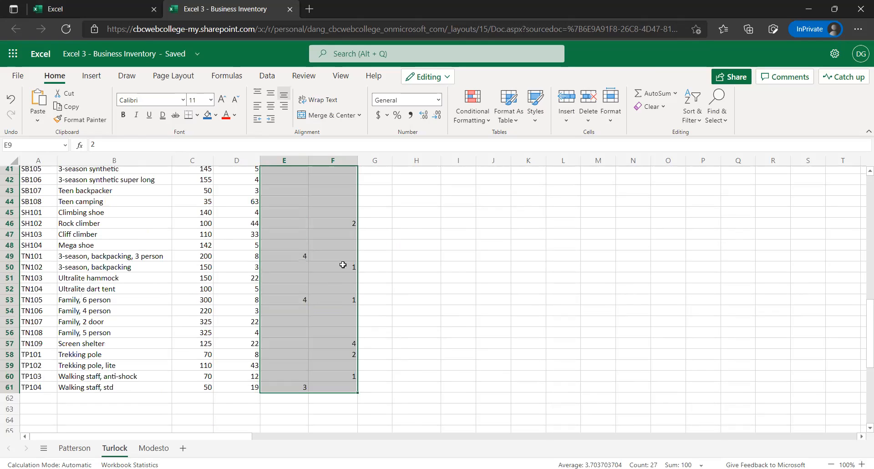
pyautogui.scroll(6, 342, 264)
pyautogui.scroll(5, 342, 264)
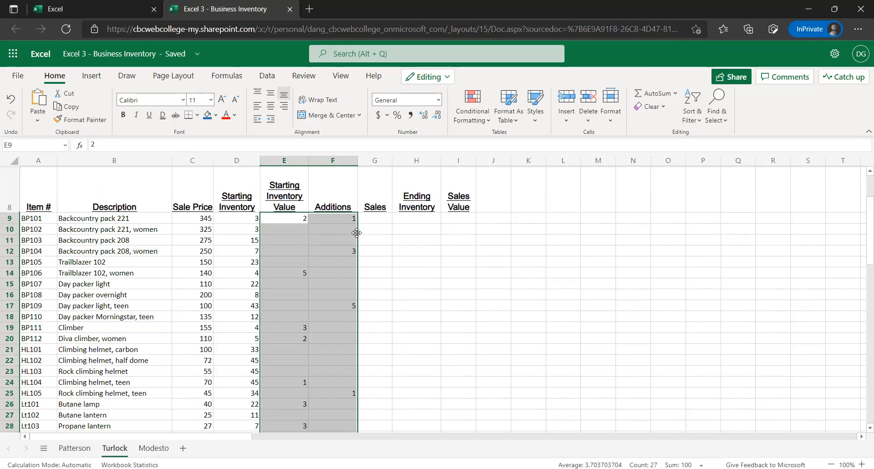
pyautogui.moveTo(356, 233); pyautogui.dragTo(376, 230)
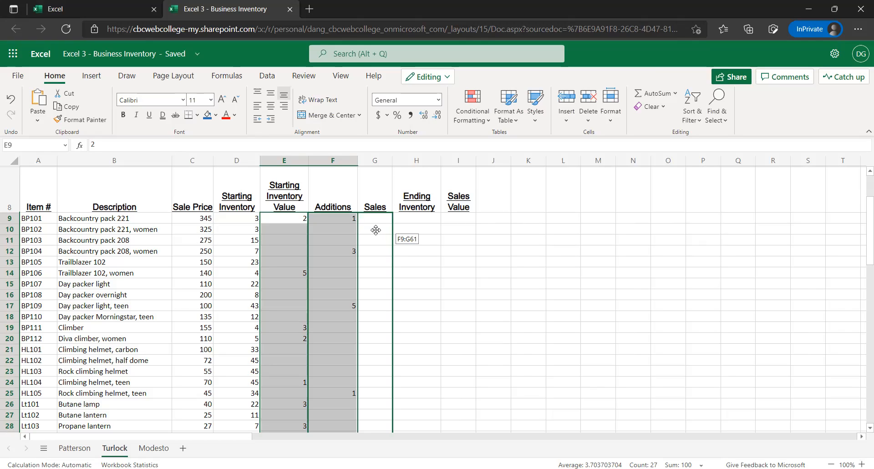
pyautogui.moveTo(376, 229); pyautogui.dragTo(374, 229)
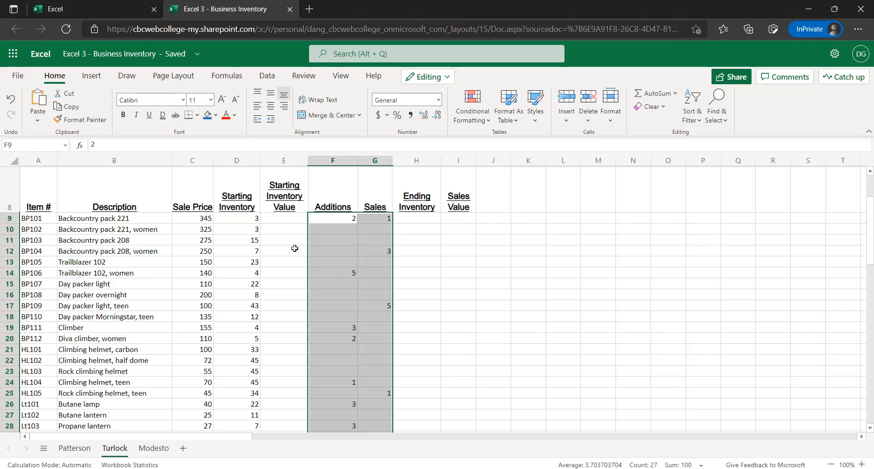
# Check the Additions and Sales figures against their headers down to the last item in row 61
pyautogui.click(291, 217)
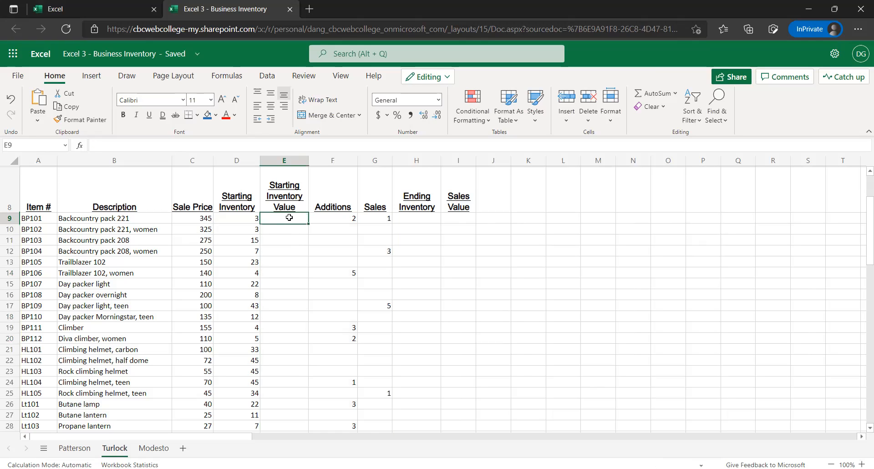
pyautogui.click(383, 215)
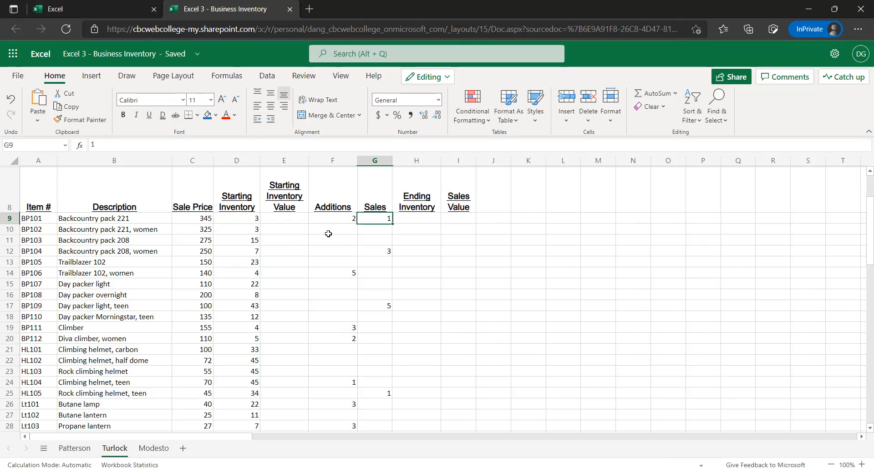
pyautogui.scroll(-1, 335, 243)
pyautogui.scroll(-3, 335, 244)
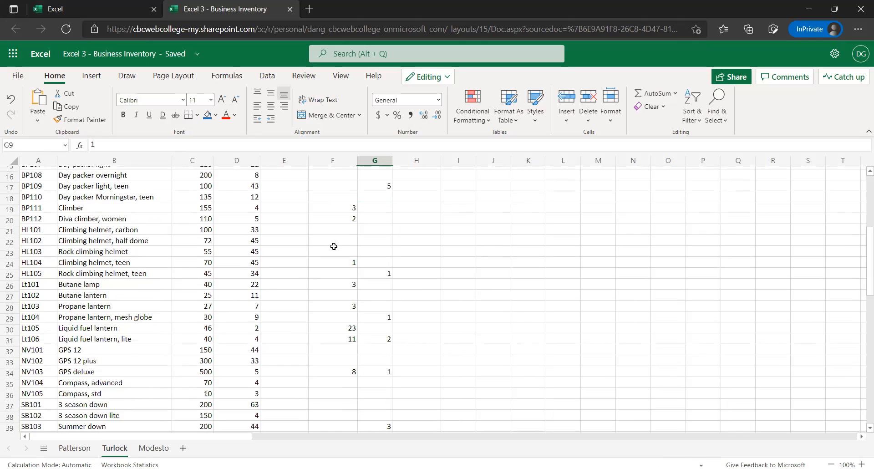
pyautogui.scroll(-6, 332, 252)
pyautogui.scroll(-3, 331, 257)
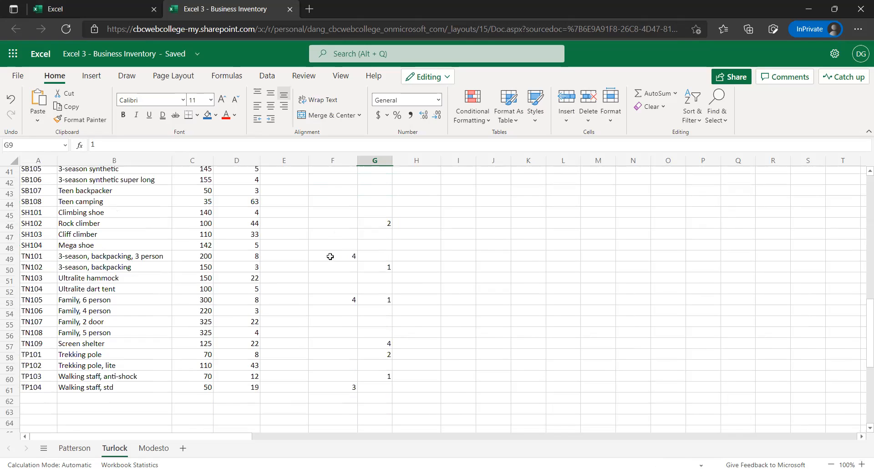
pyautogui.scroll(5, 334, 255)
pyautogui.scroll(4, 348, 256)
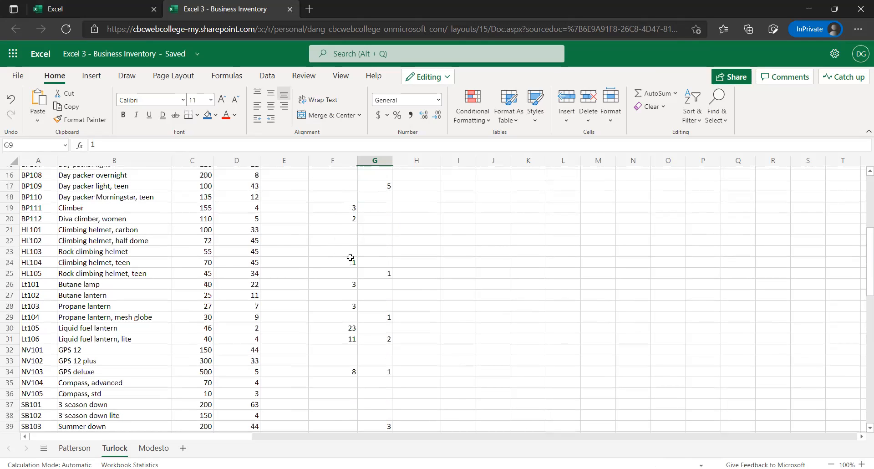
pyautogui.scroll(3, 318, 241)
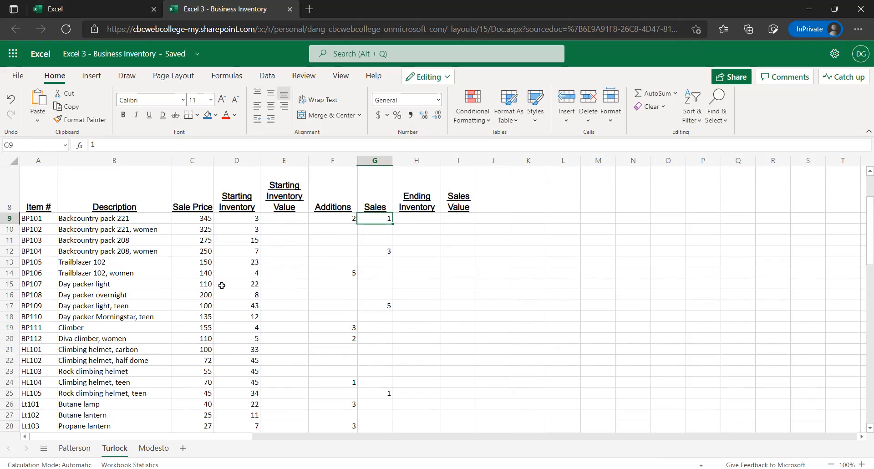
pyautogui.click(197, 167)
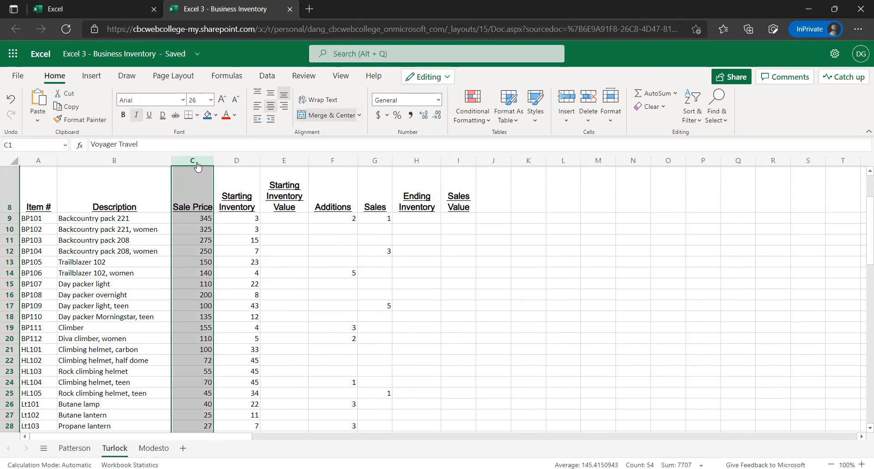
pyautogui.click(439, 105)
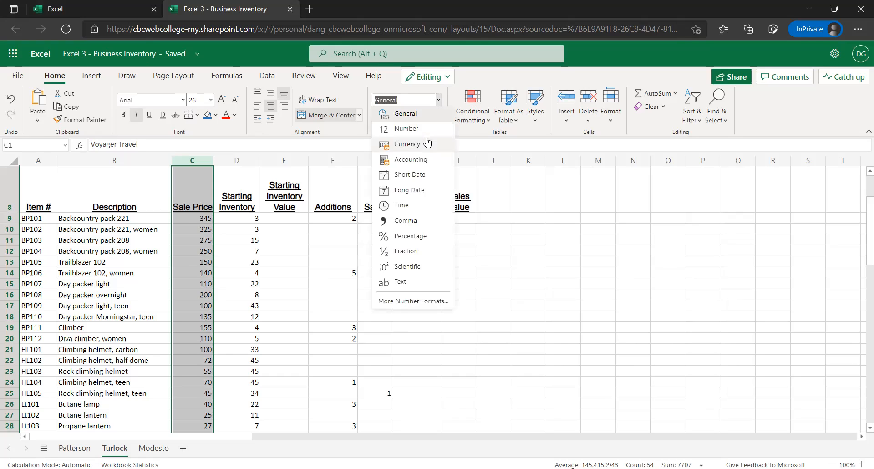
pyautogui.click(427, 143)
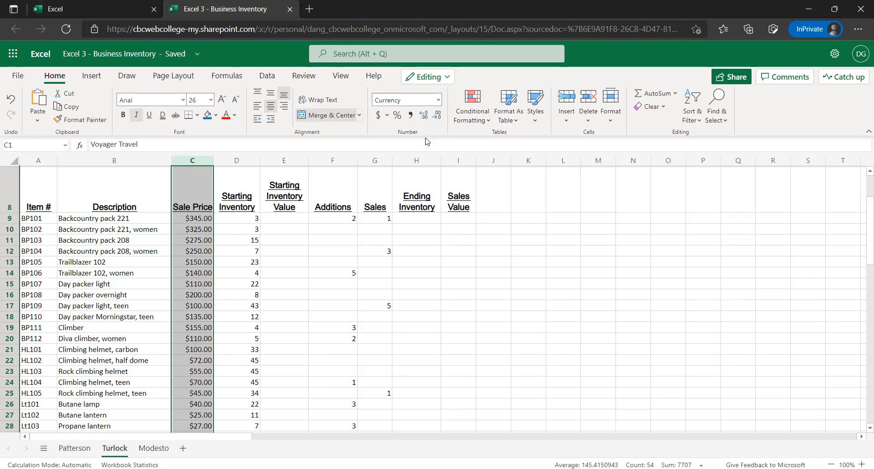
pyautogui.click(288, 162)
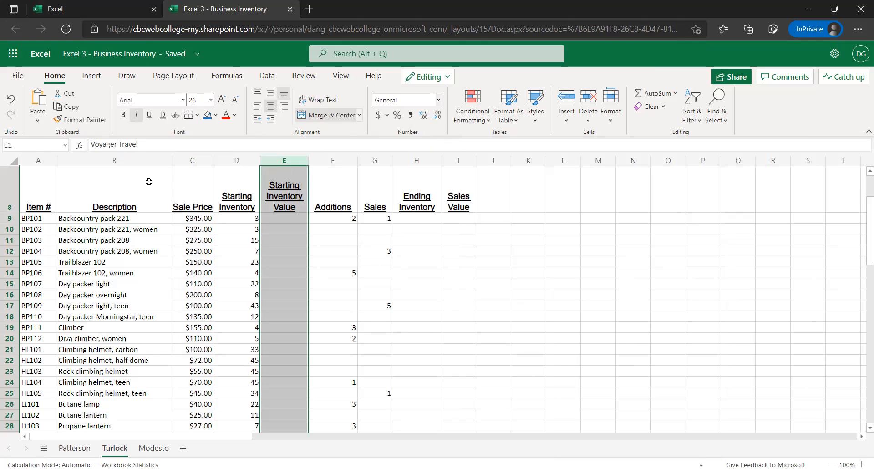
pyautogui.hotkey('ctrl', 'z')
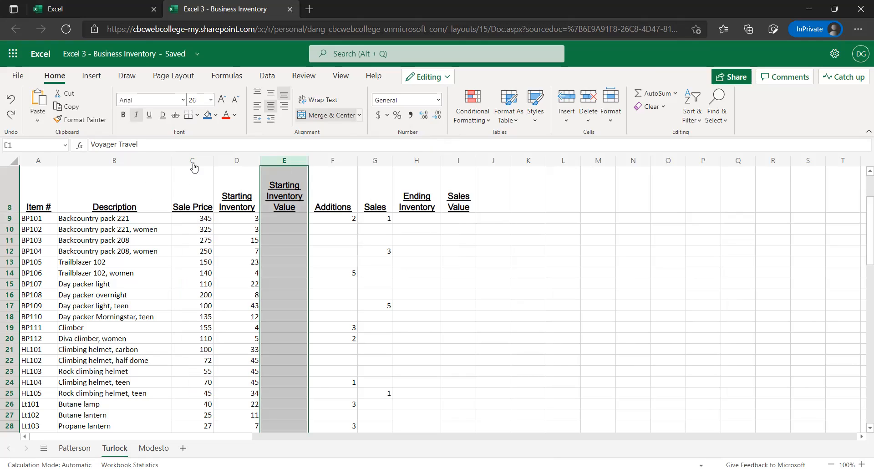
# Format the Sale Price, Starting Inventory Value and Sales Value columns (C, E and I) together as Currency
pyautogui.click(193, 170)
pyautogui.hotkey('ctrl', 'space')
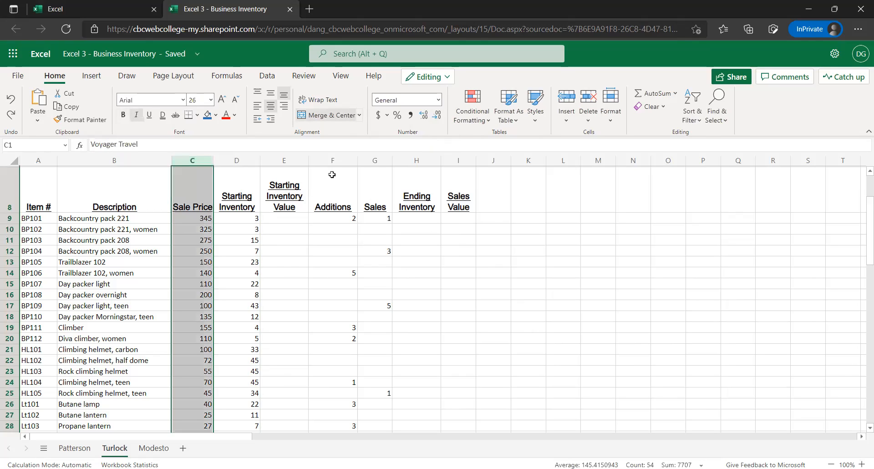
pyautogui.keyDown('ctrl'); pyautogui.click(282, 168); pyautogui.keyUp('ctrl')
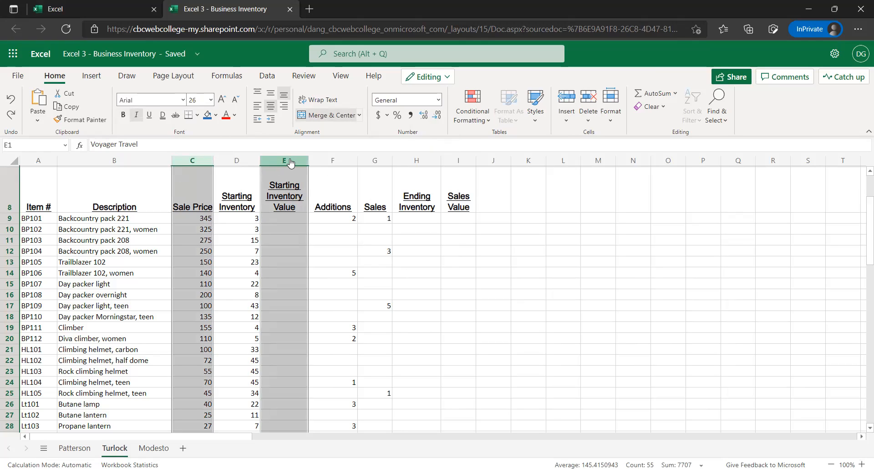
pyautogui.keyDown('ctrl'); pyautogui.click(460, 160); pyautogui.keyUp('ctrl')
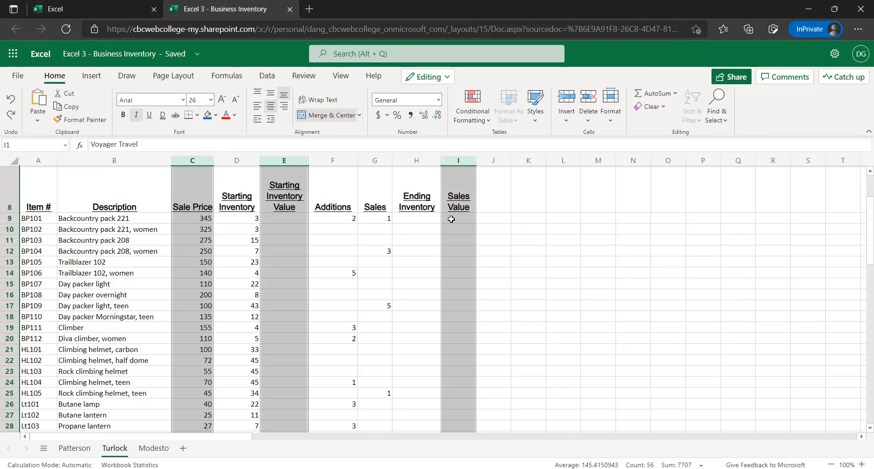
pyautogui.click(439, 101)
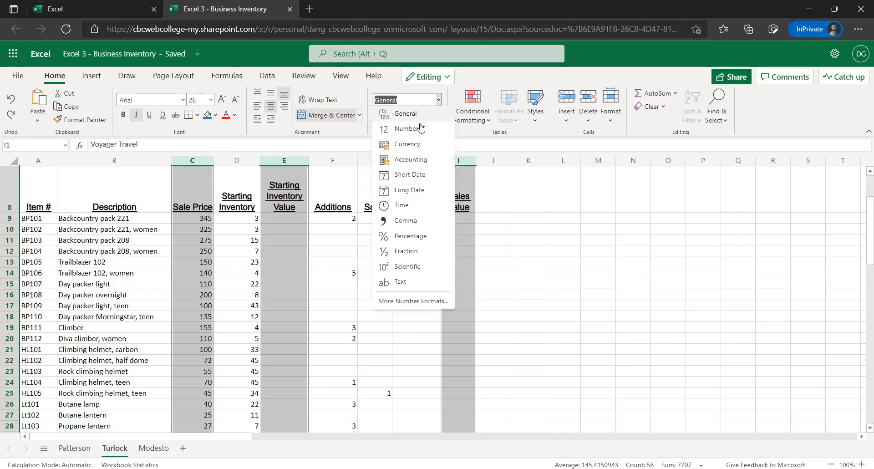
pyautogui.click(394, 147)
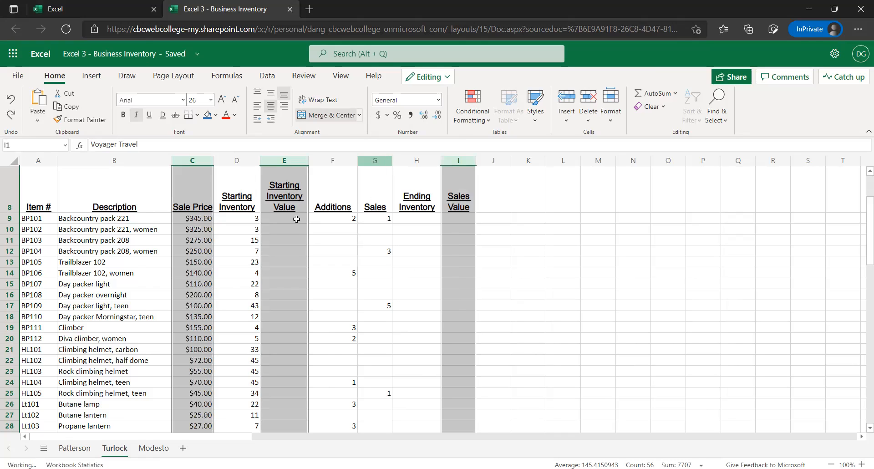
pyautogui.click(280, 221)
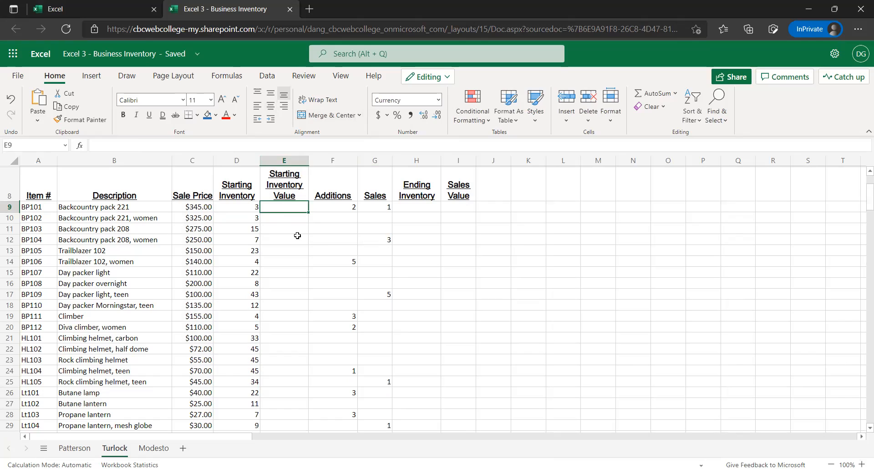
pyautogui.write('54')
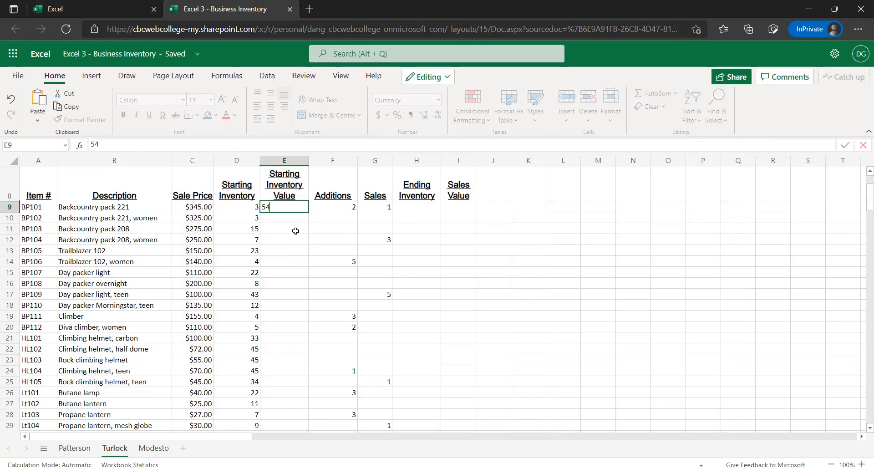
pyautogui.click(300, 208)
pyautogui.press('Delete')
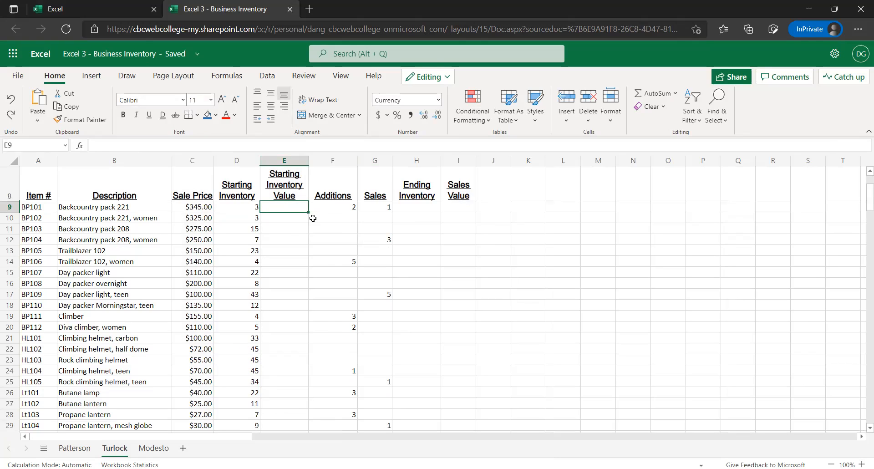
# Copy the Totals and Average rows (B29:I30) of the Patterson sheet for use below the Turlock item list
pyautogui.scroll(-9, 286, 234)
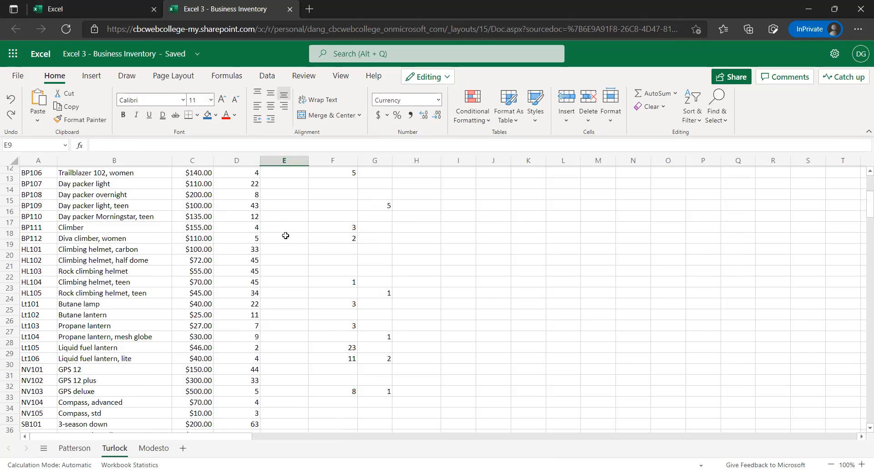
pyautogui.scroll(-4, 286, 235)
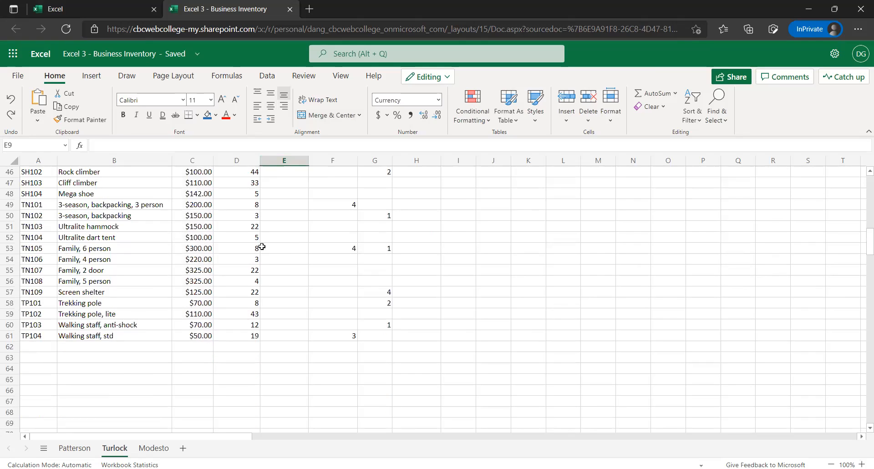
pyautogui.click(72, 347)
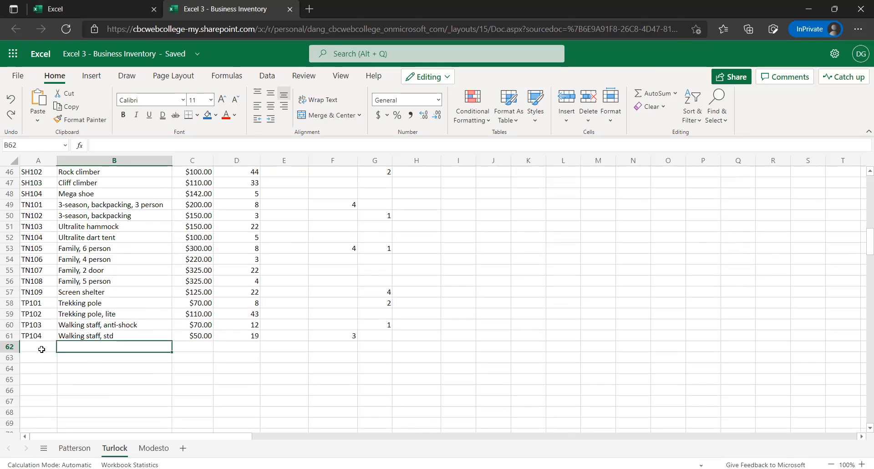
pyautogui.press('Down')
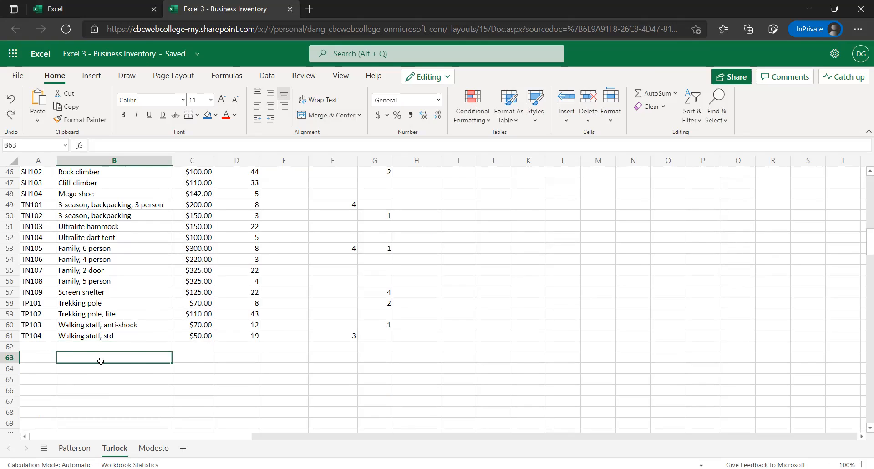
pyautogui.scroll(2, 100, 362)
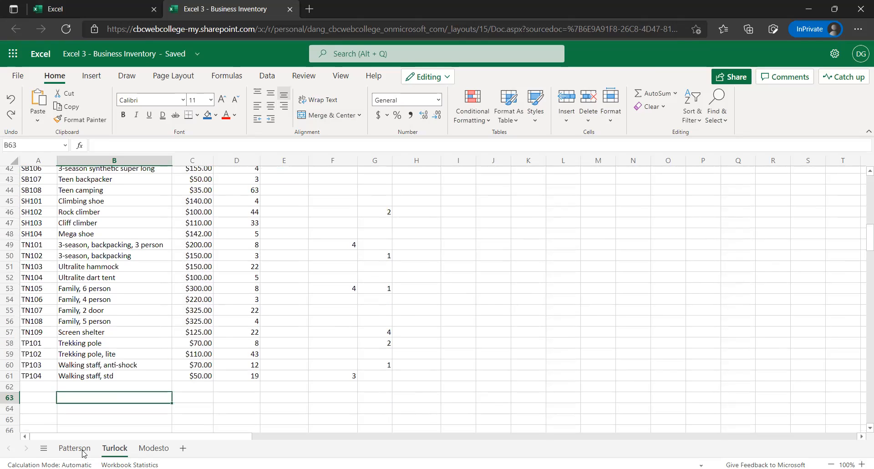
pyautogui.click(74, 449)
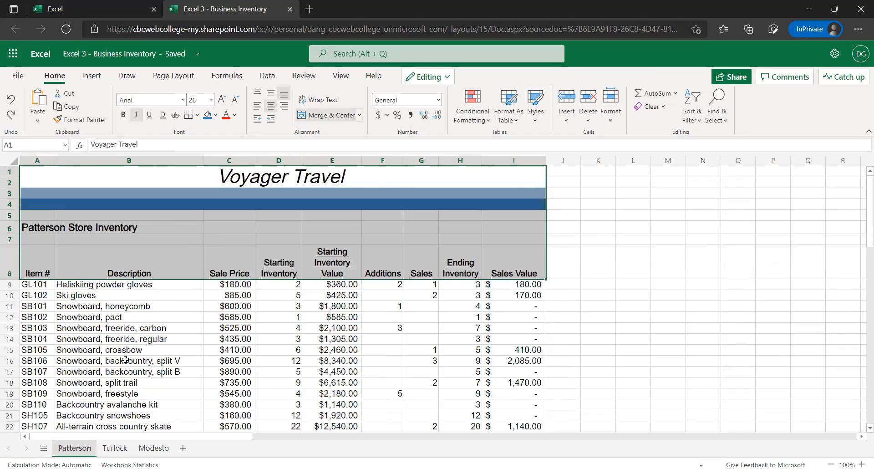
pyautogui.scroll(-4, 125, 360)
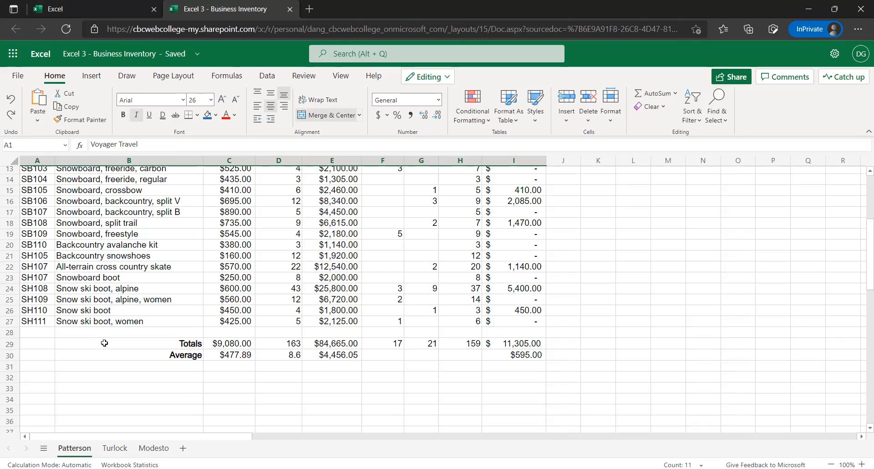
pyautogui.moveTo(105, 342); pyautogui.dragTo(346, 378)
pyautogui.moveTo(523, 352); pyautogui.dragTo(523, 354)
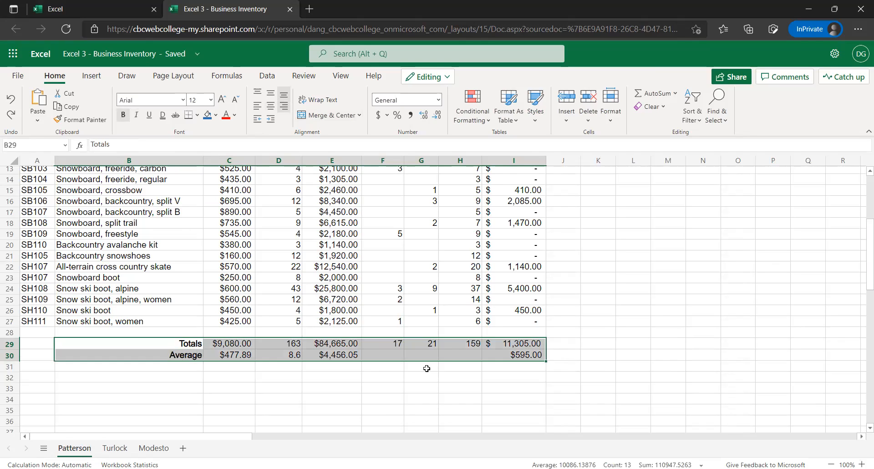
pyautogui.hotkey('ctrl', 'c')
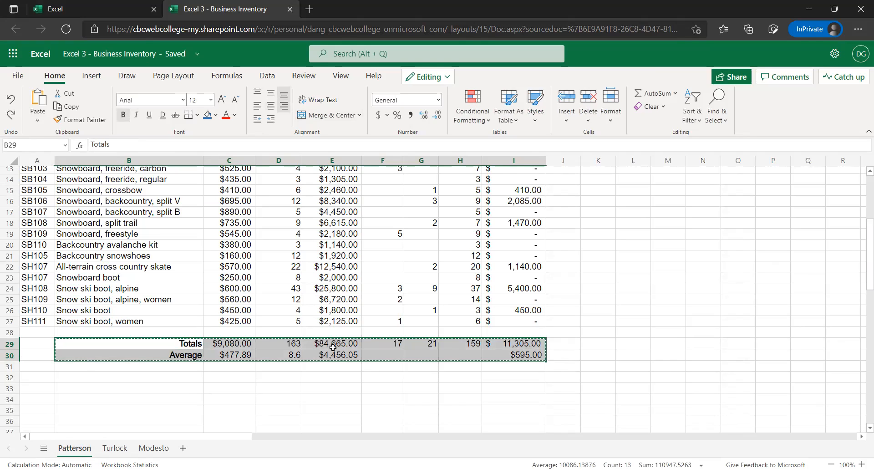
# Paste the Totals and Average rows at B63 of the Turlock sheet and widen column C to fit the total
pyautogui.click(121, 449)
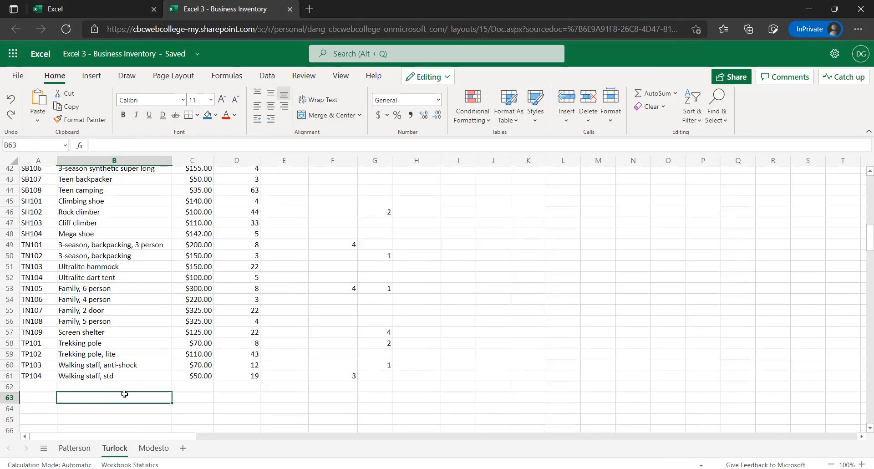
pyautogui.hotkey('ctrl', 'v')
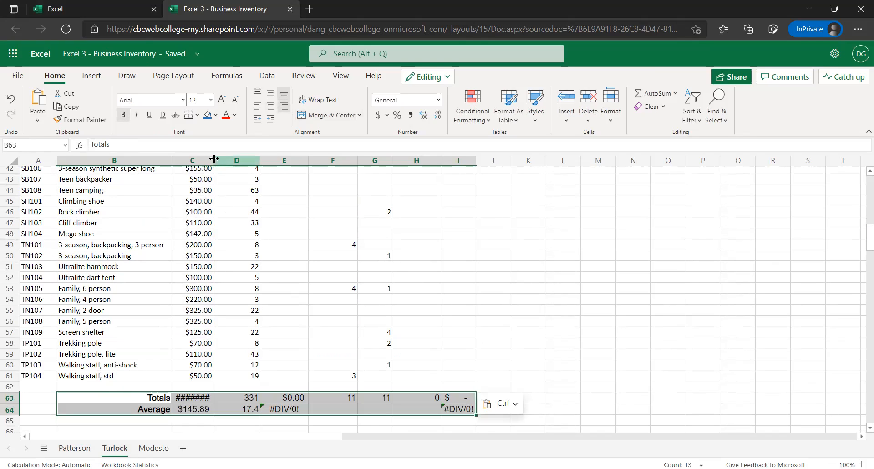
pyautogui.moveTo(214, 158); pyautogui.dragTo(225, 165)
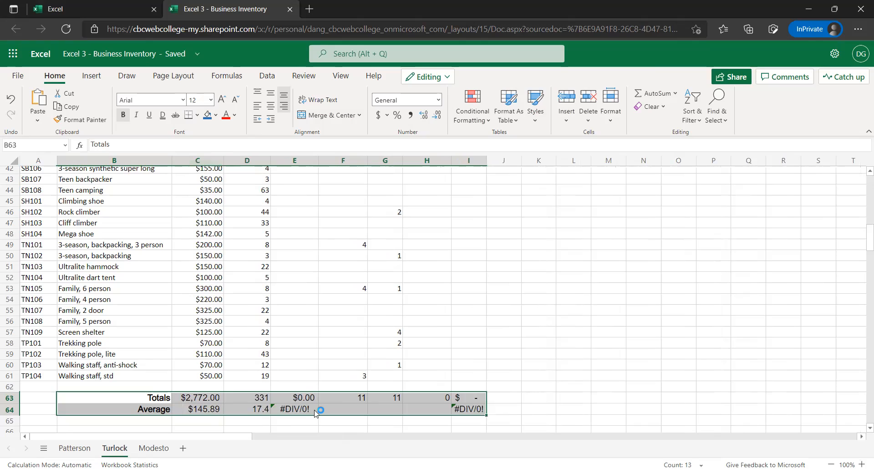
# Check the cell ranges in the pasted Average (E64) and Totals (C63) formulas against the first and last item rows
pyautogui.click(307, 419)
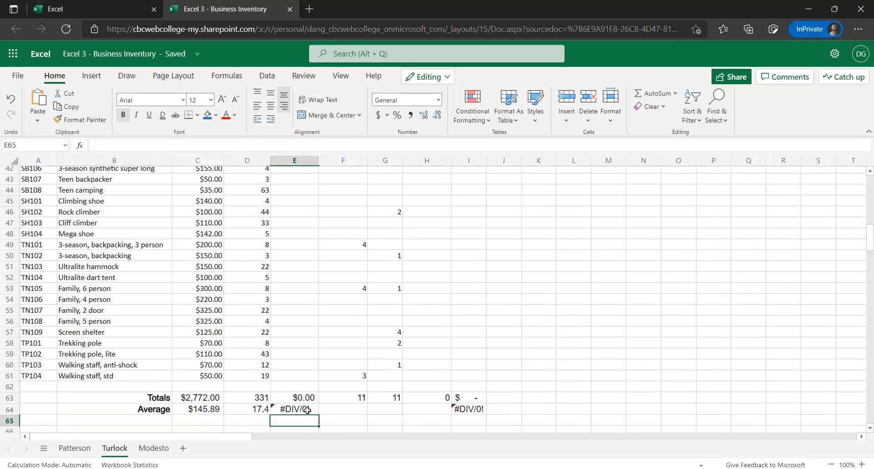
pyautogui.click(307, 409)
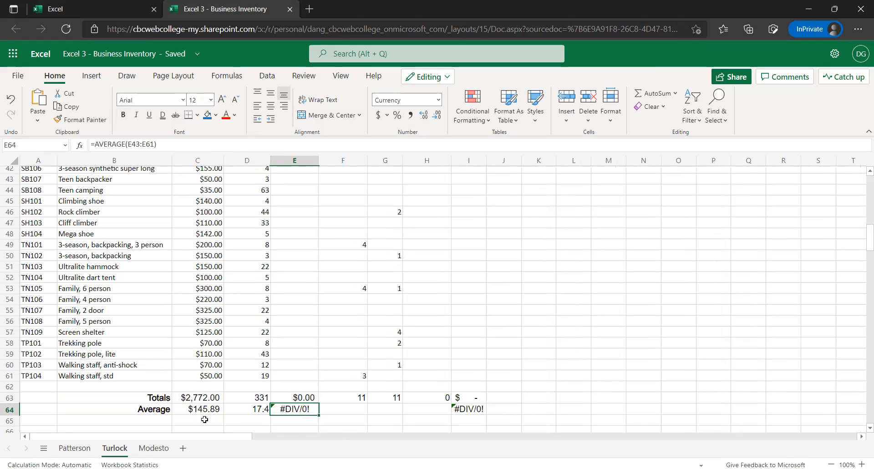
pyautogui.click(201, 398)
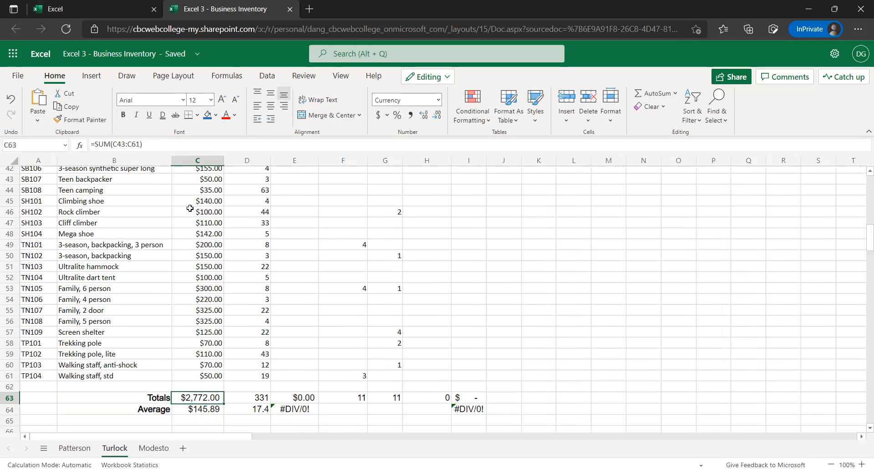
pyautogui.scroll(5, 194, 218)
pyautogui.scroll(8, 194, 218)
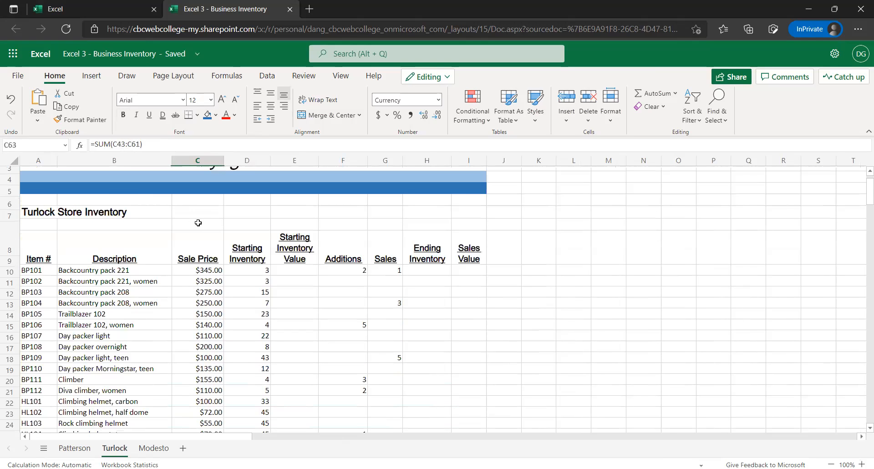
pyautogui.scroll(-10, 198, 222)
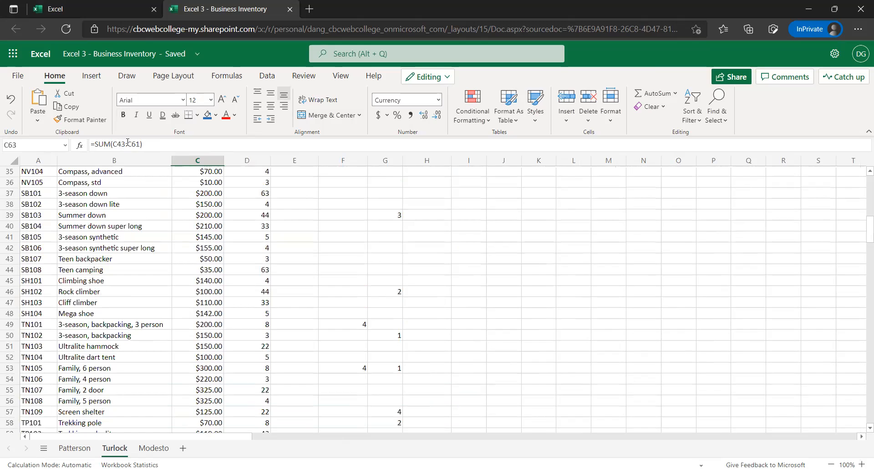
pyautogui.scroll(7, 245, 240)
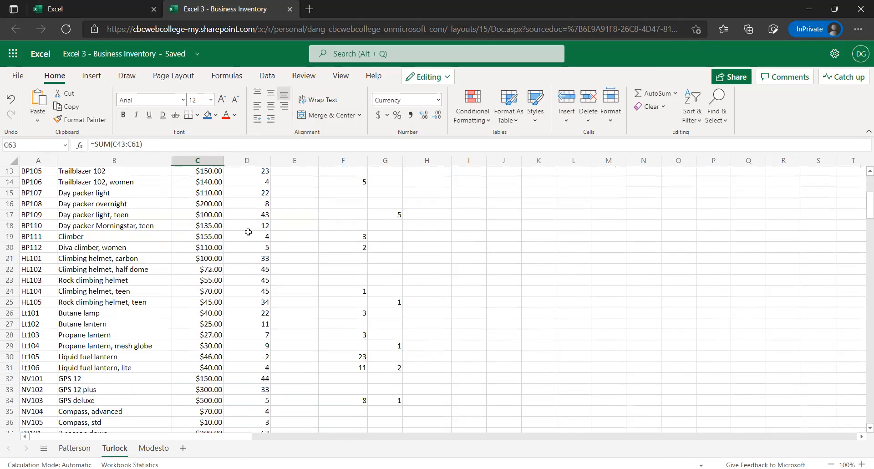
pyautogui.scroll(2, 245, 240)
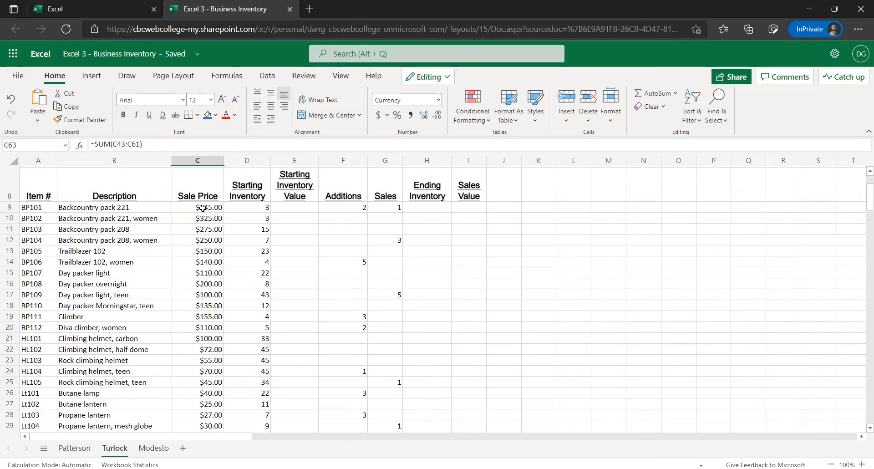
pyautogui.scroll(-1, 202, 218)
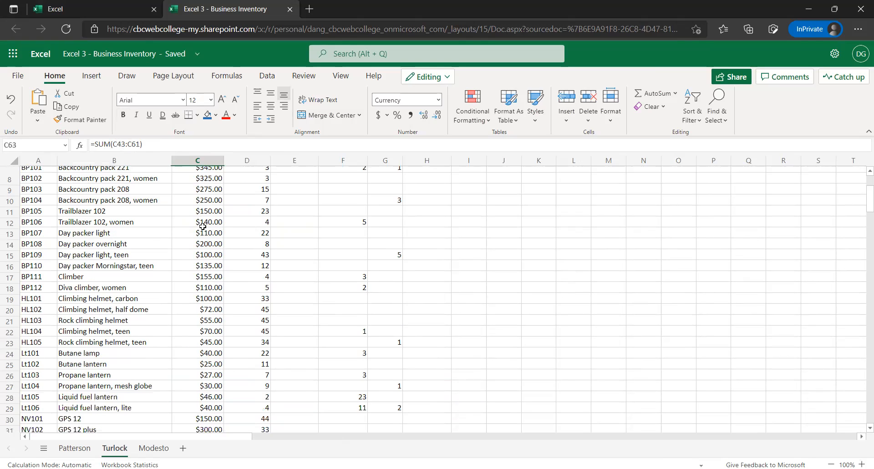
pyautogui.scroll(-10, 202, 226)
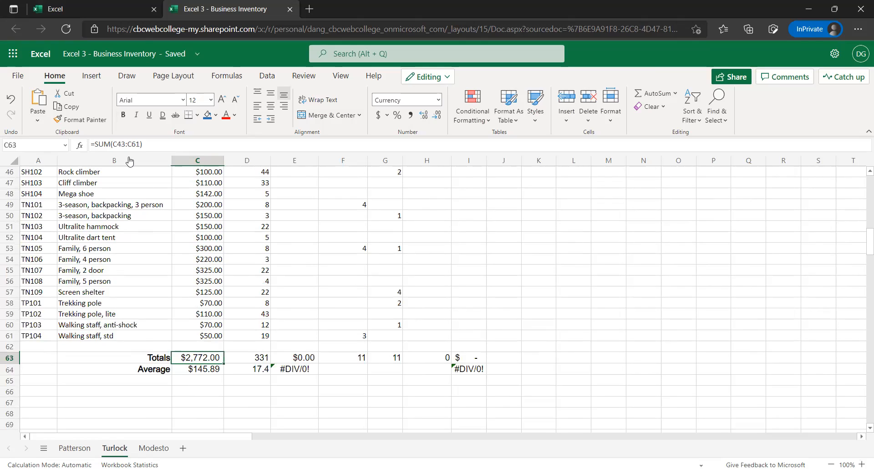
# Change the Sale Price total in C63 of the Turlock sheet to =SUM(C9:C61)
pyautogui.click(140, 145)
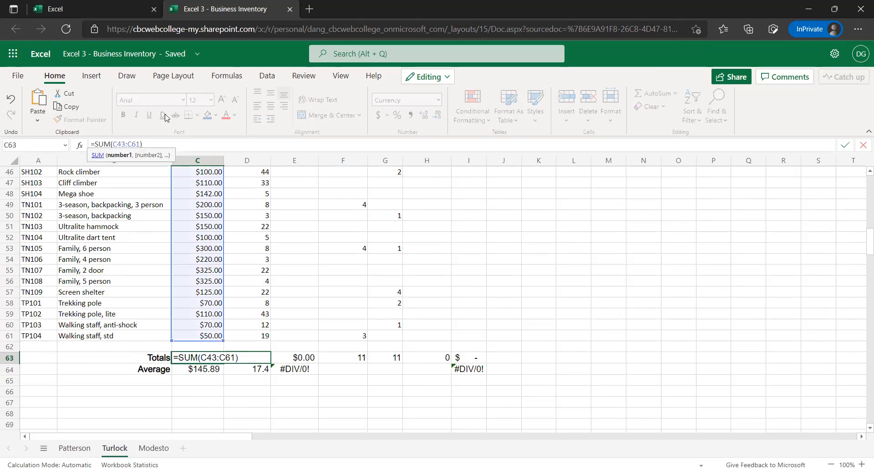
pyautogui.press('BackSpace')
pyautogui.press('BackSpace')
pyautogui.write('0')
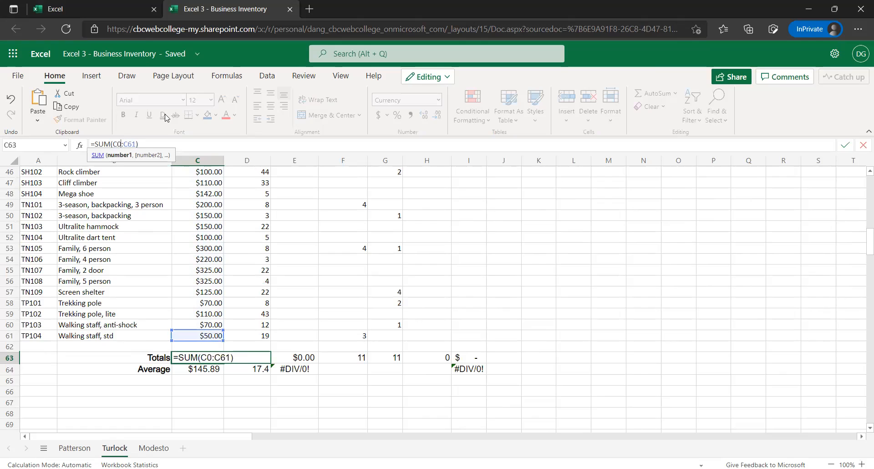
pyautogui.press('BackSpace')
pyautogui.write('9')
pyautogui.press('Return')
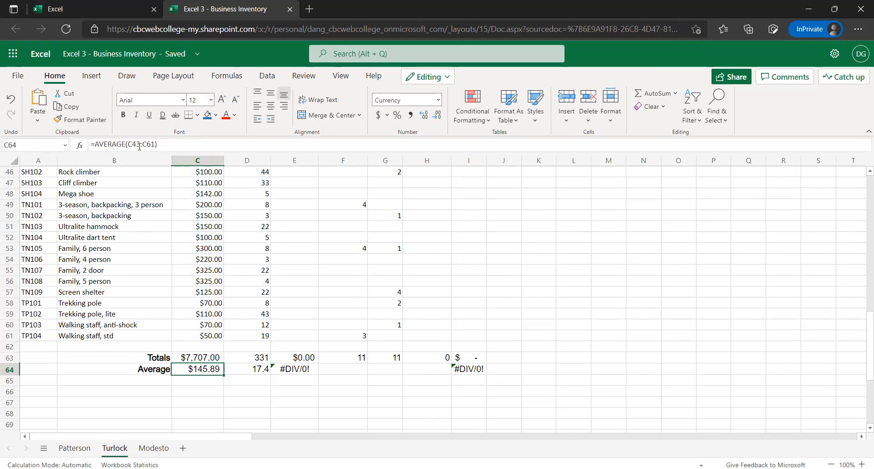
# Change the Sale Price average in C64 to =AVERAGE(C9:C61)
pyautogui.moveTo(139, 145); pyautogui.dragTo(134, 144)
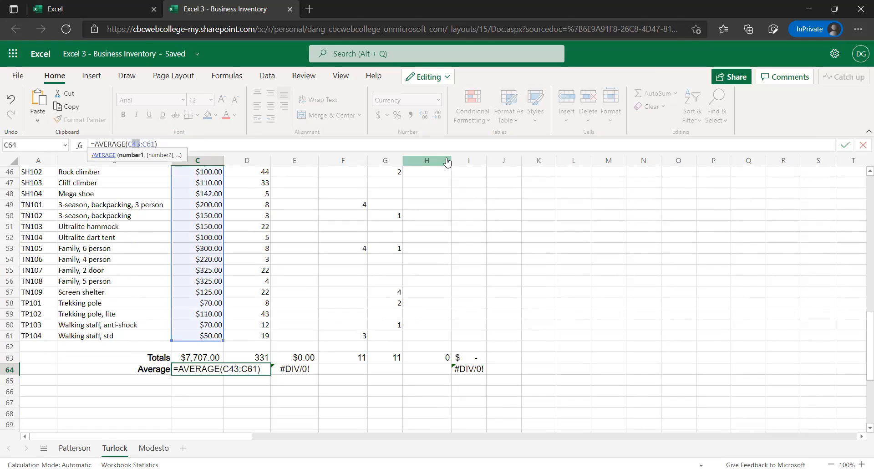
pyautogui.press('BackSpace')
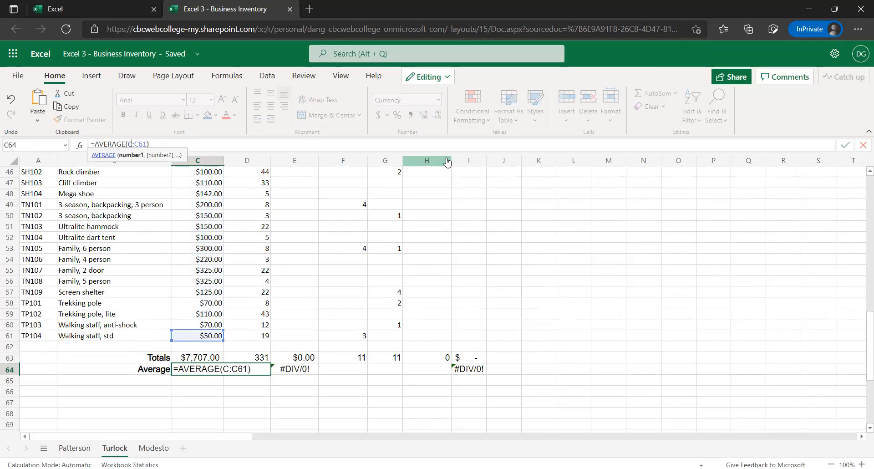
pyautogui.write('9')
pyautogui.press('Return')
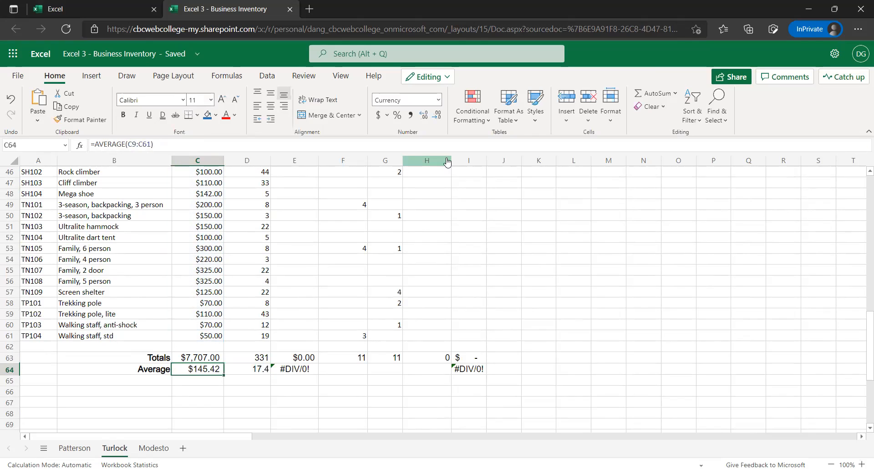
pyautogui.press('Up')
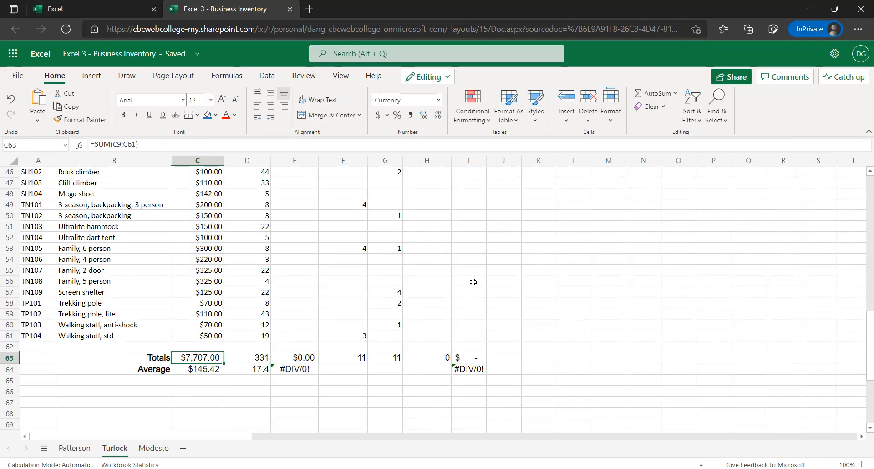
pyautogui.click(640, 100)
pyautogui.scroll(7, 237, 308)
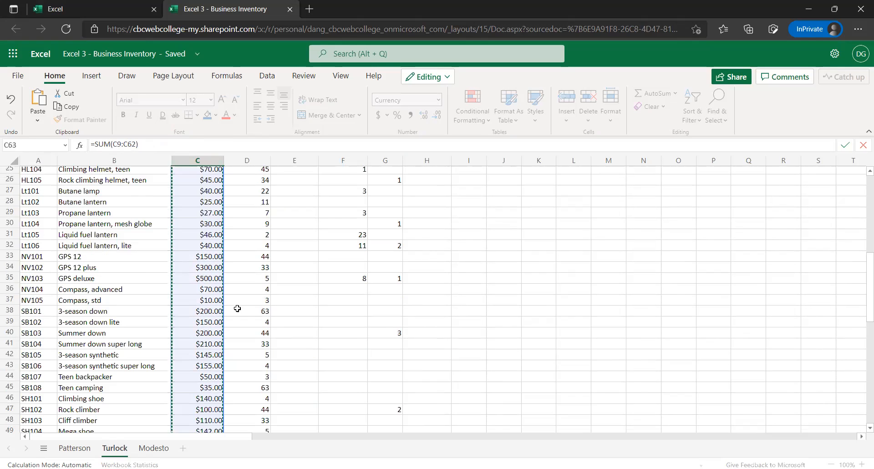
pyautogui.scroll(8, 235, 304)
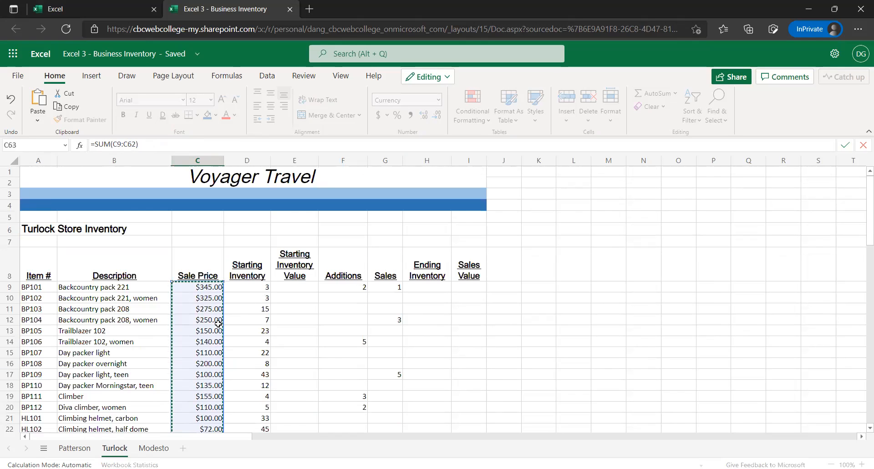
pyautogui.scroll(-16, 216, 323)
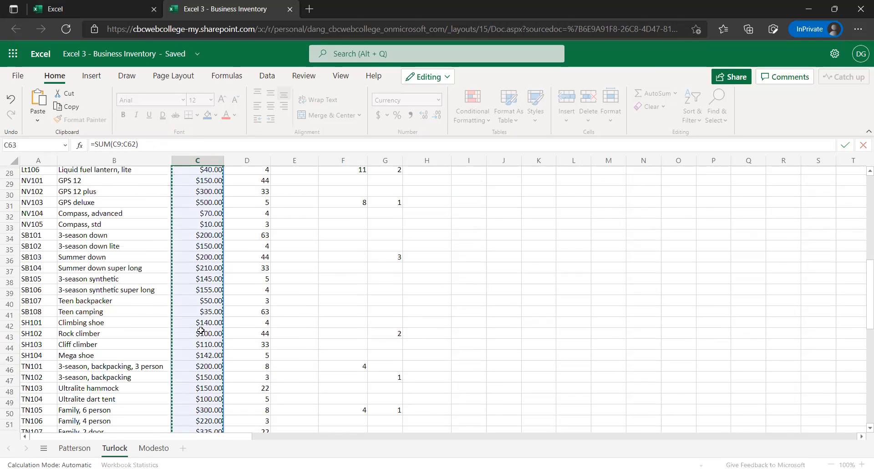
pyautogui.press('Escape')
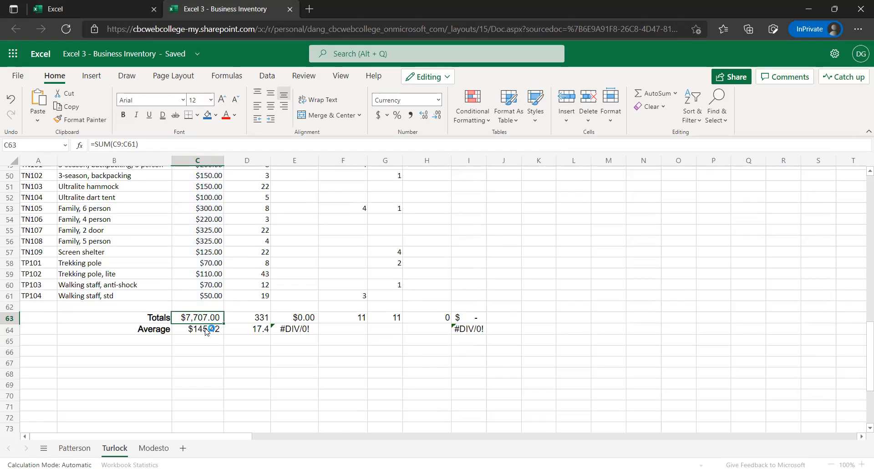
# Undo the last formula range edits and total the Sale Price column in C63 with AutoSum as =SUM(C9:C62)
pyautogui.hotkey('ctrl', 'z')
pyautogui.click(638, 94)
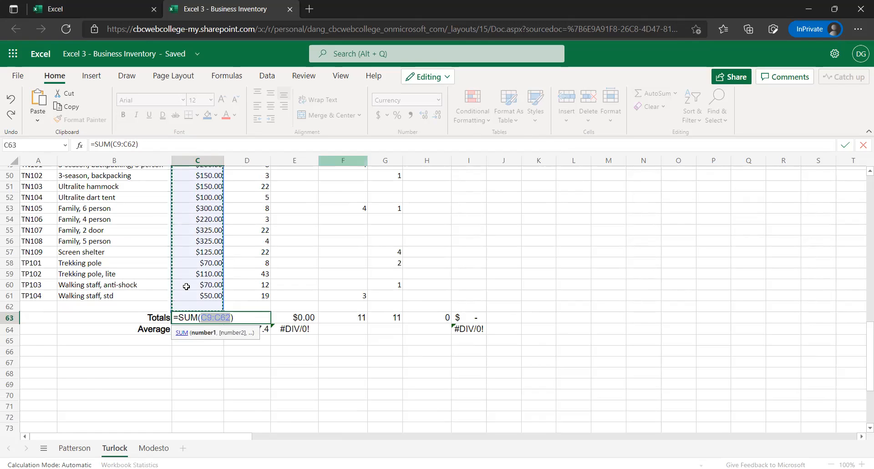
pyautogui.scroll(4, 186, 286)
pyautogui.scroll(10, 187, 282)
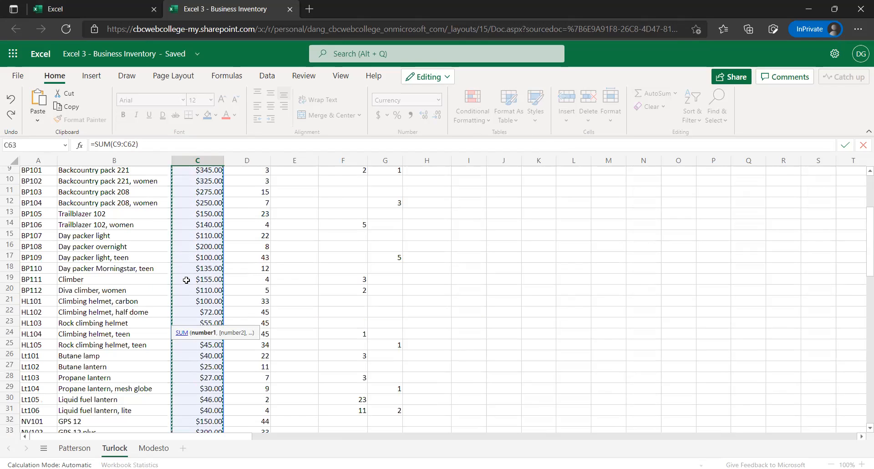
pyautogui.scroll(3, 186, 280)
pyautogui.scroll(-7, 184, 287)
pyautogui.scroll(-6, 184, 288)
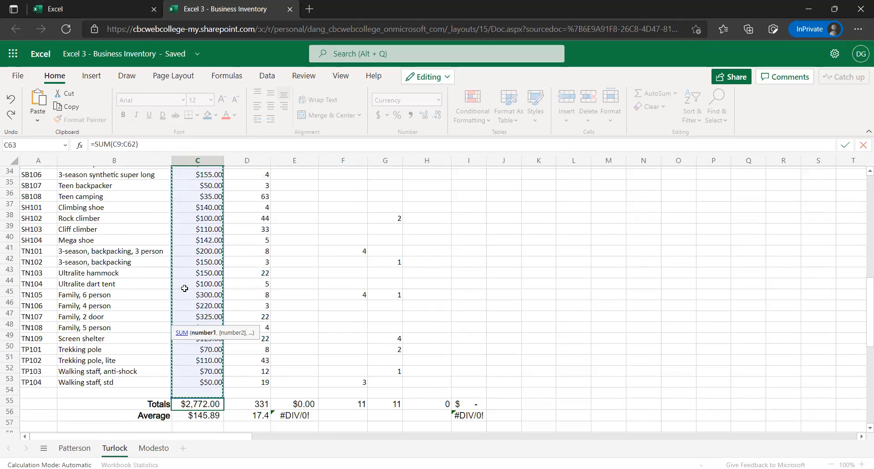
pyautogui.scroll(-2, 235, 346)
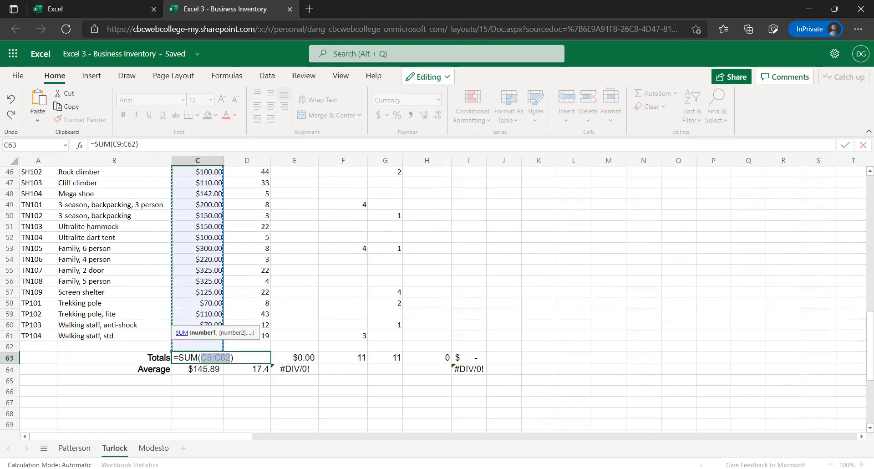
pyautogui.press('Return')
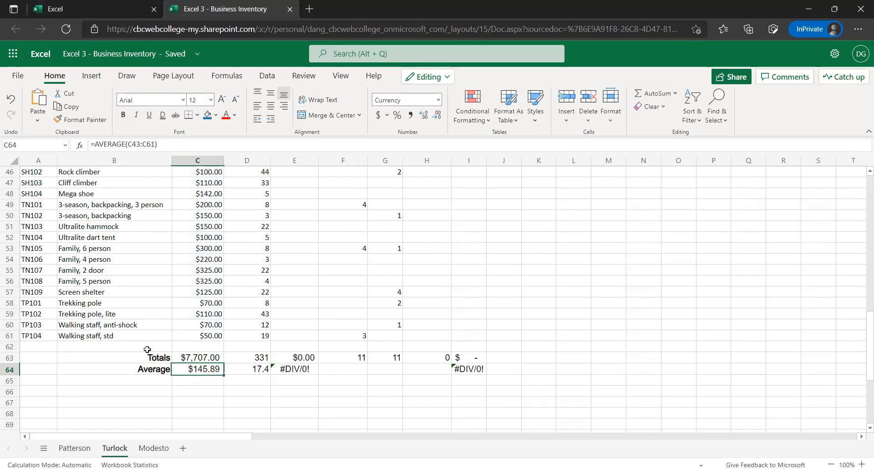
# Extend the Sale Price average in C64 to cover all item rows, making it =AVERAGE(C9:C61)
pyautogui.scroll(1, 185, 373)
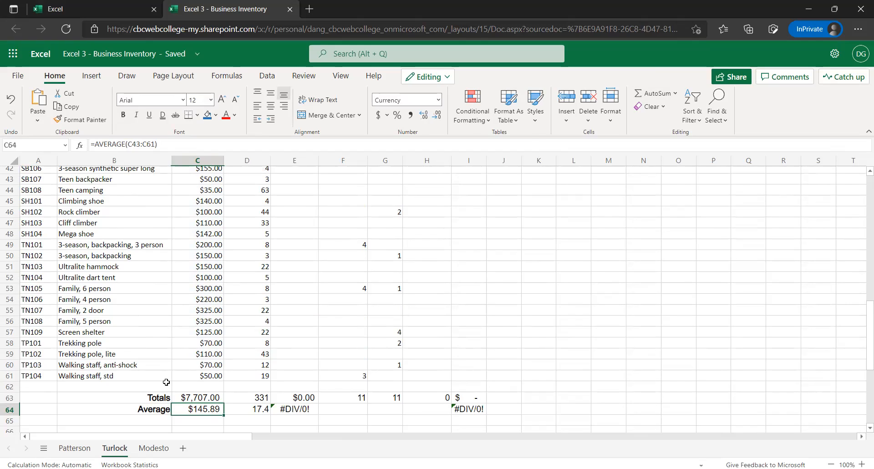
pyautogui.click(165, 147)
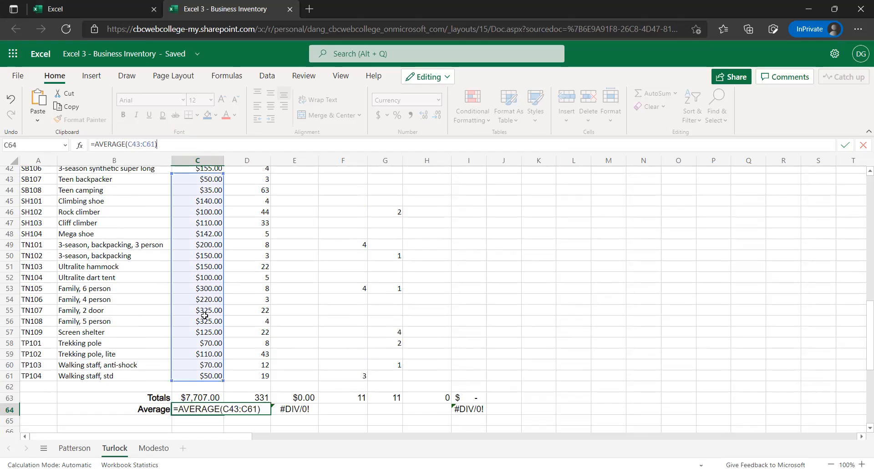
pyautogui.scroll(1, 194, 321)
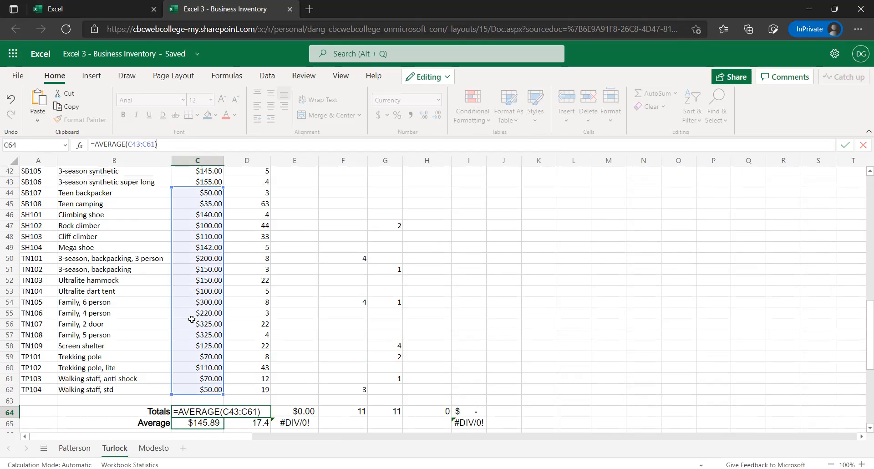
pyautogui.scroll(3, 196, 314)
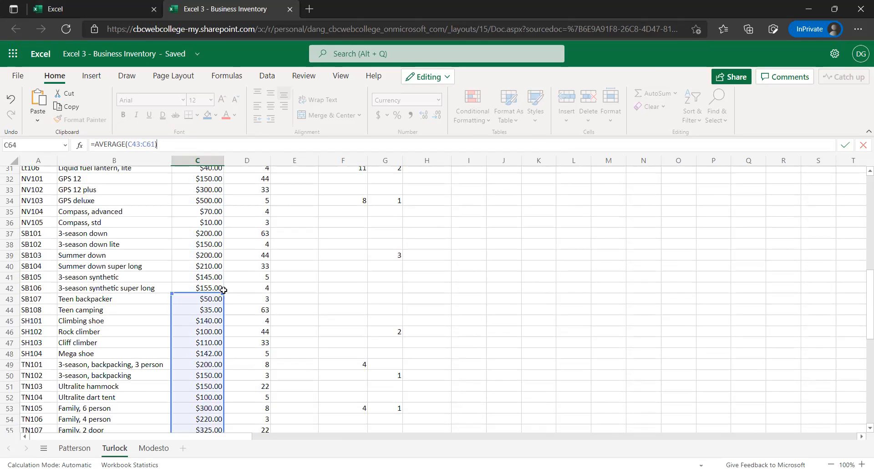
pyautogui.moveTo(224, 292); pyautogui.dragTo(219, 144)
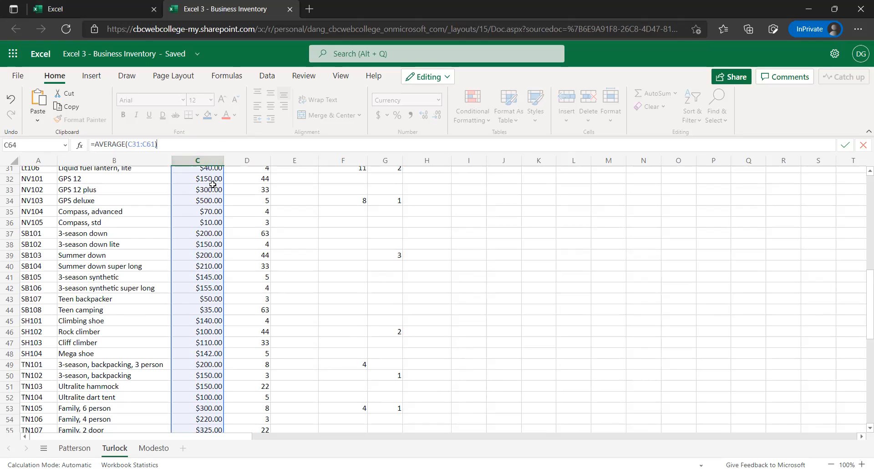
pyautogui.scroll(2, 213, 330)
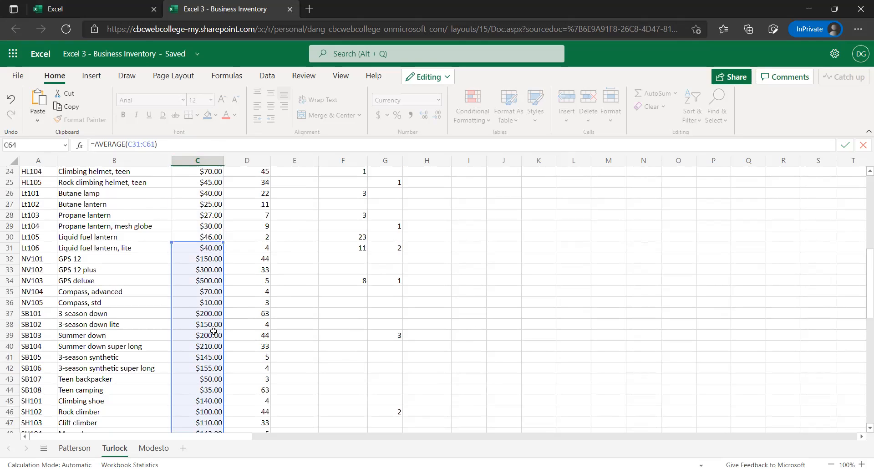
pyautogui.scroll(4, 223, 355)
pyautogui.moveTo(221, 360); pyautogui.dragTo(210, 171)
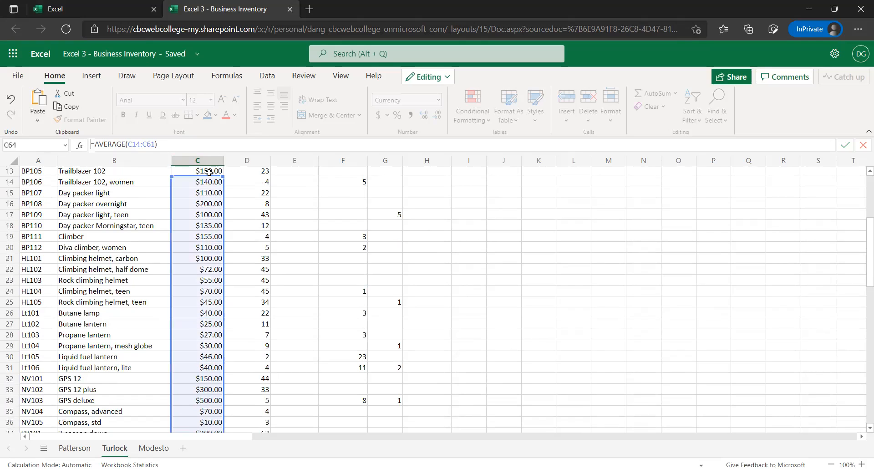
pyautogui.scroll(2, 226, 249)
pyautogui.moveTo(222, 245); pyautogui.dragTo(217, 206)
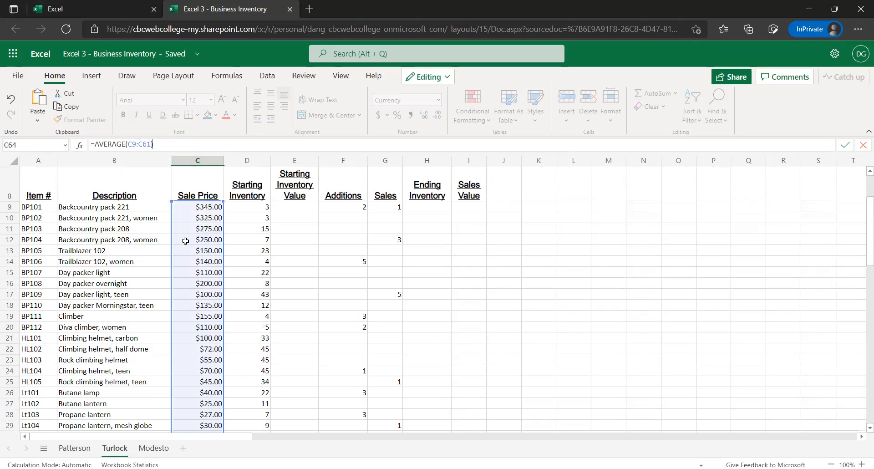
pyautogui.scroll(-4, 166, 258)
pyautogui.scroll(-5, 169, 262)
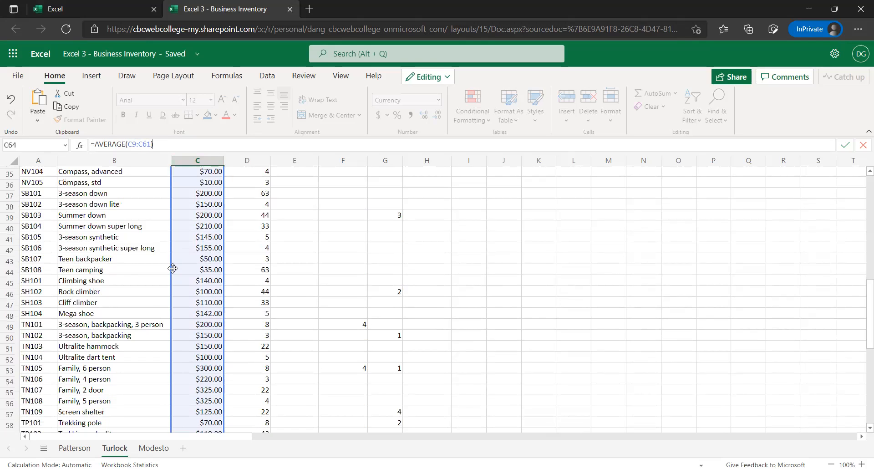
pyautogui.scroll(-2, 173, 266)
pyautogui.scroll(-3, 174, 266)
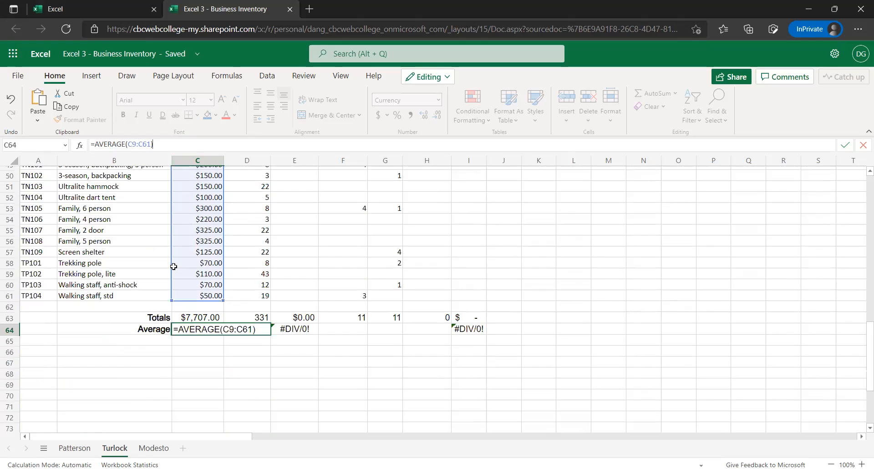
pyautogui.press('Return')
# Fill the total and average formulas in C63:C64 across to columns D and E
pyautogui.press('Up')
pyautogui.press('Up')
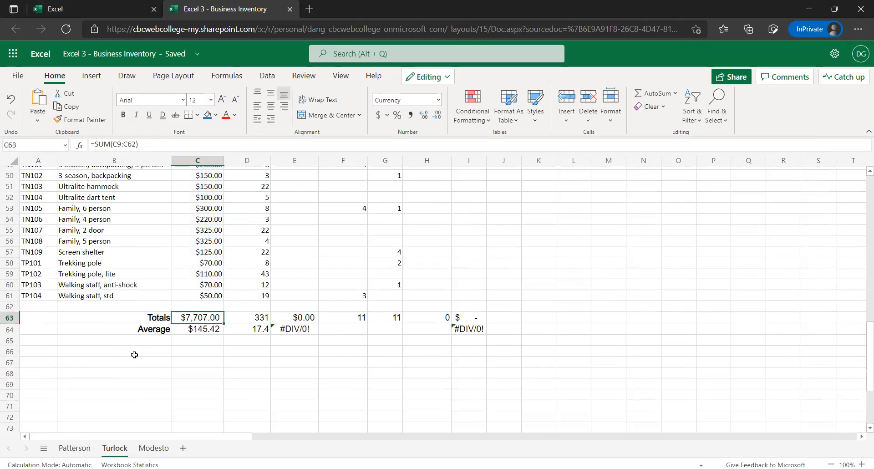
pyautogui.keyDown('shift'); pyautogui.click(207, 328); pyautogui.keyUp('shift')
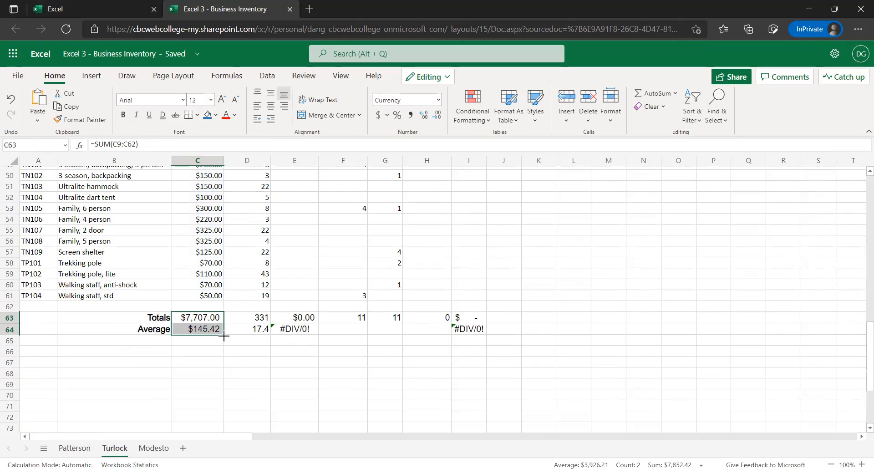
pyautogui.moveTo(224, 336); pyautogui.dragTo(300, 332)
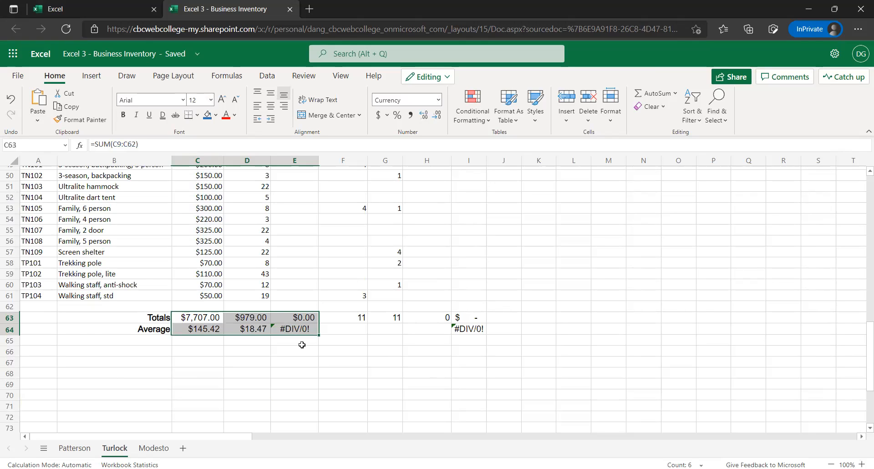
# Copy the Starting Inventory Value total and average in E63:E64 to the Sales Value column at I63:I64
pyautogui.scroll(3, 302, 345)
pyautogui.scroll(10, 301, 339)
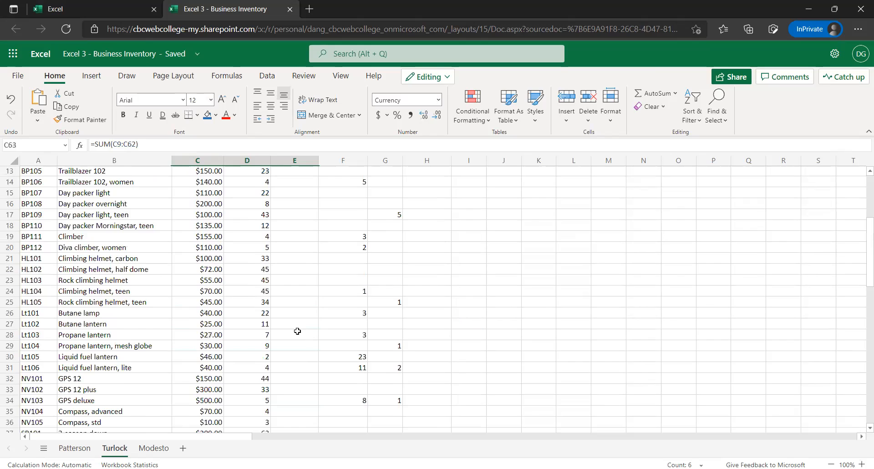
pyautogui.scroll(4, 297, 331)
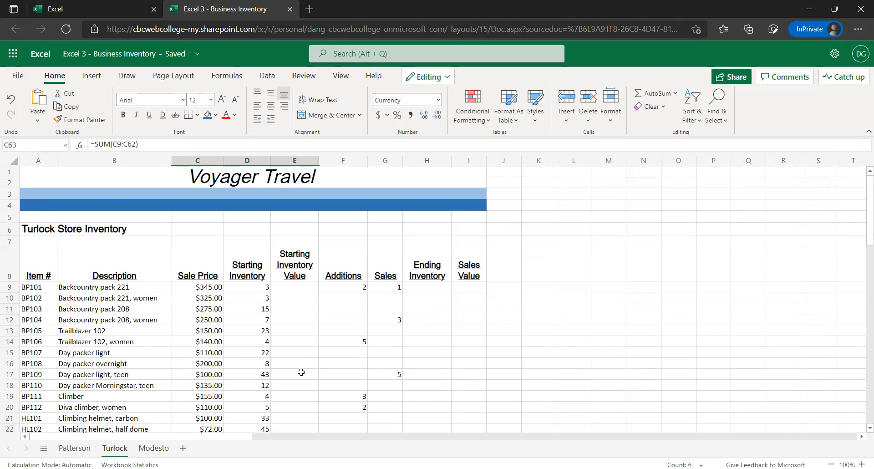
pyautogui.scroll(-13, 298, 369)
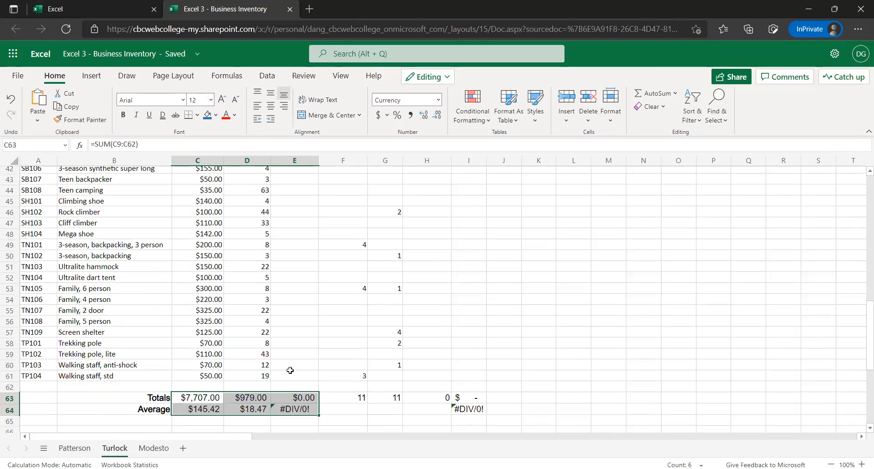
pyautogui.scroll(-1, 298, 362)
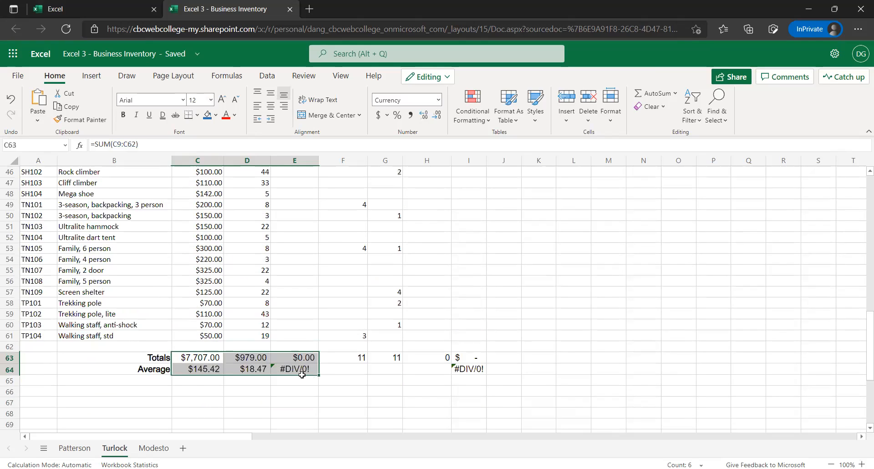
pyautogui.click(296, 359)
pyautogui.moveTo(295, 369); pyautogui.dragTo(299, 369)
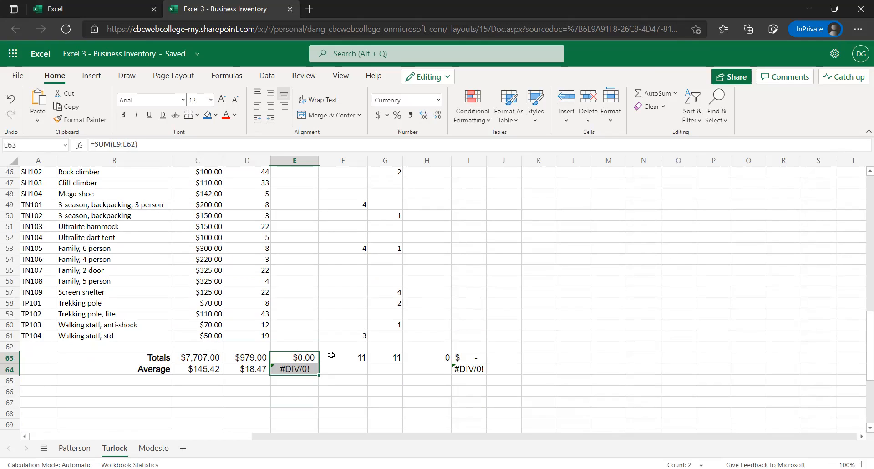
pyautogui.hotkey('ctrl', 'c')
pyautogui.click(474, 357)
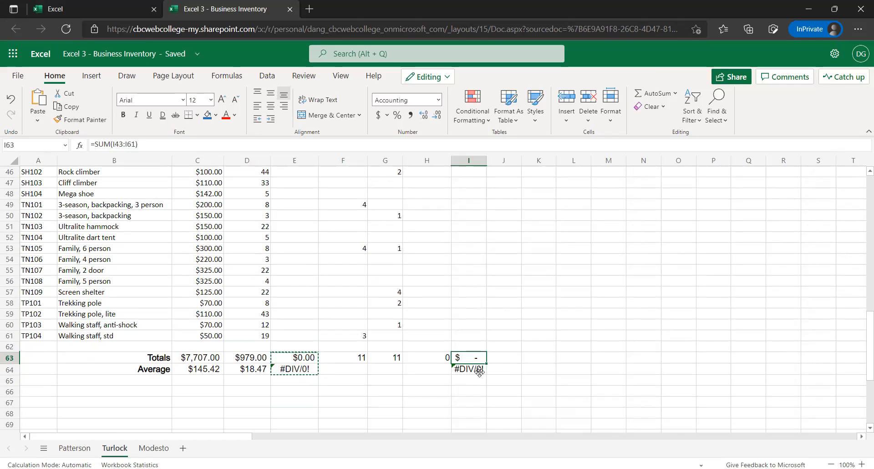
pyautogui.hotkey('ctrl', 'v')
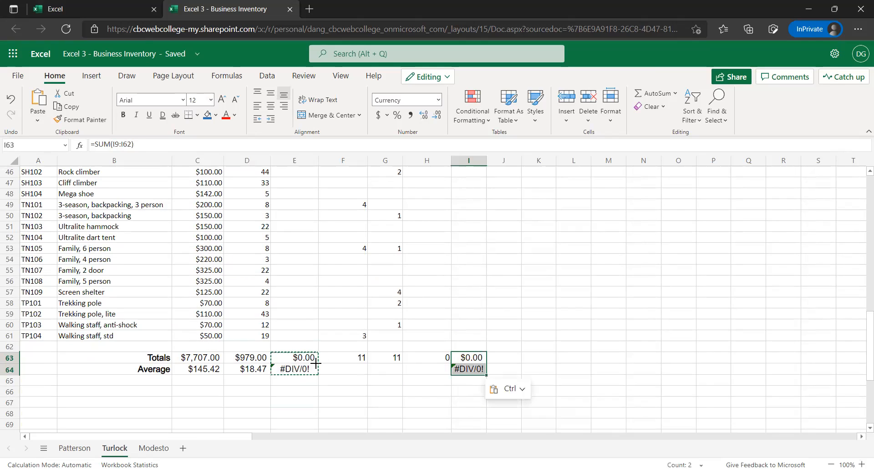
# Check the total formulas in F63:H63, and replace them by filling the E63 total across to H63
pyautogui.click(317, 362)
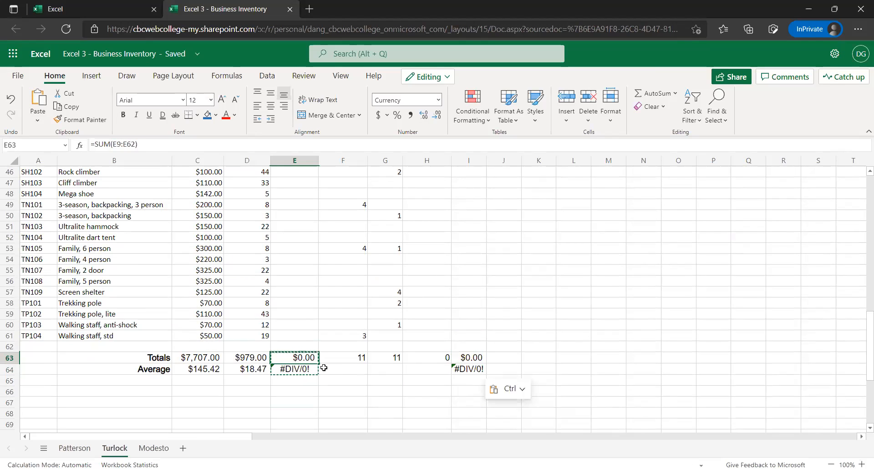
pyautogui.click(351, 358)
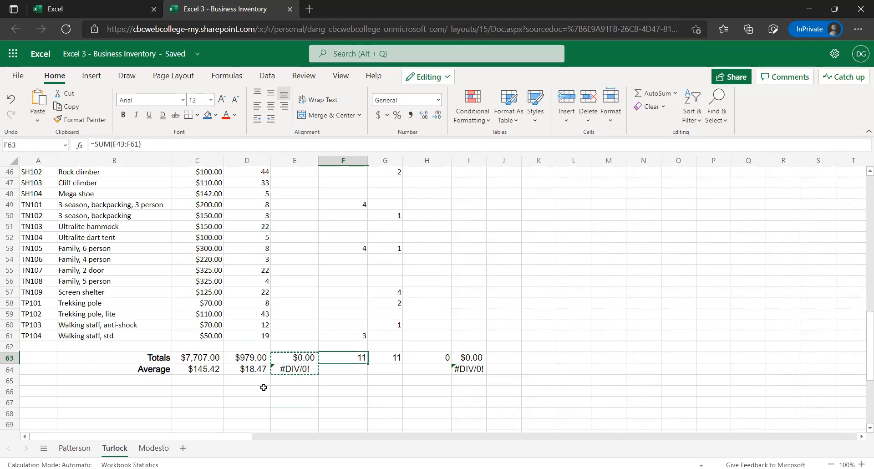
pyautogui.click(392, 358)
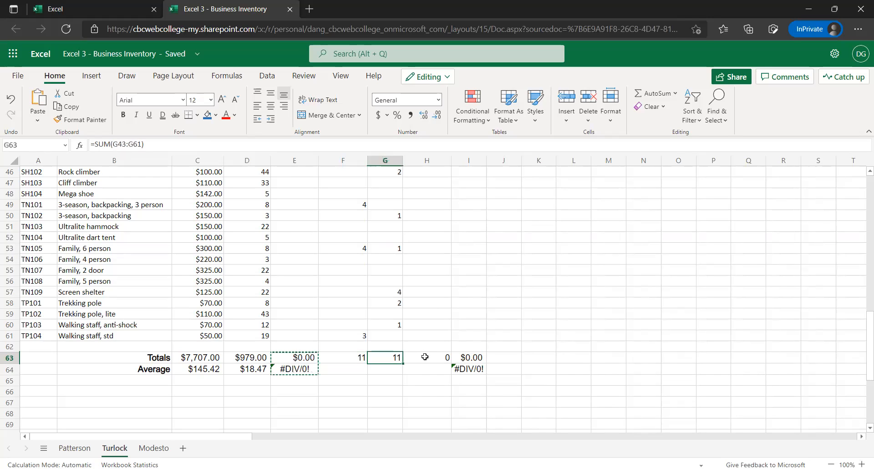
pyautogui.click(424, 357)
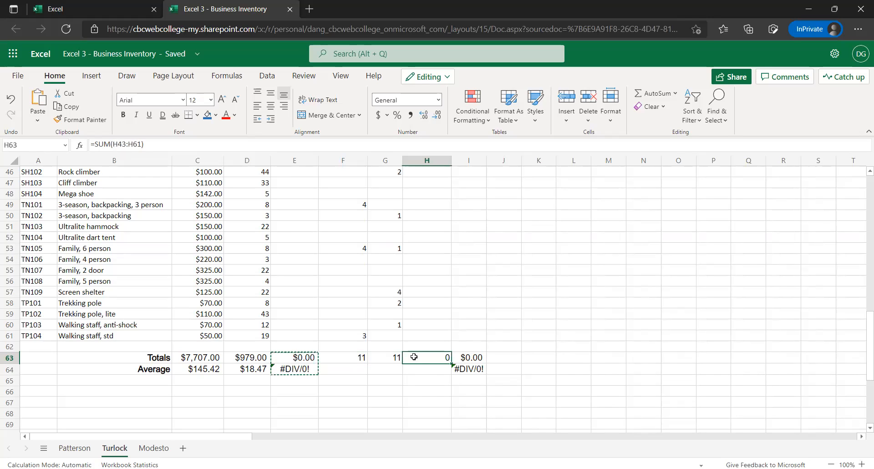
pyautogui.click(304, 357)
pyautogui.moveTo(309, 363); pyautogui.dragTo(305, 357)
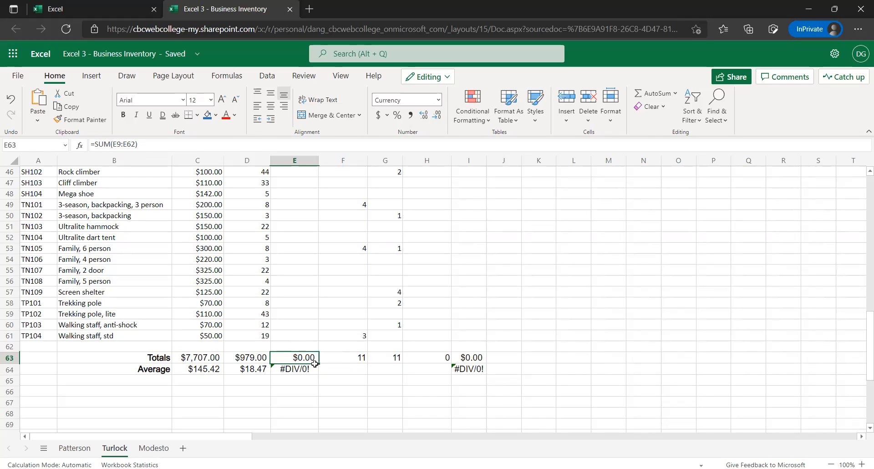
pyautogui.moveTo(320, 362); pyautogui.dragTo(448, 358)
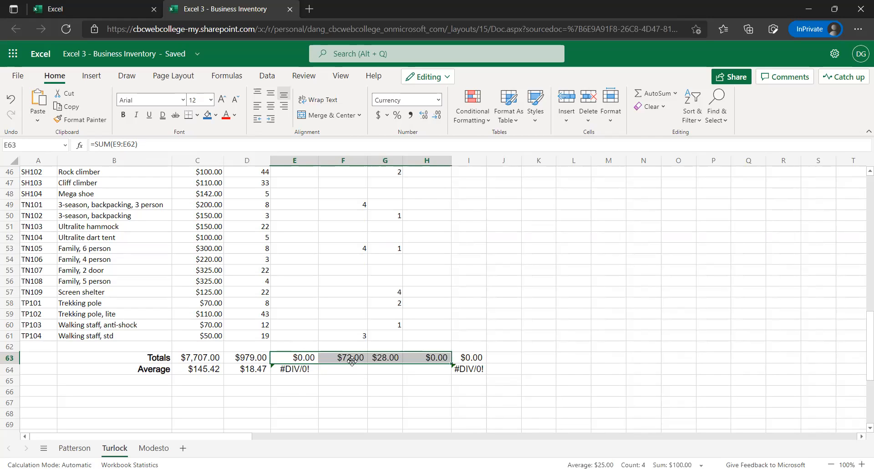
# Format the Additions, Sales and Ending Inventory totals in F63:H63 with the General number format
pyautogui.scroll(7, 371, 382)
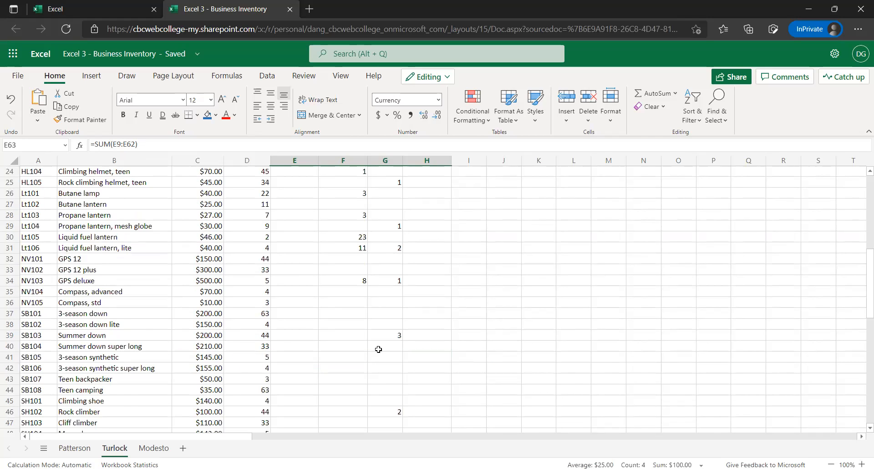
pyautogui.scroll(4, 382, 364)
pyautogui.scroll(-12, 382, 365)
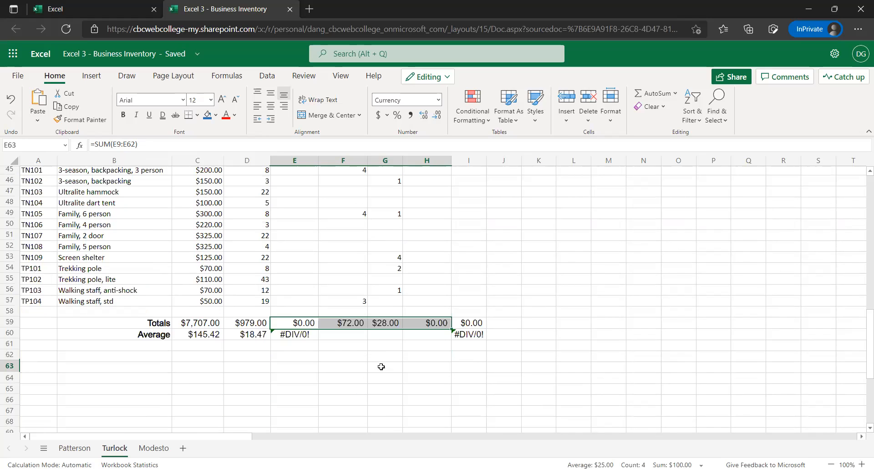
pyautogui.click(339, 327)
pyautogui.moveTo(344, 318); pyautogui.dragTo(404, 325)
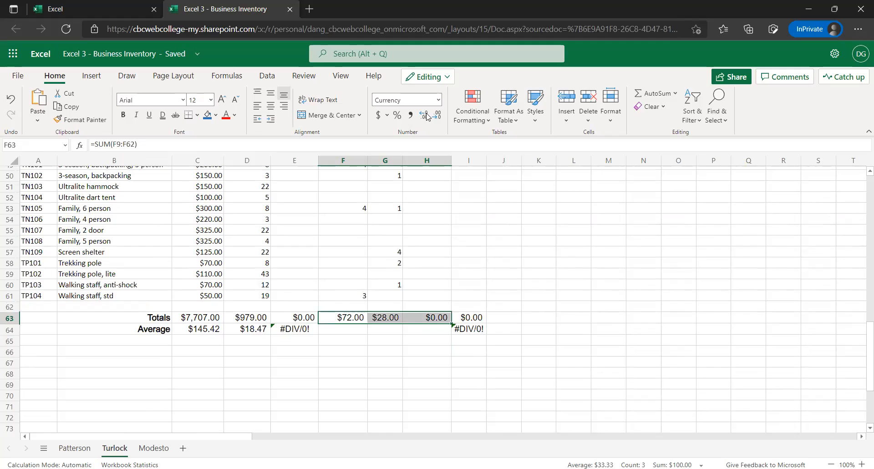
pyautogui.click(432, 100)
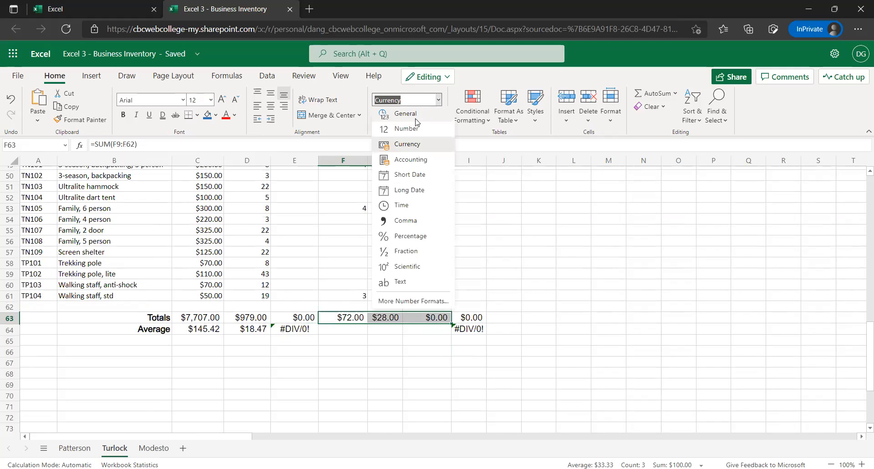
# Format the Starting Inventory total in D63 with the General number format
pyautogui.click(246, 317)
pyautogui.click(255, 317)
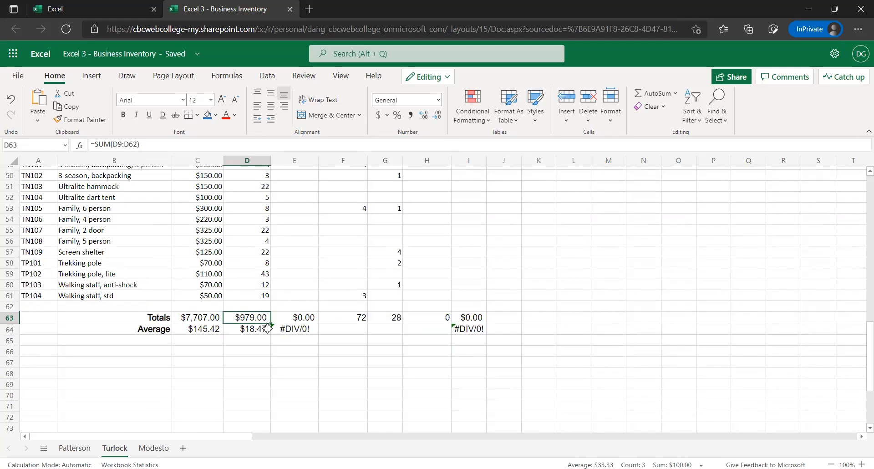
pyautogui.click(439, 101)
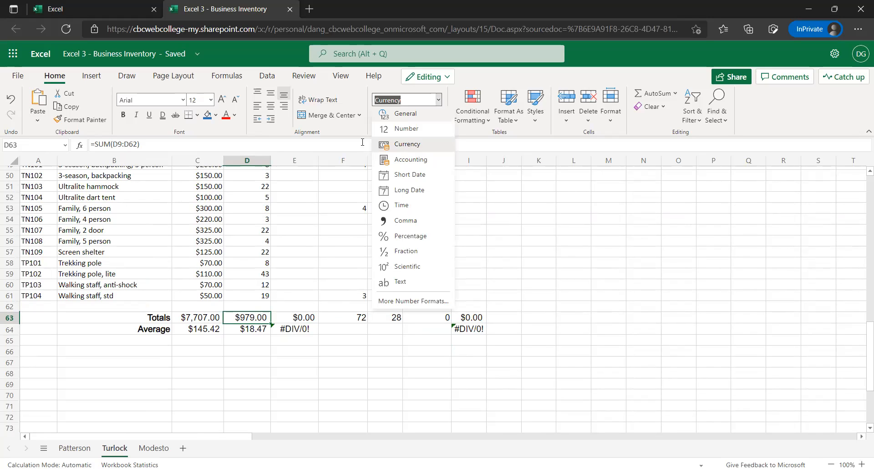
pyautogui.press('Escape')
# Check the first item row on the Turlock sheet for the calculated cells that need formulas: E9, H9 and I9
pyautogui.scroll(2, 195, 287)
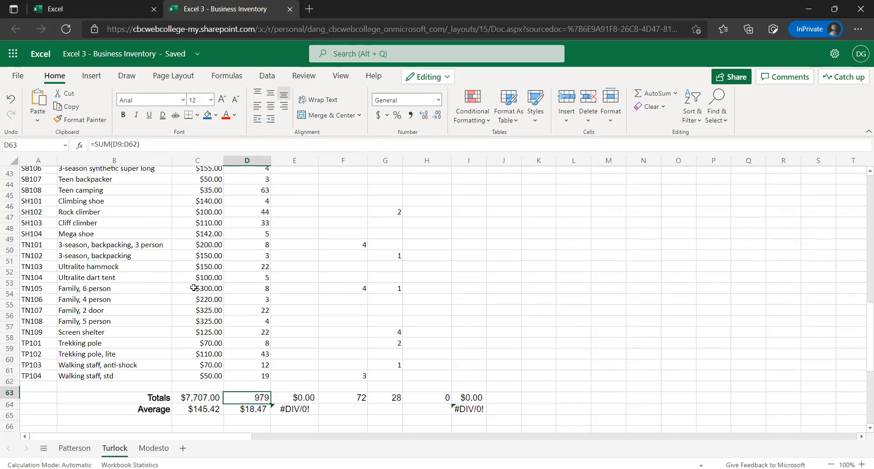
pyautogui.scroll(1, 176, 299)
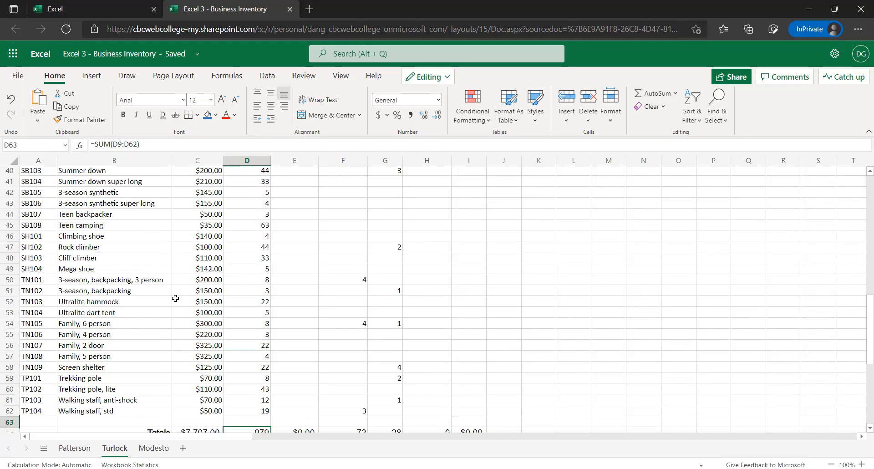
pyautogui.scroll(1, 174, 299)
pyautogui.scroll(7, 167, 296)
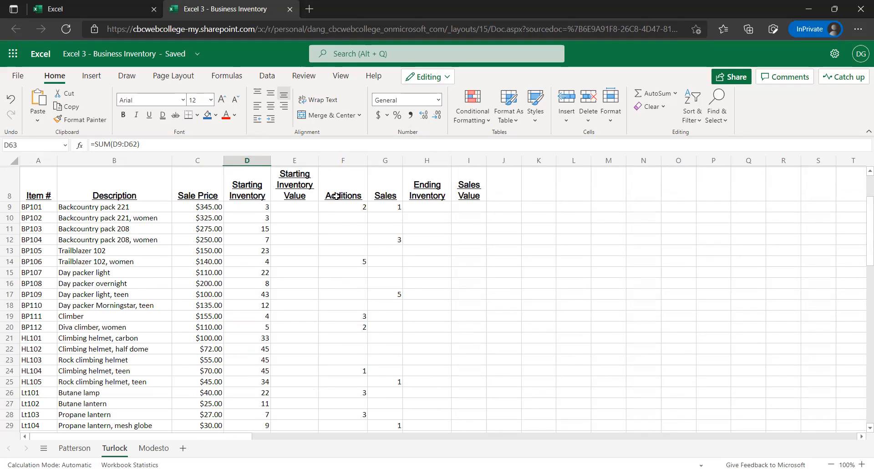
pyautogui.click(292, 209)
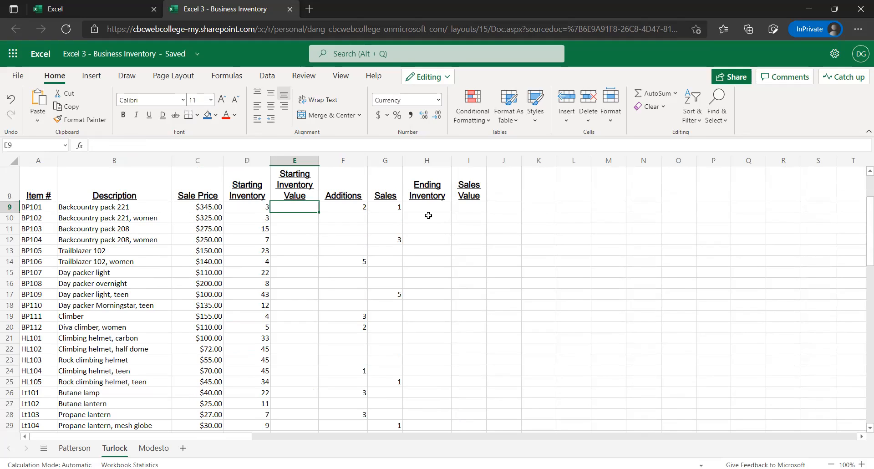
pyautogui.click(428, 208)
pyautogui.click(467, 207)
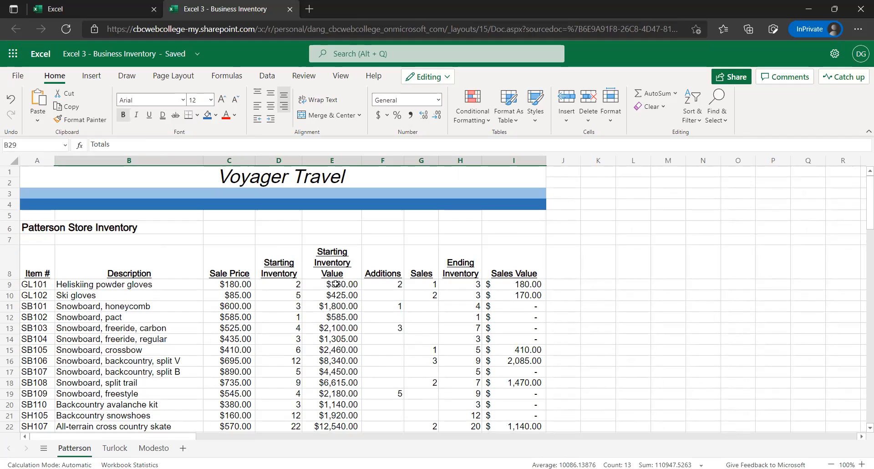
# Try to copy the Patterson formulas in E9, H9 and I9 together into Turlock starting at E9, and undo the paste
pyautogui.click(313, 284)
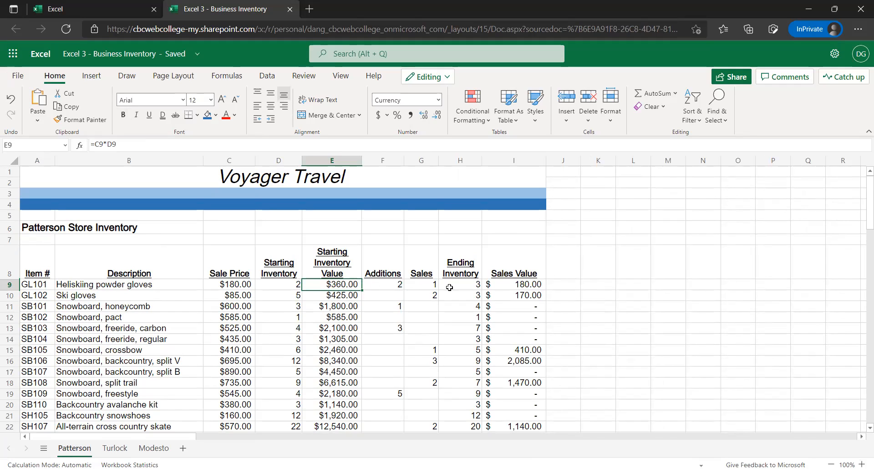
pyautogui.keyDown('ctrl'); pyautogui.click(470, 282); pyautogui.keyUp('ctrl')
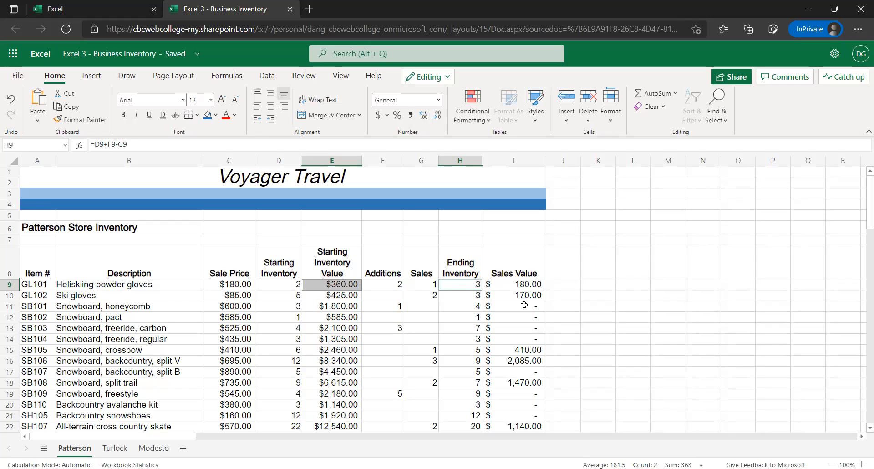
pyautogui.keyDown('ctrl'); pyautogui.click(519, 285); pyautogui.keyUp('ctrl')
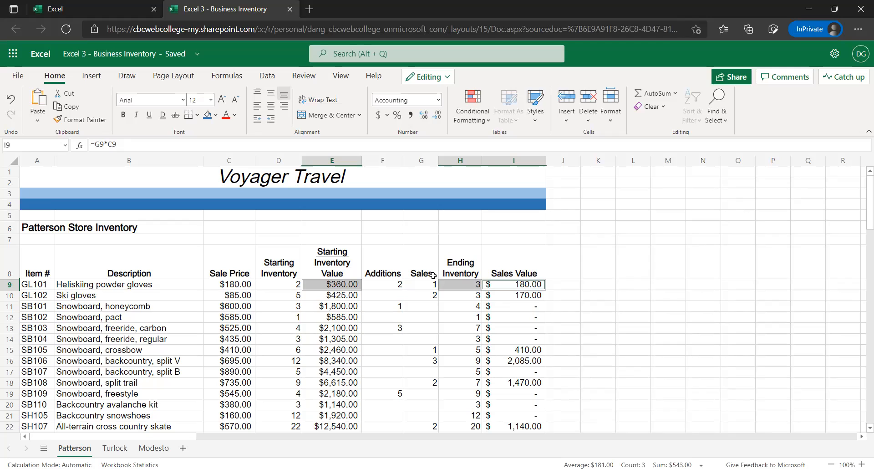
pyautogui.hotkey('ctrl', 'c')
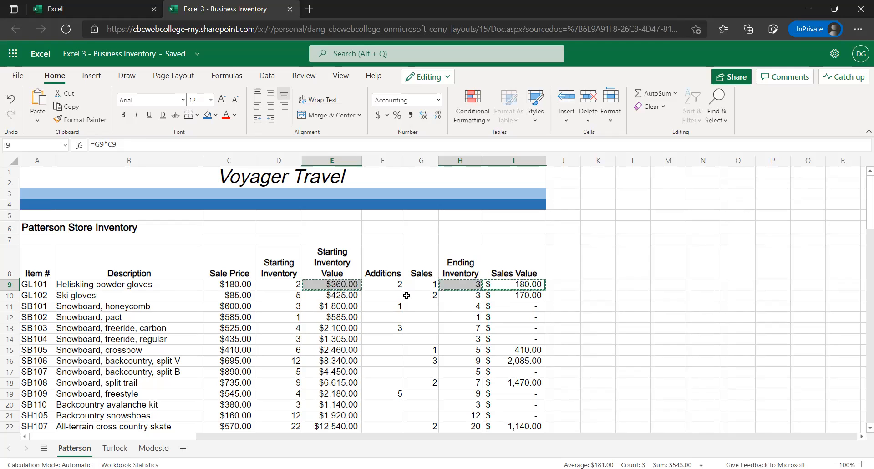
pyautogui.click(120, 449)
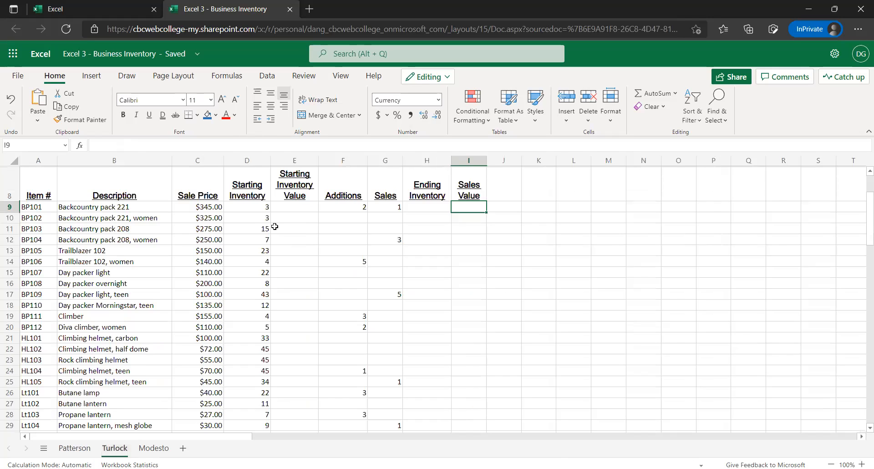
pyautogui.click(276, 208)
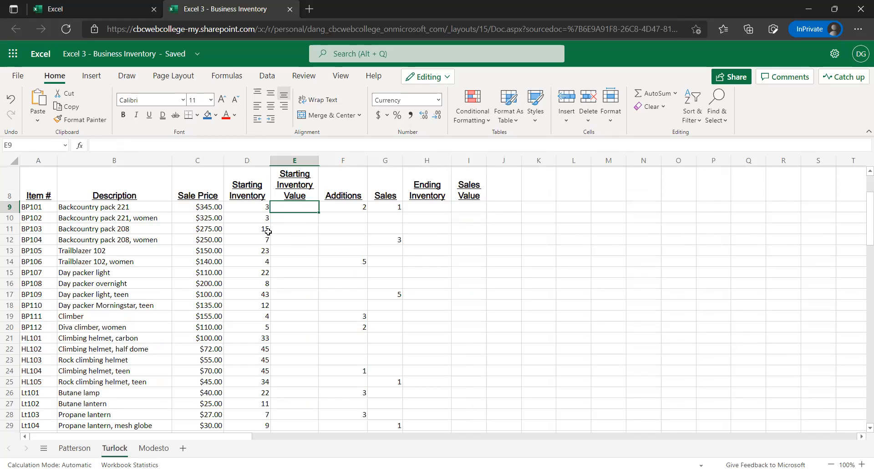
pyautogui.hotkey('ctrl', 'v')
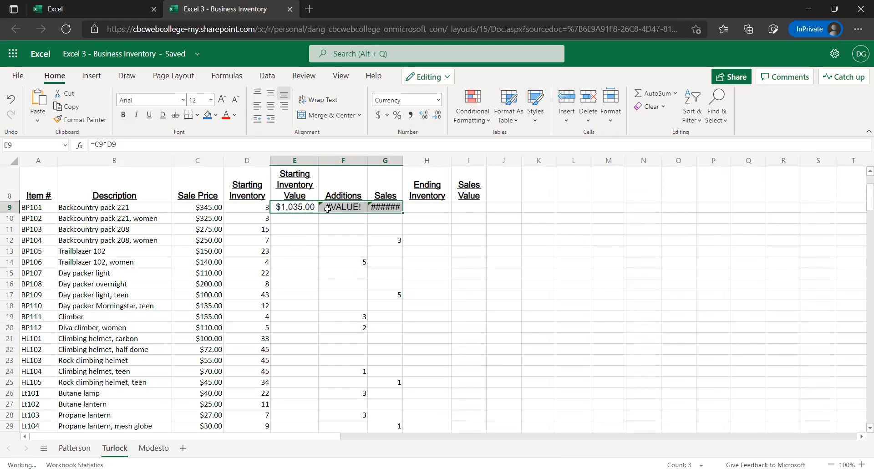
pyautogui.hotkey('ctrl', 'z')
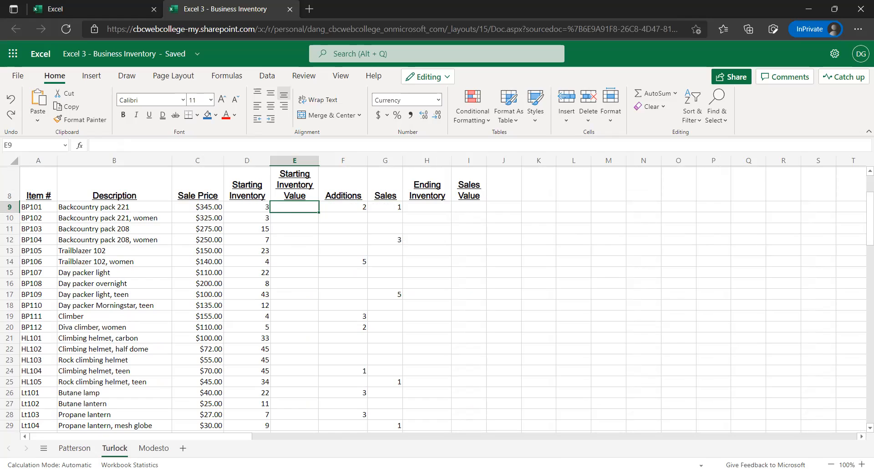
# Copy the Starting Inventory Value formula =C9*D9 from Patterson E9 to E9 on the Turlock sheet
pyautogui.click(71, 450)
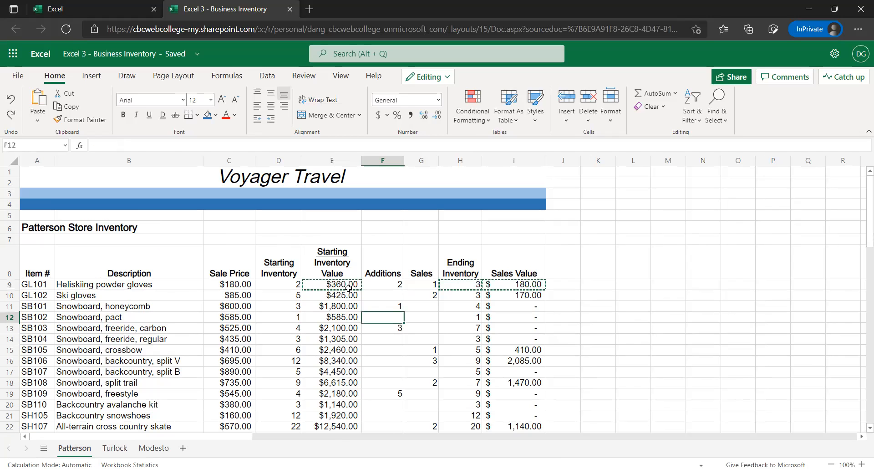
pyautogui.click(349, 285)
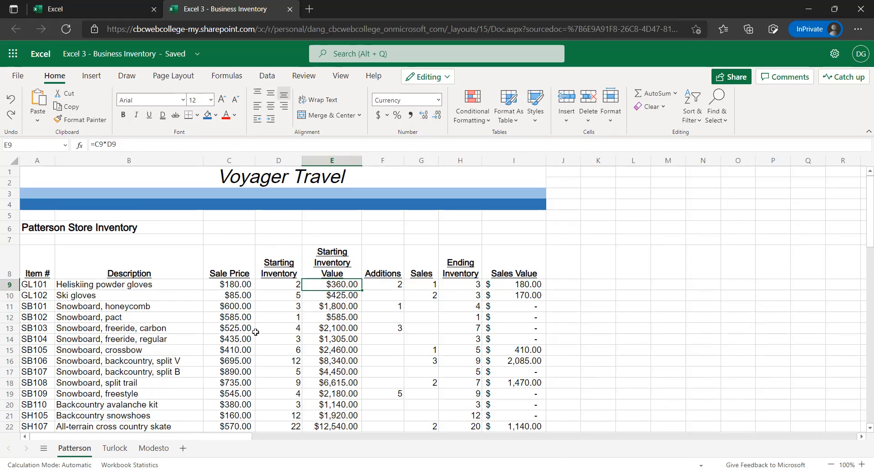
pyautogui.hotkey('ctrl', 'c')
pyautogui.hotkey('ctrl', 'pagedown')
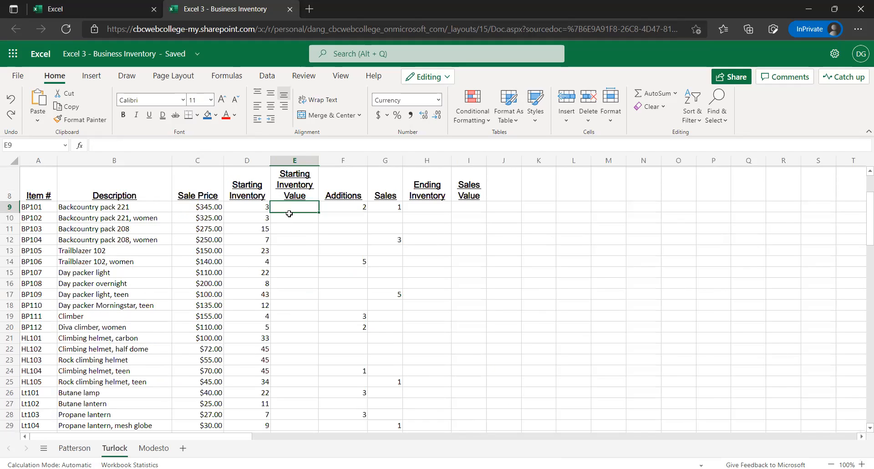
pyautogui.hotkey('ctrl', 'v')
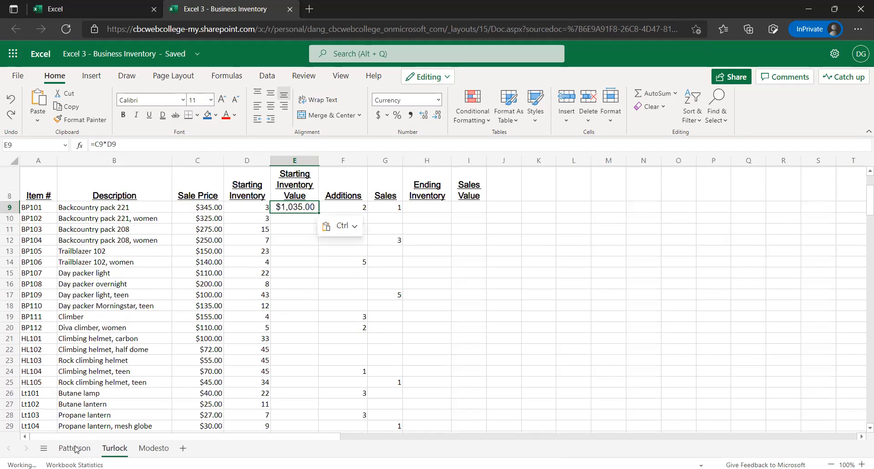
# Copy the Ending Inventory and Sales Value formulas from Patterson H9:I9 to Turlock H9:I9, and widen column I to fit the values
pyautogui.hotkey('ctrl', 'pageup')
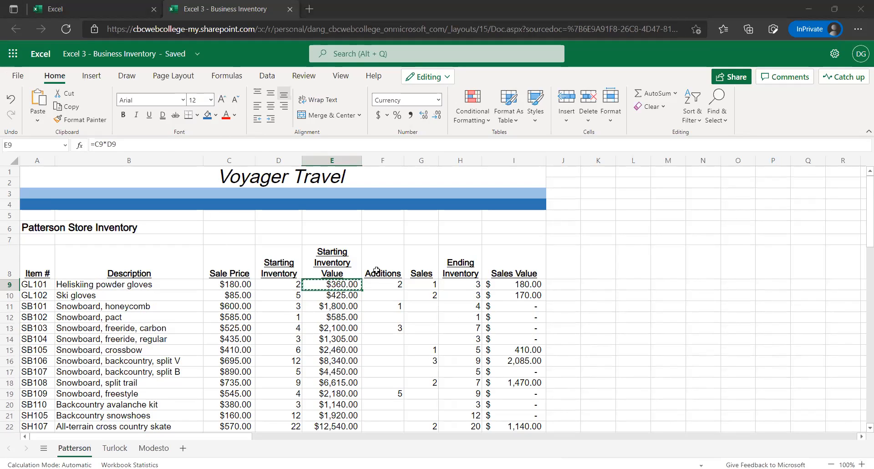
pyautogui.moveTo(460, 284); pyautogui.dragTo(514, 284)
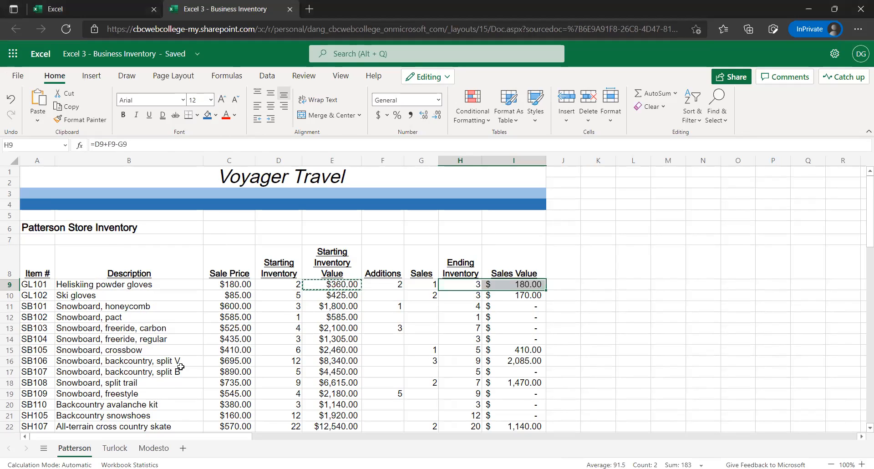
pyautogui.click(114, 448)
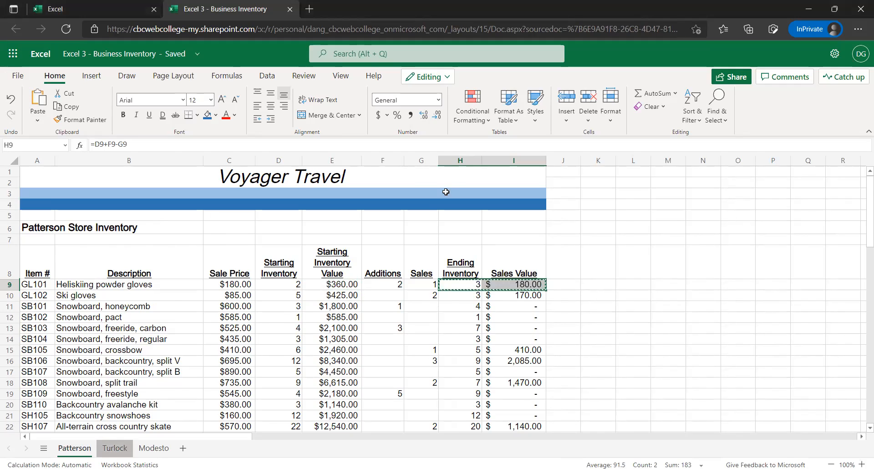
pyautogui.press('Right')
pyautogui.press('Right')
pyautogui.press('Right')
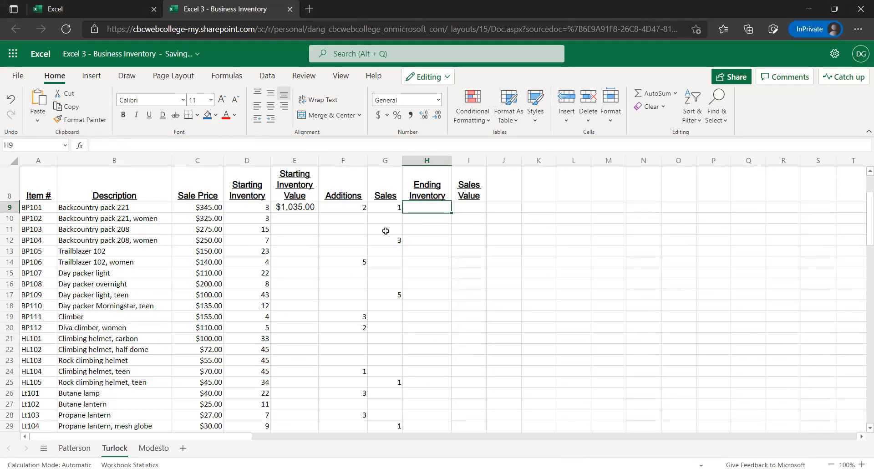
pyautogui.hotkey('ctrl', 'v')
pyautogui.moveTo(486, 160); pyautogui.dragTo(501, 165)
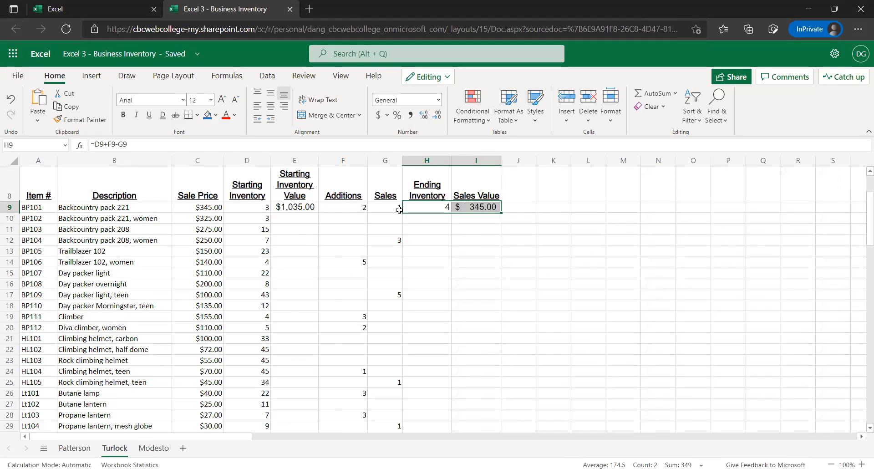
# Fill the Starting Inventory Value formula from E9 down to E61, and widen column E to fit the values
pyautogui.click(307, 213)
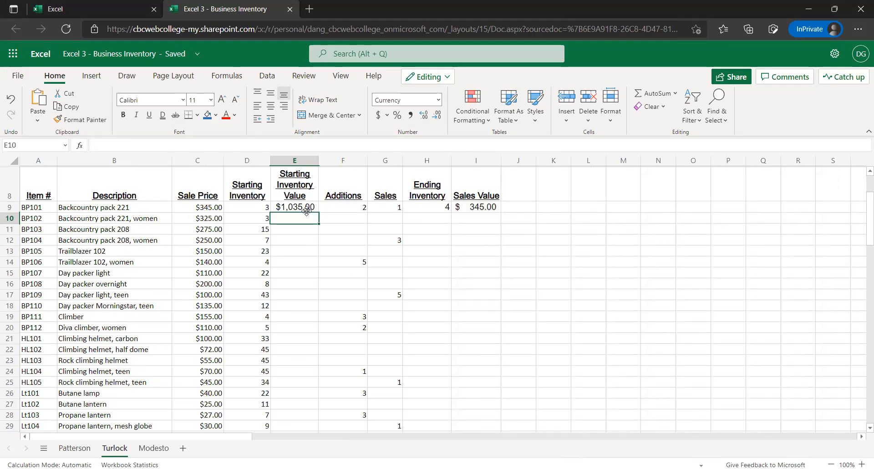
pyautogui.click(306, 209)
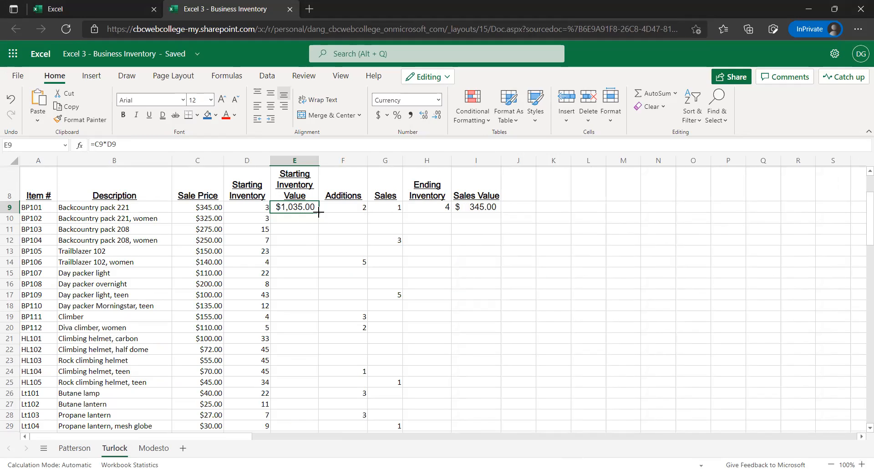
pyautogui.moveTo(318, 212)
pyautogui.mouseDown()
pyautogui.moveTo(300, 436)
pyautogui.moveTo(313, 324)
pyautogui.mouseUp()
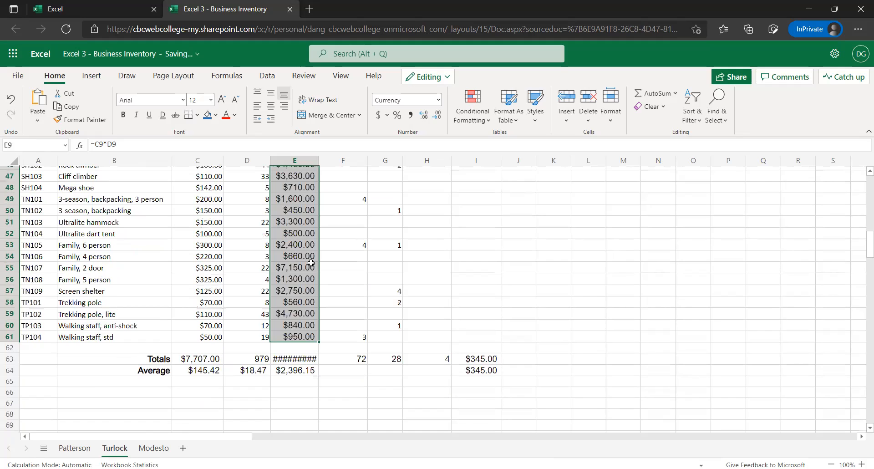
pyautogui.scroll(6, 312, 264)
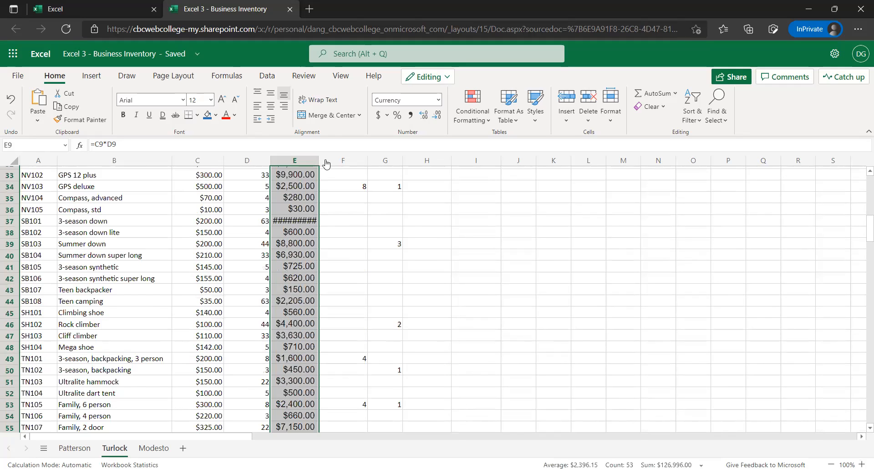
pyautogui.moveTo(320, 157); pyautogui.dragTo(328, 167)
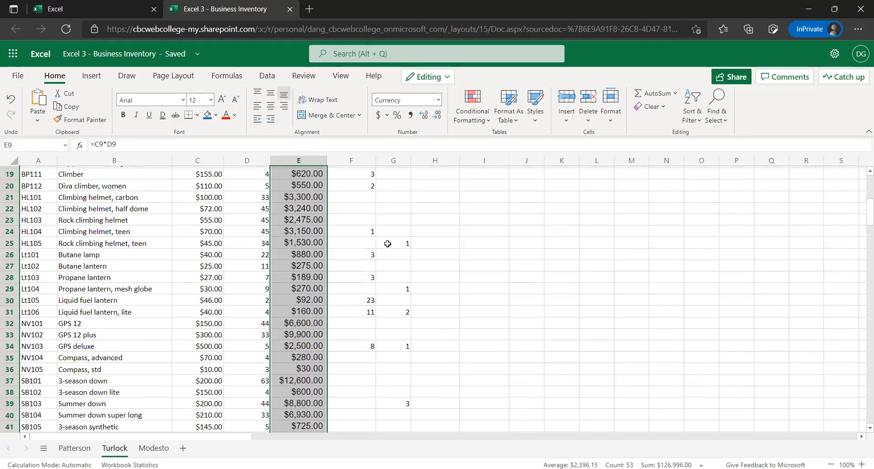
# Fill the Ending Inventory and Sales Value formulas from H9:I9 down to row 61 on the Turlock sheet
pyautogui.scroll(3, 388, 243)
pyautogui.scroll(1, 445, 214)
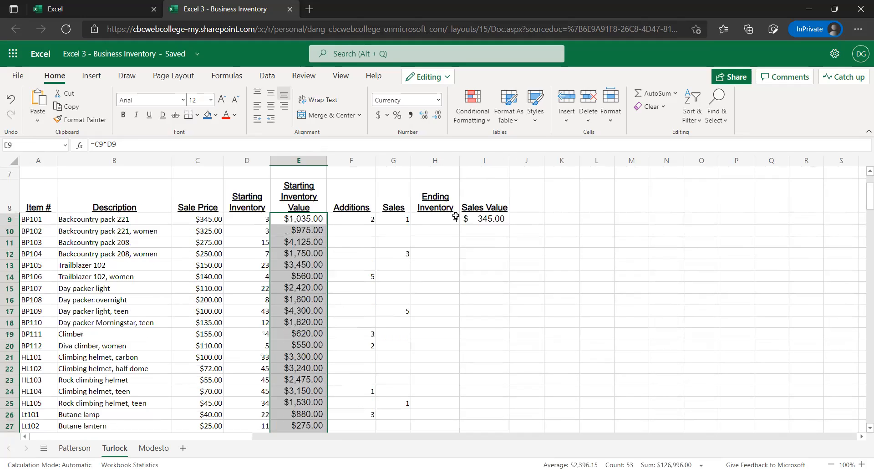
pyautogui.moveTo(455, 216); pyautogui.dragTo(484, 218)
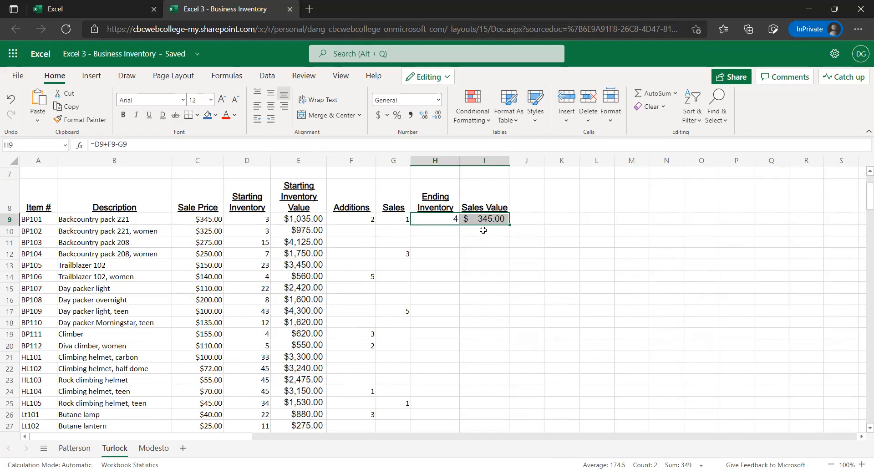
pyautogui.click(434, 220)
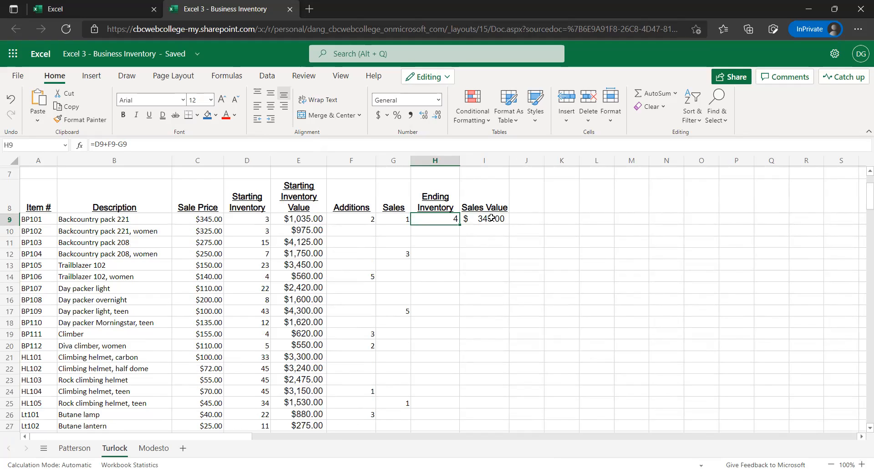
pyautogui.press('Right')
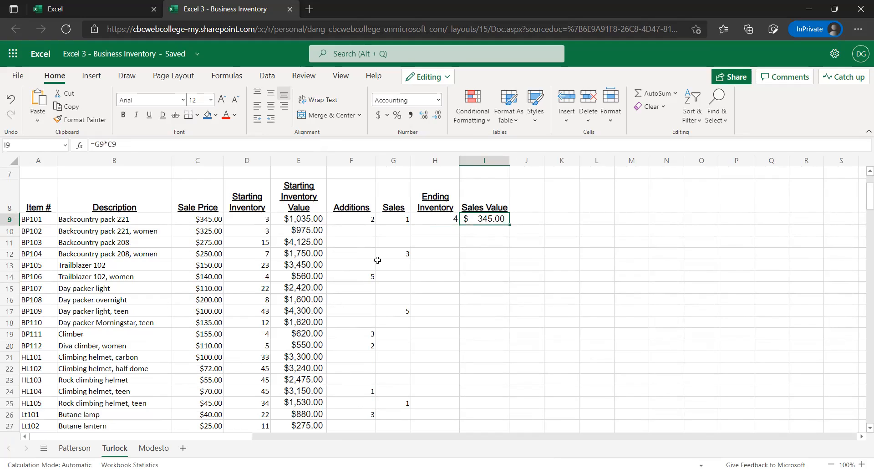
pyautogui.click(453, 220)
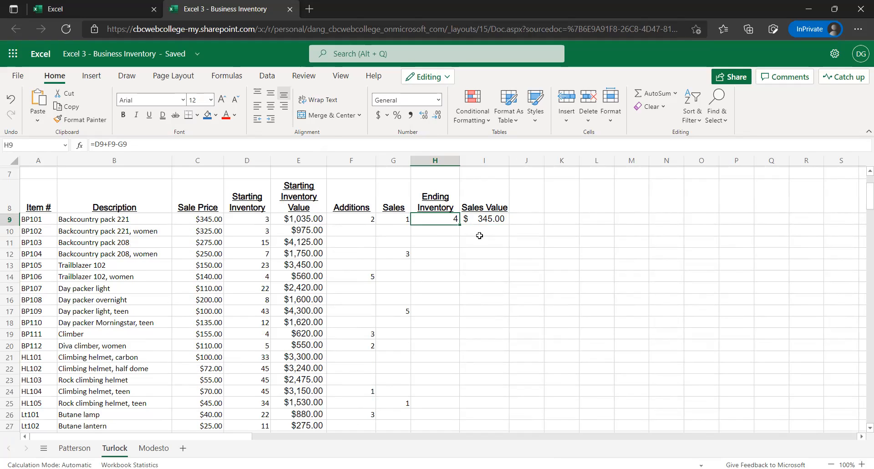
pyautogui.hotkey('shift', 'Right')
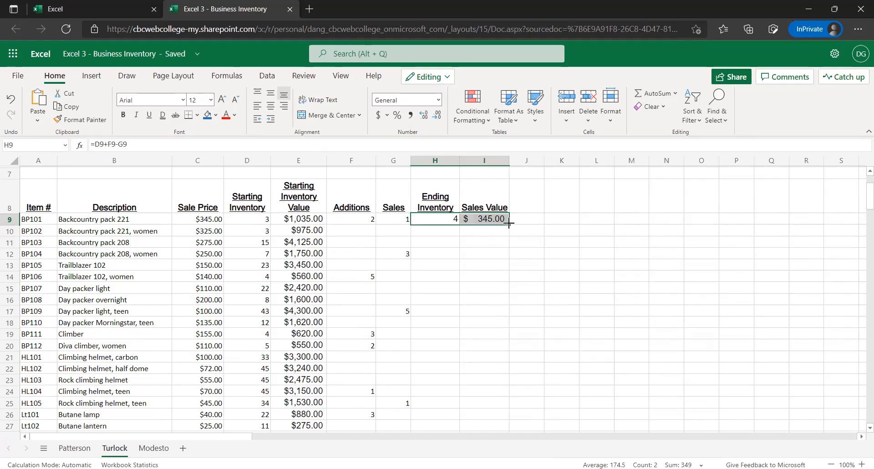
pyautogui.moveTo(509, 224); pyautogui.dragTo(496, 285)
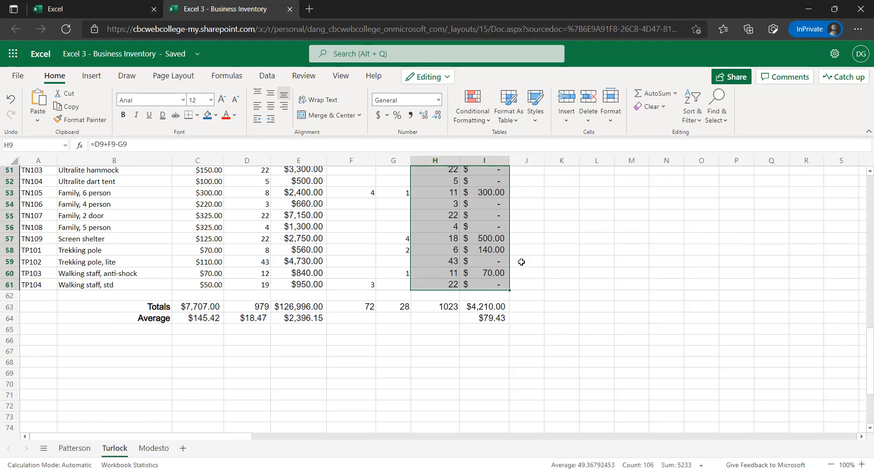
pyautogui.scroll(3, 521, 262)
pyautogui.scroll(15, 527, 265)
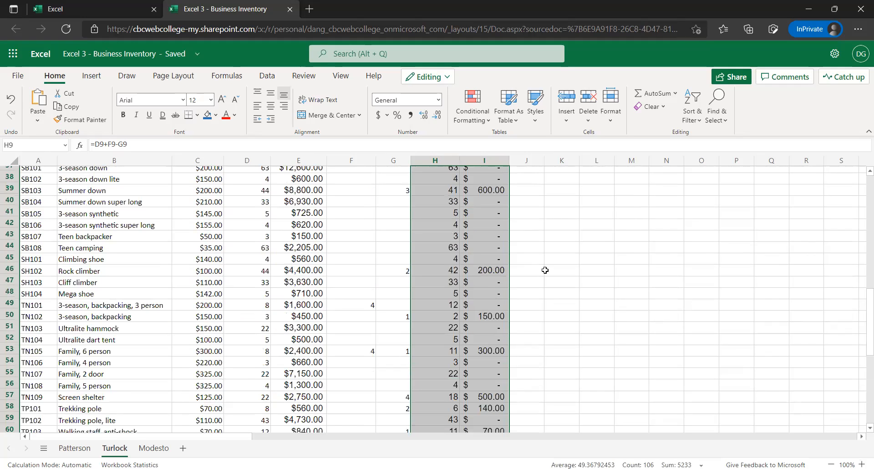
pyautogui.click(569, 265)
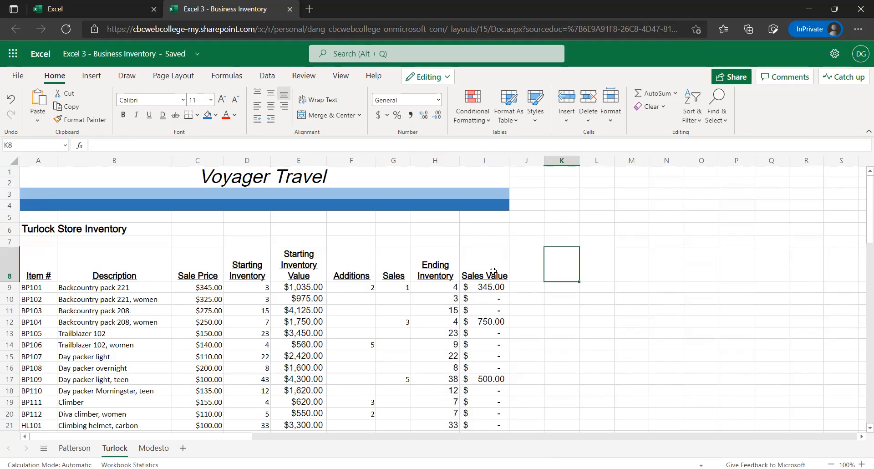
# Change the Starting Inventory average in D64 from currency to General format and reduce it to two decimal places
pyautogui.scroll(-6, 353, 317)
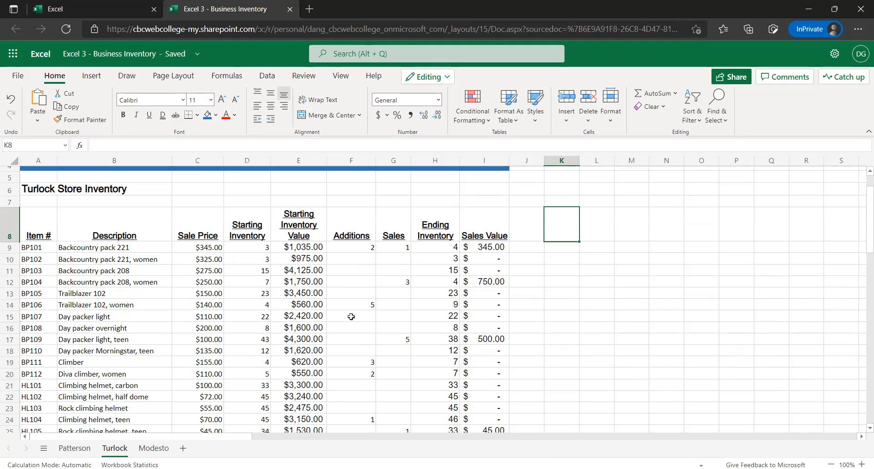
pyautogui.scroll(-8, 340, 313)
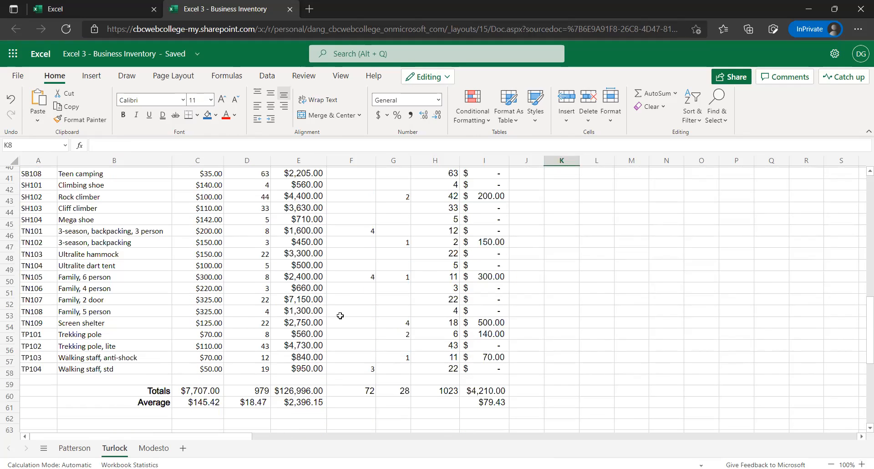
pyautogui.scroll(-3, 340, 314)
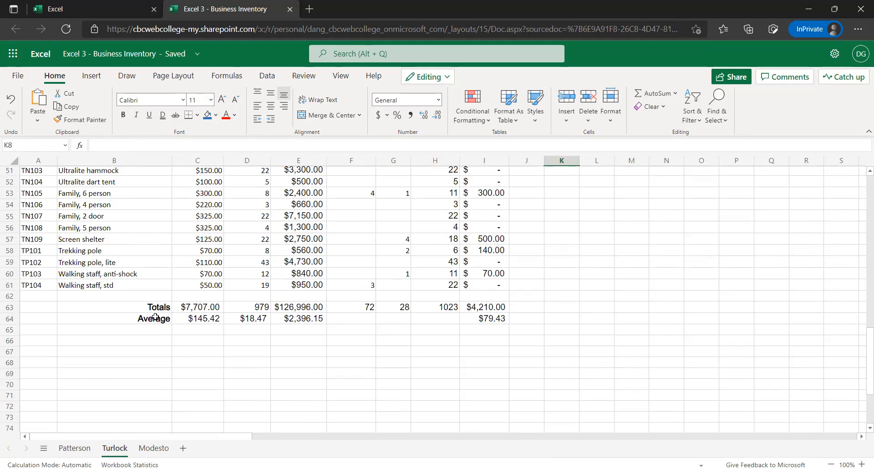
pyautogui.click(248, 328)
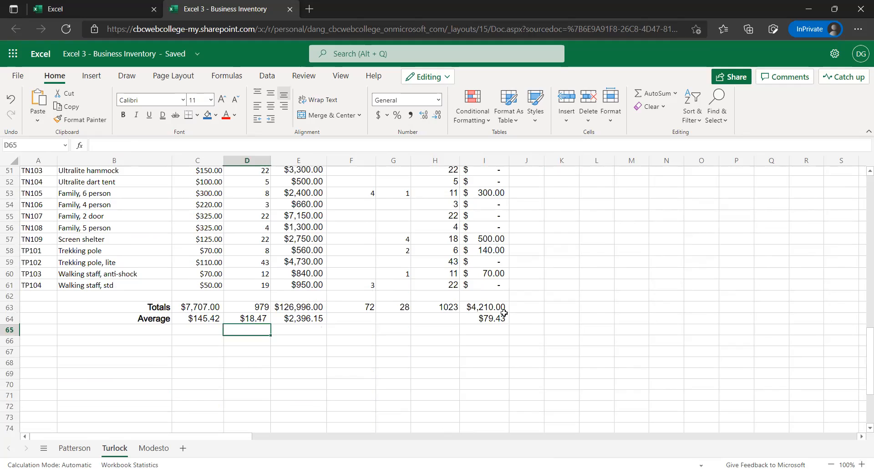
pyautogui.click(494, 319)
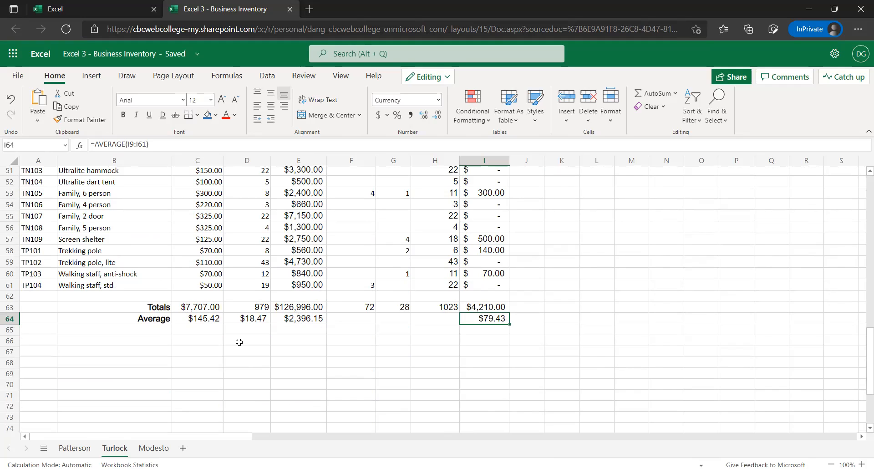
pyautogui.click(237, 321)
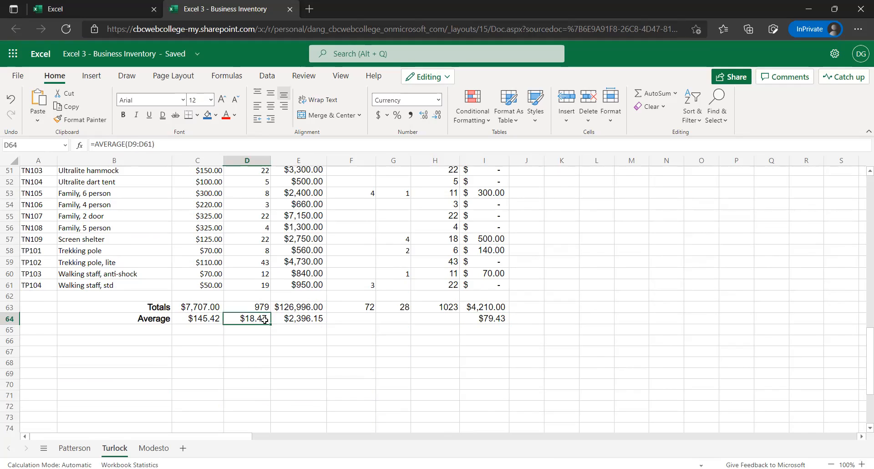
pyautogui.scroll(1, 265, 319)
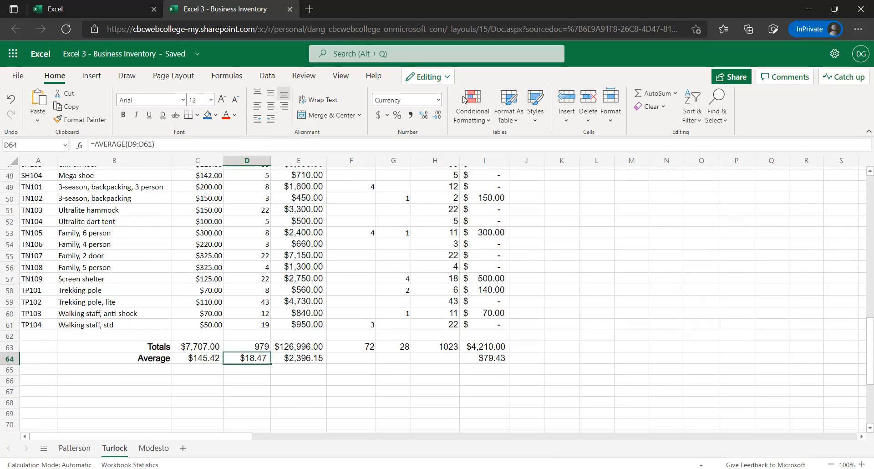
pyautogui.click(439, 100)
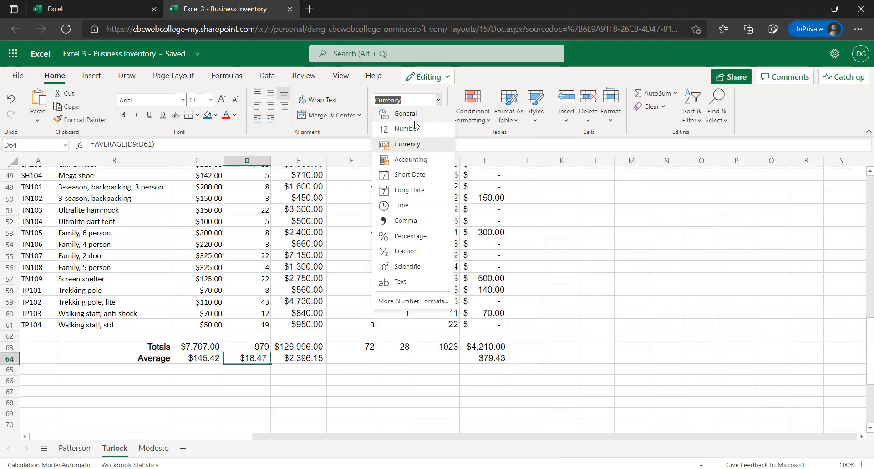
pyautogui.click(400, 110)
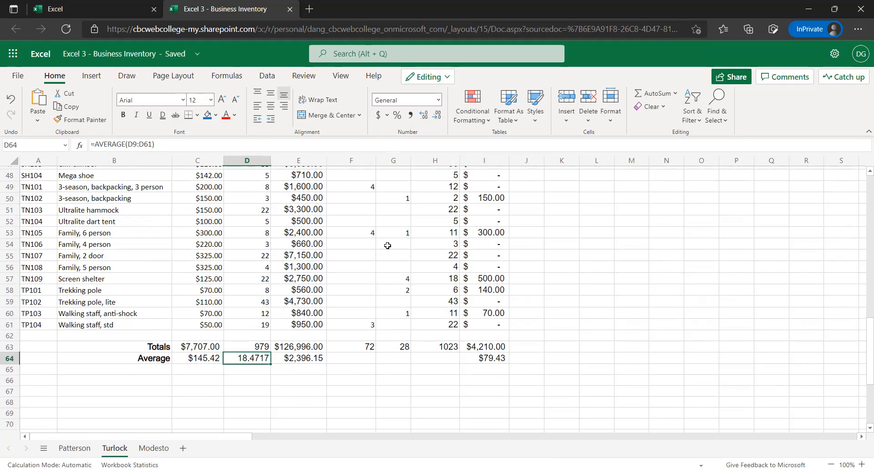
pyautogui.click(438, 119)
pyautogui.click(437, 119)
pyautogui.click(346, 370)
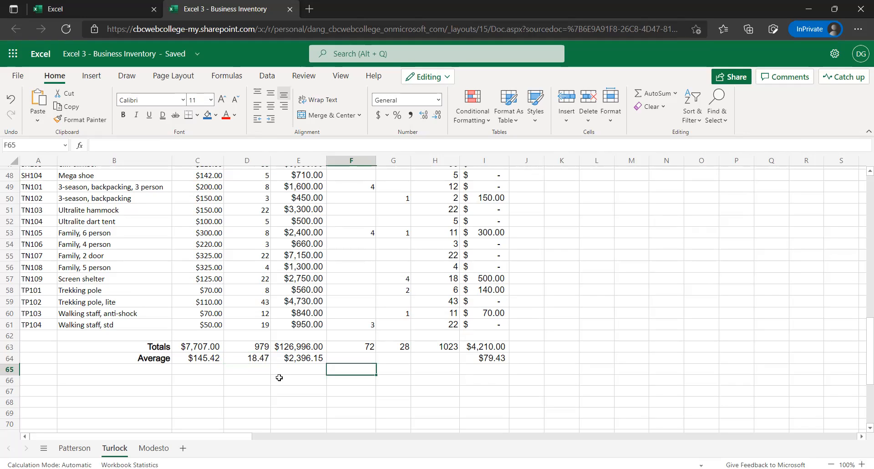
# Show the Starting Inventory Value average in E64 with four decimal places, and return it to two decimals
pyautogui.click(279, 357)
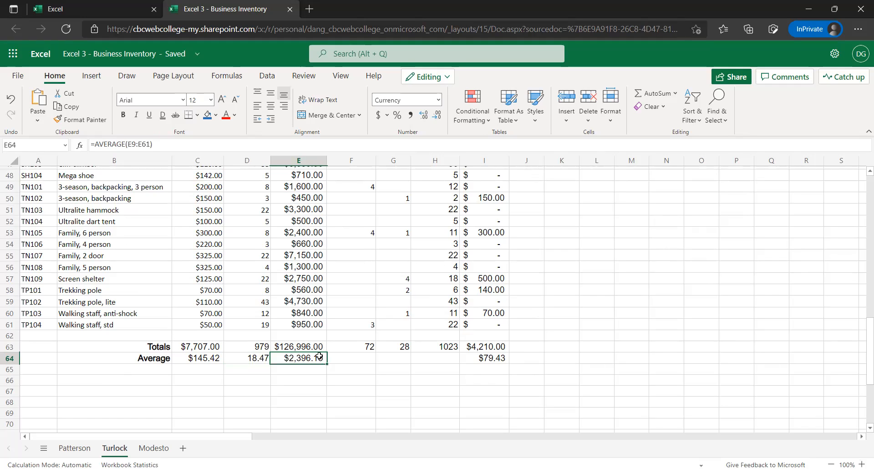
pyautogui.scroll(2, 290, 330)
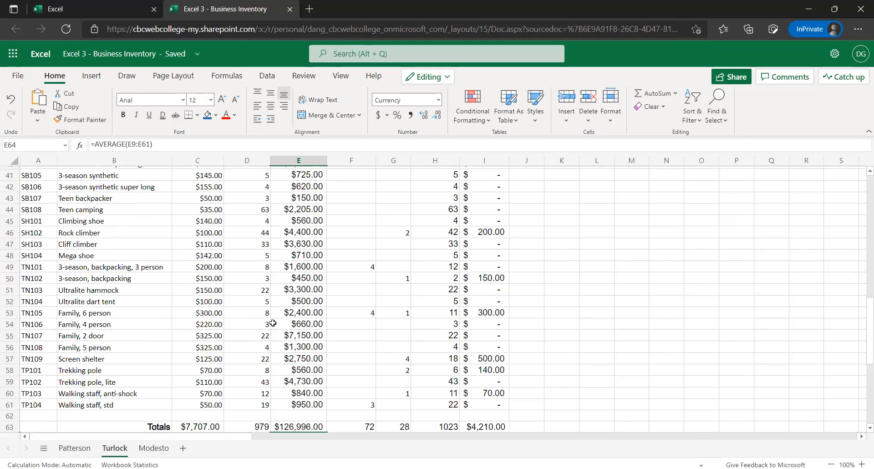
pyautogui.scroll(7, 276, 314)
pyautogui.scroll(6, 282, 310)
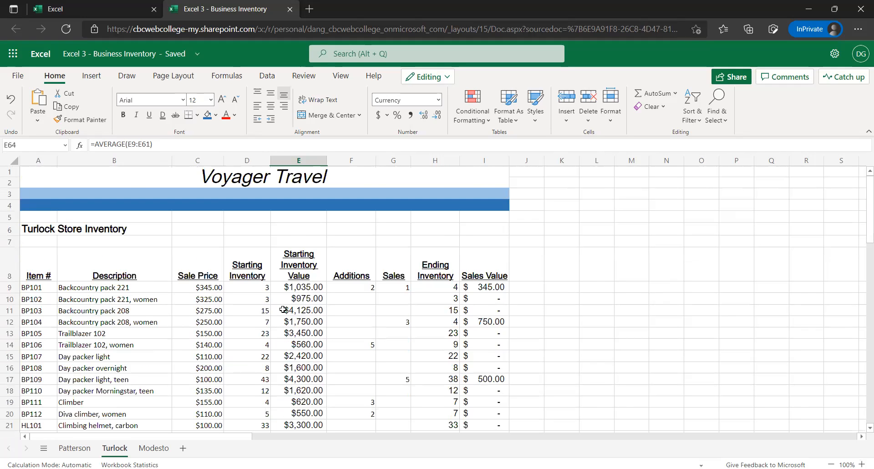
pyautogui.scroll(-2, 284, 310)
pyautogui.scroll(-14, 288, 312)
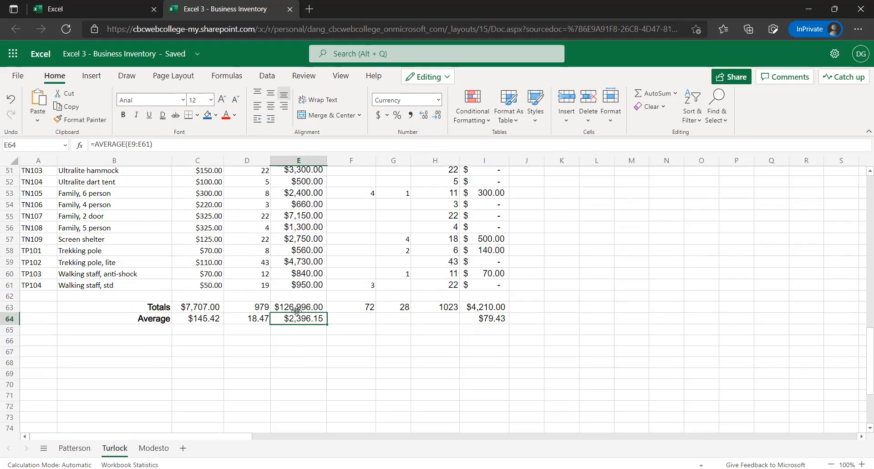
pyautogui.click(423, 116)
pyautogui.click(425, 117)
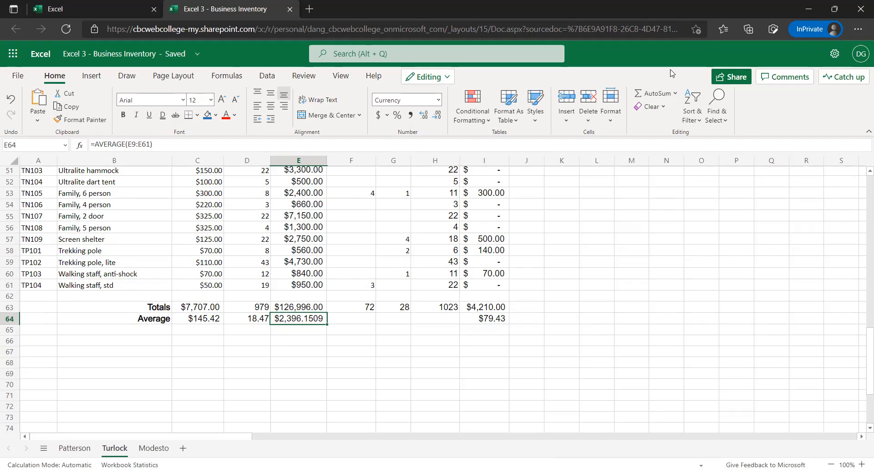
pyautogui.click(437, 116)
pyautogui.click(437, 115)
pyautogui.click(301, 327)
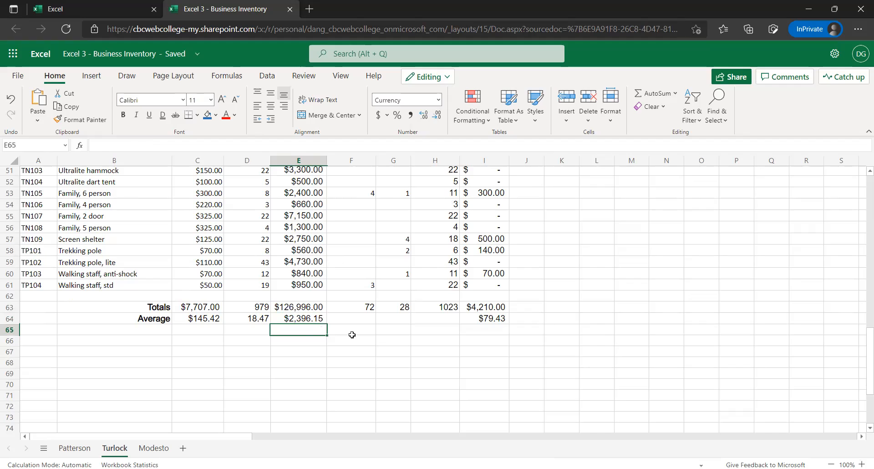
pyautogui.press('Up')
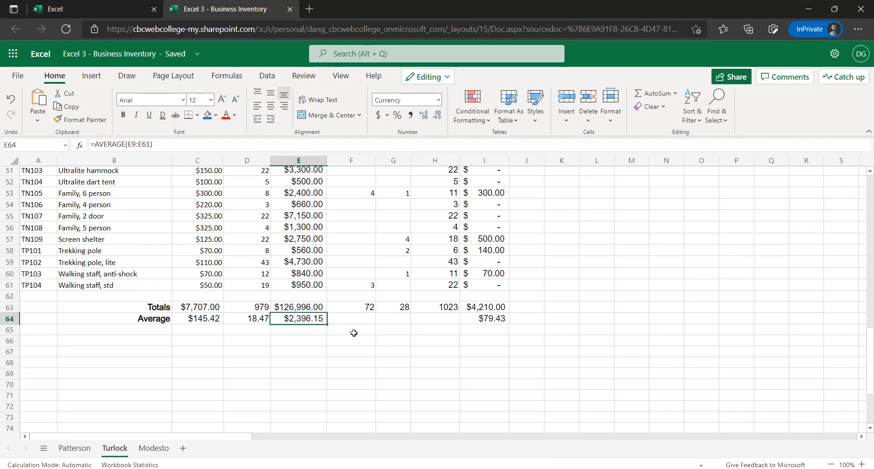
pyautogui.press('Down')
pyautogui.press('Right')
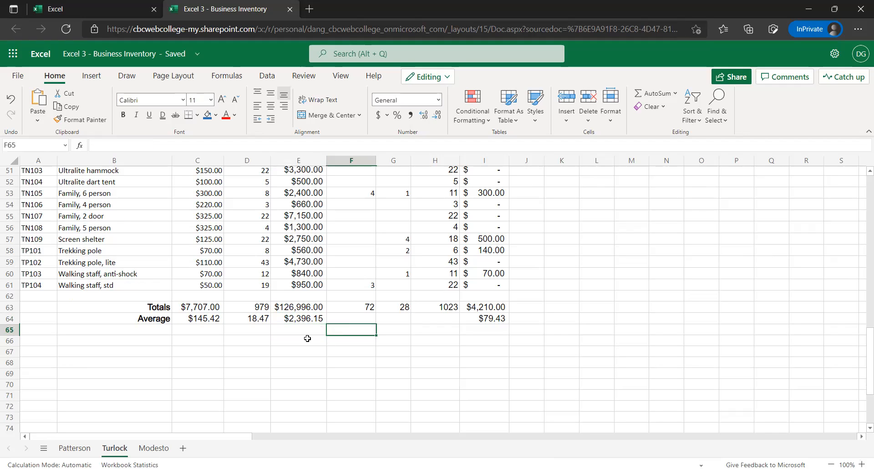
pyautogui.press('Up')
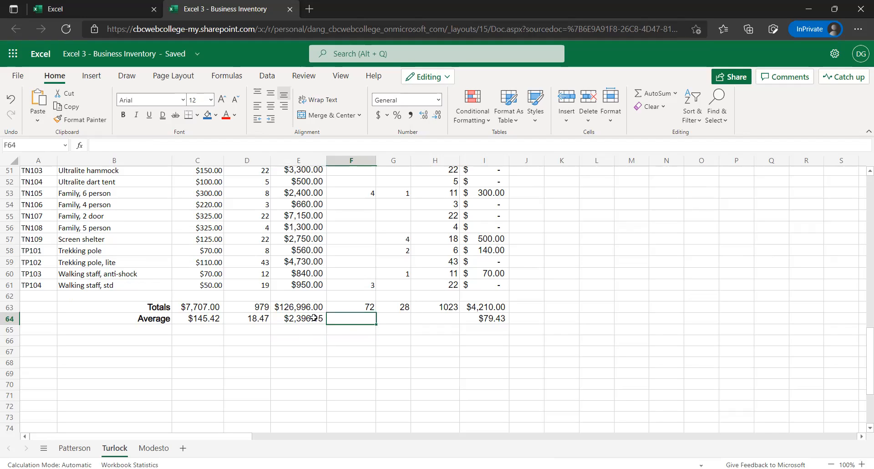
pyautogui.click(313, 318)
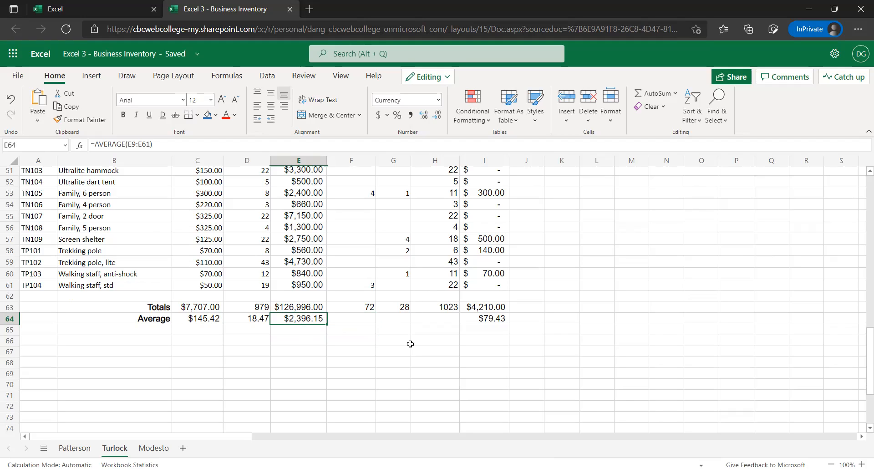
pyautogui.scroll(1, 410, 339)
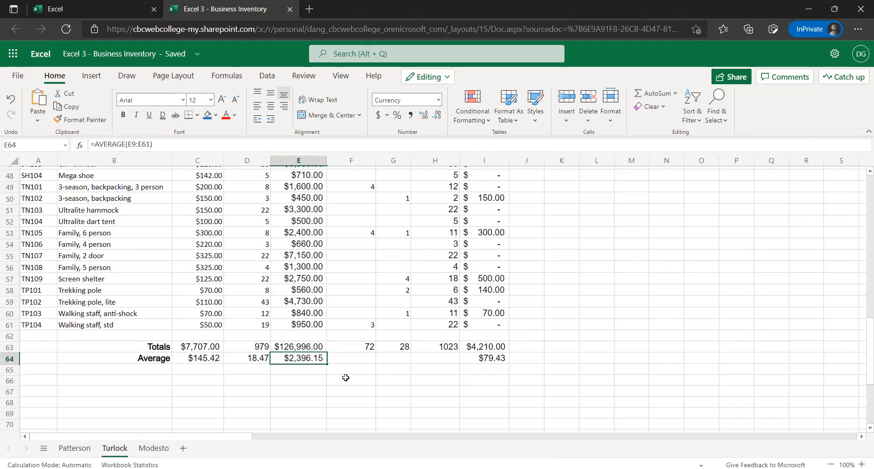
pyautogui.scroll(1, 344, 371)
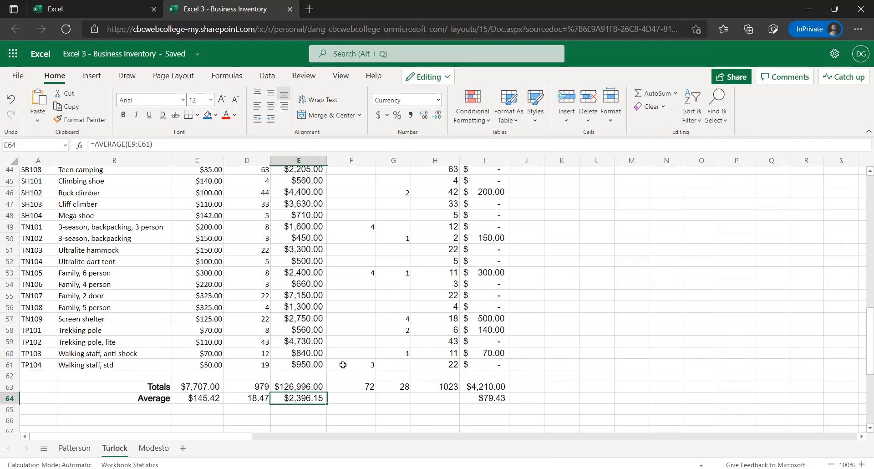
pyautogui.scroll(-1, 343, 364)
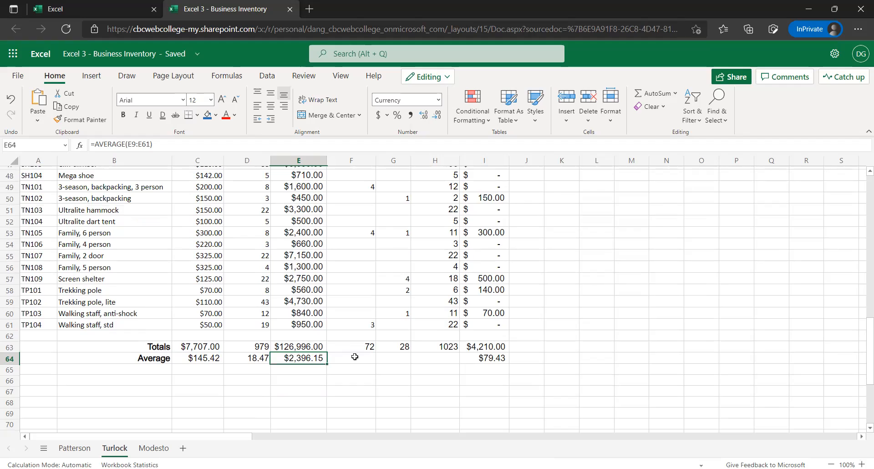
pyautogui.press('Right')
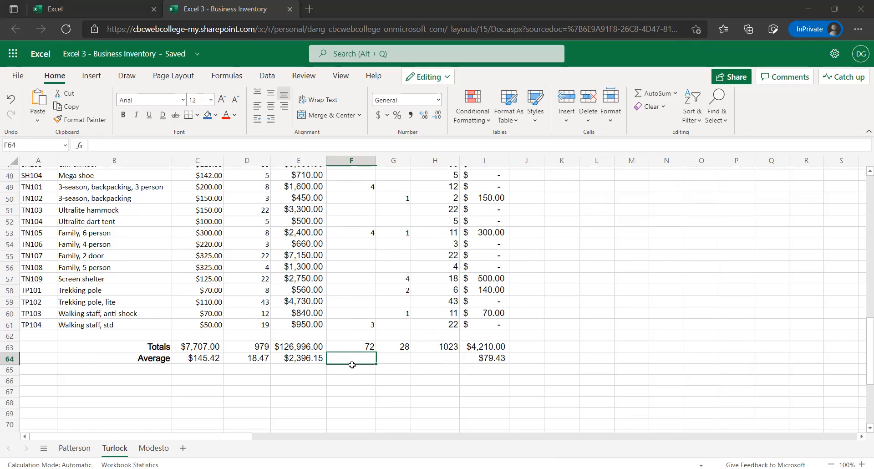
# Copy the banner, store title and column headers in A1:I8 from the Turlock sheet to A1 of the Modesto sheet
pyautogui.click(391, 361)
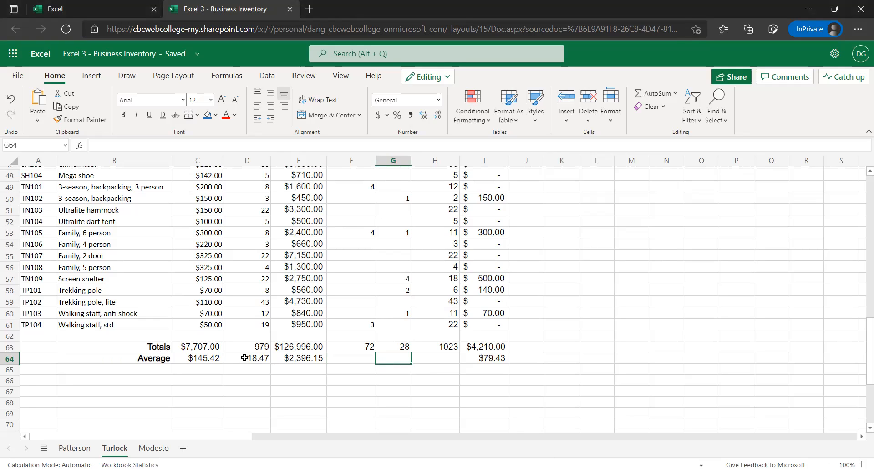
pyautogui.scroll(8, 347, 340)
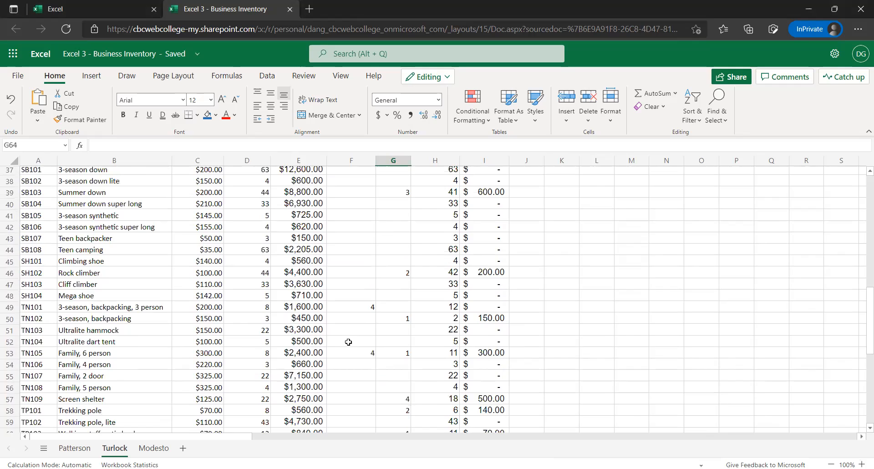
pyautogui.scroll(8, 348, 341)
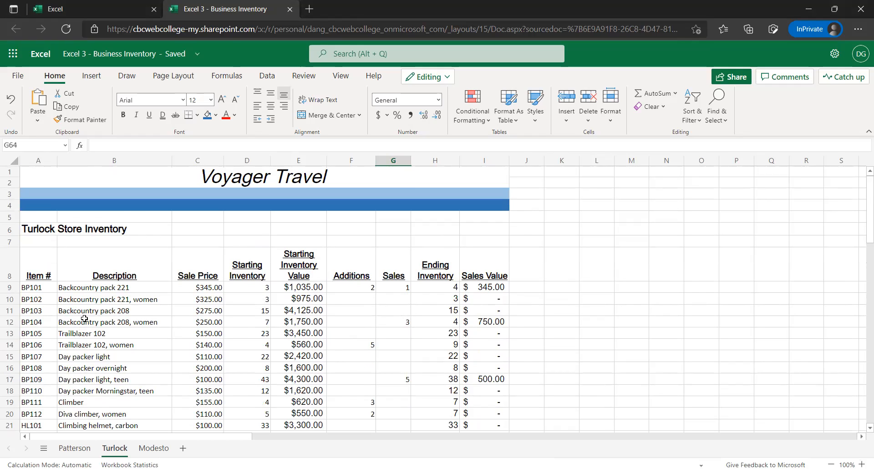
pyautogui.click(57, 176)
pyautogui.moveTo(65, 180); pyautogui.dragTo(480, 259)
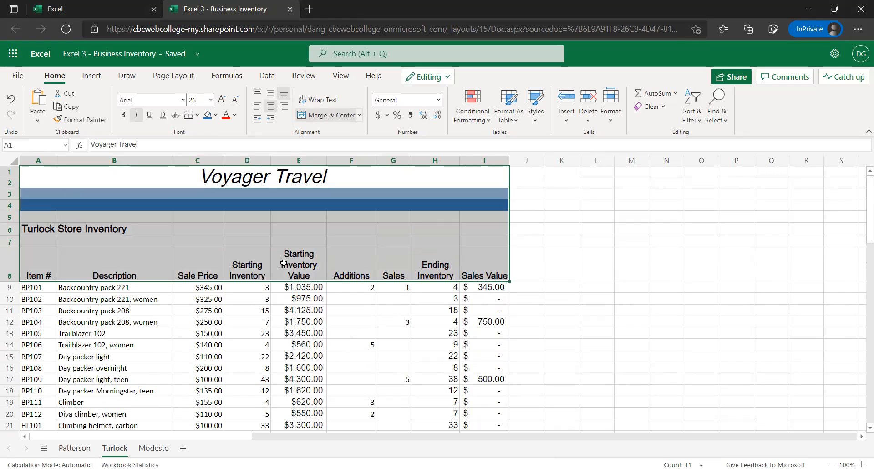
pyautogui.hotkey('ctrl', 'c')
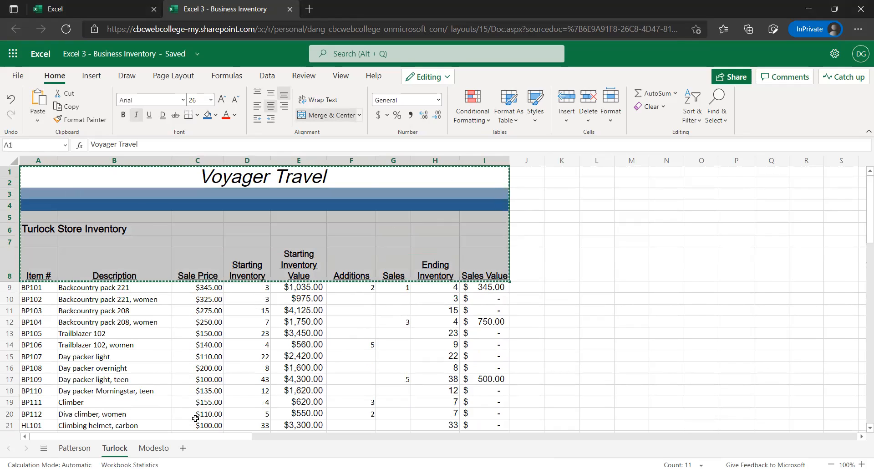
pyautogui.click(164, 449)
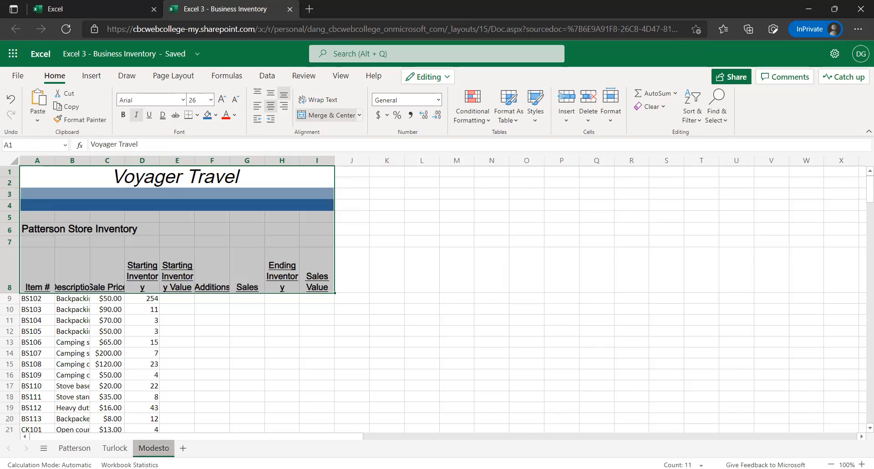
pyautogui.click(44, 184)
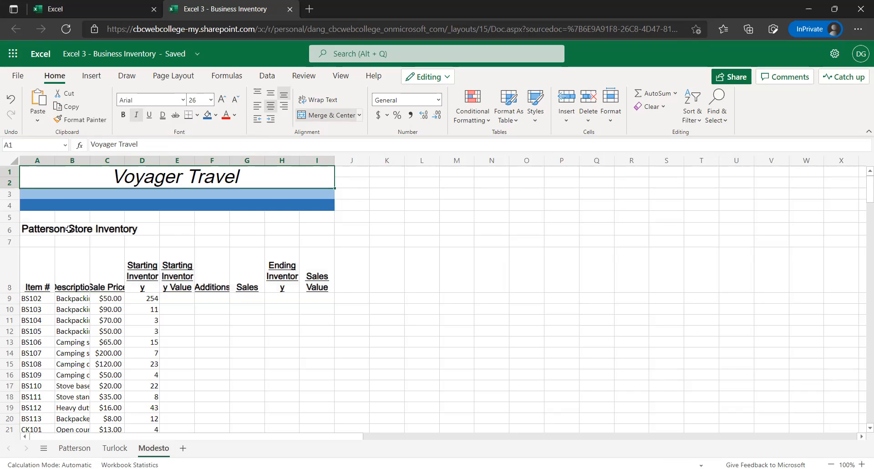
pyautogui.hotkey('ctrl', 'v')
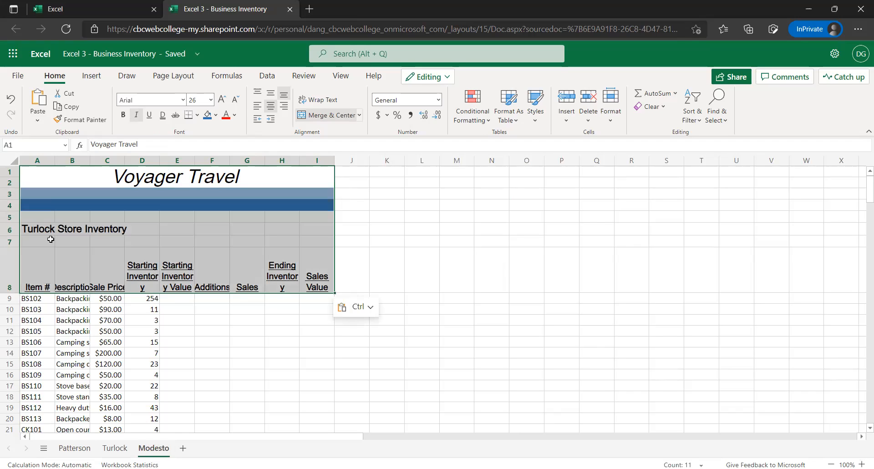
# Change the store title in A6 of the Modesto sheet to Modesto Store Inventory
pyautogui.click(36, 241)
pyautogui.click(38, 229)
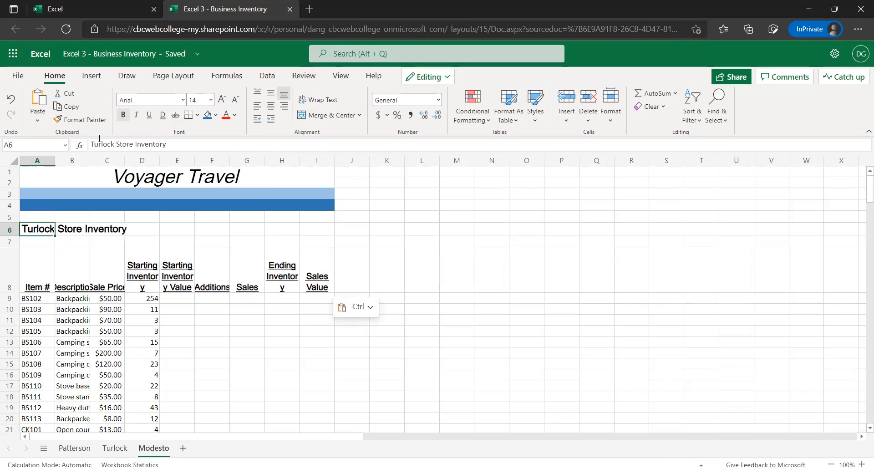
pyautogui.doubleClick(98, 143)
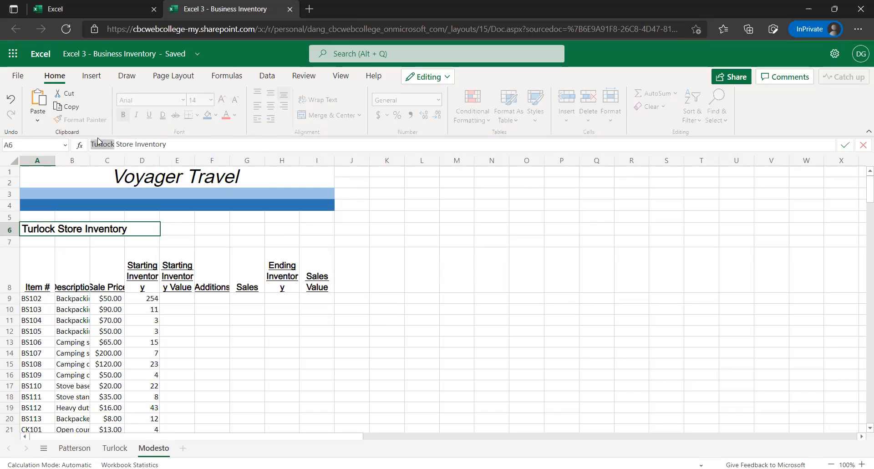
pyautogui.write('Modest')
pyautogui.write('o')
pyautogui.press('Return')
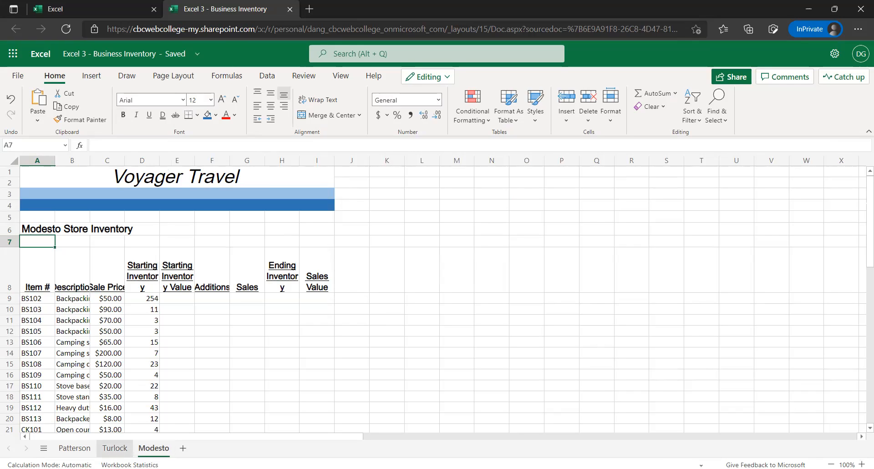
# Widen columns B through F and column H on the Modesto sheet so the descriptions and header words fit
pyautogui.click(121, 451)
pyautogui.click(155, 448)
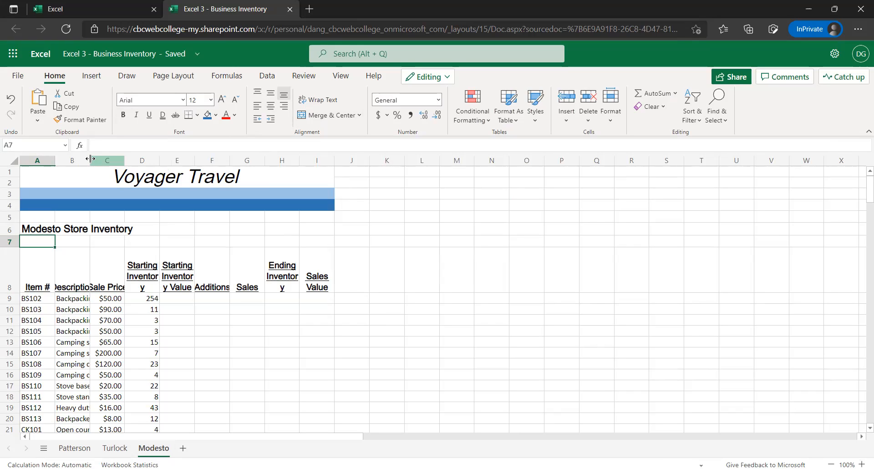
pyautogui.moveTo(89, 157); pyautogui.dragTo(89, 159)
pyautogui.moveTo(90, 160); pyautogui.dragTo(197, 160)
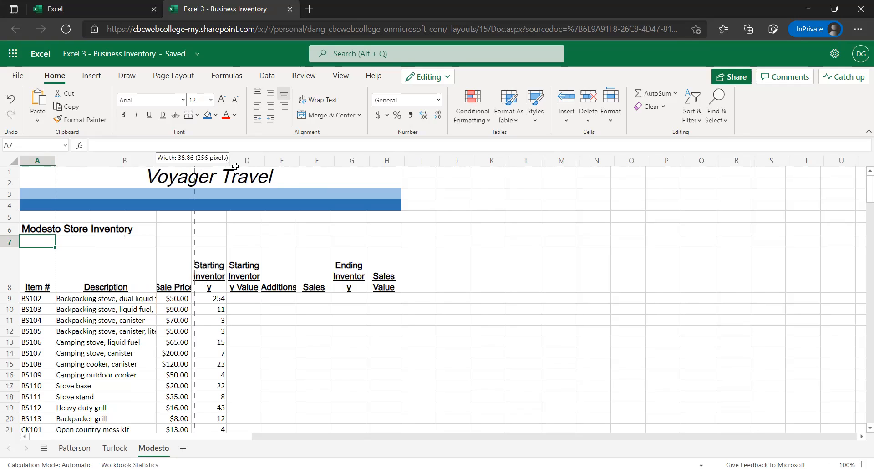
pyautogui.moveTo(232, 160); pyautogui.dragTo(347, 163)
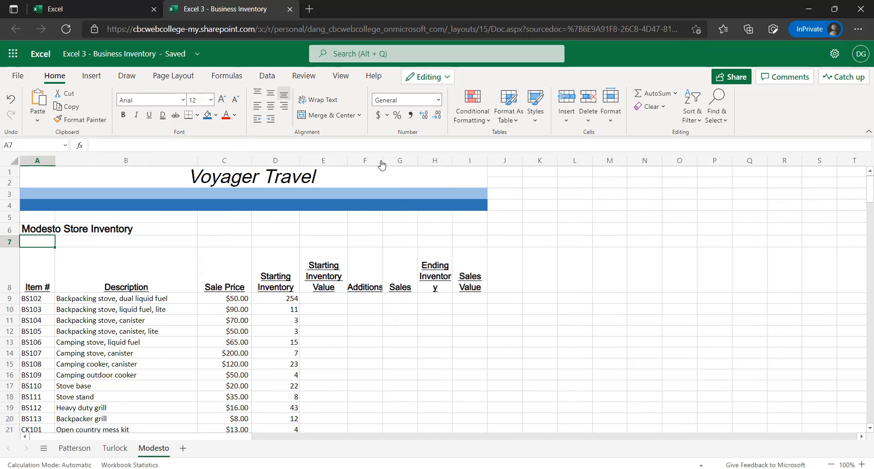
pyautogui.moveTo(383, 164); pyautogui.dragTo(483, 162)
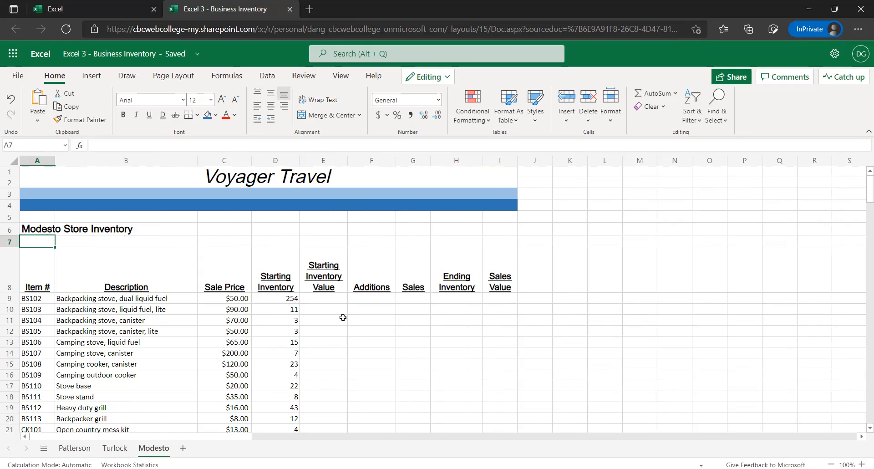
# Look through the Modesto item rows and their Starting Inventory Value, Additions and Sales columns
pyautogui.scroll(-3, 343, 273)
pyautogui.click(362, 315)
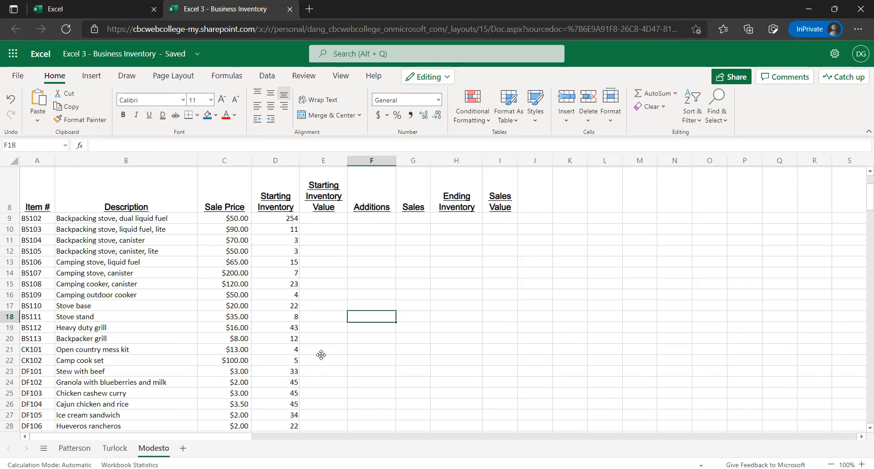
pyautogui.click(371, 400)
pyautogui.click(403, 340)
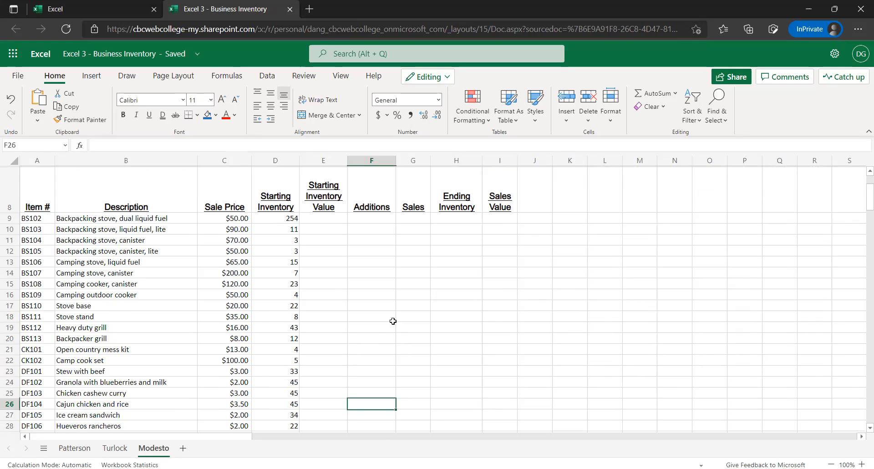
pyautogui.scroll(-1, 388, 322)
pyautogui.click(335, 387)
pyautogui.scroll(-3, 339, 382)
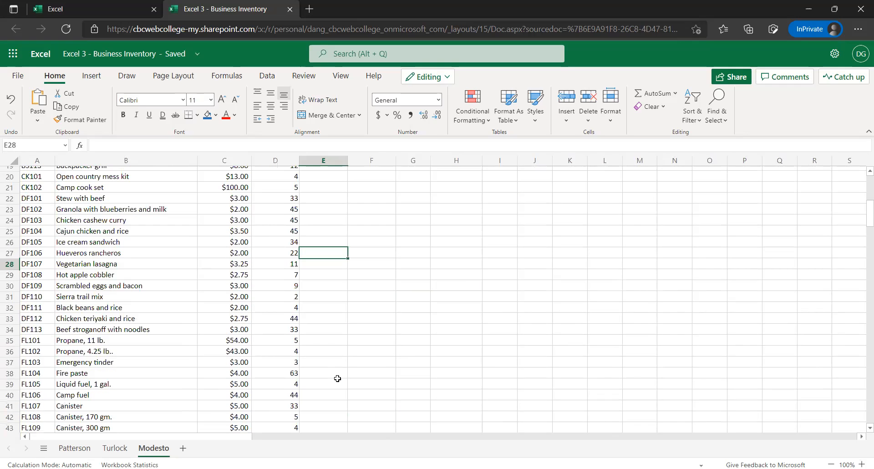
pyautogui.scroll(-1, 340, 370)
pyautogui.click(341, 370)
pyautogui.scroll(-1, 339, 368)
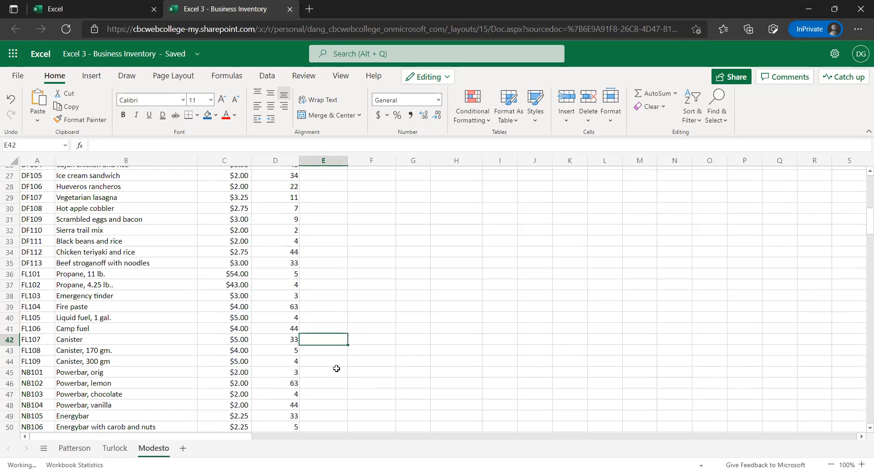
pyautogui.scroll(2, 337, 367)
pyautogui.scroll(4, 325, 273)
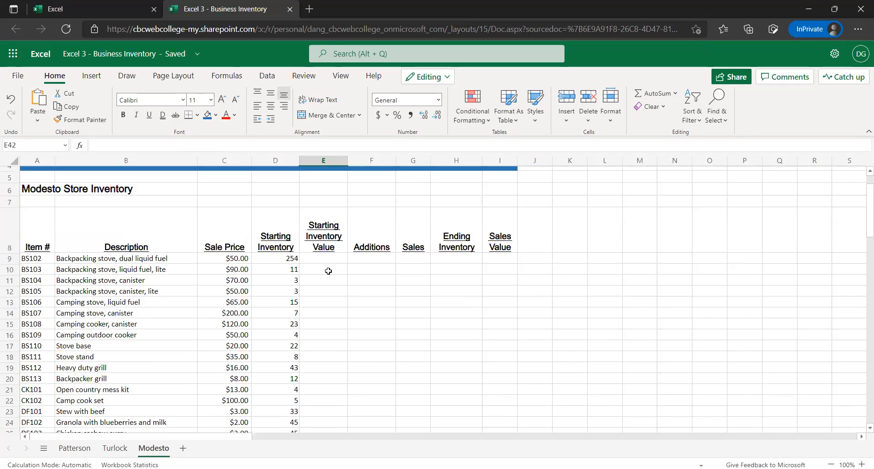
# Copy the Starting Inventory Value formula =C9*D9 from Turlock E9 to Modesto E9, and widen column E to fit the result
pyautogui.click(324, 271)
pyautogui.click(273, 256)
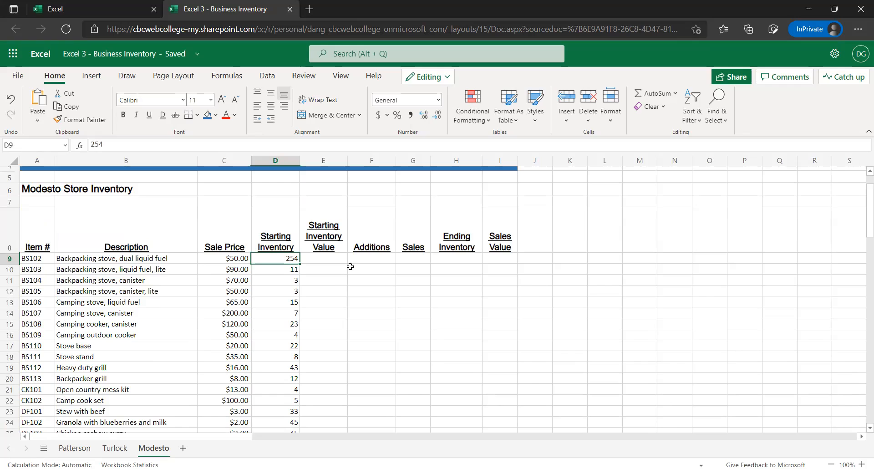
pyautogui.click(335, 256)
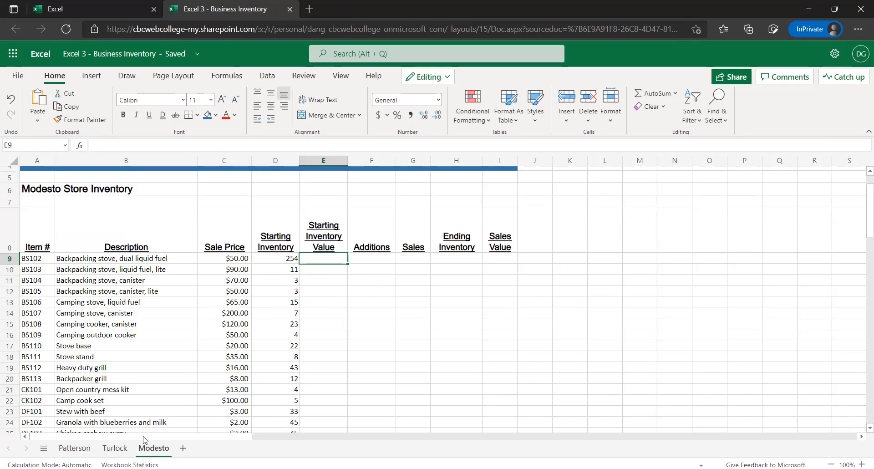
pyautogui.click(117, 449)
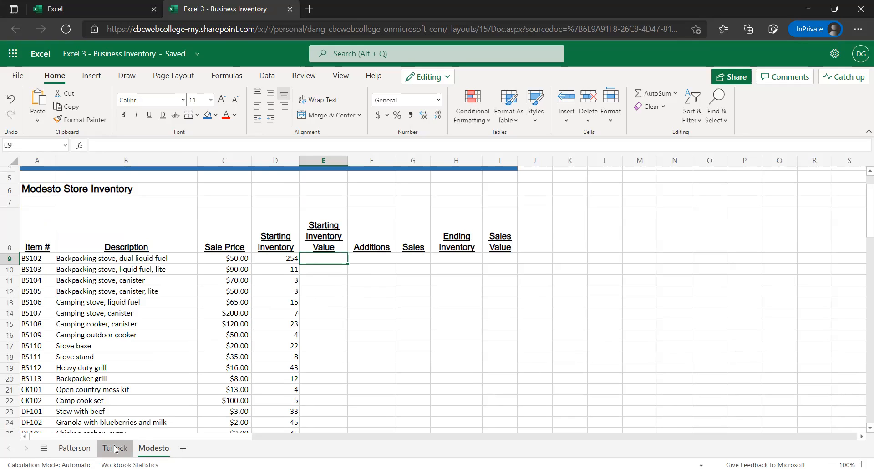
pyautogui.click(305, 286)
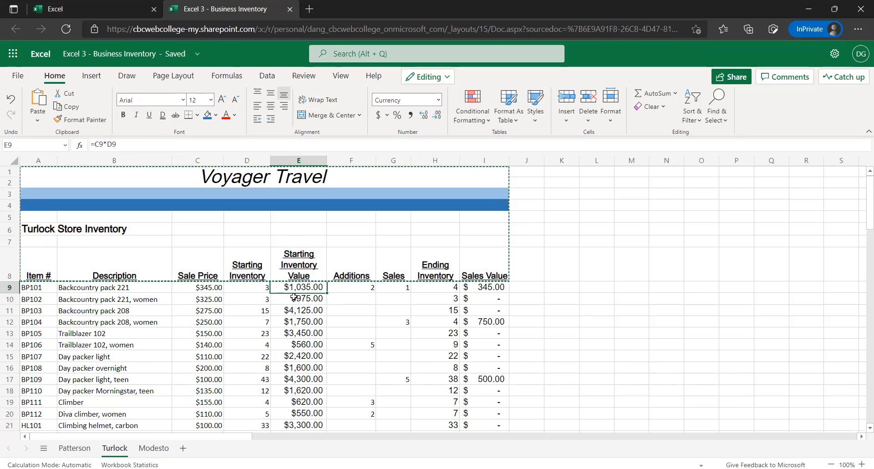
pyautogui.hotkey('ctrl', 'c')
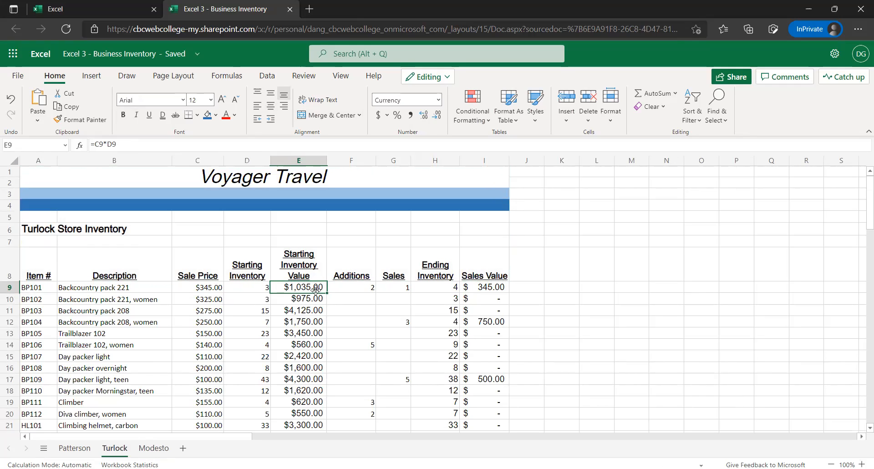
pyautogui.click(168, 452)
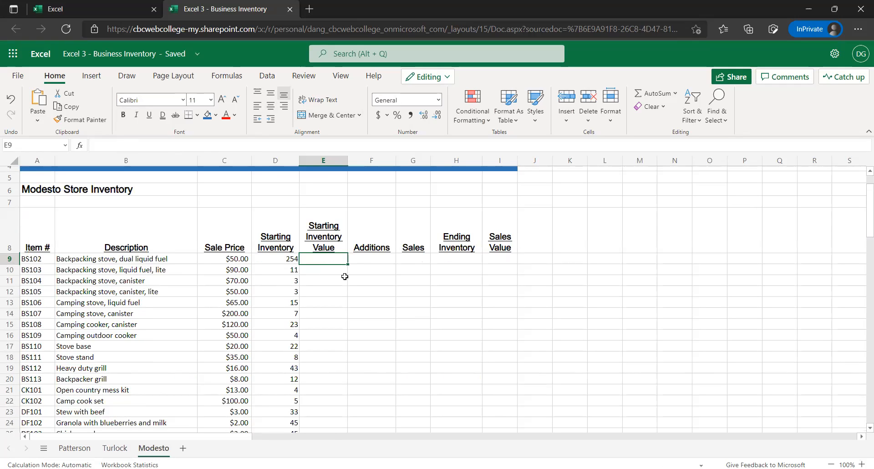
pyautogui.hotkey('ctrl', 'v')
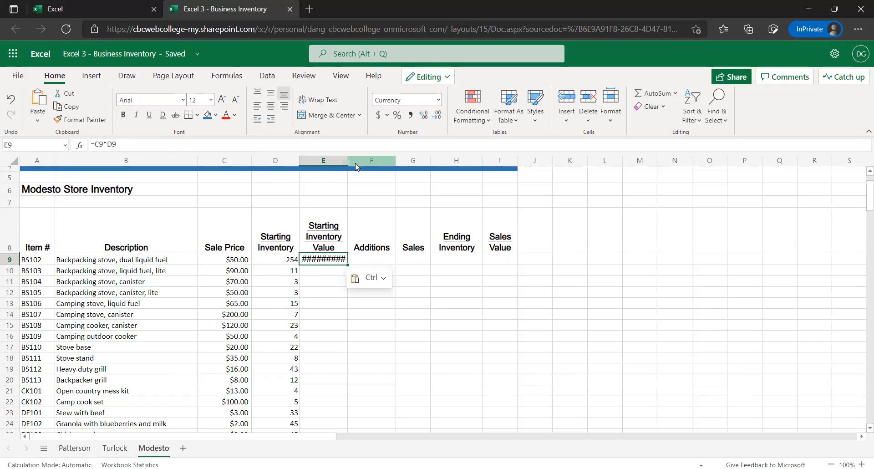
pyautogui.moveTo(347, 160); pyautogui.dragTo(364, 160)
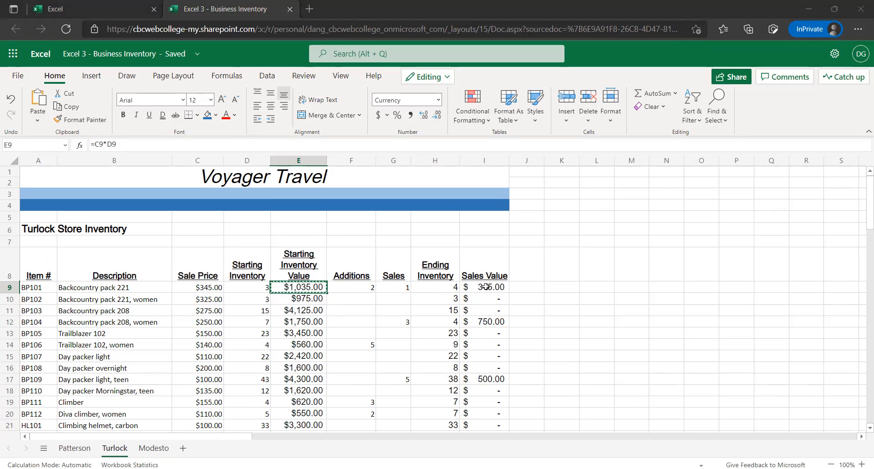
# Copy the Ending Inventory and Sales Value formulas from Turlock H9:I9 to Modesto H9:I9, and check the Sales Value formula against the Sales cell
pyautogui.moveTo(440, 288); pyautogui.dragTo(478, 287)
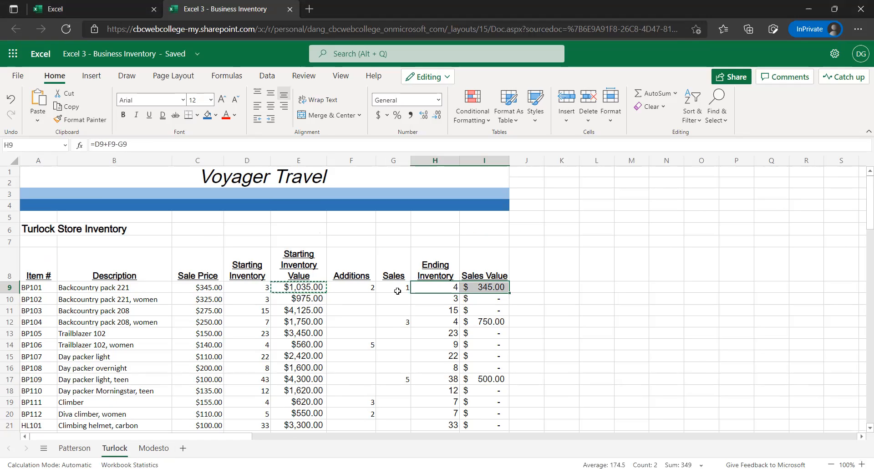
pyautogui.hotkey('ctrl', 'c')
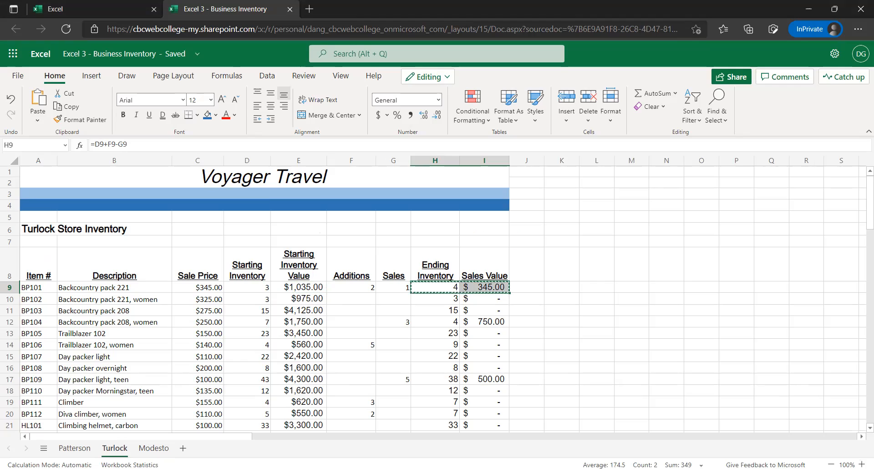
pyautogui.click(157, 448)
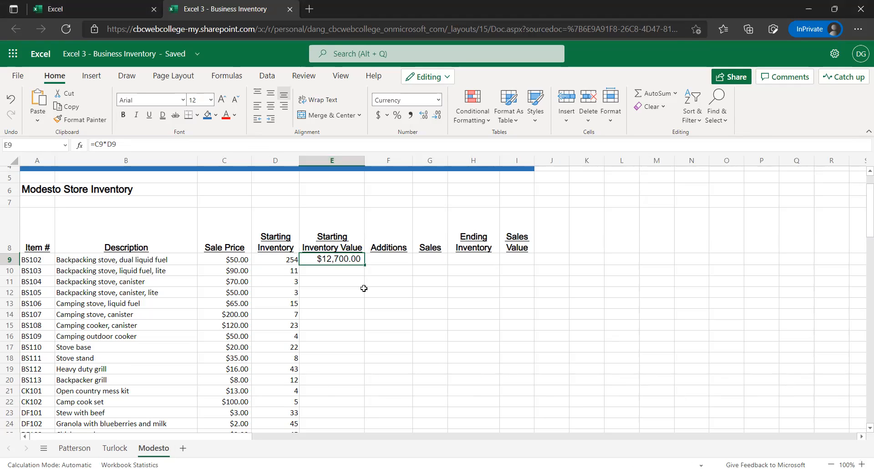
pyautogui.press('Right')
pyautogui.press('Right')
pyautogui.press('Right')
pyautogui.hotkey('ctrl', 'v')
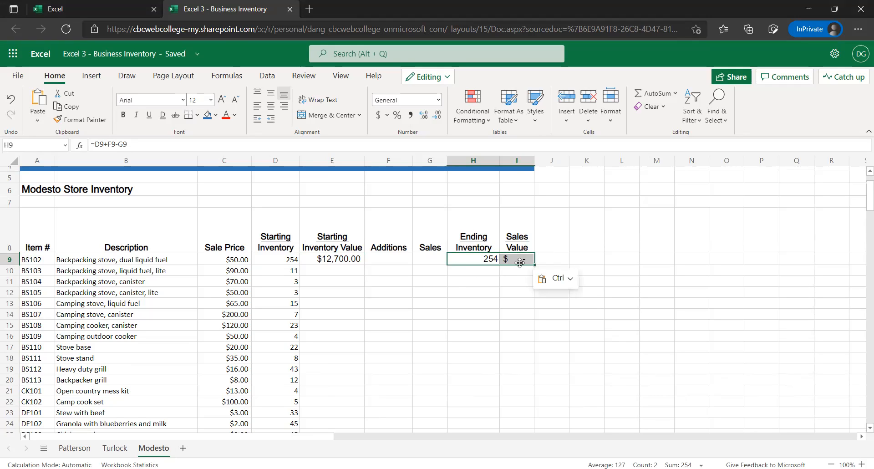
pyautogui.press('Right')
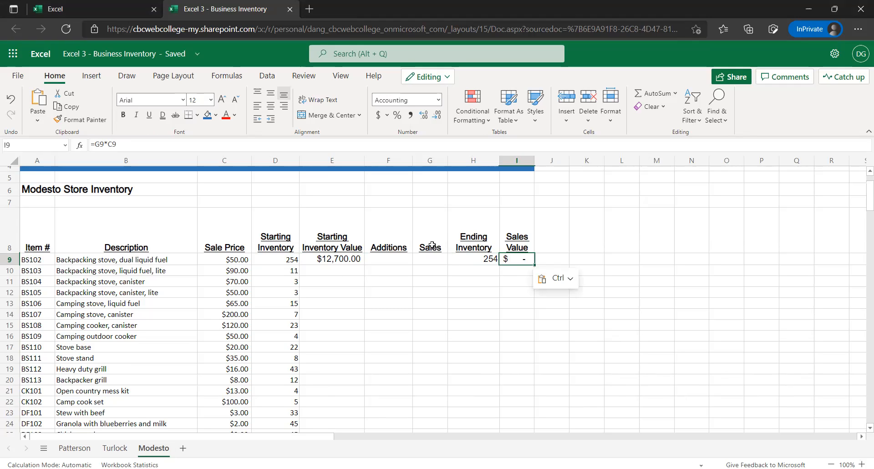
pyautogui.press('Left')
pyautogui.press('Left')
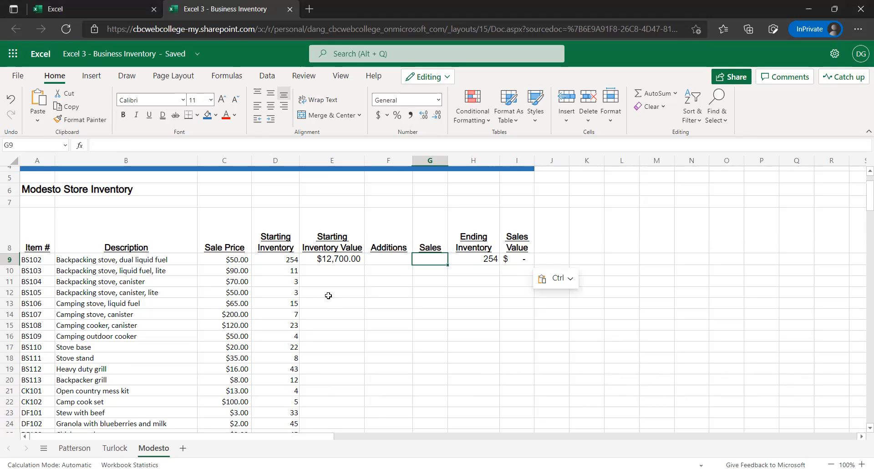
pyautogui.moveTo(352, 290); pyautogui.dragTo(435, 300)
pyautogui.click(385, 383)
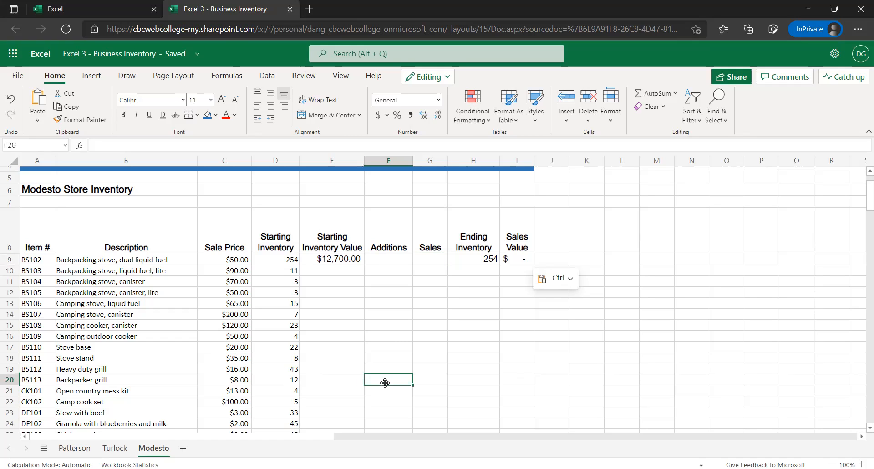
# Fill the row 9 formulas in E9:I9 down through row 62 on the Modesto sheet
pyautogui.moveTo(330, 260); pyautogui.dragTo(517, 257)
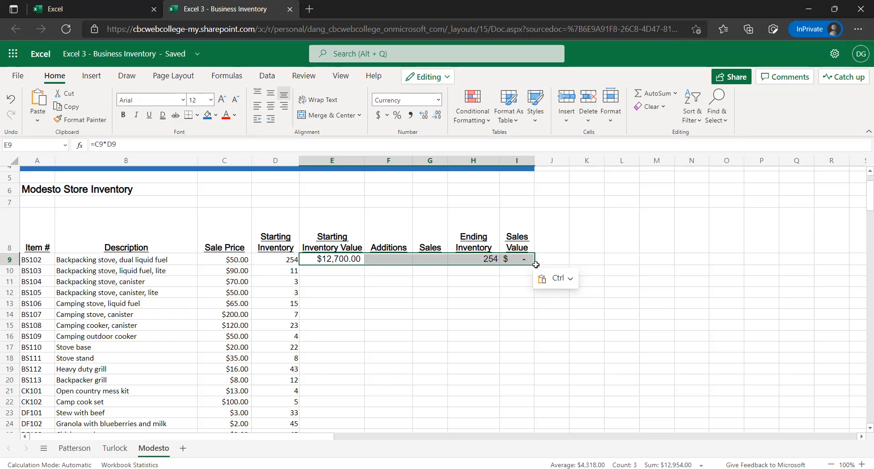
pyautogui.moveTo(534, 264); pyautogui.dragTo(531, 348)
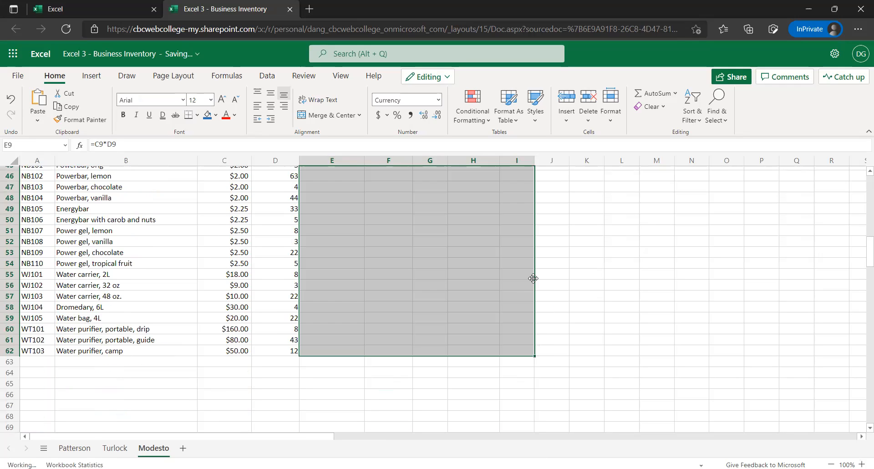
pyautogui.scroll(10, 563, 267)
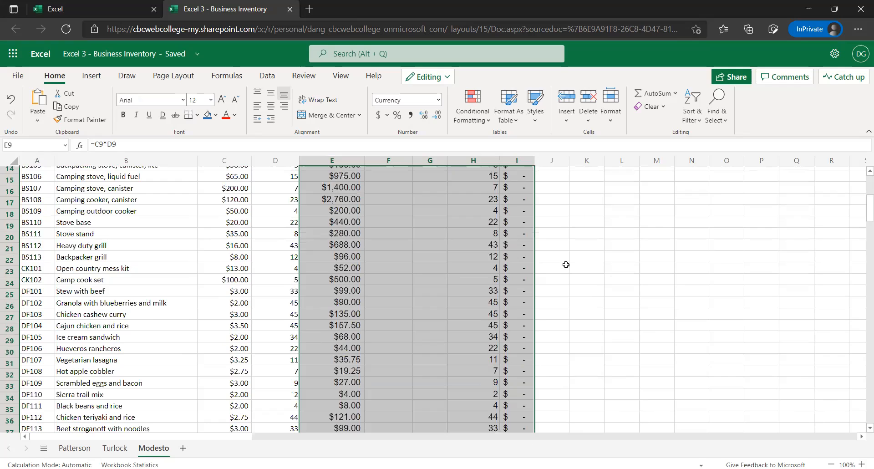
pyautogui.scroll(5, 565, 264)
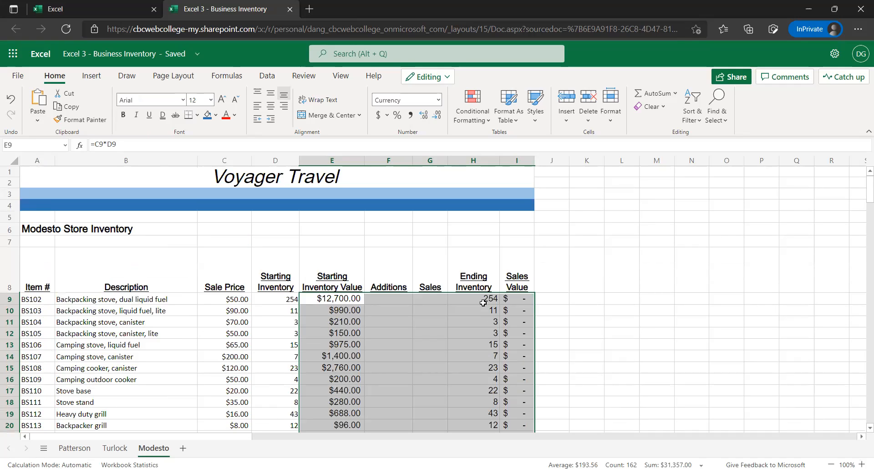
# Check the Ending Inventory formula in H9 against its Starting Inventory and Sales cells, and undo the fill of rows 10 to 62
pyautogui.click(464, 298)
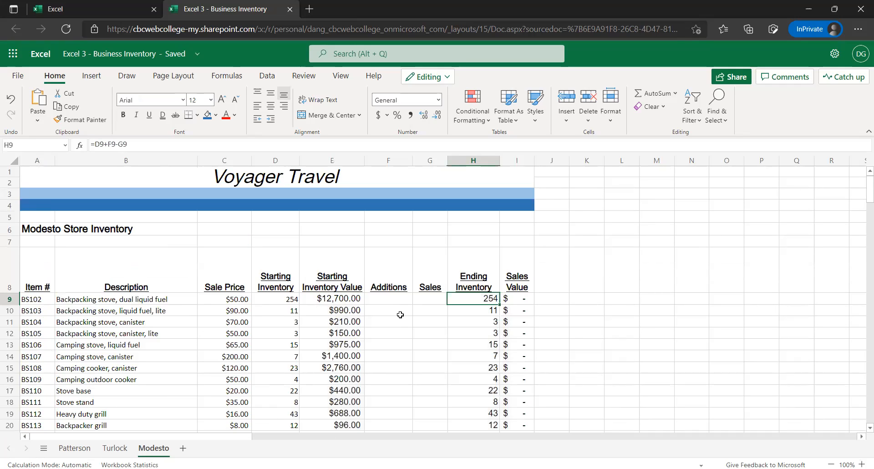
pyautogui.click(269, 299)
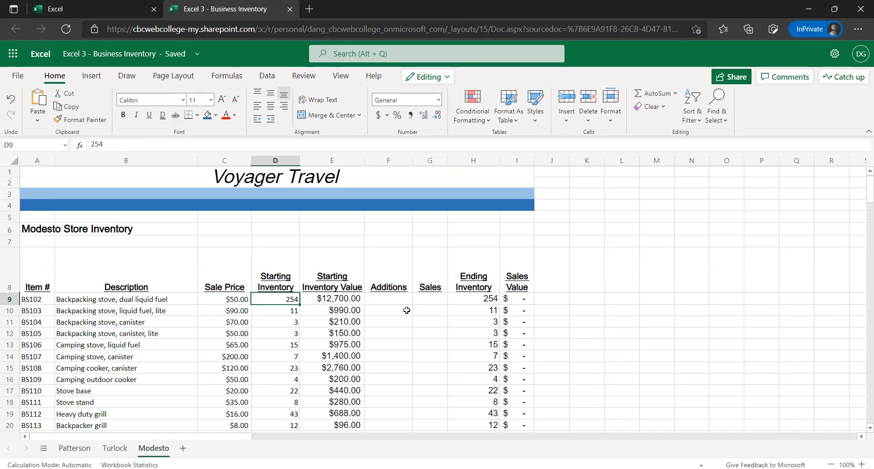
pyautogui.click(422, 301)
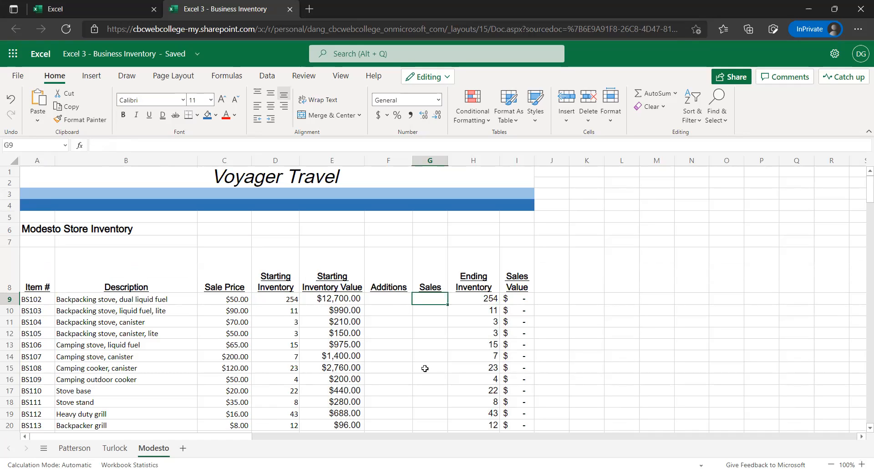
pyautogui.click(434, 356)
pyautogui.click(573, 291)
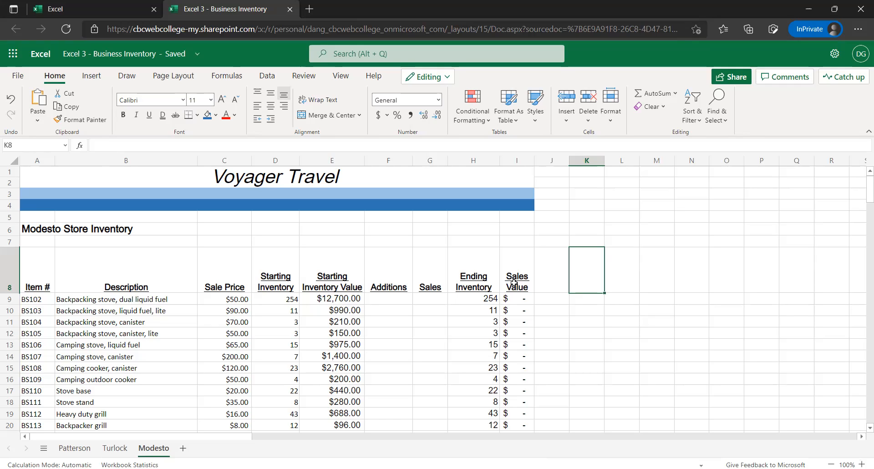
pyautogui.hotkey('ctrl', 'z')
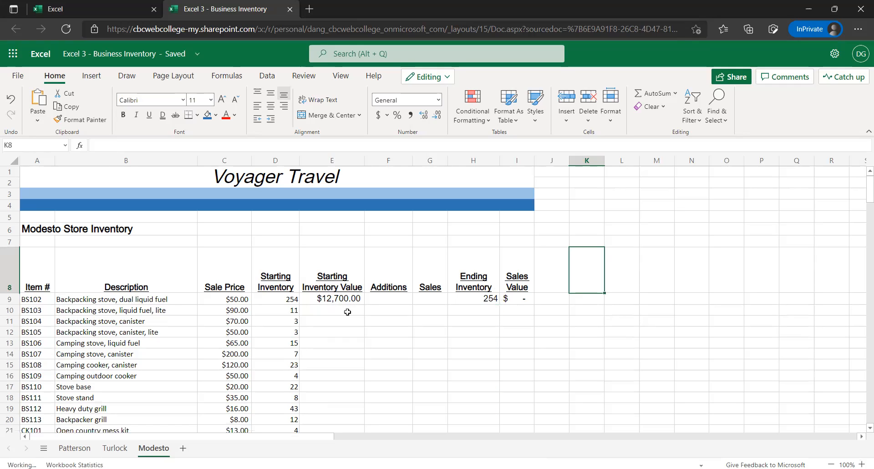
# Copy the formulas in E9:I9 and paste them into E10:I62 on the Modesto sheet
pyautogui.moveTo(324, 299); pyautogui.dragTo(511, 299)
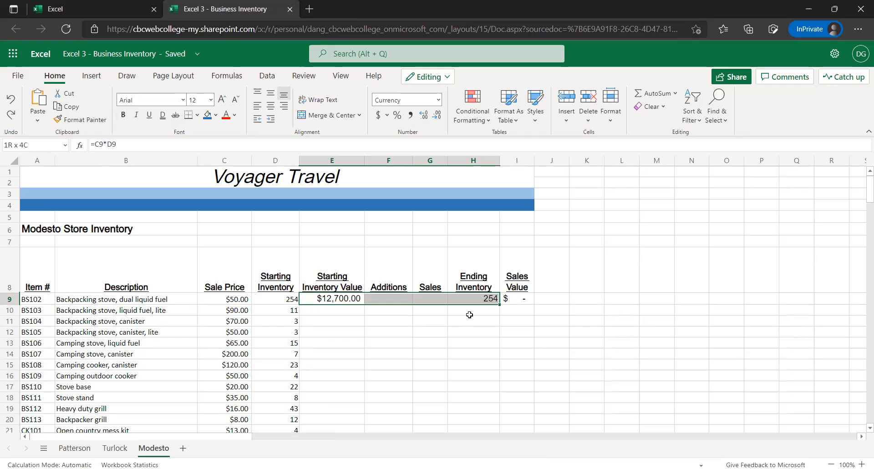
pyautogui.hotkey('ctrl', 'c')
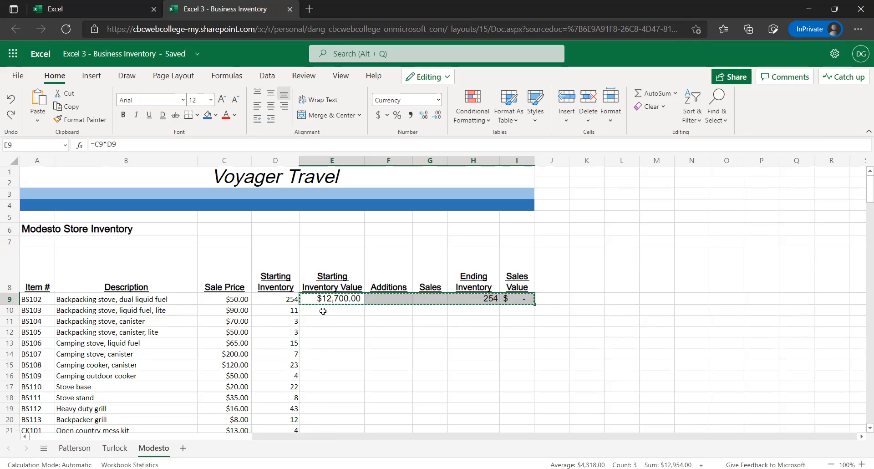
pyautogui.moveTo(324, 309); pyautogui.dragTo(357, 435)
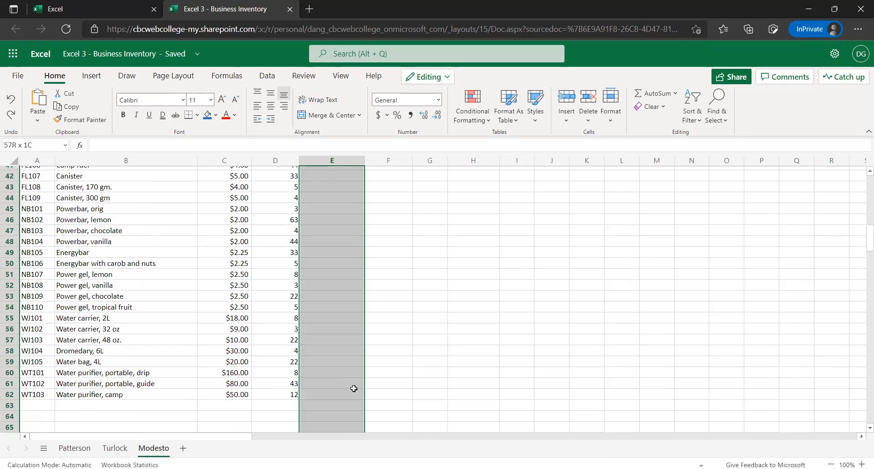
pyautogui.scroll(-3, 355, 339)
pyautogui.moveTo(356, 286); pyautogui.dragTo(495, 286)
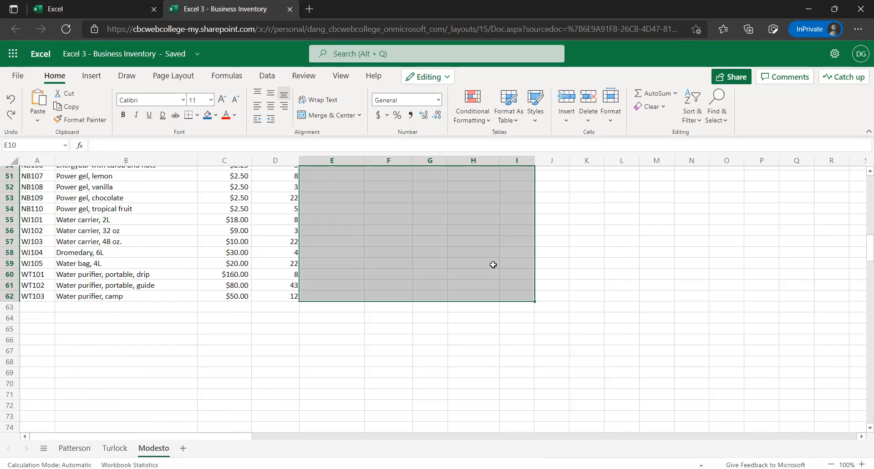
pyautogui.scroll(3, 498, 263)
pyautogui.scroll(12, 524, 210)
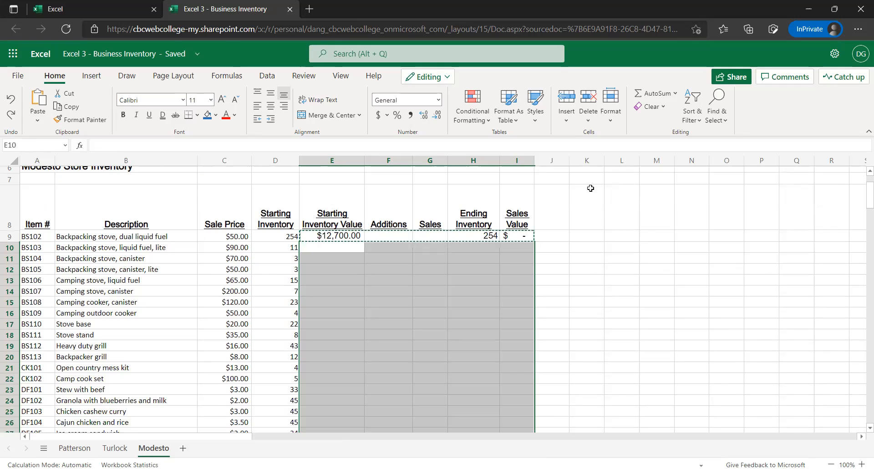
pyautogui.hotkey('ctrl', 'v')
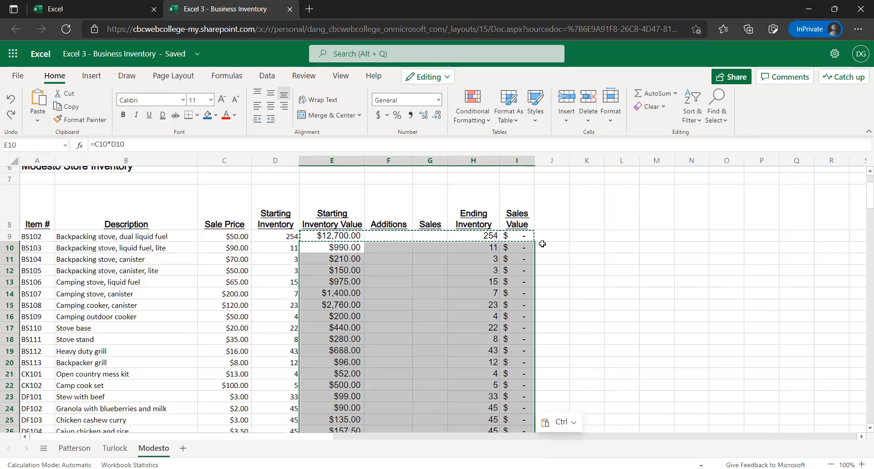
# Check the Starting Inventory Value formulas in E9, E10 and E14 and the Sales Value formula in I16 for adjusted row references
pyautogui.click(356, 249)
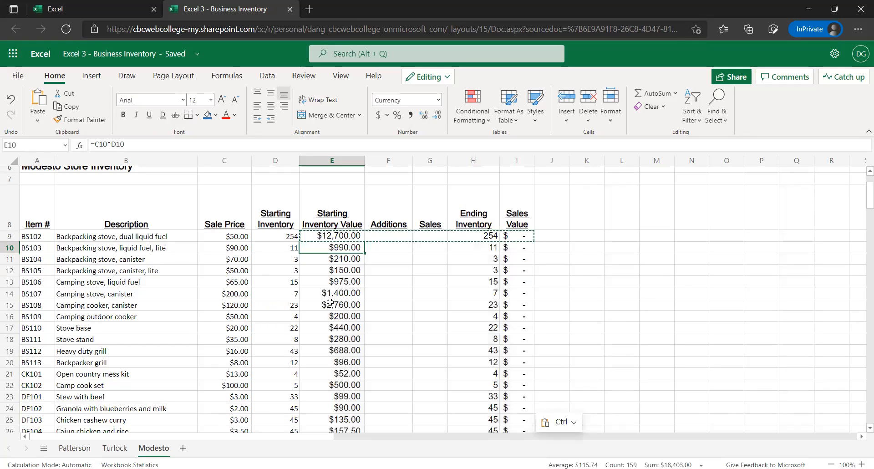
pyautogui.click(334, 240)
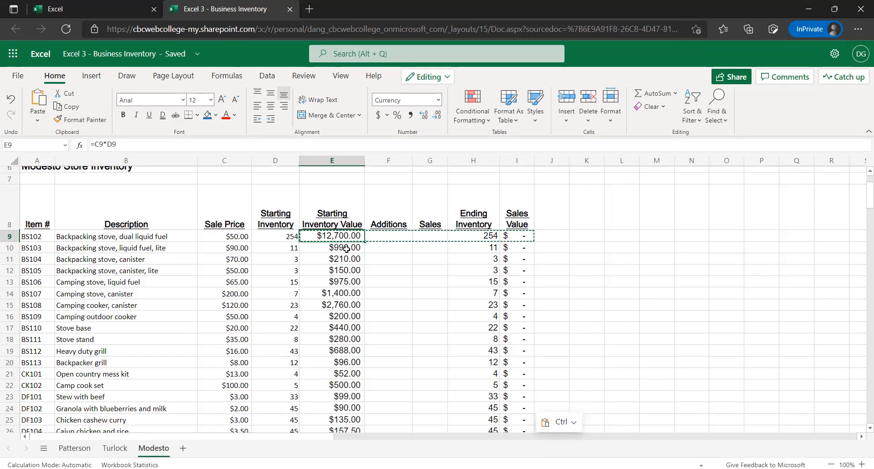
pyautogui.click(343, 249)
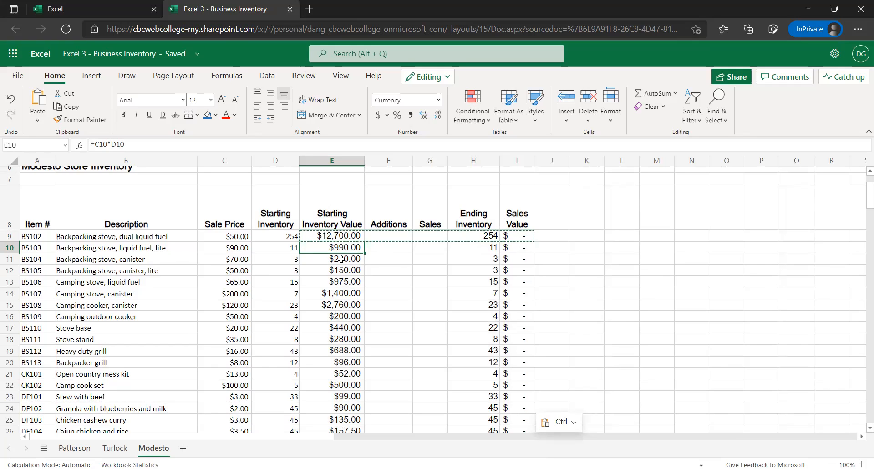
pyautogui.click(336, 288)
pyautogui.click(345, 329)
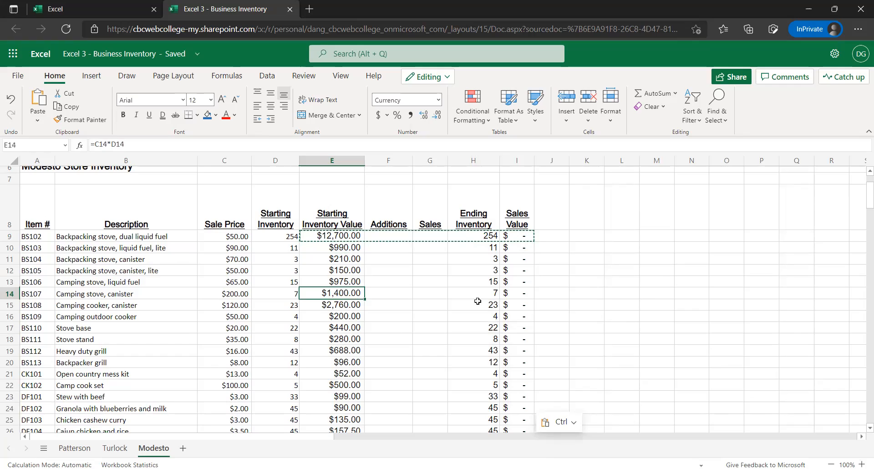
pyautogui.click(519, 316)
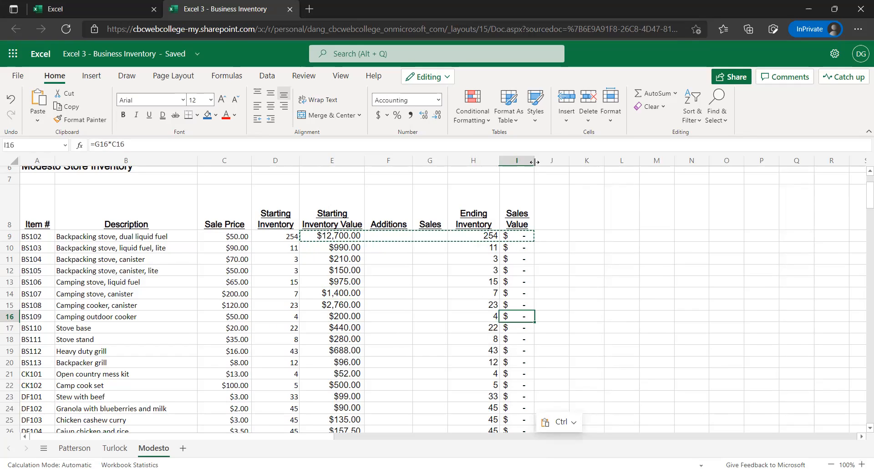
# Widen the Sales Value column I to 11.43 (85 pixels) and look through the pasted rows down to the last item
pyautogui.moveTo(535, 161); pyautogui.dragTo(546, 161)
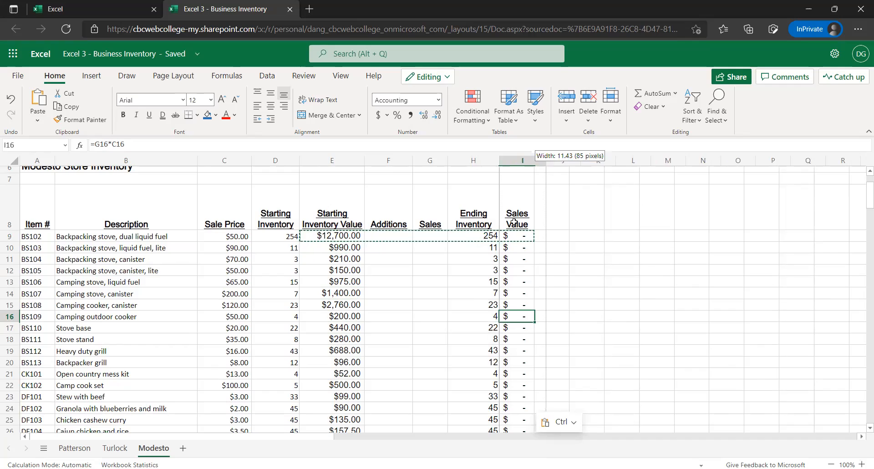
pyautogui.click(470, 269)
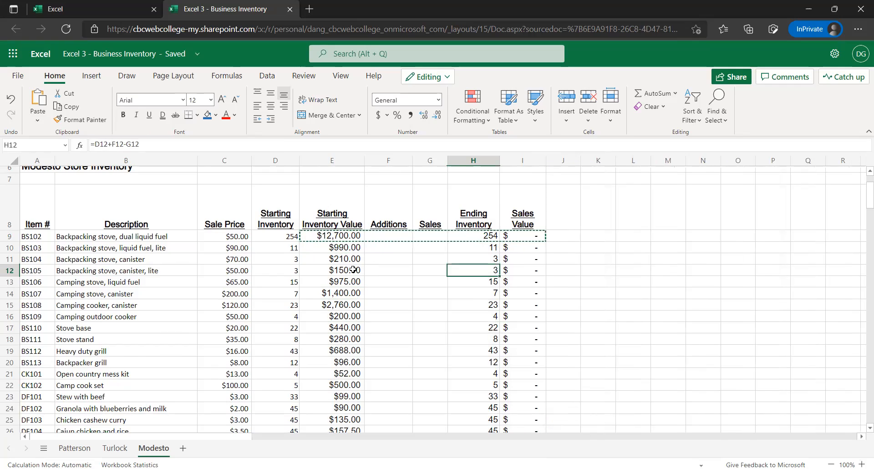
pyautogui.scroll(-3, 355, 271)
pyautogui.scroll(-2, 355, 271)
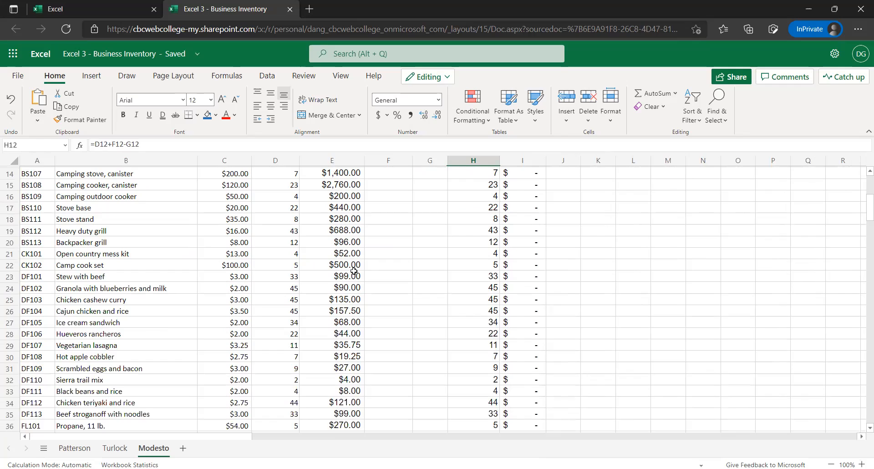
pyautogui.scroll(-3, 353, 271)
pyautogui.scroll(-8, 353, 275)
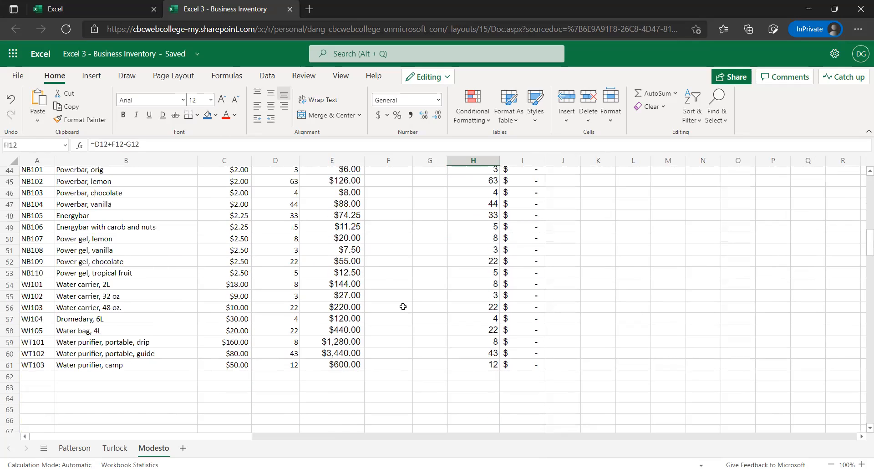
pyautogui.scroll(3, 402, 306)
pyautogui.scroll(10, 392, 301)
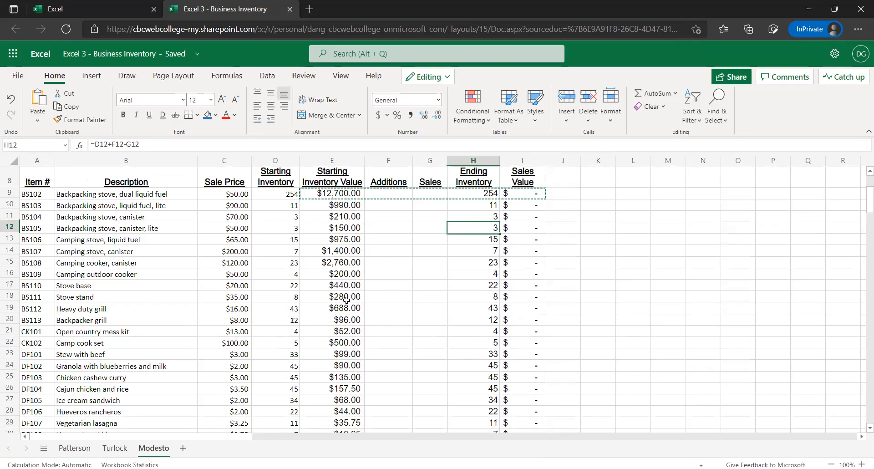
pyautogui.scroll(3, 364, 314)
pyautogui.click(384, 327)
pyautogui.click(355, 299)
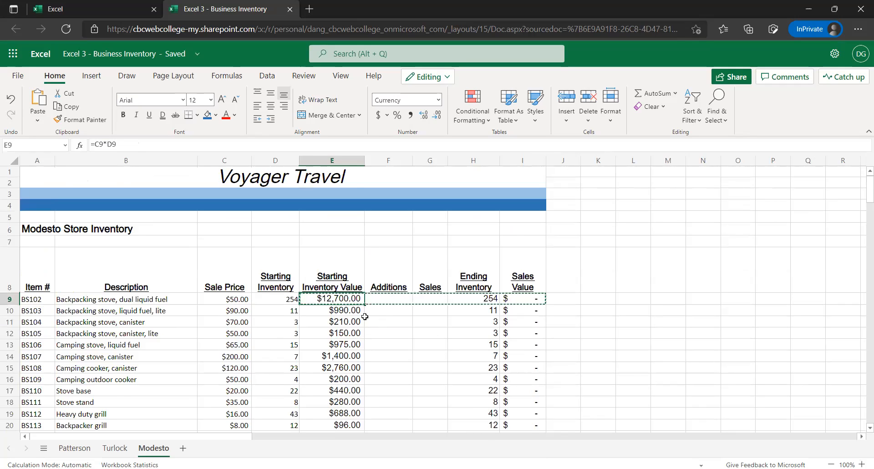
# End the copy selection, undo the column I widening and the formulas pasted below row 9, and return to E9
pyautogui.scroll(-1, 364, 316)
pyautogui.scroll(-1, 356, 308)
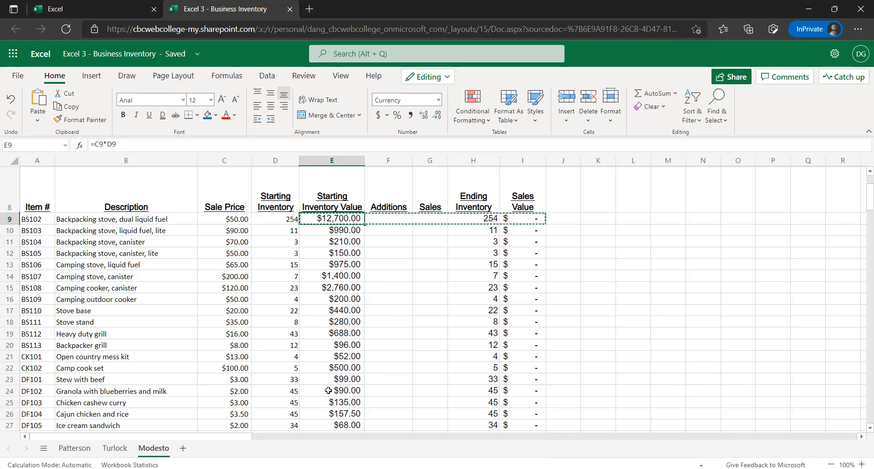
pyautogui.click(454, 286)
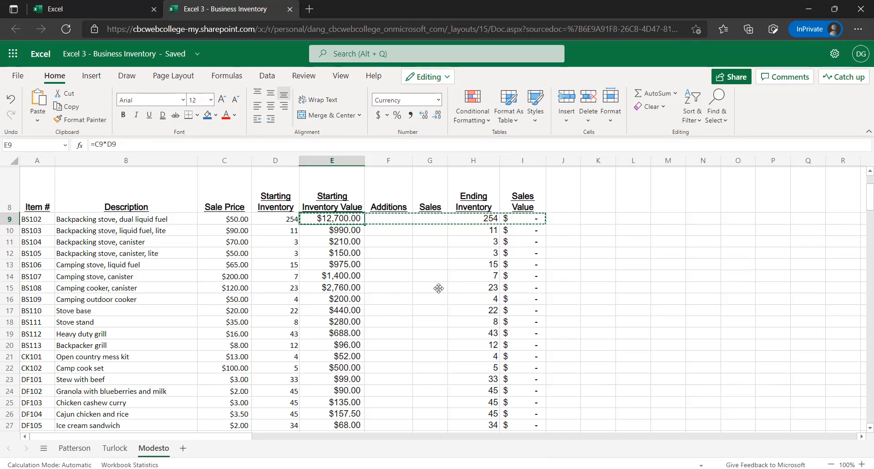
pyautogui.click(340, 247)
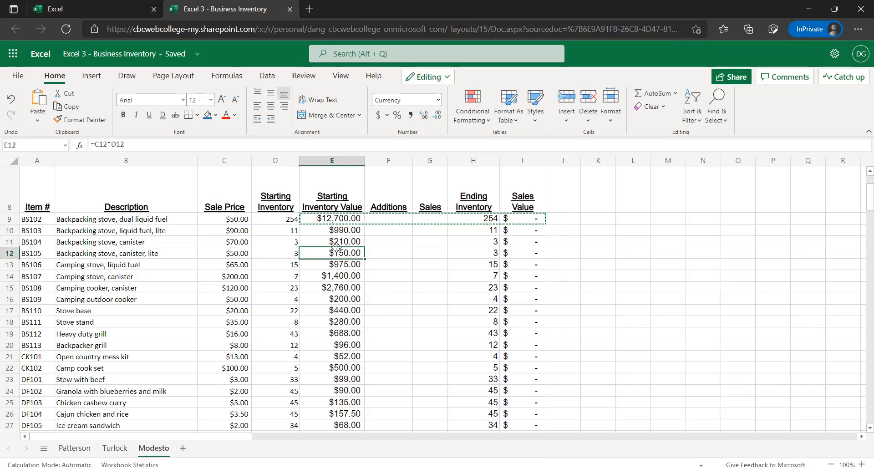
pyautogui.press('Escape')
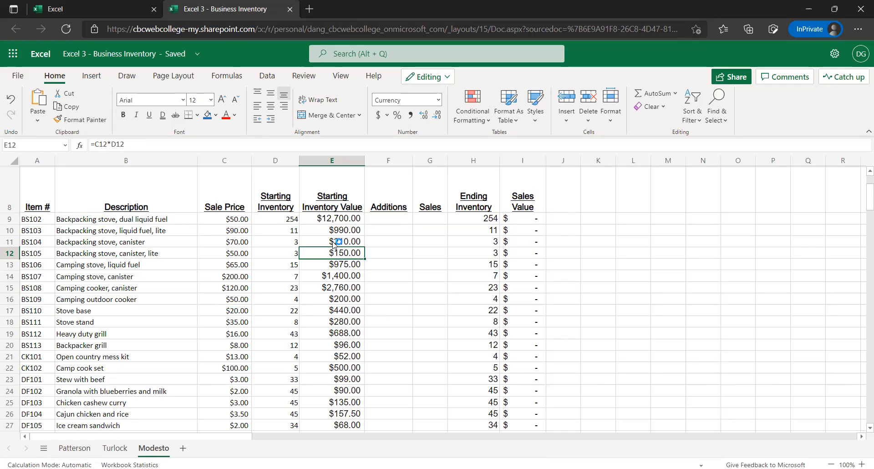
pyautogui.hotkey('ctrl', 'z')
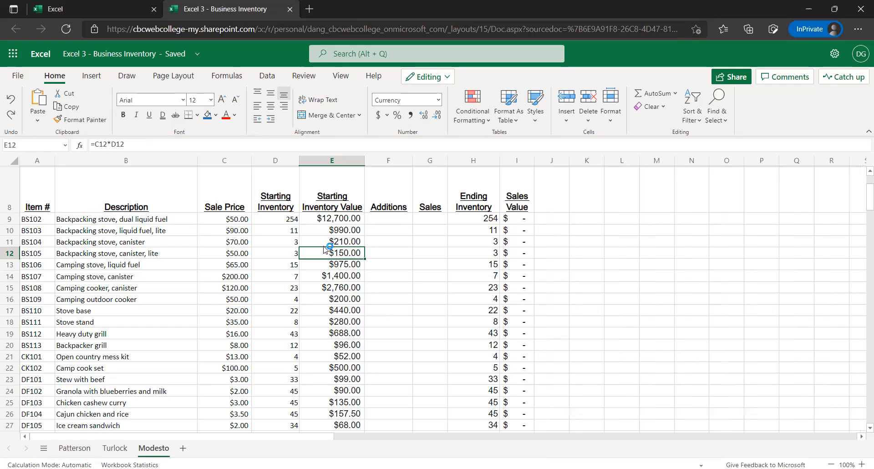
pyautogui.click(350, 237)
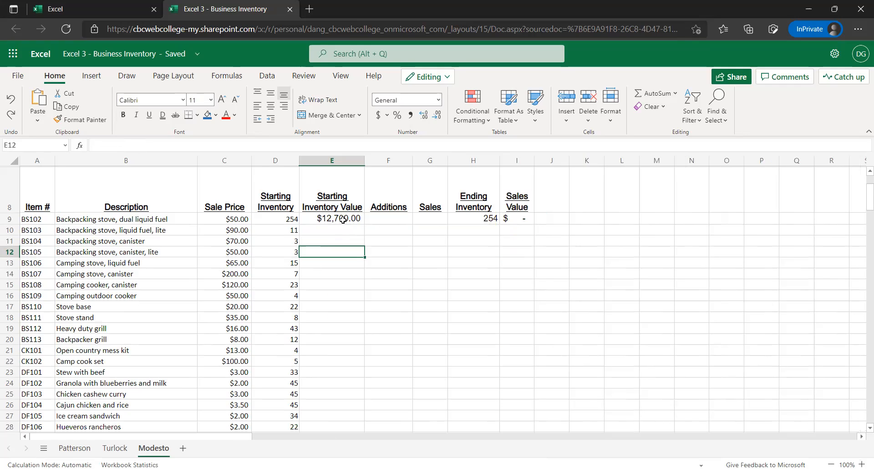
pyautogui.press('Up')
pyautogui.press('Up')
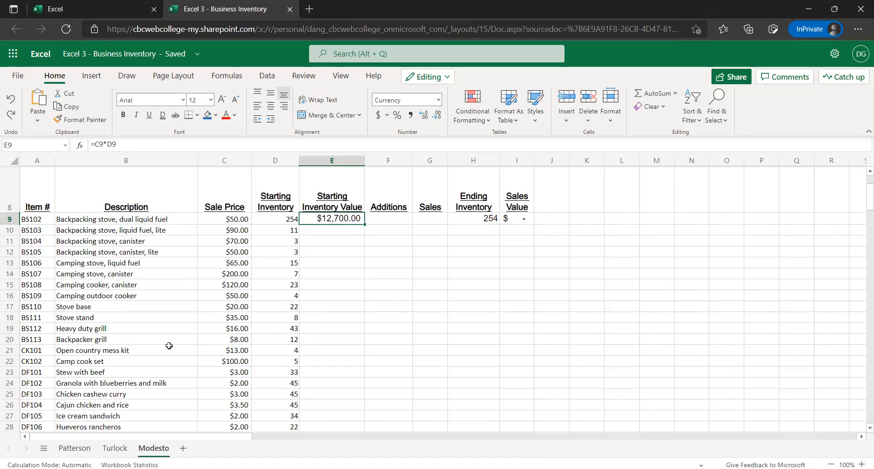
# Copy the formulas in E9:I9 and go from B9 to the last item in the Description column, B62
pyautogui.scroll(-5, 169, 346)
pyautogui.scroll(-9, 164, 341)
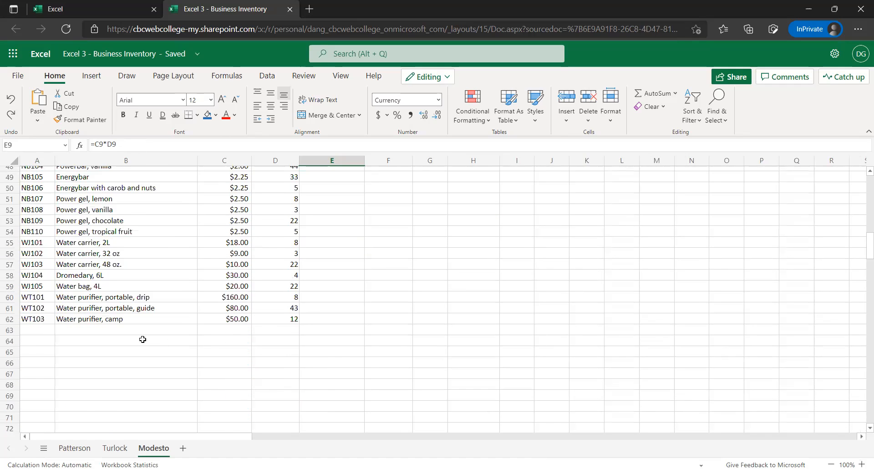
pyautogui.scroll(12, 141, 338)
pyautogui.scroll(4, 168, 336)
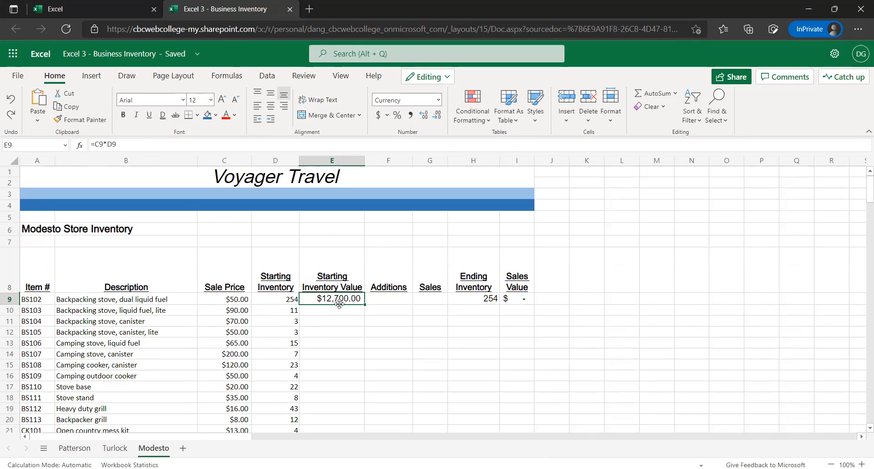
pyautogui.moveTo(341, 298); pyautogui.dragTo(508, 295)
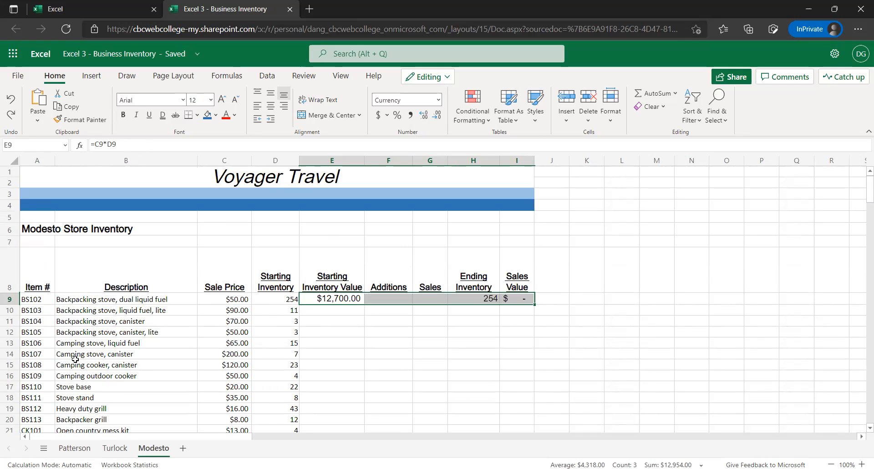
pyautogui.hotkey('ctrl', 'c')
pyautogui.click(276, 303)
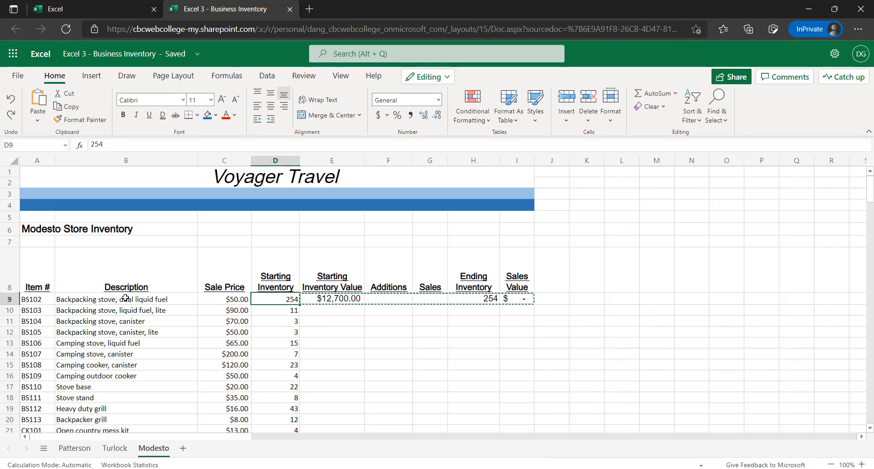
pyautogui.press('Left')
pyautogui.press('Left')
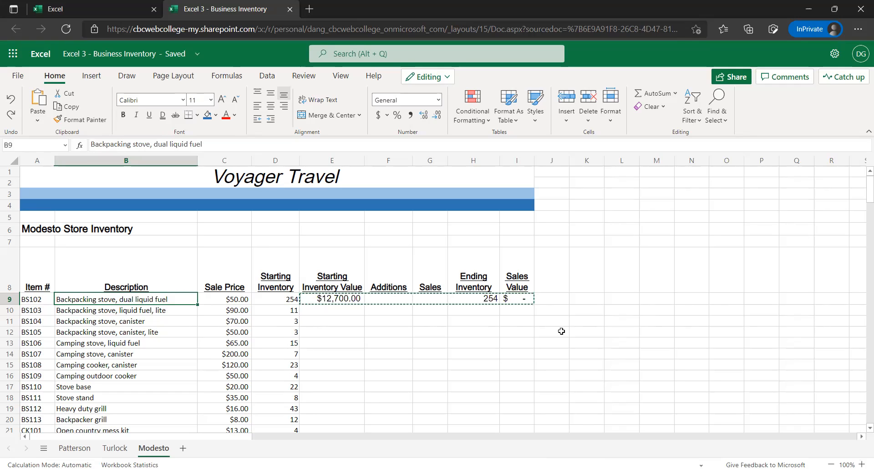
pyautogui.hotkey('ctrl', 'Down')
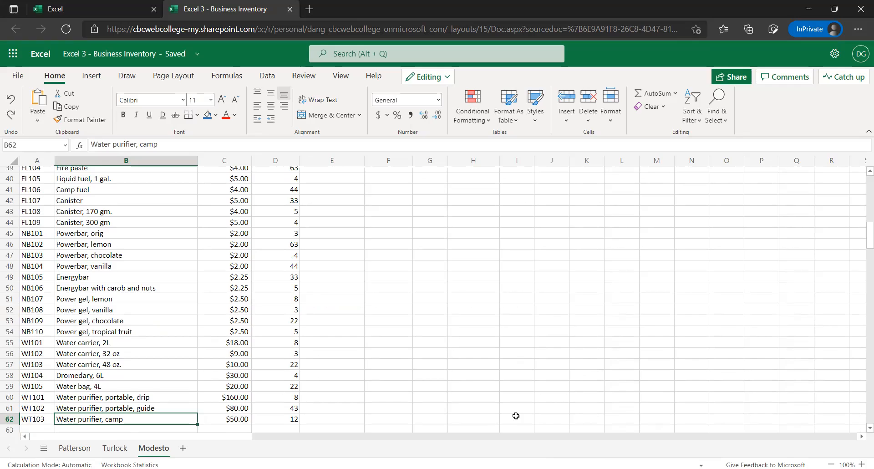
# Paste the copied row 9 formulas into E10:I62 on the Modesto sheet
pyautogui.moveTo(516, 417); pyautogui.dragTo(333, 416)
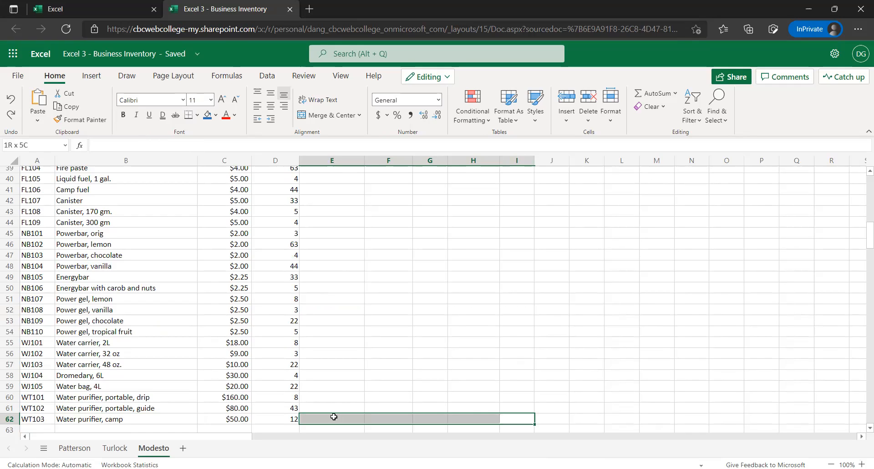
pyautogui.moveTo(333, 416); pyautogui.dragTo(333, 417)
pyautogui.hotkey('ctrl', 'shift', 'Up')
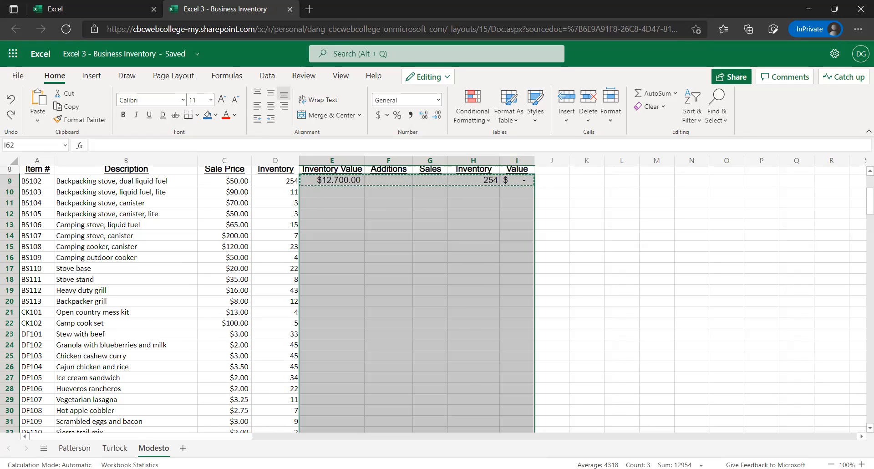
pyautogui.hotkey('shift', 'Down')
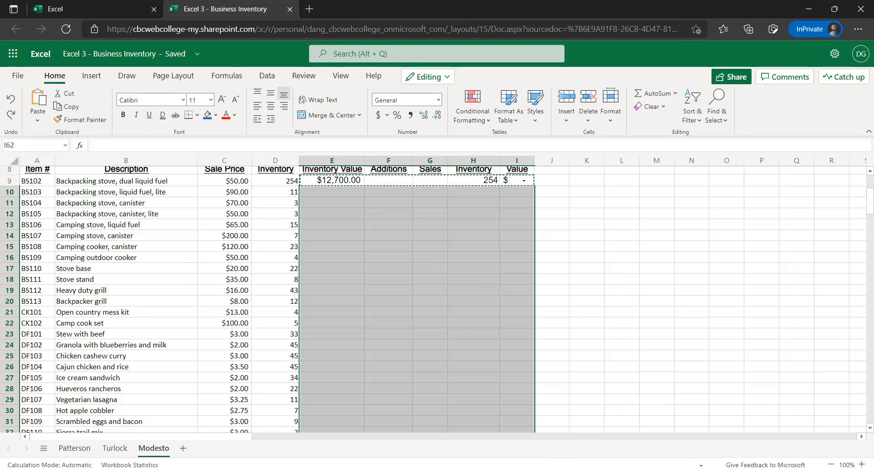
pyautogui.hotkey('ctrl', 'v')
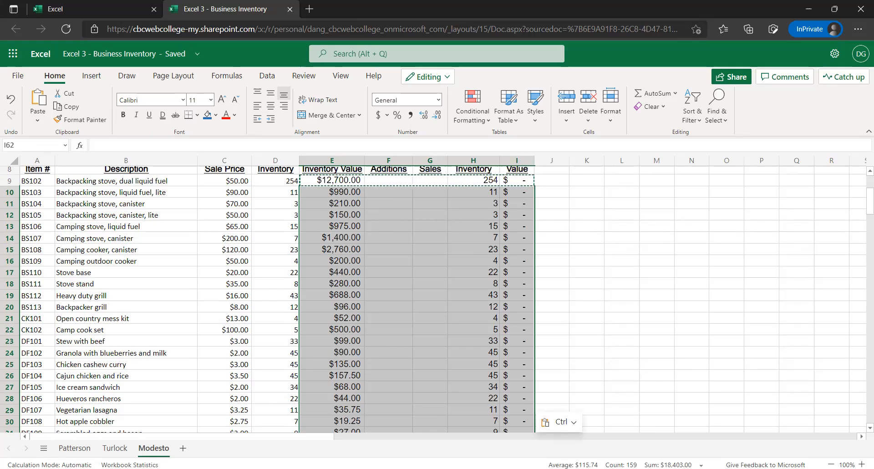
pyautogui.scroll(-13, 416, 211)
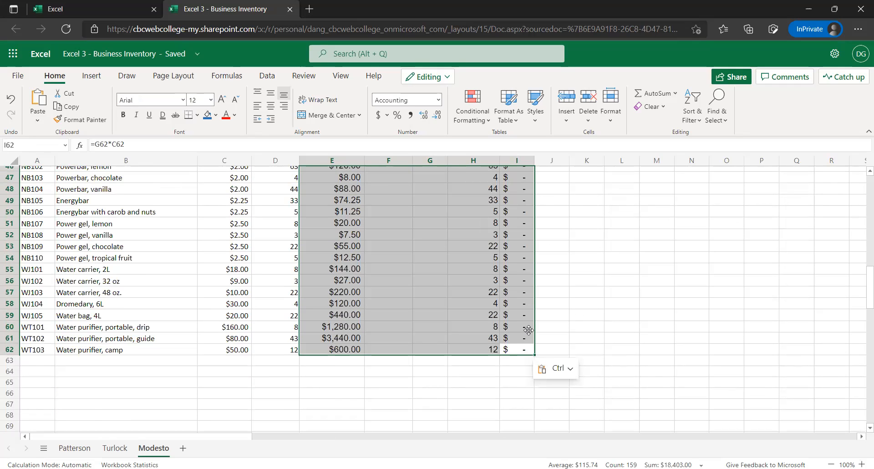
# End the copy selection and look through the pasted Modesto values from the first item down to row 62
pyautogui.click(544, 328)
pyautogui.scroll(1, 506, 321)
pyautogui.scroll(1, 461, 324)
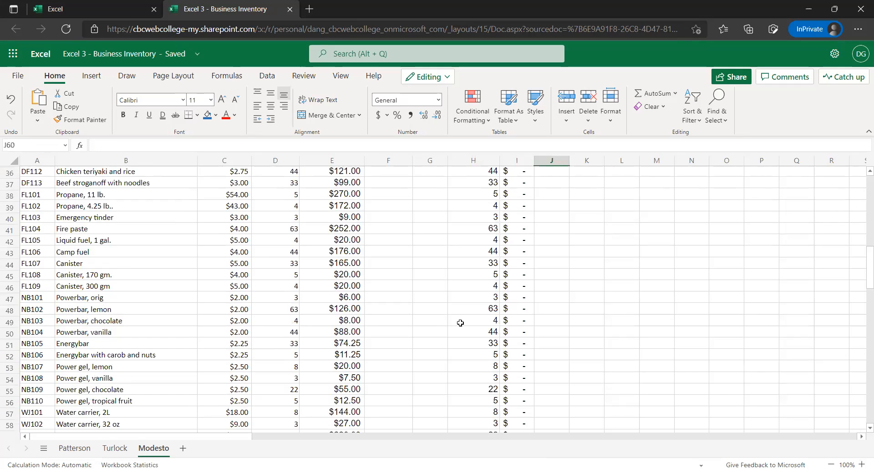
pyautogui.scroll(12, 459, 312)
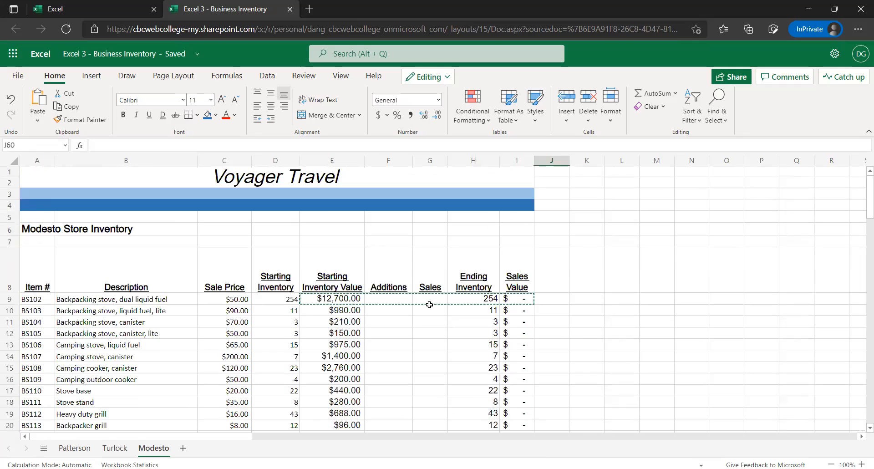
pyautogui.click(394, 320)
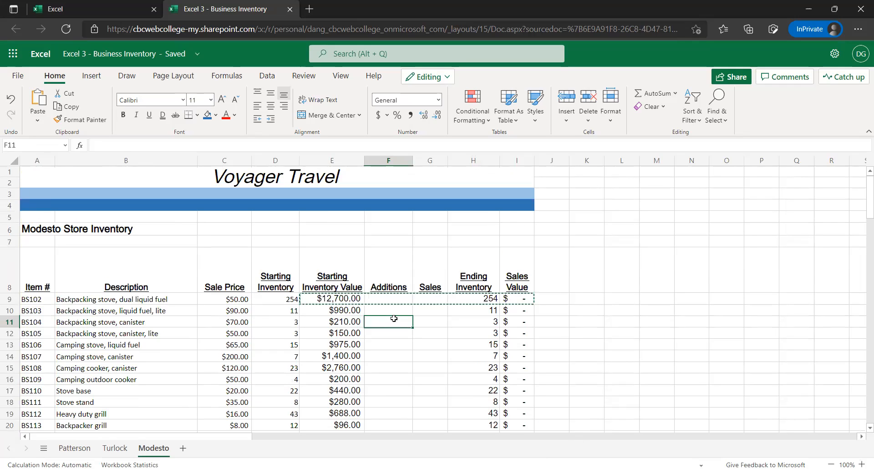
pyautogui.press('Escape')
pyautogui.scroll(-2, 306, 306)
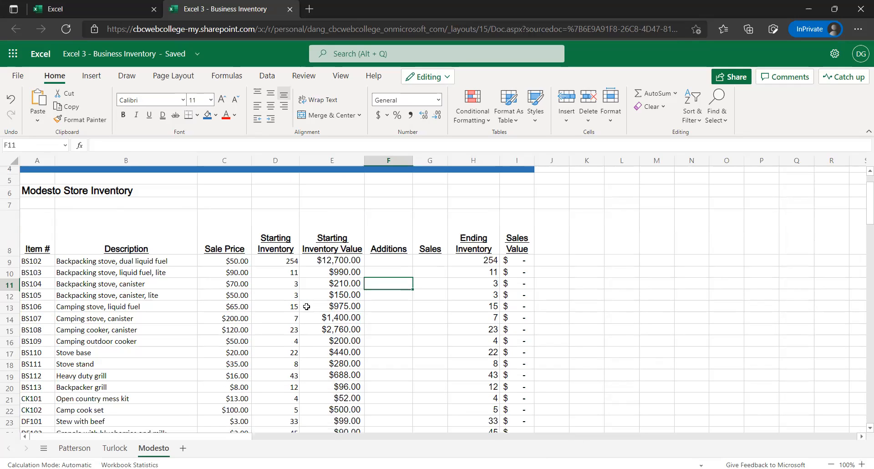
pyautogui.scroll(-3, 307, 309)
pyautogui.scroll(-6, 297, 300)
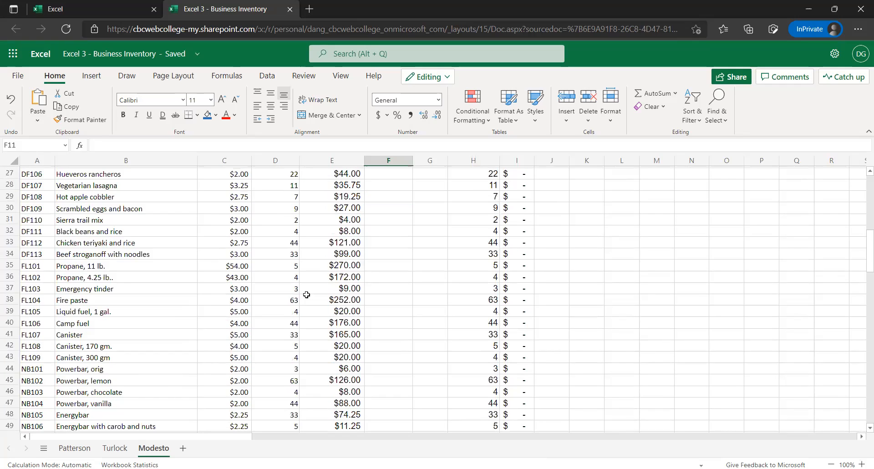
pyautogui.scroll(-3, 310, 294)
pyautogui.scroll(-6, 326, 275)
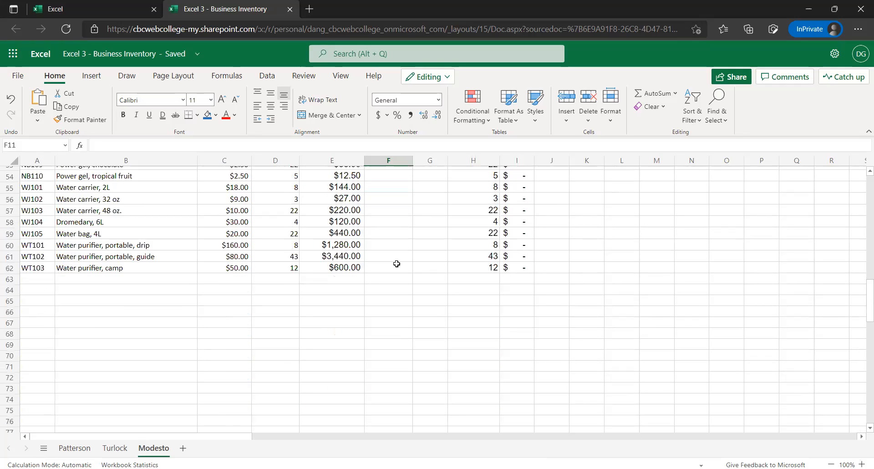
pyautogui.click(376, 272)
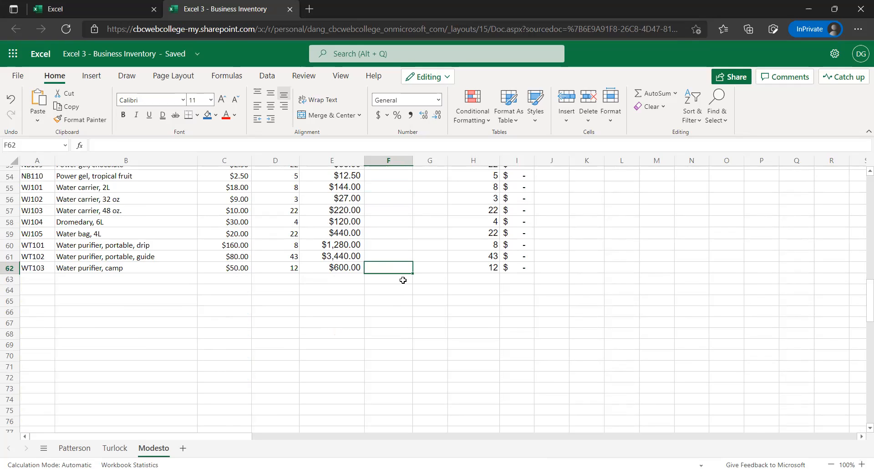
# Copy the Totals and Average rows B63:I64 from the Turlock sheet and paste them at B63 on the Modesto sheet
pyautogui.click(121, 450)
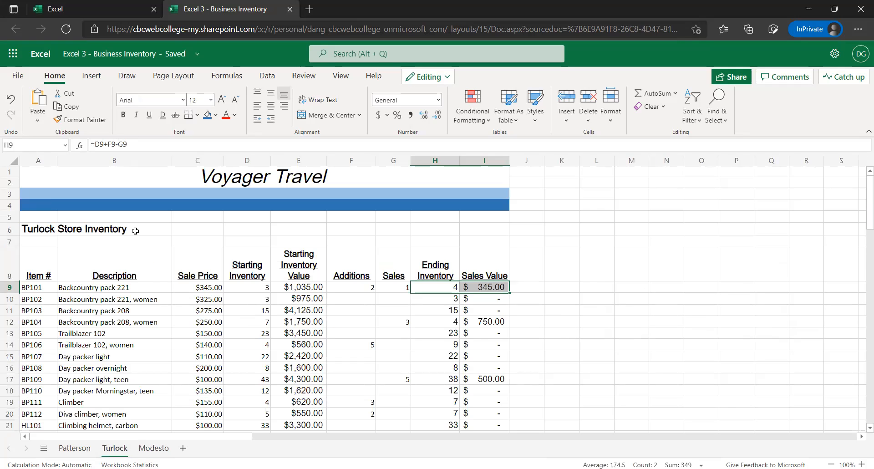
pyautogui.scroll(-10, 135, 231)
pyautogui.scroll(-8, 158, 265)
pyautogui.moveTo(158, 265); pyautogui.dragTo(162, 278)
pyautogui.moveTo(410, 278); pyautogui.dragTo(485, 277)
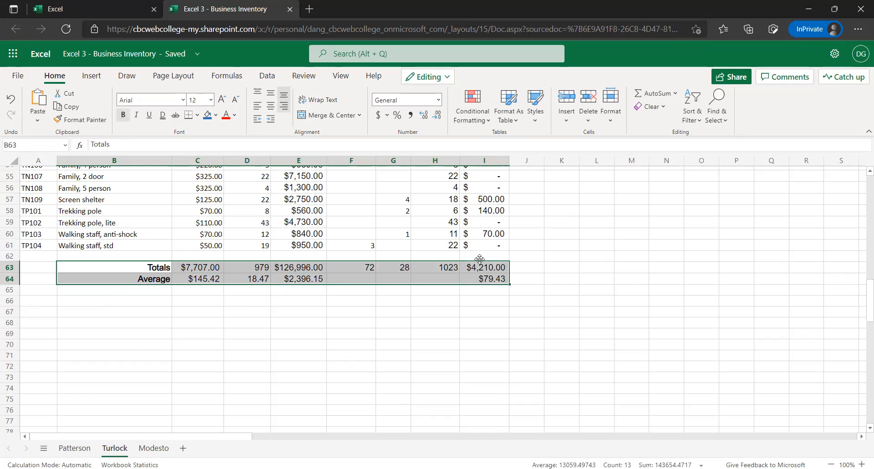
pyautogui.hotkey('ctrl', 'c')
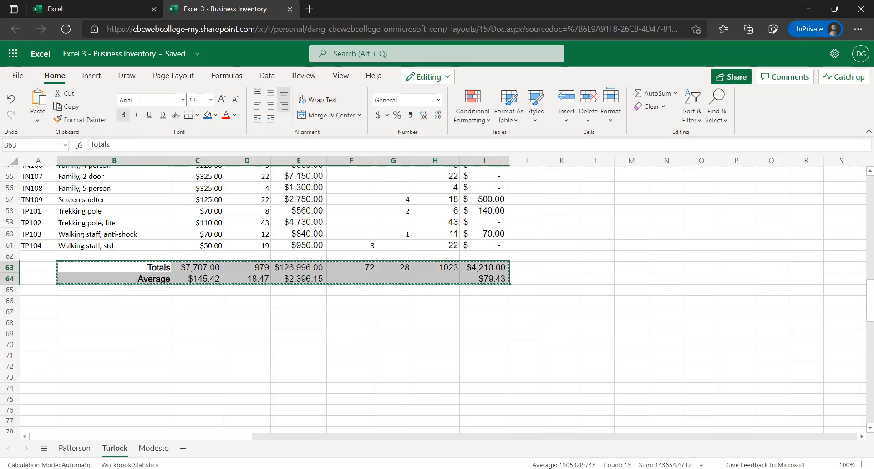
pyautogui.click(153, 448)
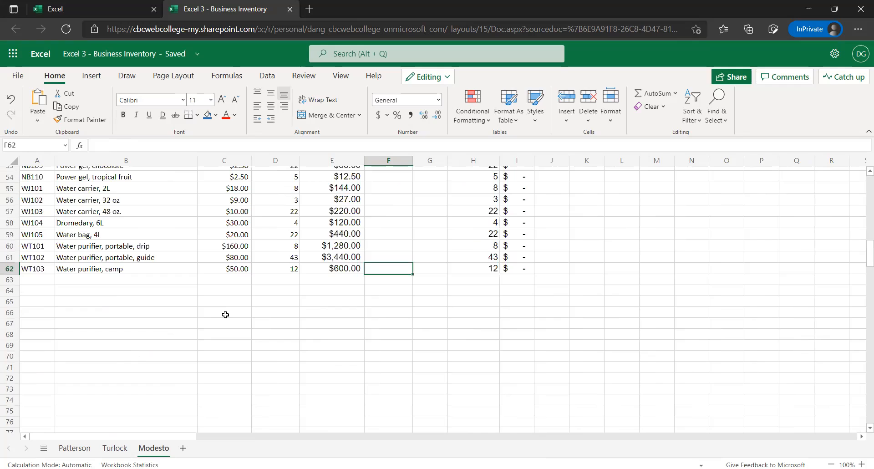
pyautogui.click(121, 282)
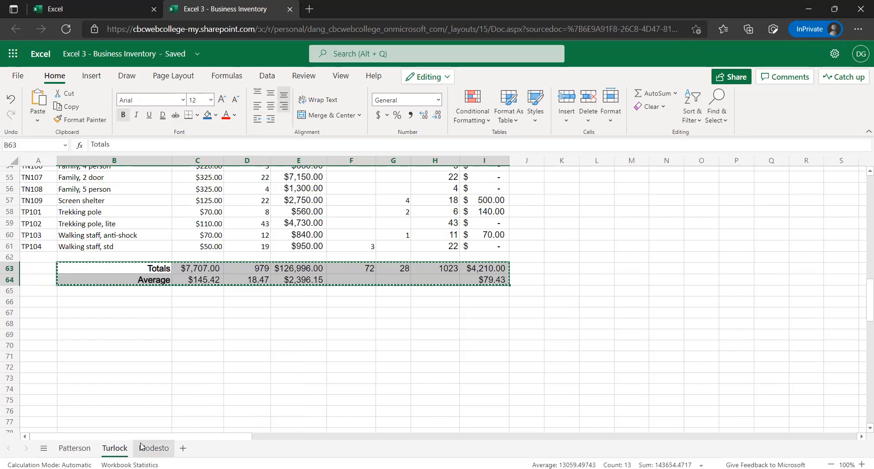
pyautogui.click(154, 448)
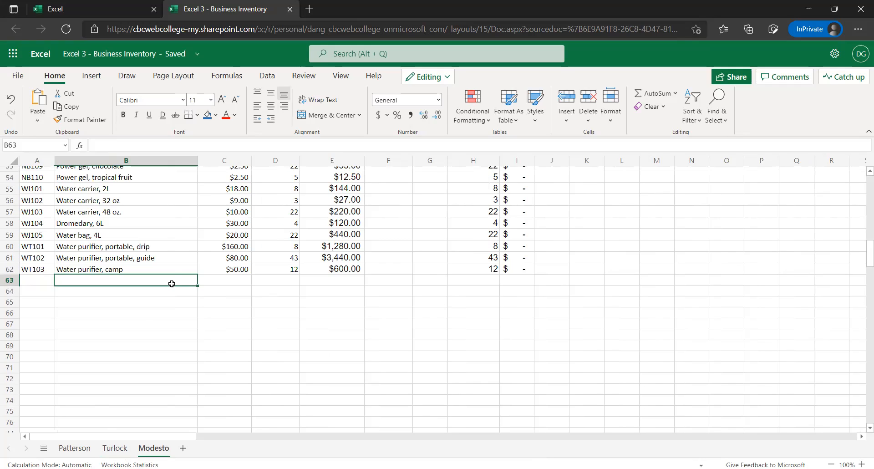
pyautogui.hotkey('ctrl', 'v')
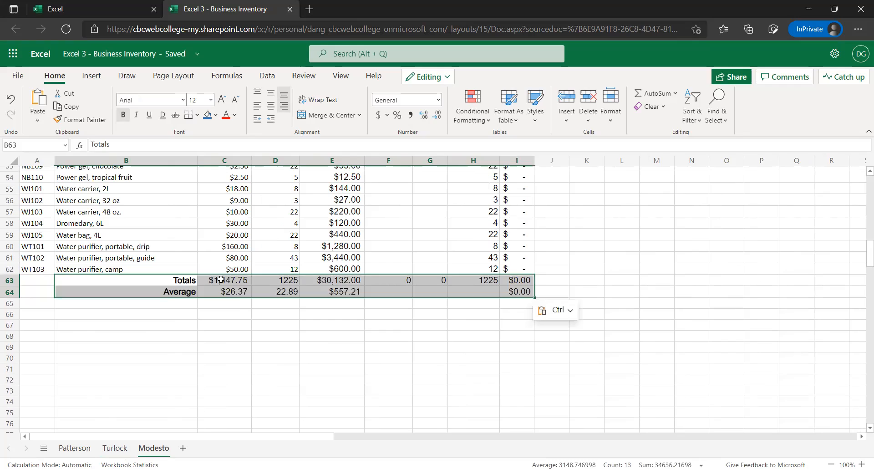
# Check the Sale Price total formula in C63 and compare its range with the first price cell, C9
pyautogui.click(221, 280)
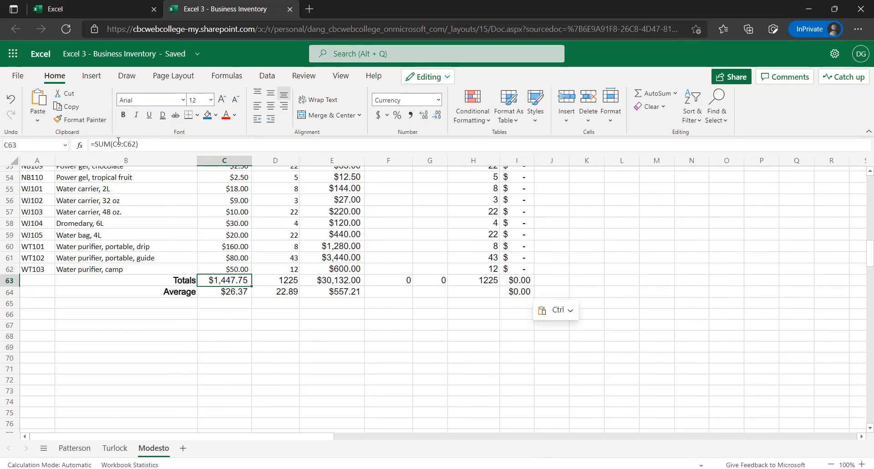
pyautogui.press('F2')
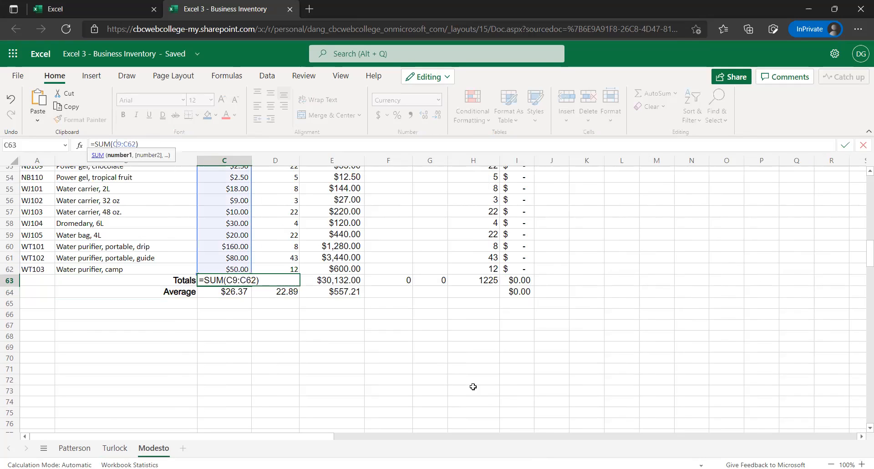
pyautogui.press('Escape')
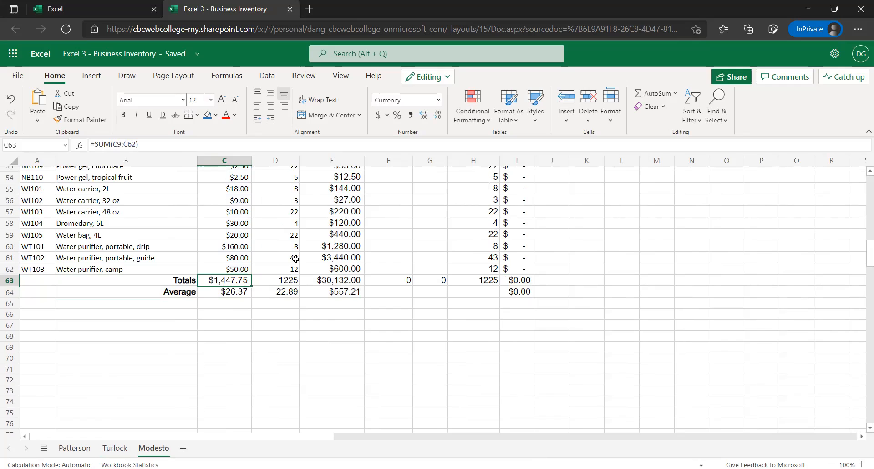
pyautogui.scroll(15, 296, 258)
pyautogui.click(243, 297)
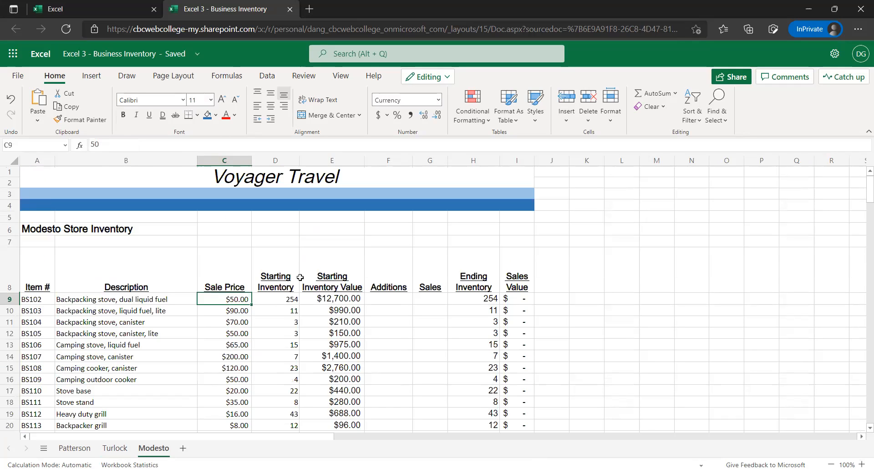
pyautogui.scroll(-1, 250, 301)
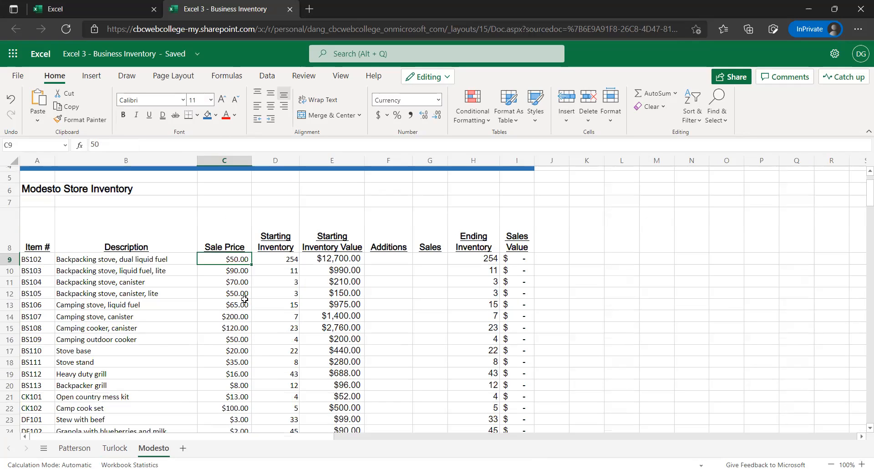
pyautogui.scroll(-15, 245, 299)
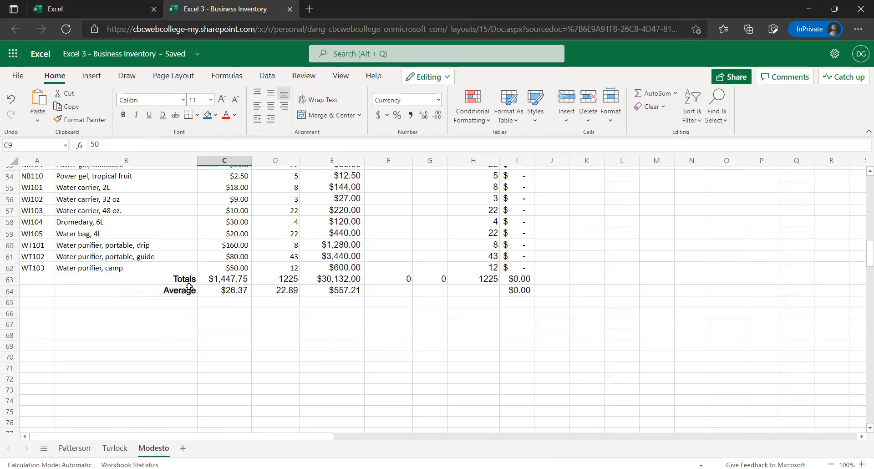
# Check the pasted Totals and Average formulas across rows 63 and 64, including D64, I64 and I63
pyautogui.click(65, 286)
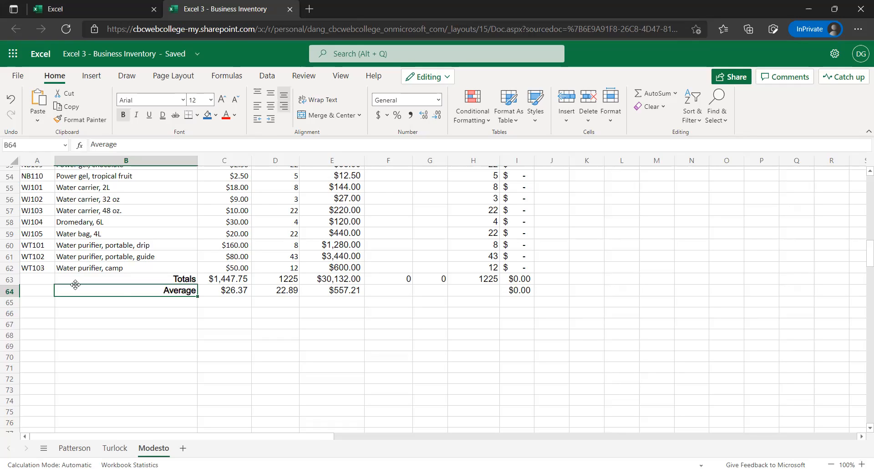
pyautogui.click(182, 281)
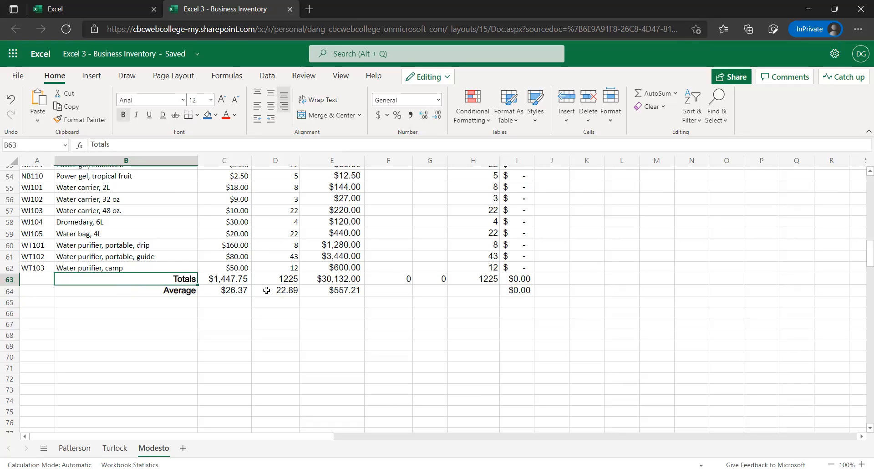
pyautogui.click(241, 286)
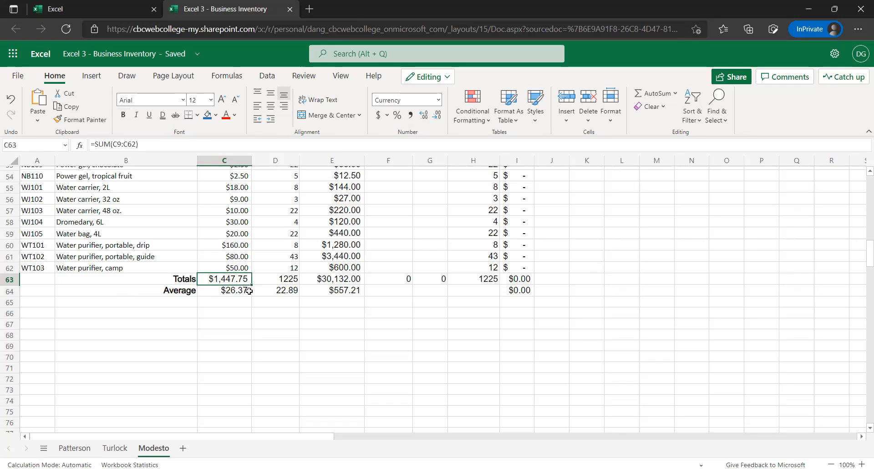
pyautogui.press('Right')
pyautogui.press('Right')
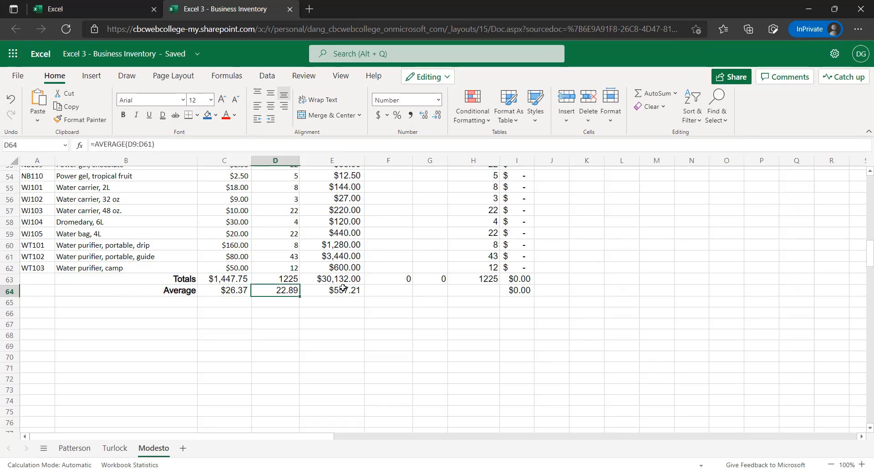
pyautogui.click(424, 281)
pyautogui.click(487, 282)
pyautogui.click(516, 295)
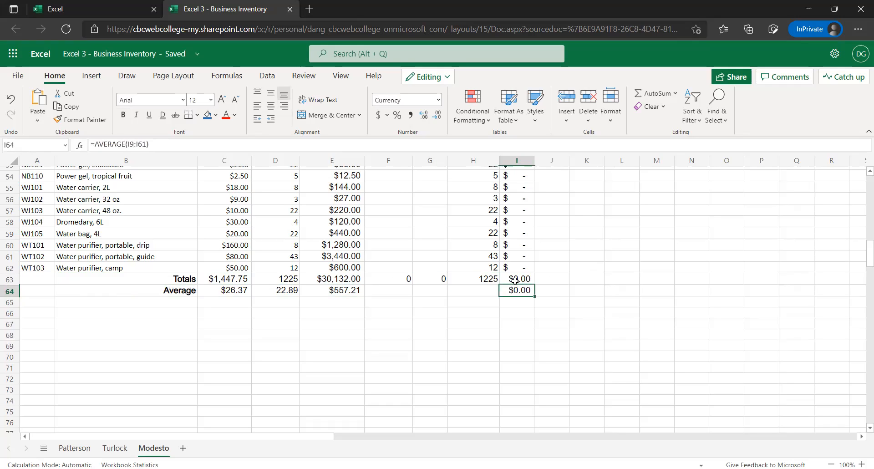
pyautogui.press('Up')
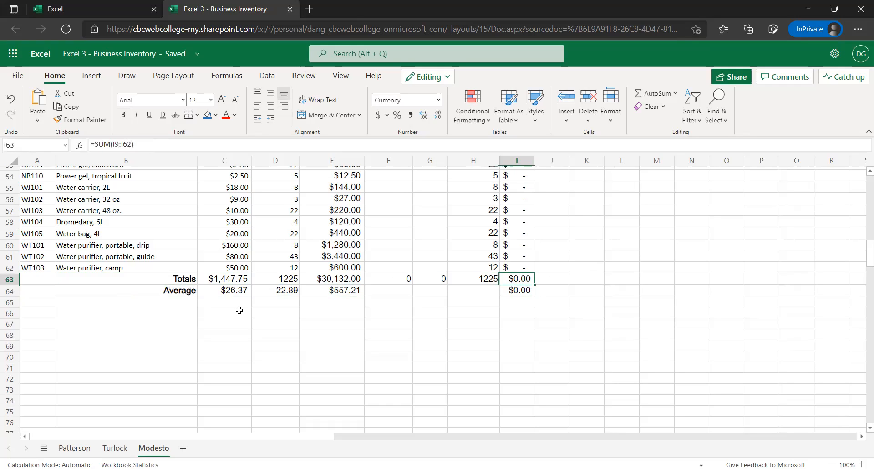
# Insert a blank sheet row above the Totals row at row 63 and check the Sale Price total formula in C64
pyautogui.click(10, 280)
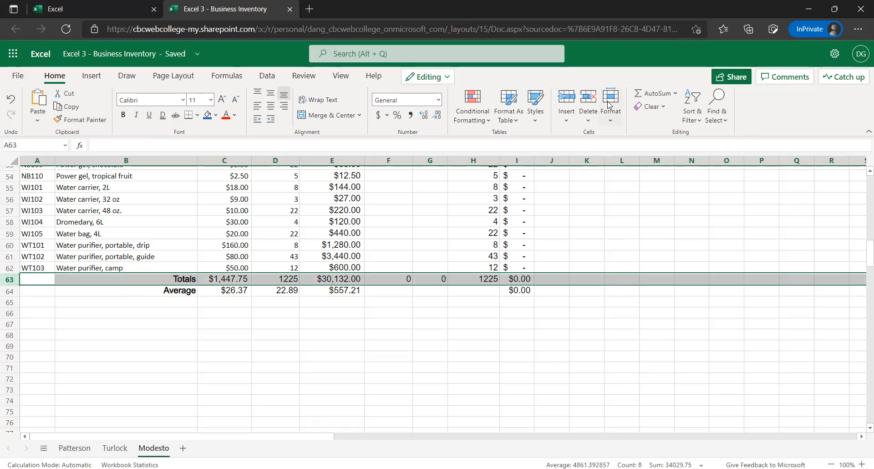
pyautogui.click(568, 120)
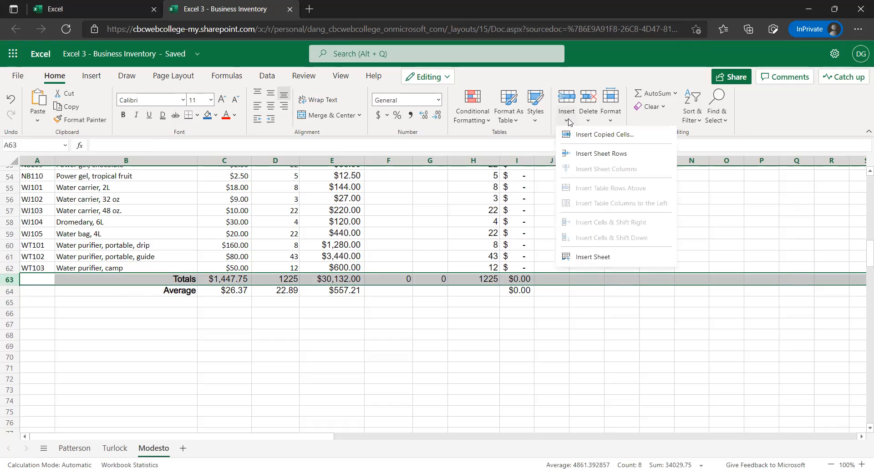
pyautogui.click(588, 153)
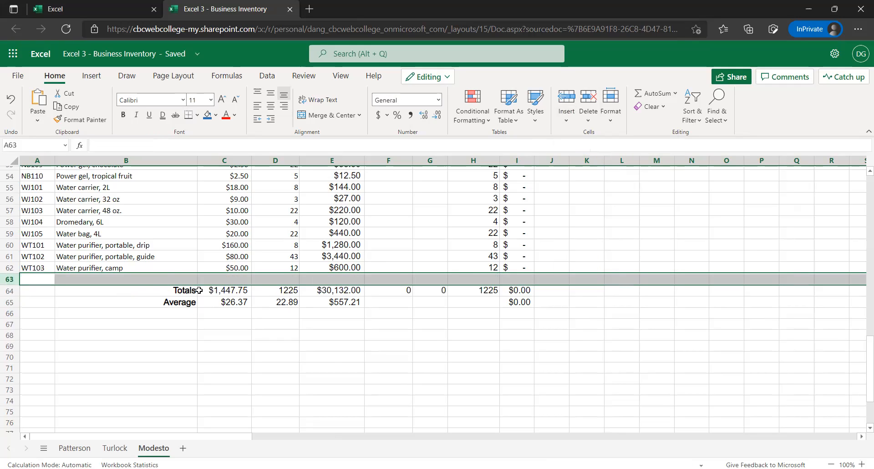
pyautogui.click(236, 291)
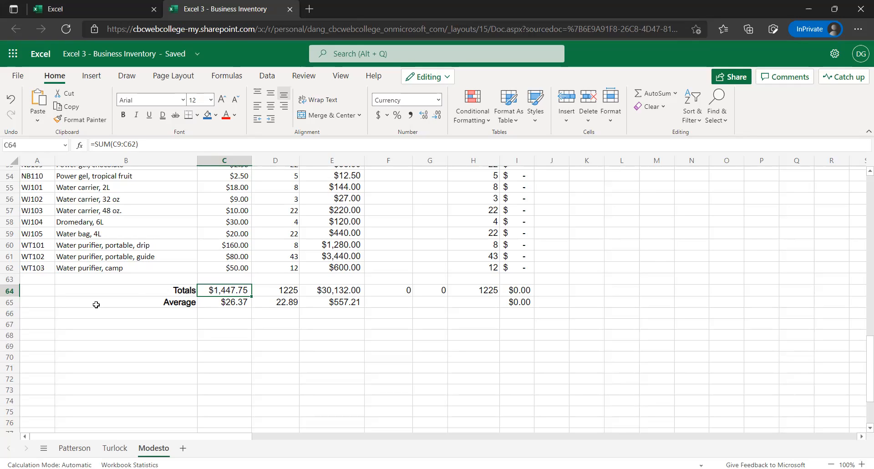
# Examine the blank row 63 and the Totals and Average formulas beneath it, including C64, D65 and E64
pyautogui.click(185, 279)
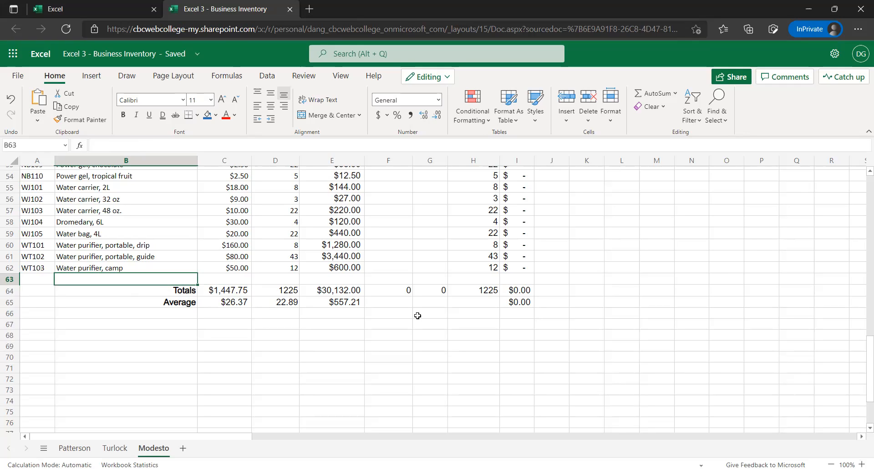
pyautogui.click(240, 302)
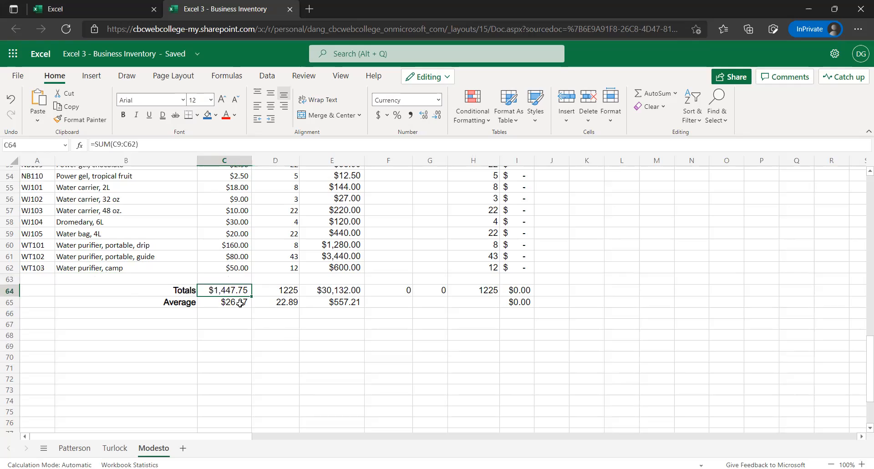
pyautogui.click(292, 299)
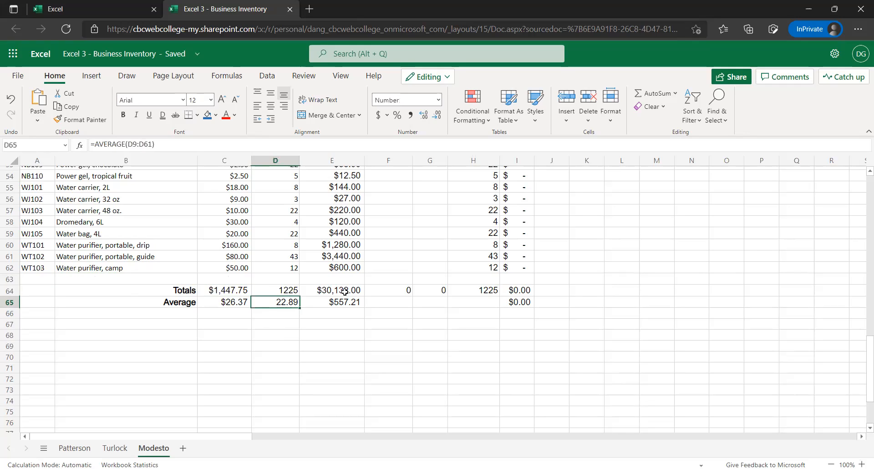
pyautogui.click(344, 290)
pyautogui.click(114, 280)
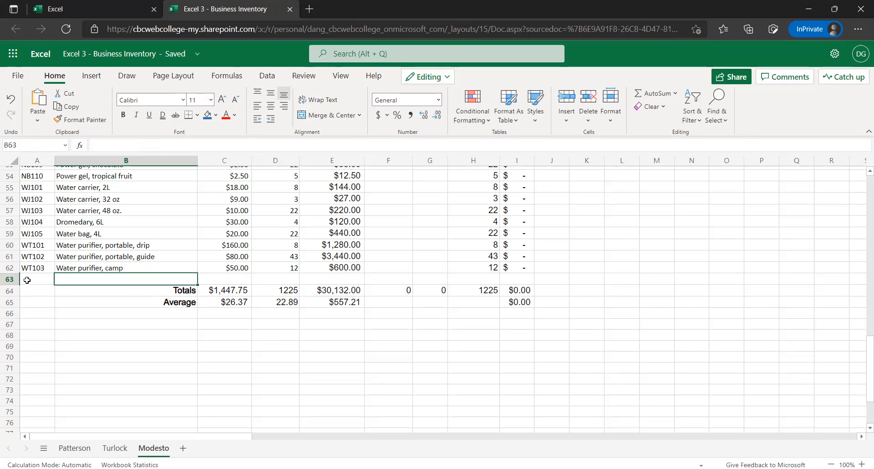
pyautogui.click(13, 282)
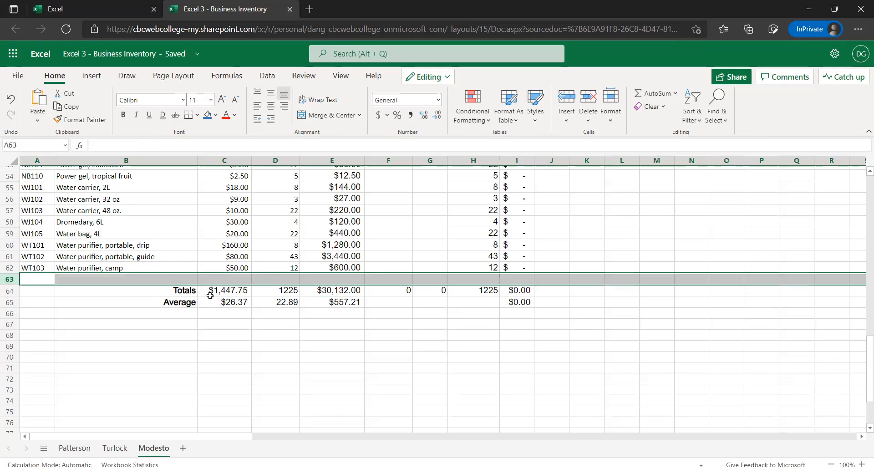
# Compare the highlighted range of the Sale Price total formula in C64 with the prices in column C
pyautogui.click(226, 293)
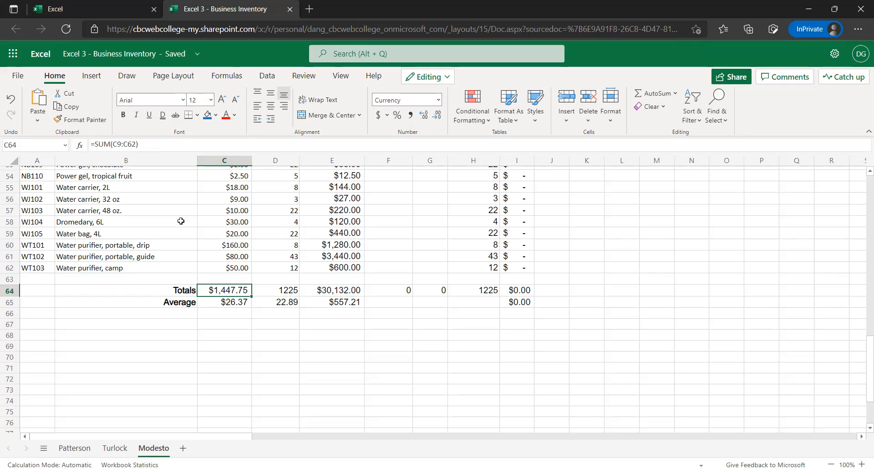
pyautogui.click(245, 263)
pyautogui.click(238, 289)
pyautogui.click(152, 144)
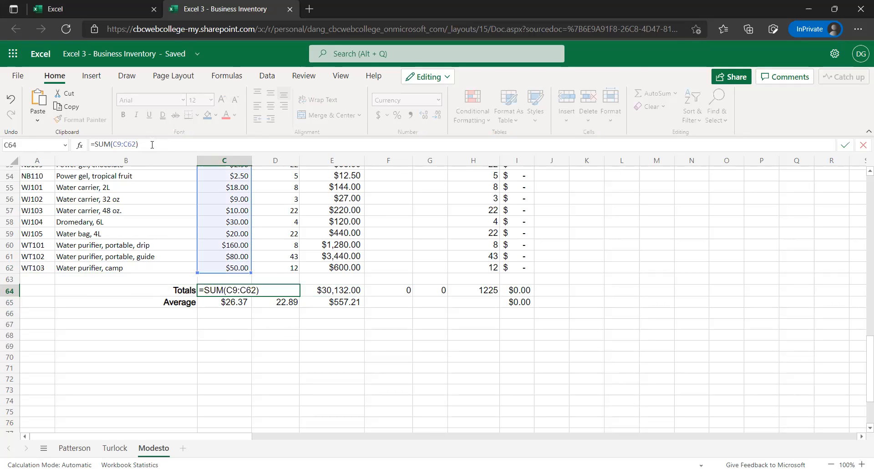
pyautogui.scroll(5, 247, 217)
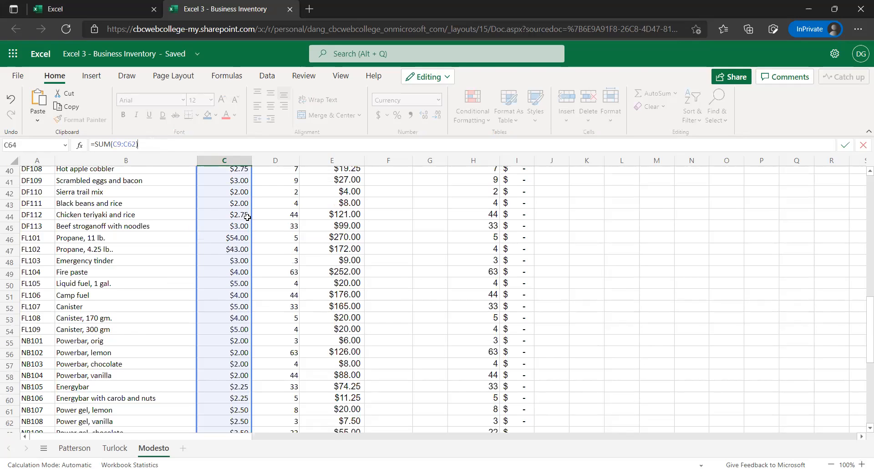
pyautogui.scroll(12, 247, 215)
pyautogui.scroll(-17, 248, 214)
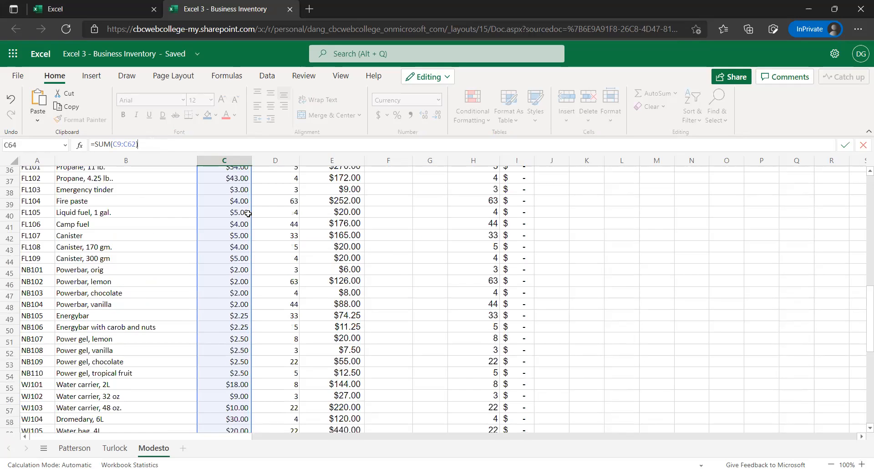
pyautogui.scroll(2, 234, 266)
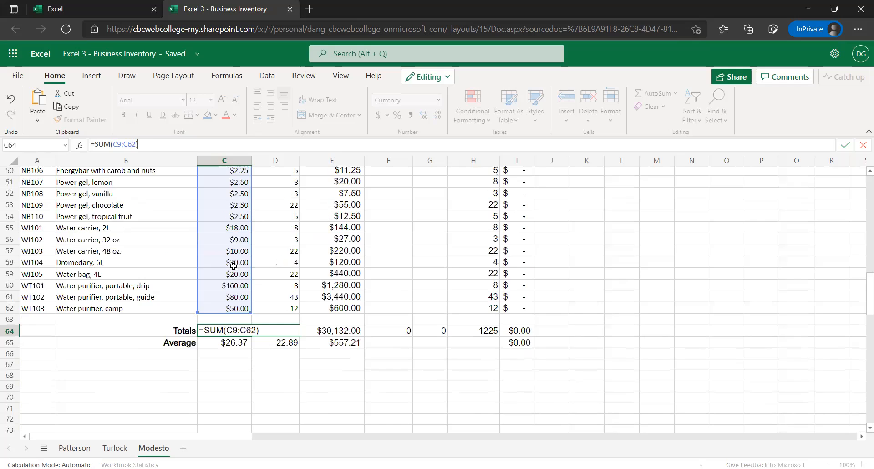
pyautogui.click(123, 330)
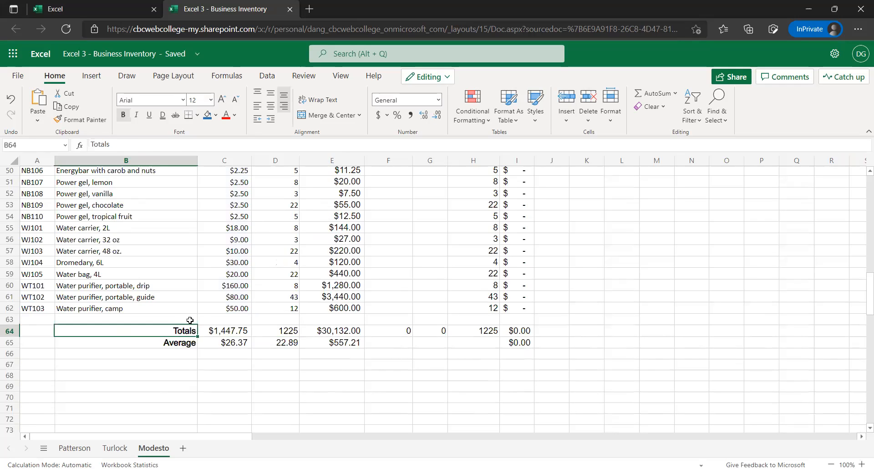
# Recheck the C64 total formula's range against the last Sale Price row, leaving the formula as it is
pyautogui.scroll(1, 250, 355)
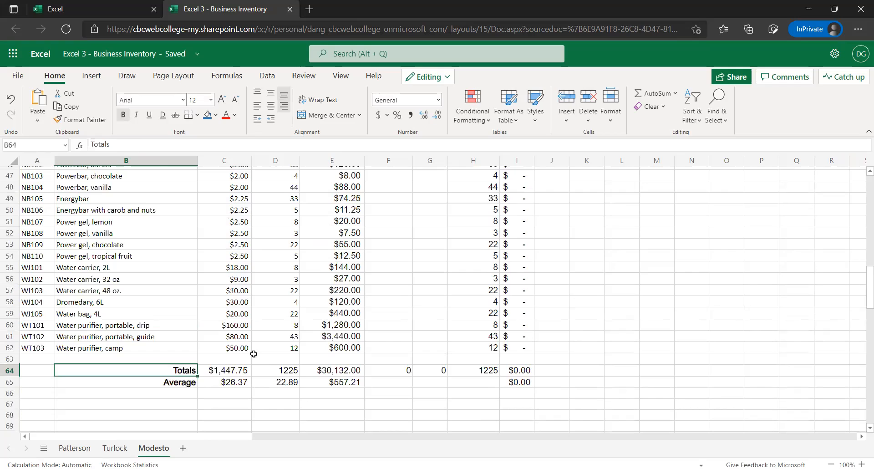
pyautogui.scroll(1, 290, 350)
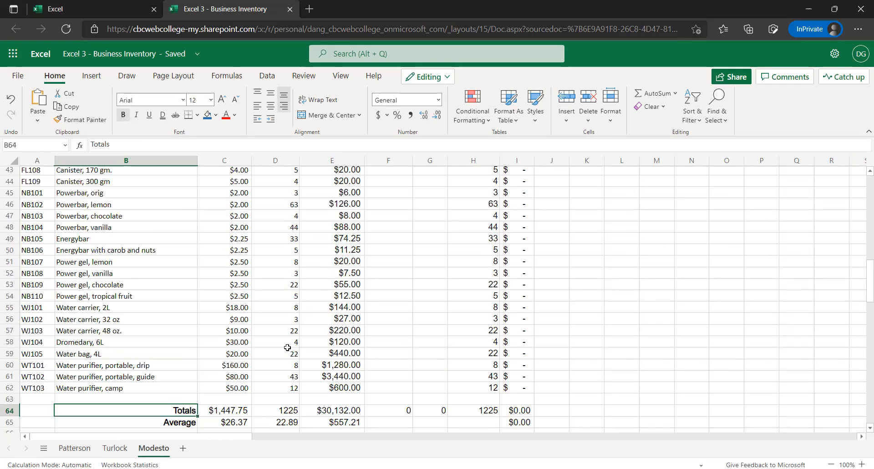
pyautogui.click(231, 412)
pyautogui.click(155, 144)
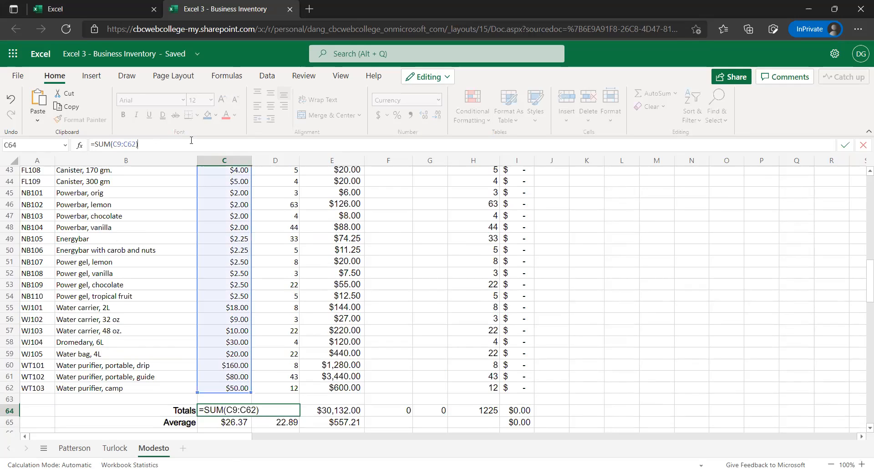
pyautogui.scroll(1, 246, 227)
pyautogui.scroll(2, 237, 259)
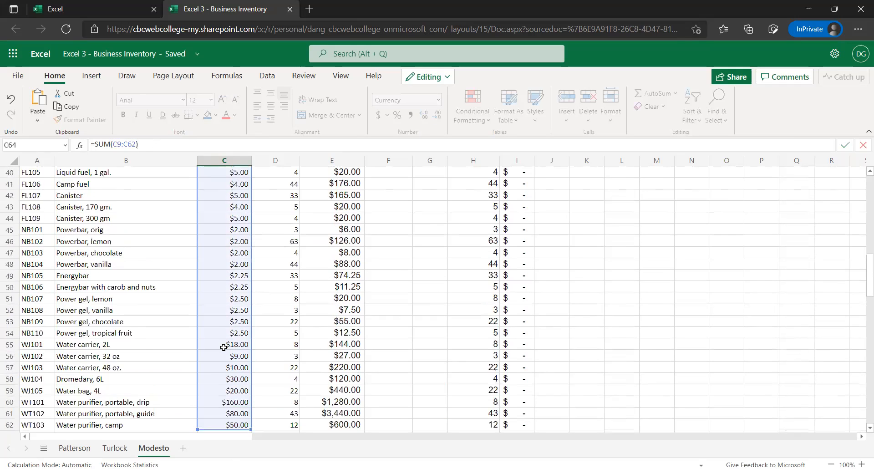
pyautogui.scroll(-2, 213, 341)
pyautogui.press('Return')
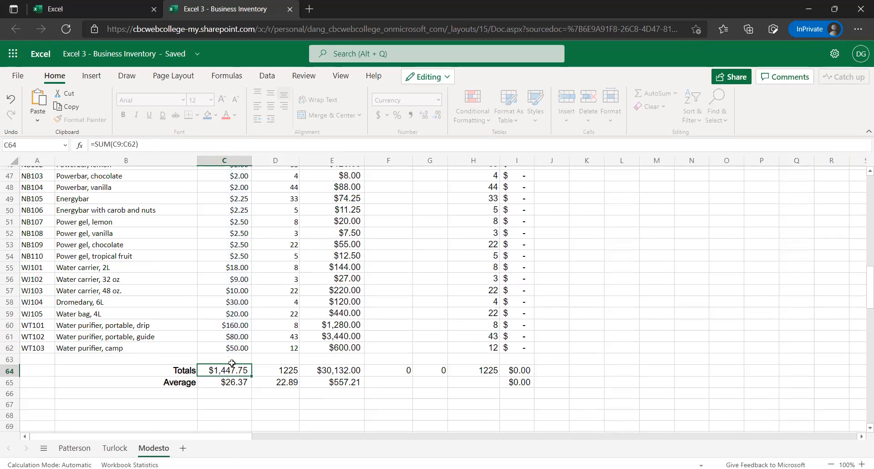
# Check the range of the Sale Price average formula in C65 and the Starting Inventory total formula in D64
pyautogui.click(171, 141)
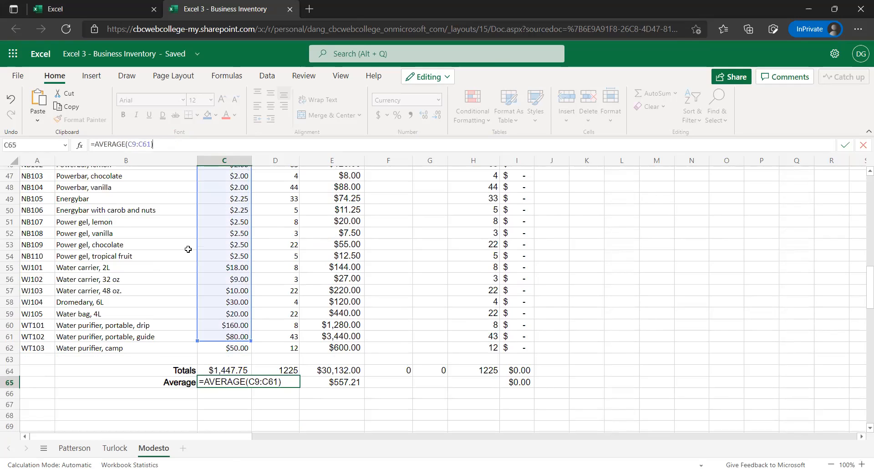
pyautogui.hotkey('ctrl', 'Return')
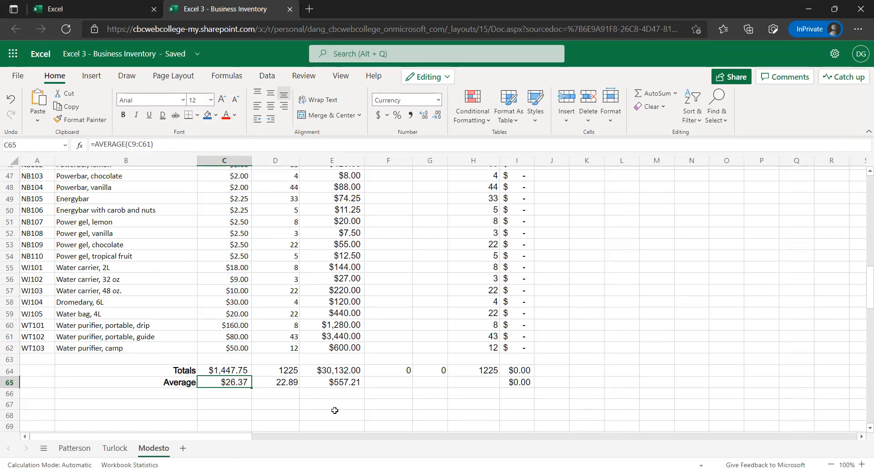
pyautogui.click(284, 370)
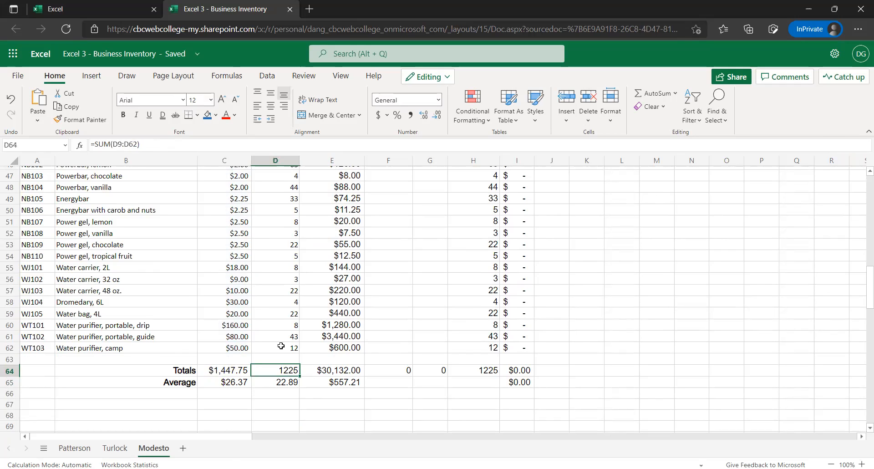
pyautogui.scroll(-1, 320, 307)
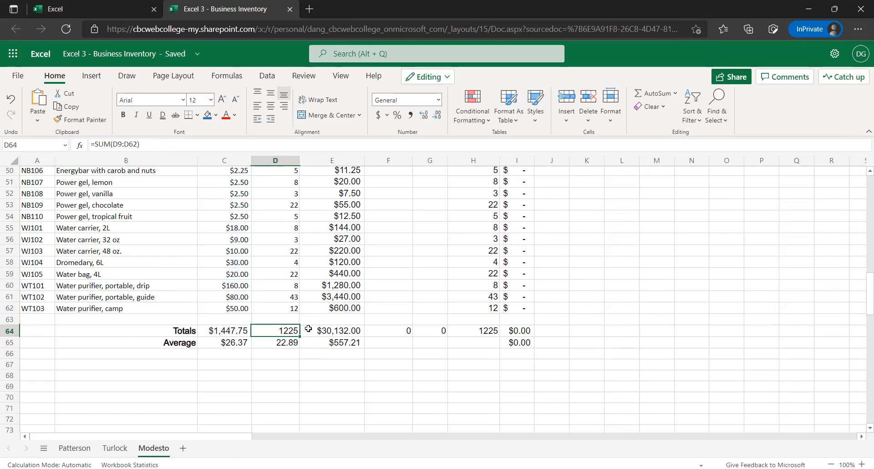
pyautogui.scroll(3, 311, 328)
pyautogui.scroll(-1, 312, 318)
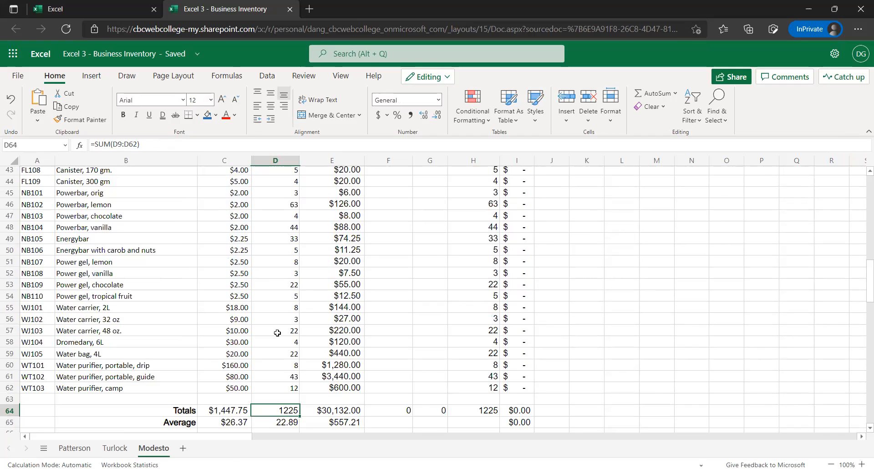
pyautogui.scroll(14, 230, 310)
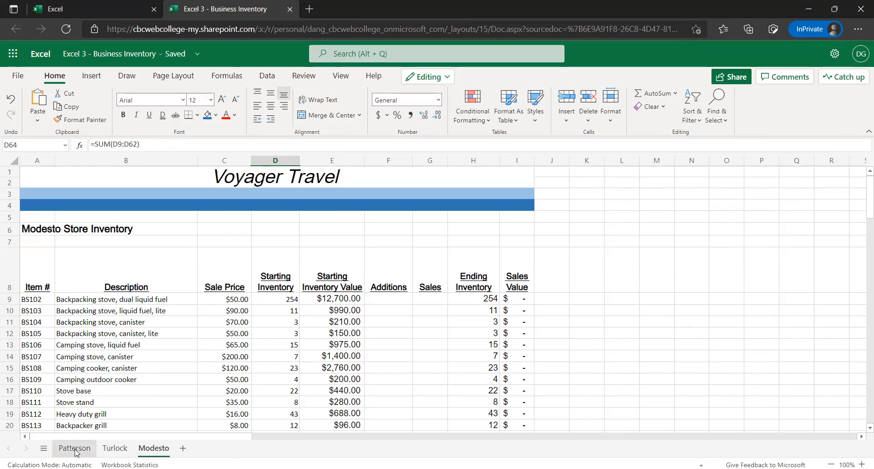
# Set the Patterson sheet's tab color to Blue, Accent 1, Lighter 40%
pyautogui.click(94, 452)
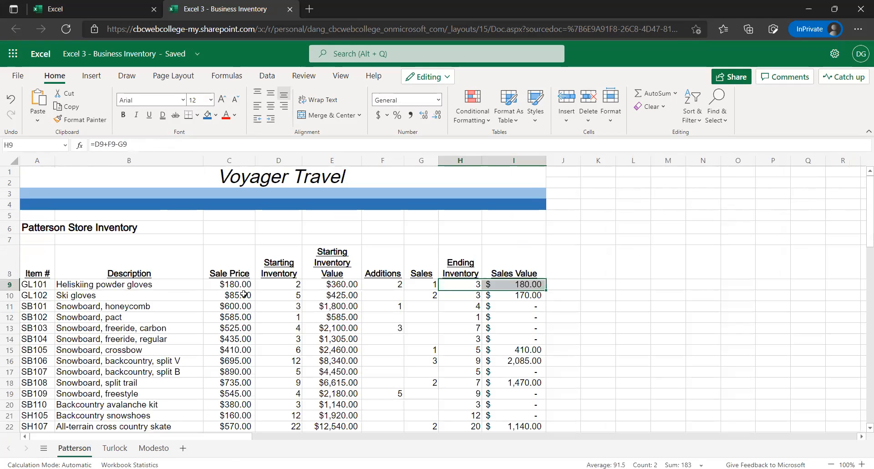
pyautogui.scroll(-4, 239, 295)
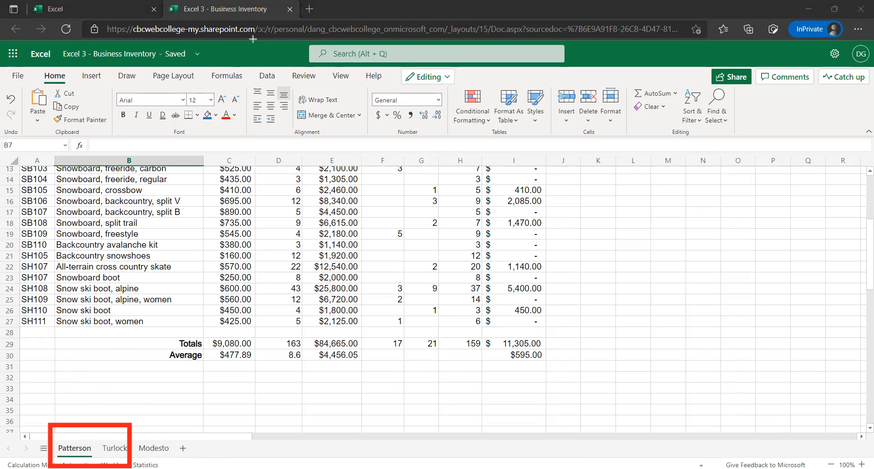
pyautogui.rightClick(76, 450)
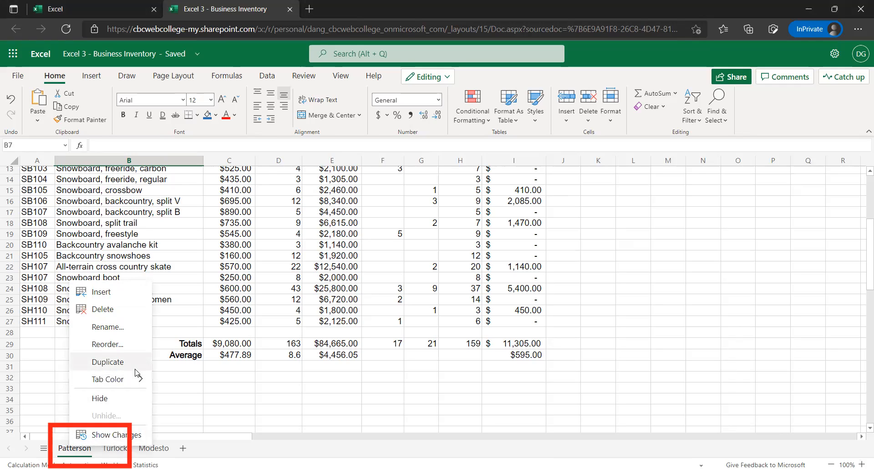
pyautogui.moveTo(141, 384)
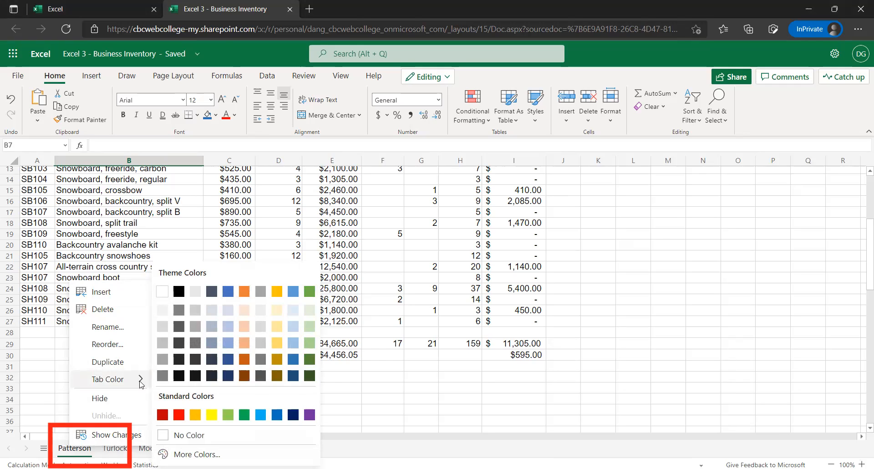
pyautogui.click(227, 343)
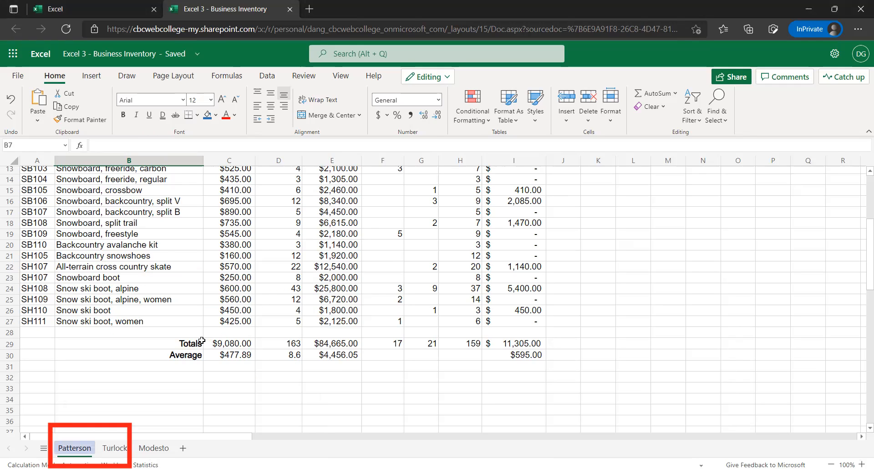
# Set the Turlock sheet's tab color to Green, Accent 6, Lighter 40%
pyautogui.click(114, 449)
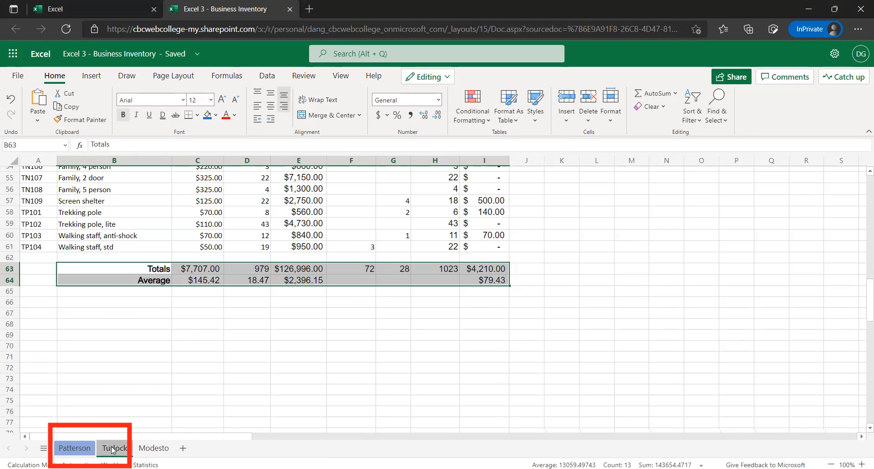
pyautogui.rightClick(112, 449)
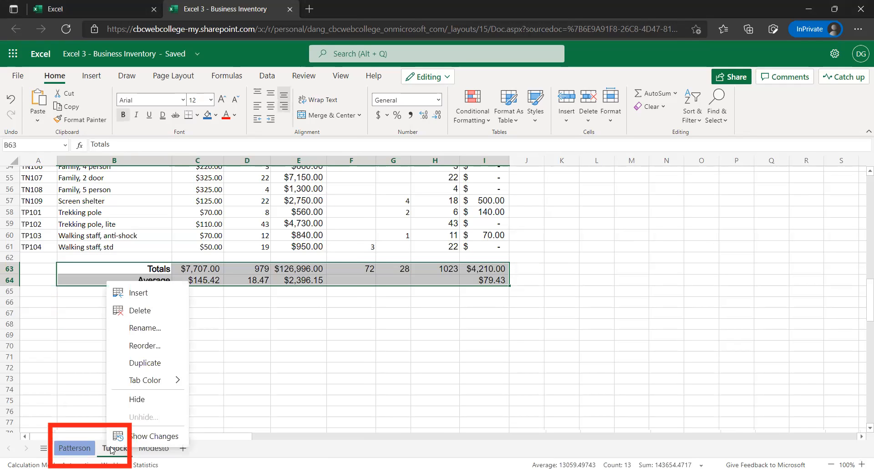
pyautogui.click(176, 379)
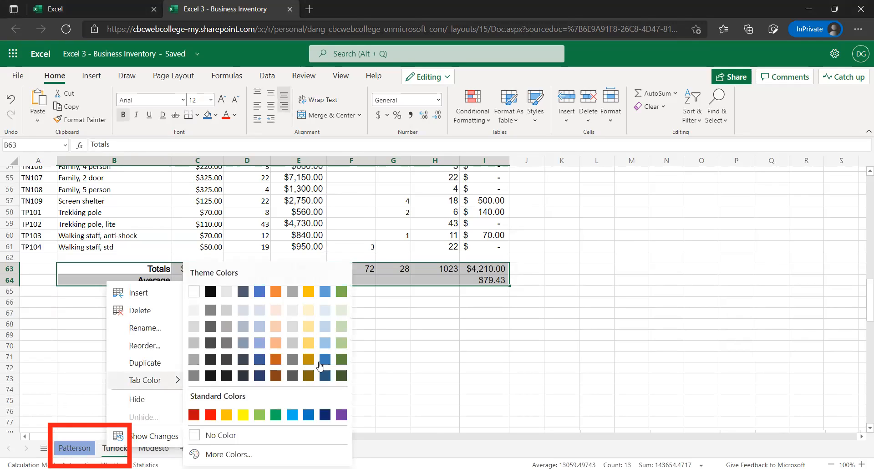
pyautogui.click(351, 343)
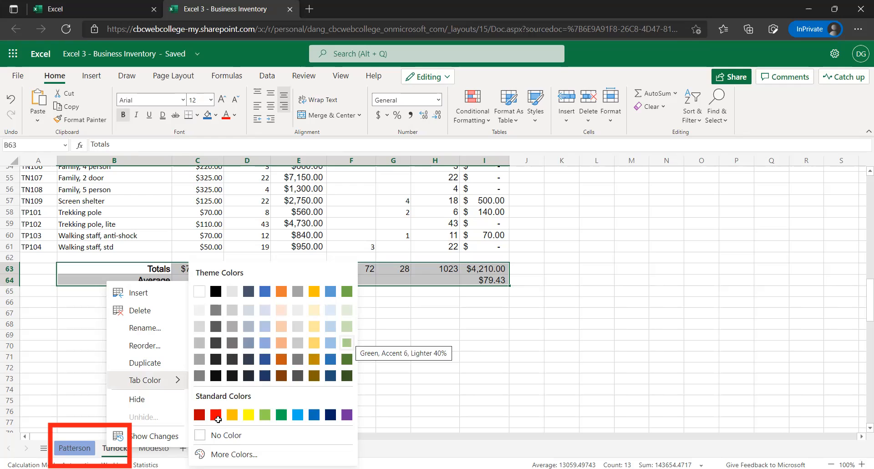
# Set the Modesto sheet's tab color to the light orange theme color in the Lighter 40% row
pyautogui.click(153, 451)
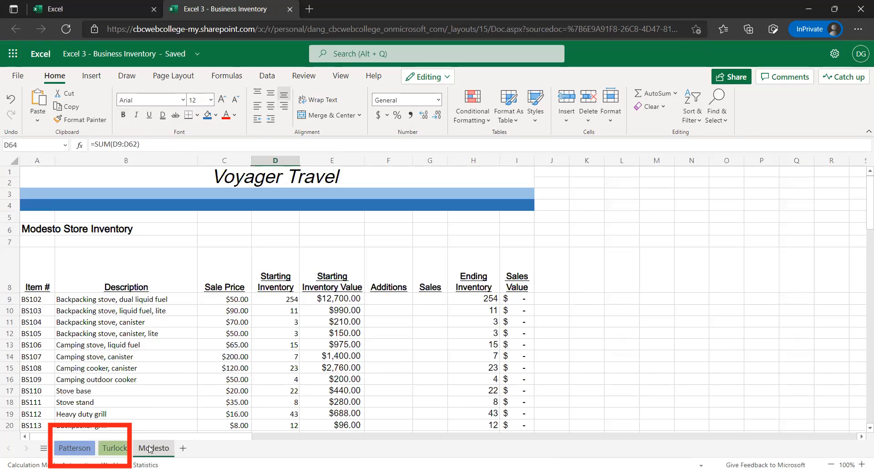
pyautogui.rightClick(150, 449)
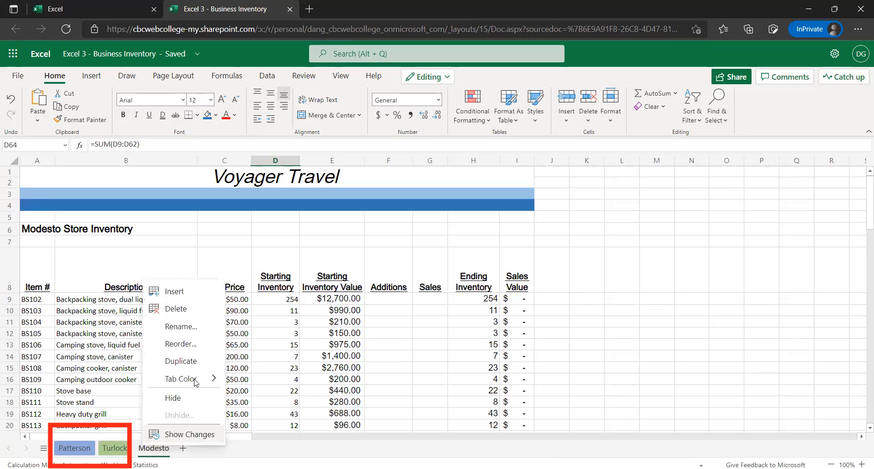
pyautogui.moveTo(197, 381)
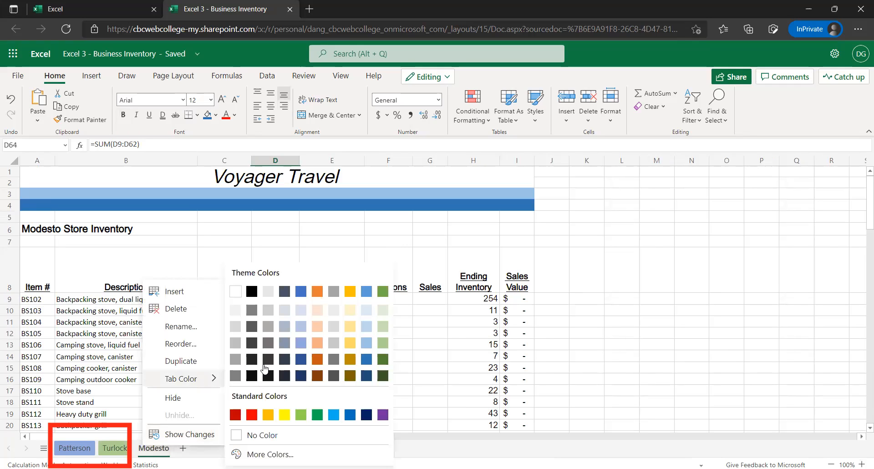
pyautogui.click(318, 343)
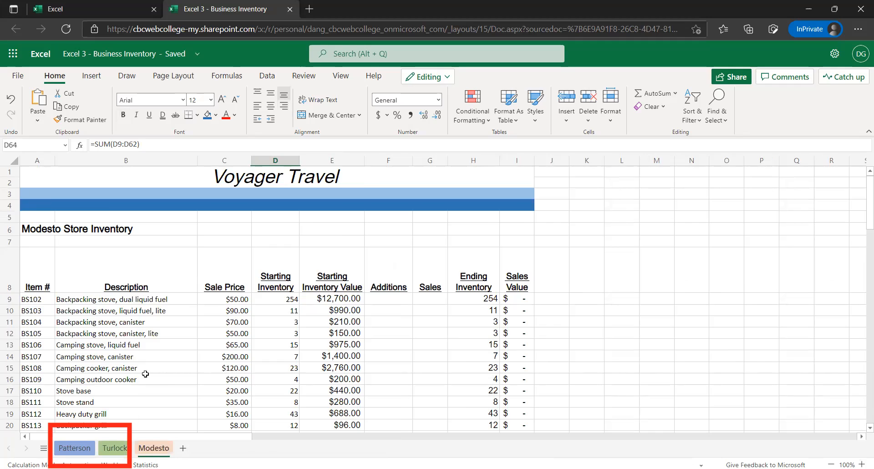
pyautogui.scroll(-3, 146, 373)
pyautogui.scroll(-1, 155, 382)
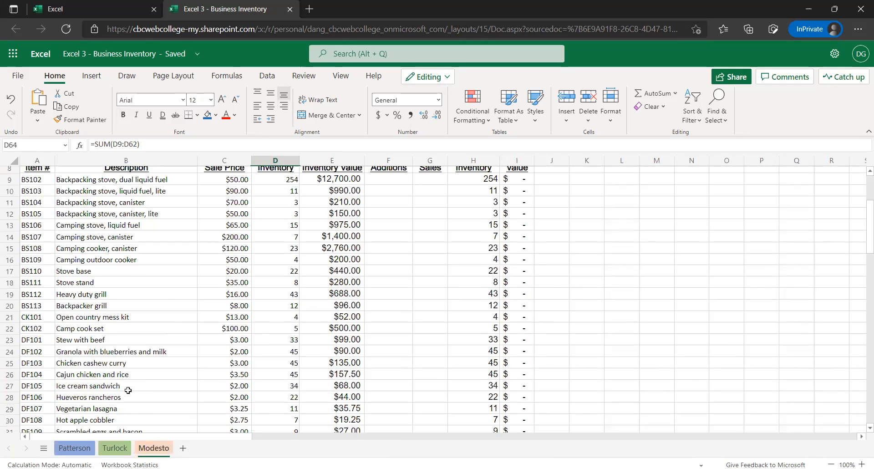
pyautogui.scroll(2, 158, 367)
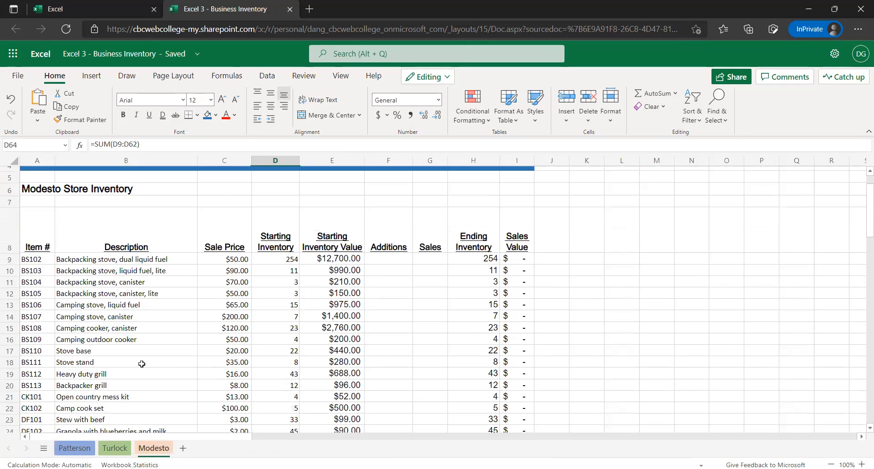
# Try two light orange theme shades as the Turlock sheet's tab color, ending with the Lighter 40% row
pyautogui.click(123, 451)
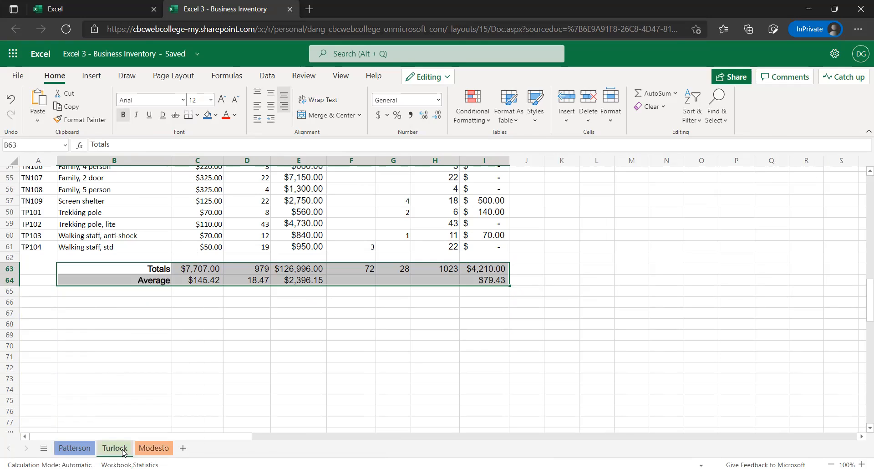
pyautogui.rightClick(124, 451)
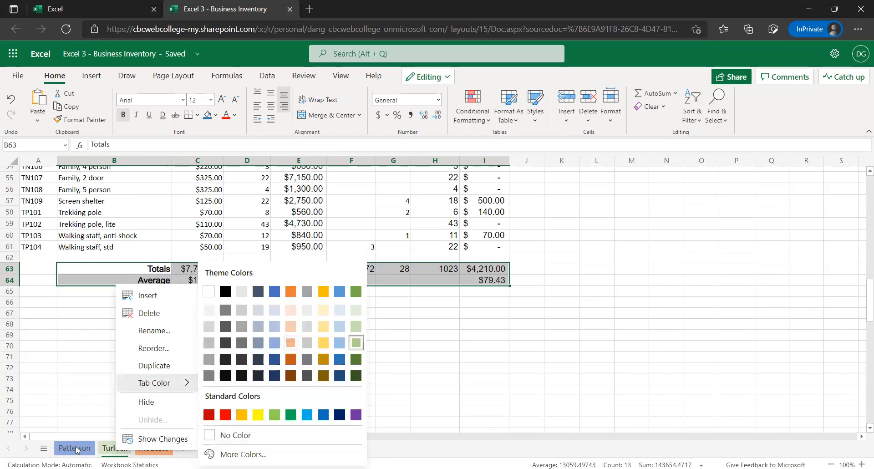
pyautogui.click(112, 446)
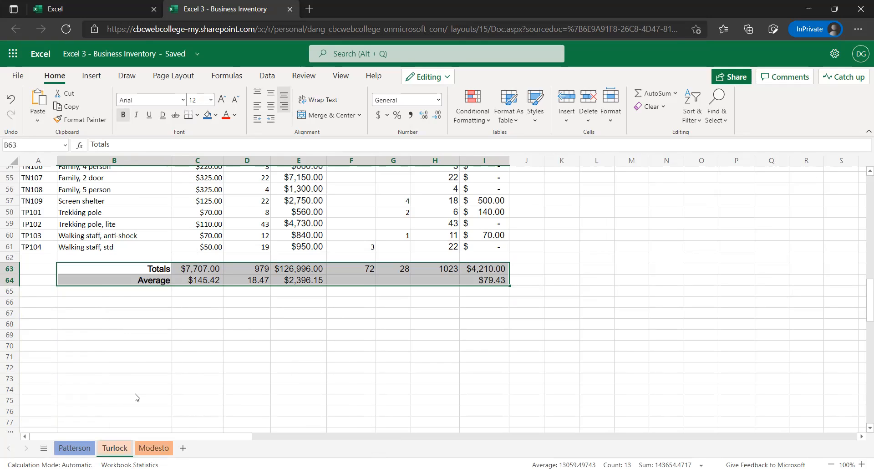
pyautogui.rightClick(115, 447)
pyautogui.moveTo(153, 375)
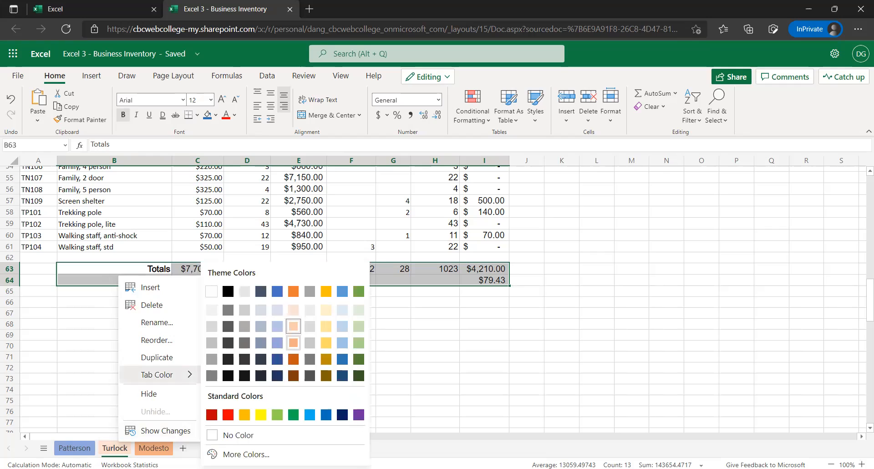
pyautogui.click(293, 343)
# Try the dark orange theme shade just below the Lighter 40% row as the Turlock sheet's tab color
pyautogui.rightClick(136, 442)
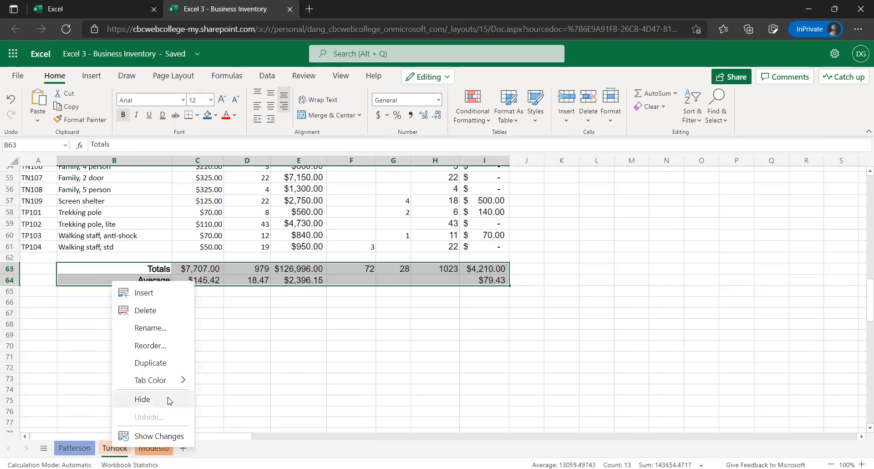
pyautogui.moveTo(170, 382)
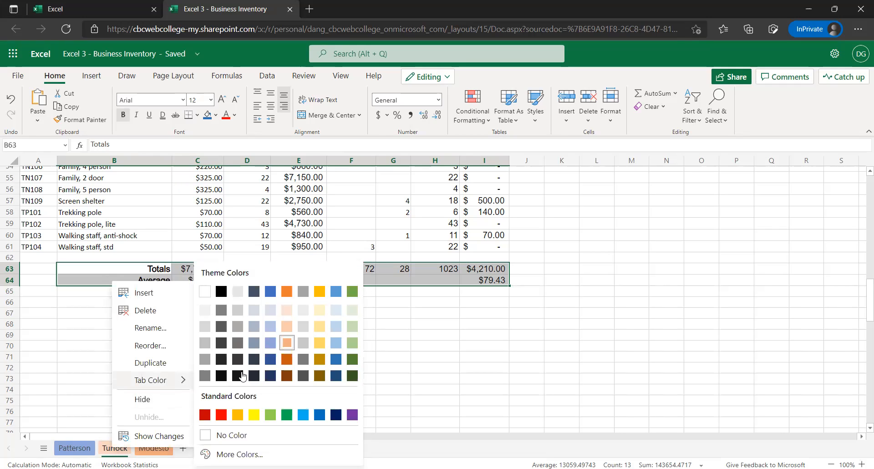
pyautogui.click(287, 362)
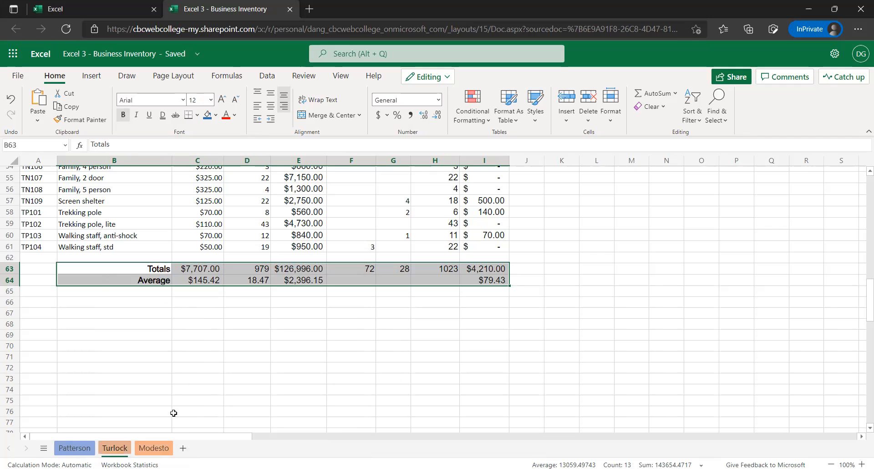
pyautogui.click(152, 418)
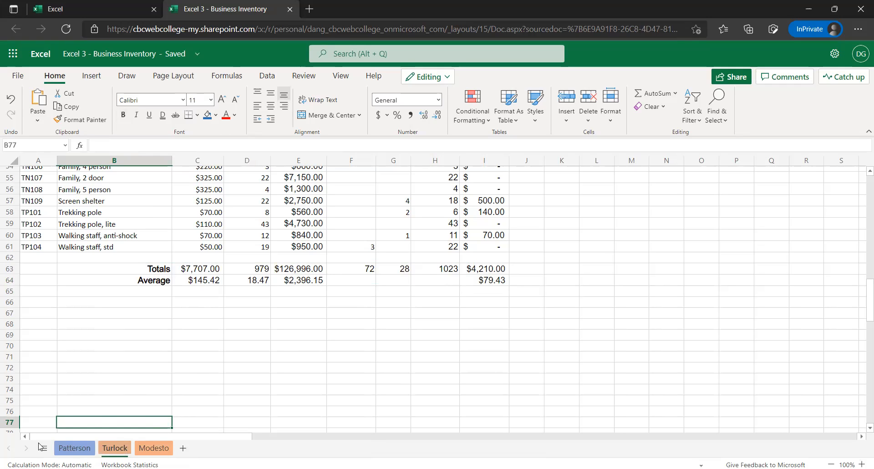
# Undo the orange tab color changes on the Turlock sheet
pyautogui.scroll(2, 62, 412)
pyautogui.scroll(1, 60, 408)
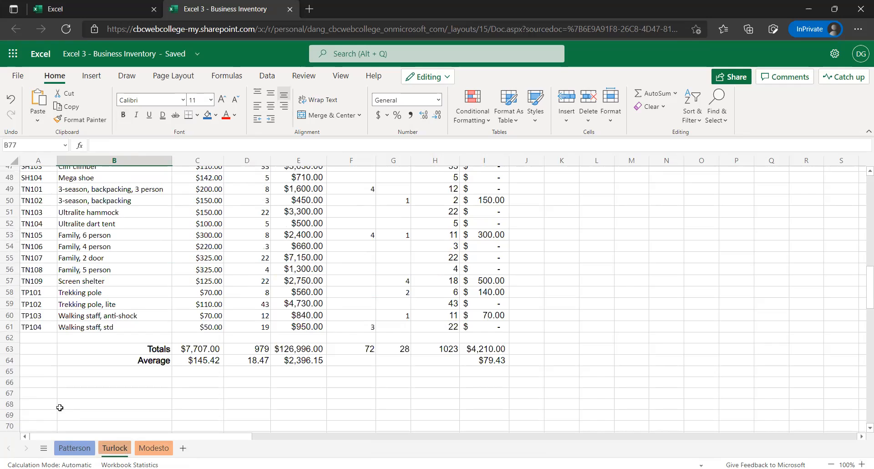
pyautogui.scroll(3, 60, 407)
pyautogui.scroll(-3, 60, 407)
pyautogui.hotkey('ctrl', 'z')
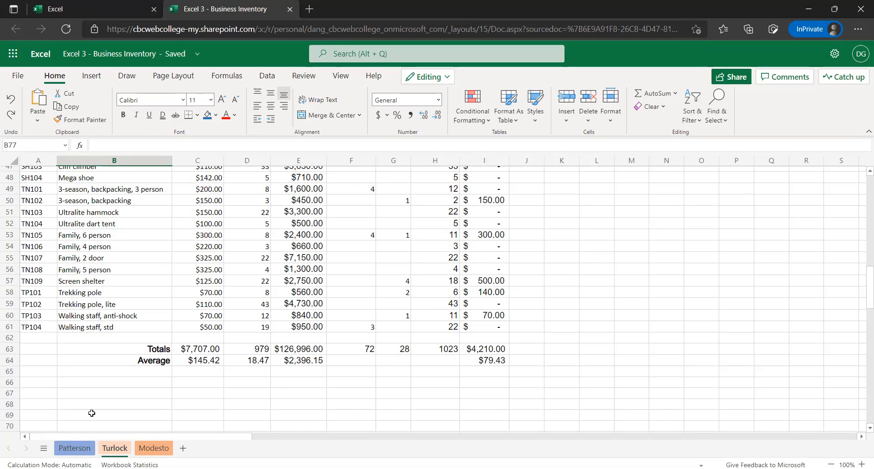
pyautogui.hotkey('ctrl', 'y')
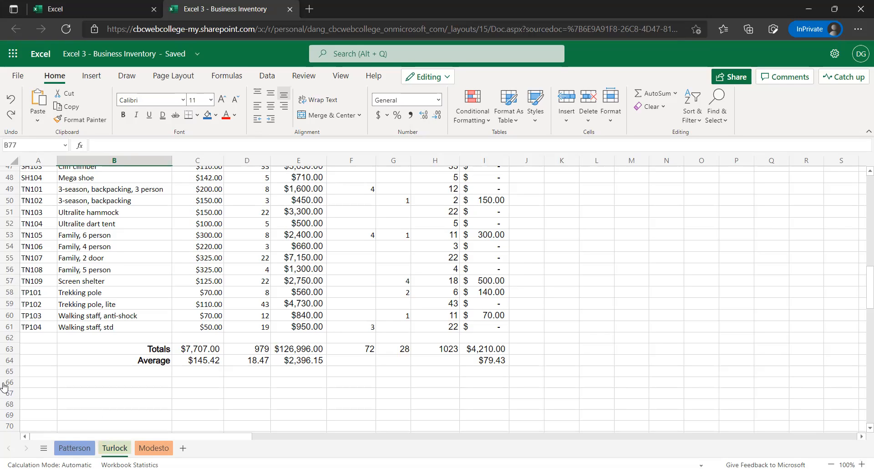
# Try dark shades for the Turlock sheet's tab color, ending with the black theme color
pyautogui.rightClick(115, 449)
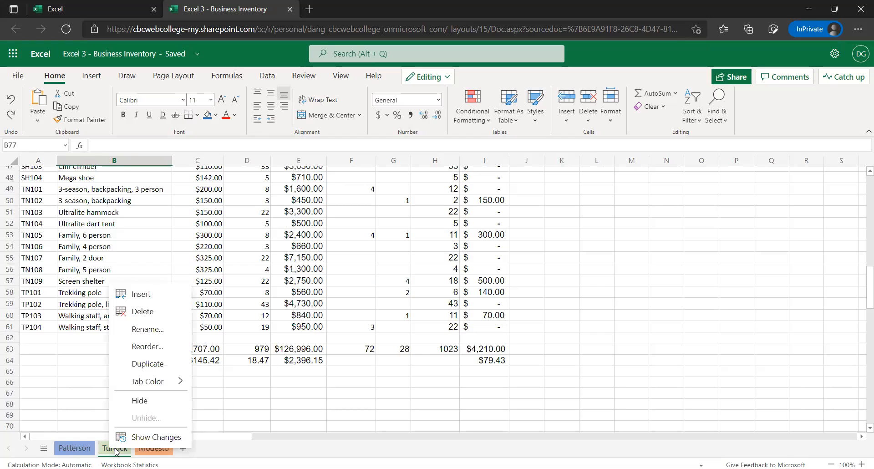
pyautogui.click(179, 383)
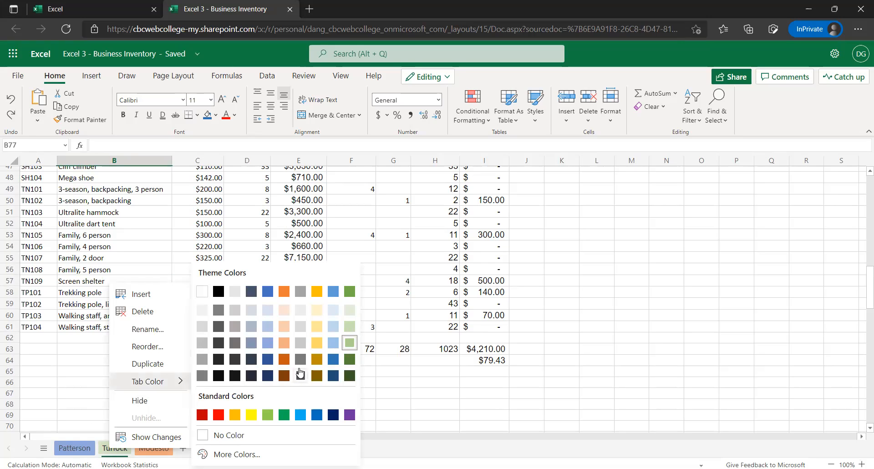
pyautogui.click(219, 376)
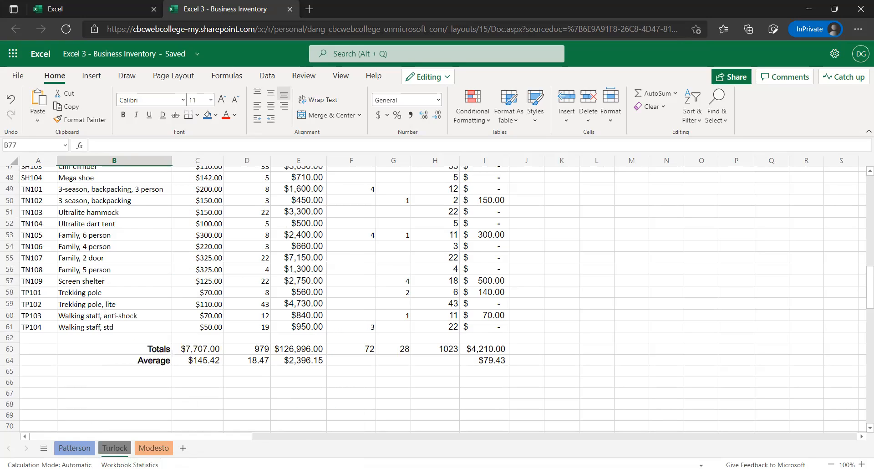
pyautogui.rightClick(113, 451)
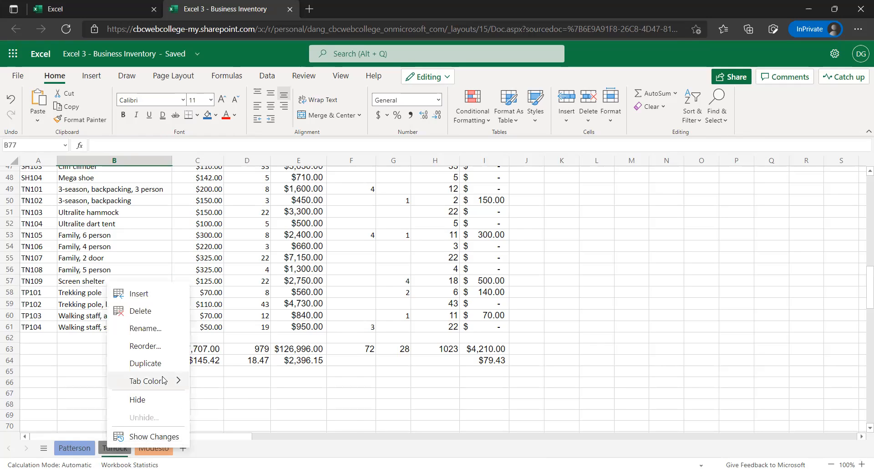
pyautogui.moveTo(164, 382)
pyautogui.click(216, 291)
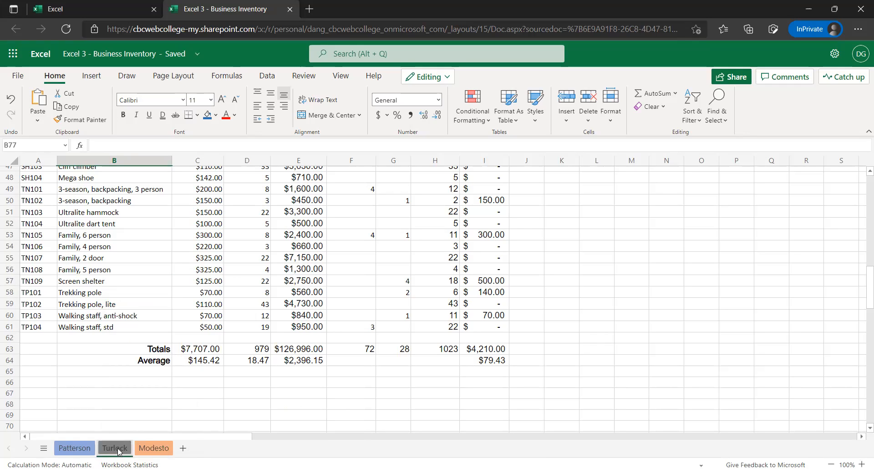
# Return the Turlock sheet's tab color to the green theme color in the Lighter 40% row
pyautogui.rightClick(118, 450)
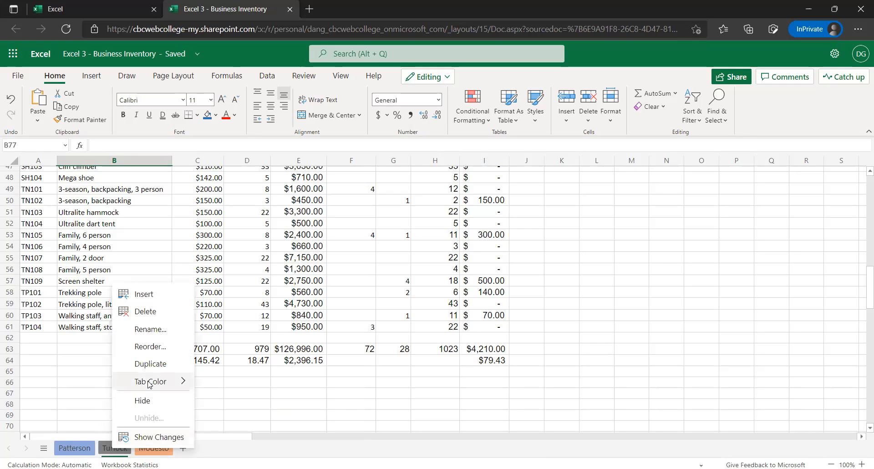
pyautogui.moveTo(149, 385)
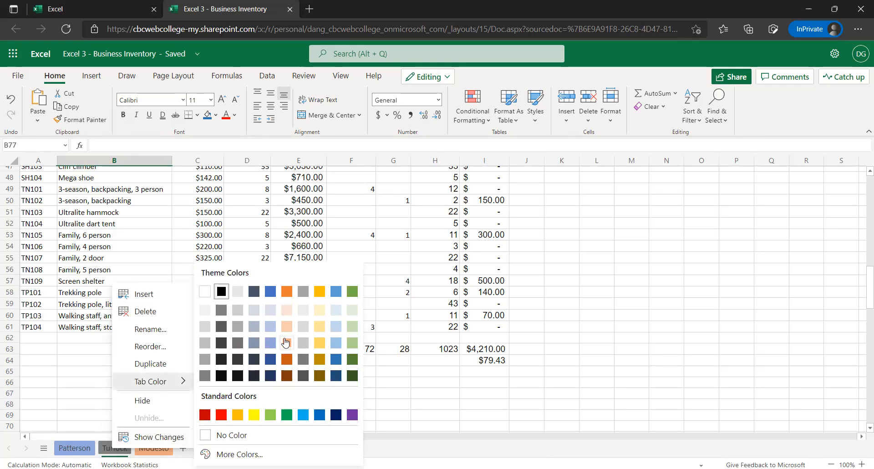
pyautogui.click(130, 447)
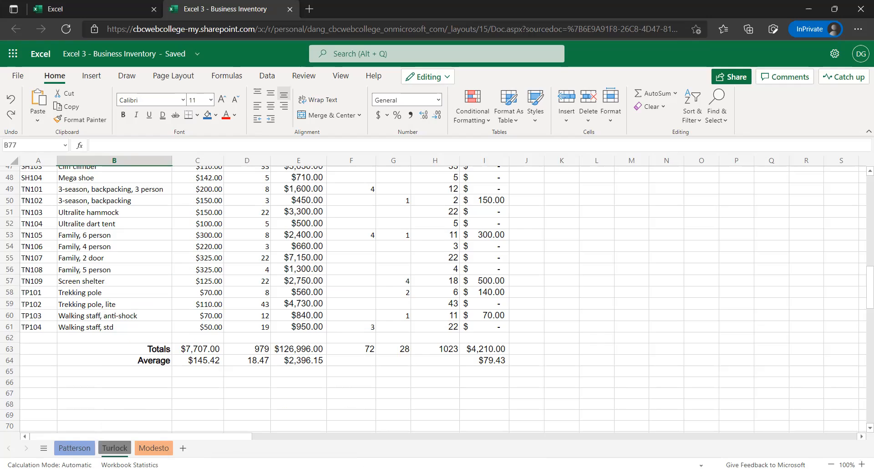
# Review the banners, store titles and column headings on the Turlock, Modesto and Patterson sheets
pyautogui.click(65, 395)
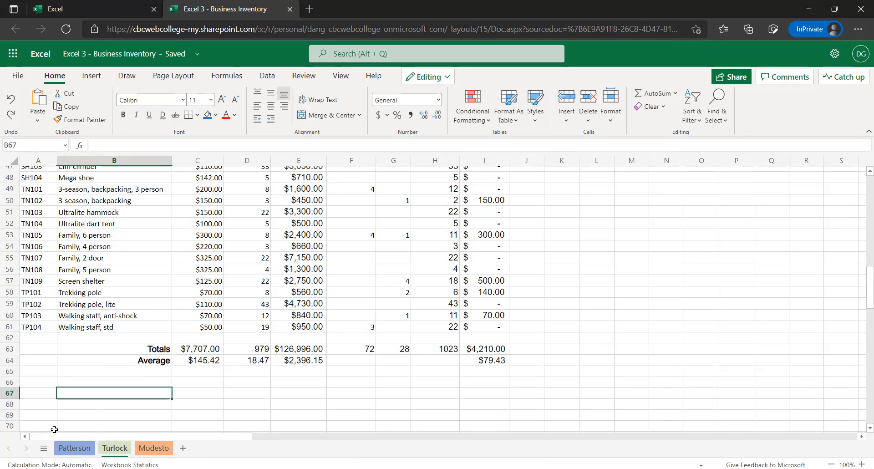
pyautogui.scroll(1, 41, 411)
pyautogui.scroll(1, 68, 430)
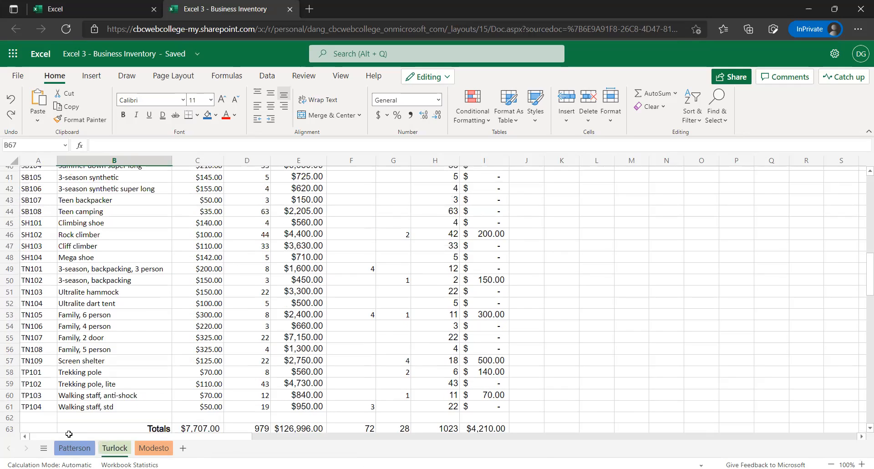
pyautogui.scroll(3, 69, 430)
pyautogui.scroll(2, 77, 414)
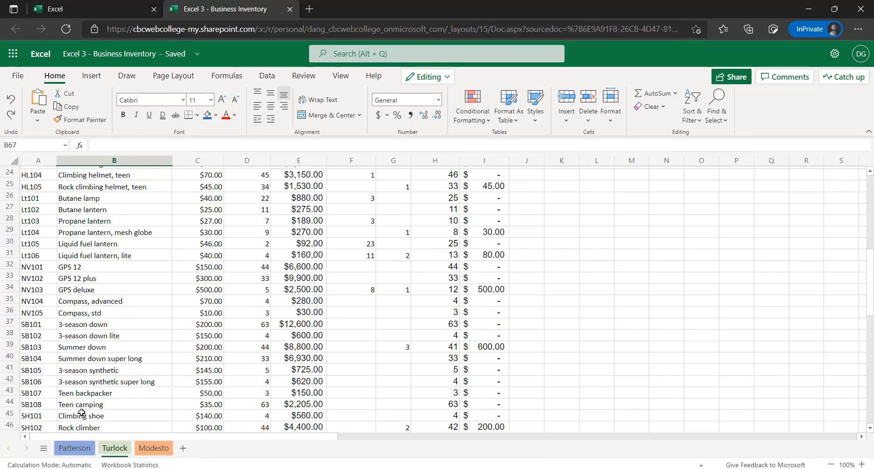
pyautogui.scroll(4, 81, 413)
pyautogui.scroll(4, 74, 401)
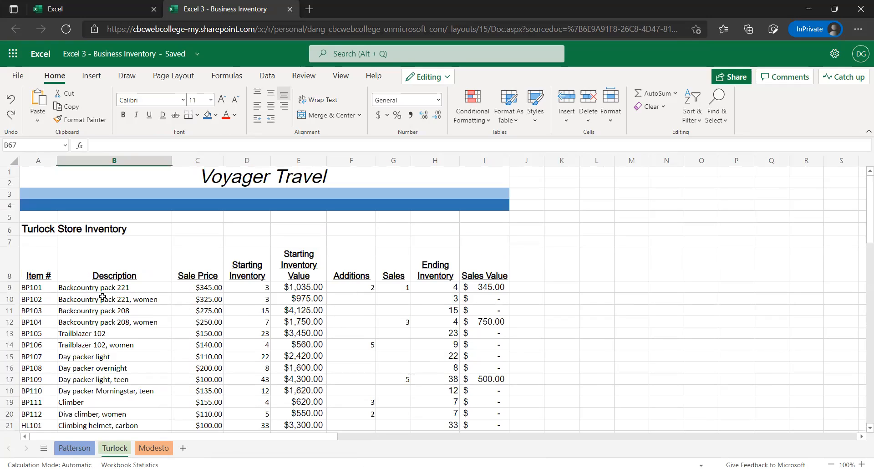
pyautogui.click(147, 444)
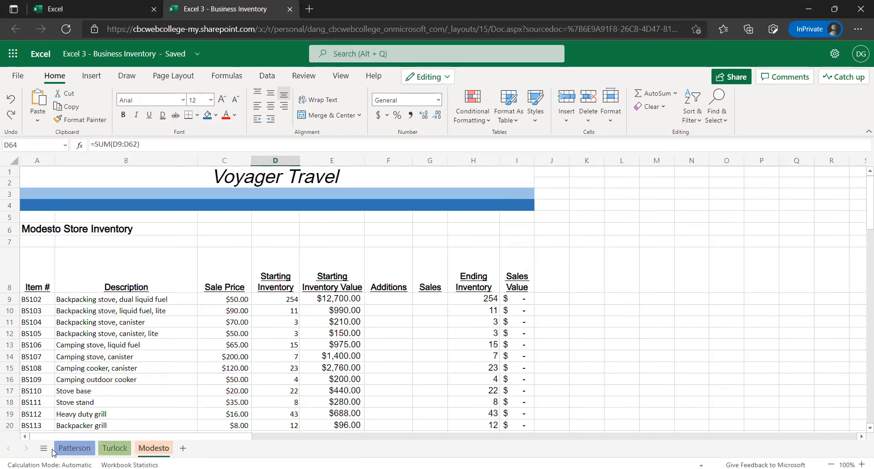
pyautogui.click(59, 448)
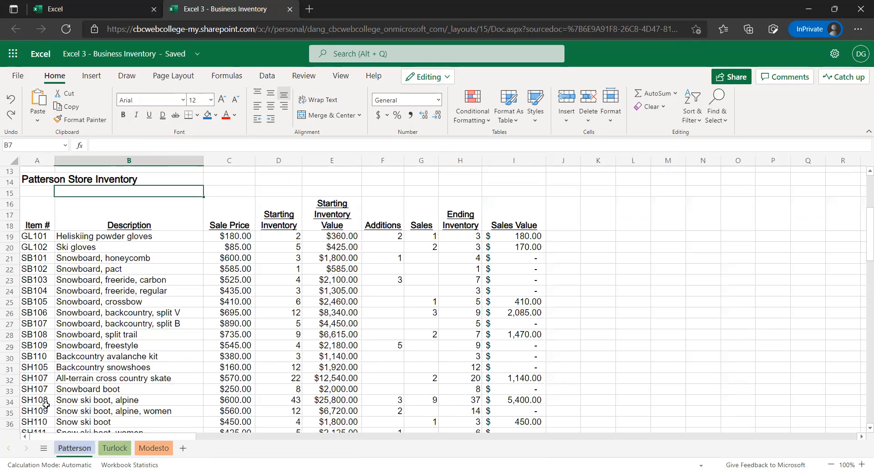
pyautogui.scroll(4, 27, 372)
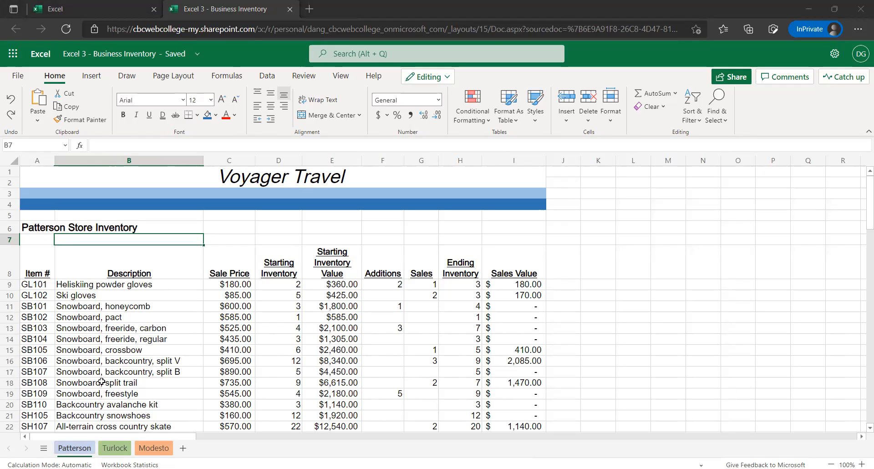
pyautogui.click(45, 241)
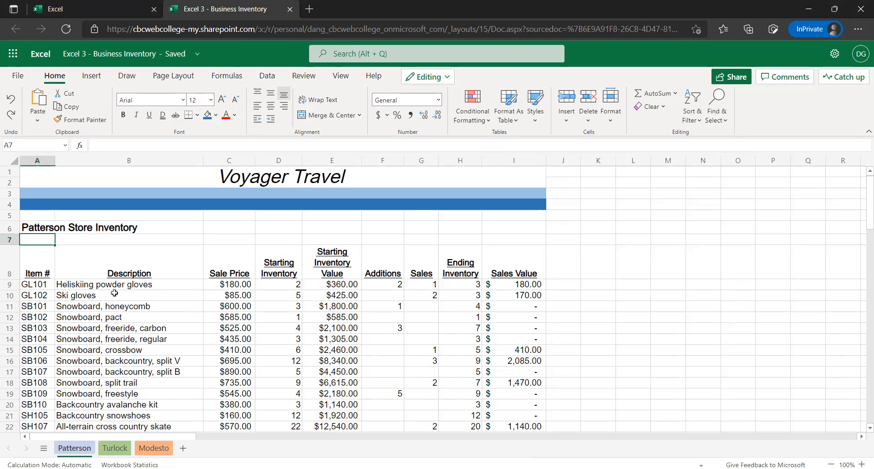
# Duplicate the Modesto sheet
pyautogui.click(157, 448)
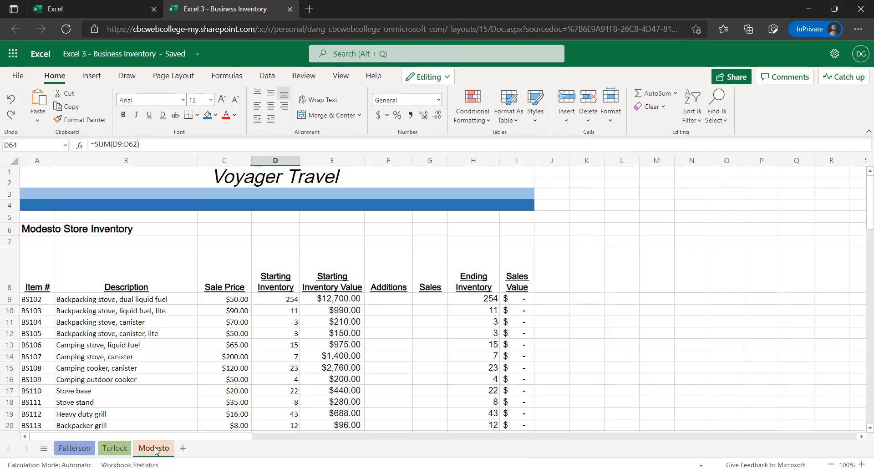
pyautogui.rightClick(156, 449)
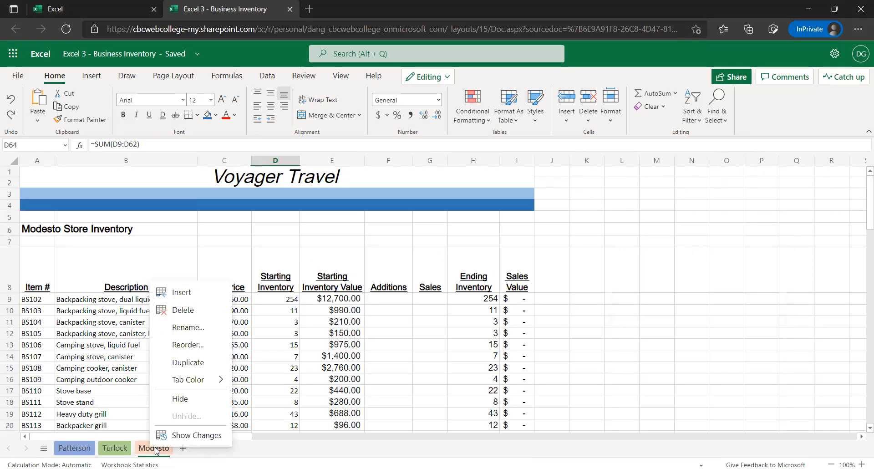
pyautogui.click(188, 362)
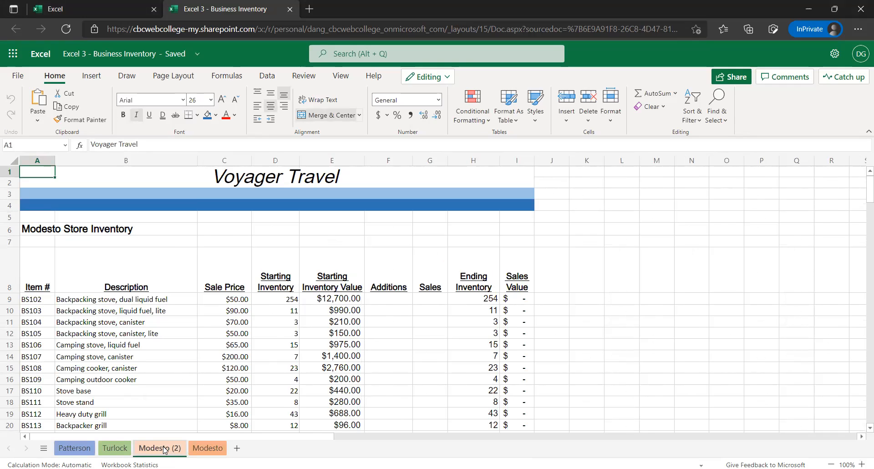
# Rename the copy of the Modesto sheet to Blank Template
pyautogui.doubleClick(164, 448)
pyautogui.moveTo(379, 253); pyautogui.dragTo(239, 252)
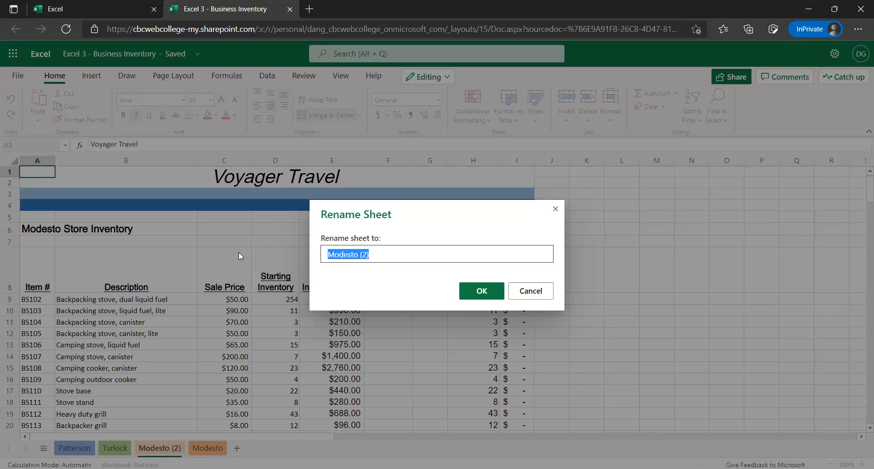
pyautogui.write('Bla')
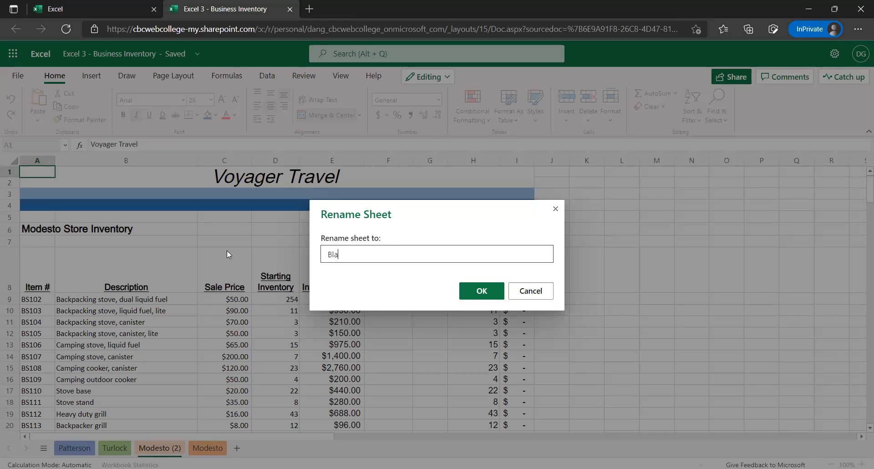
pyautogui.write('nk Template')
pyautogui.press('Return')
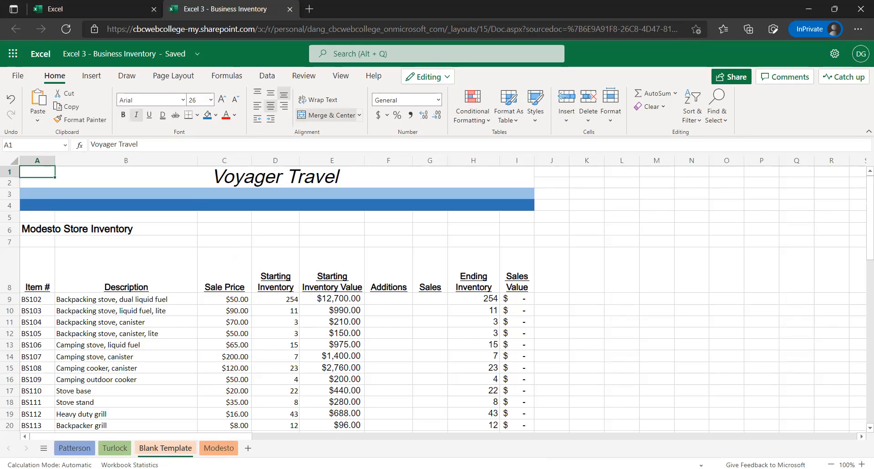
pyautogui.rightClick(164, 448)
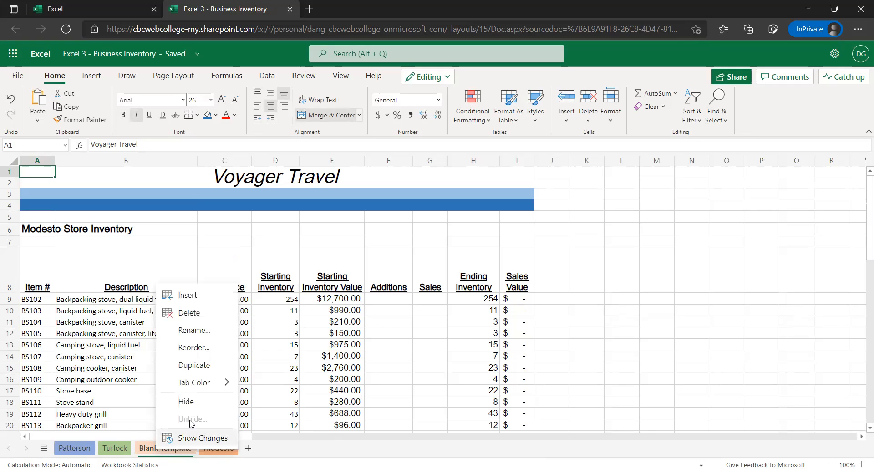
pyautogui.moveTo(229, 383)
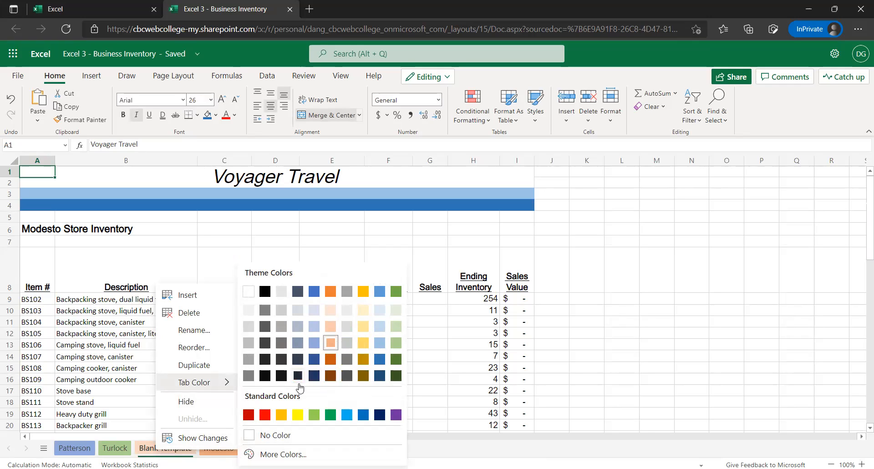
pyautogui.click(282, 454)
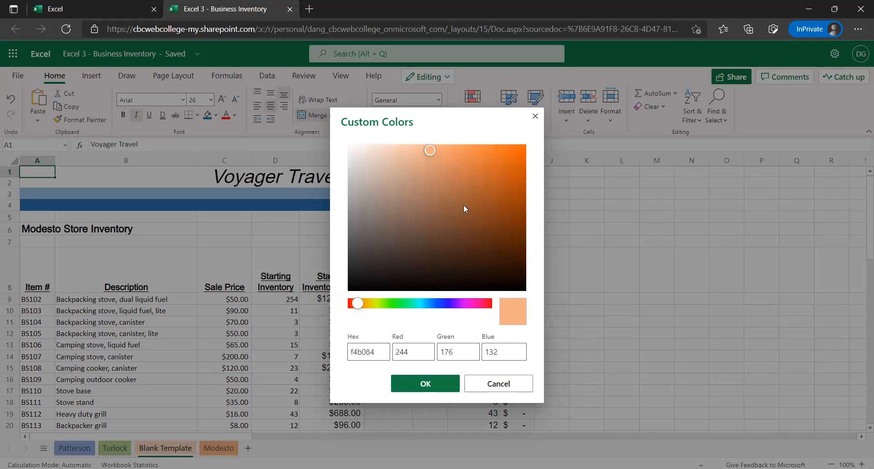
pyautogui.click(418, 303)
pyautogui.click(444, 223)
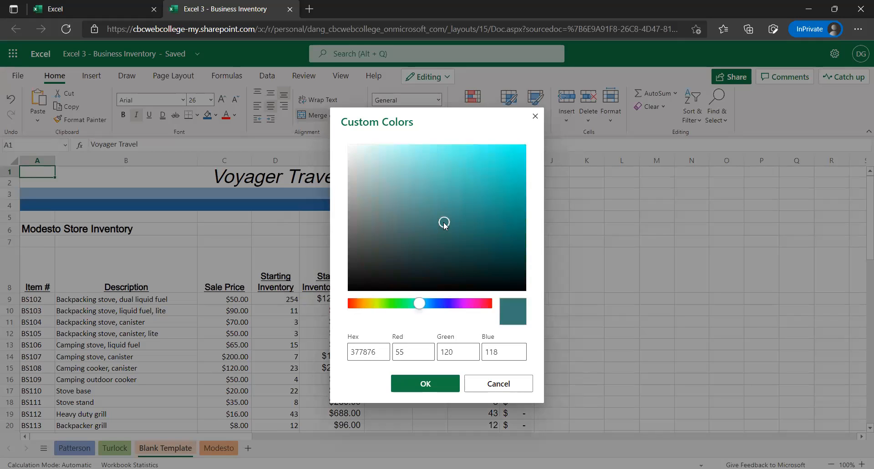
pyautogui.click(466, 199)
pyautogui.click(463, 154)
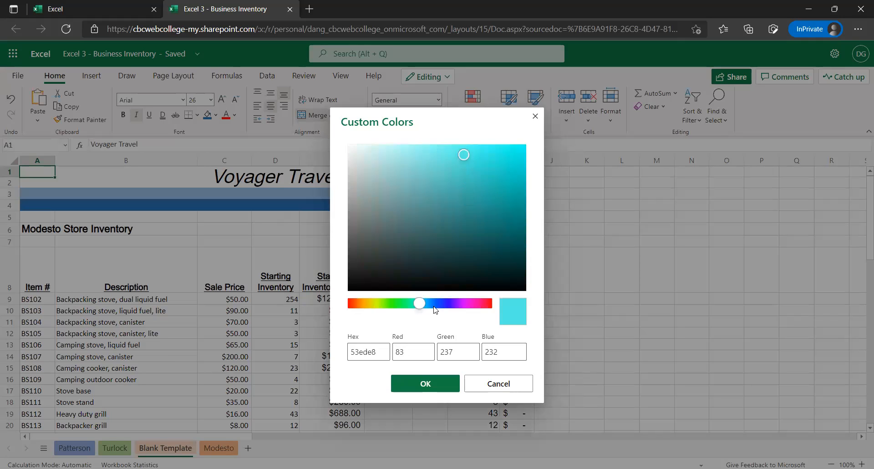
pyautogui.click(432, 304)
pyautogui.click(448, 304)
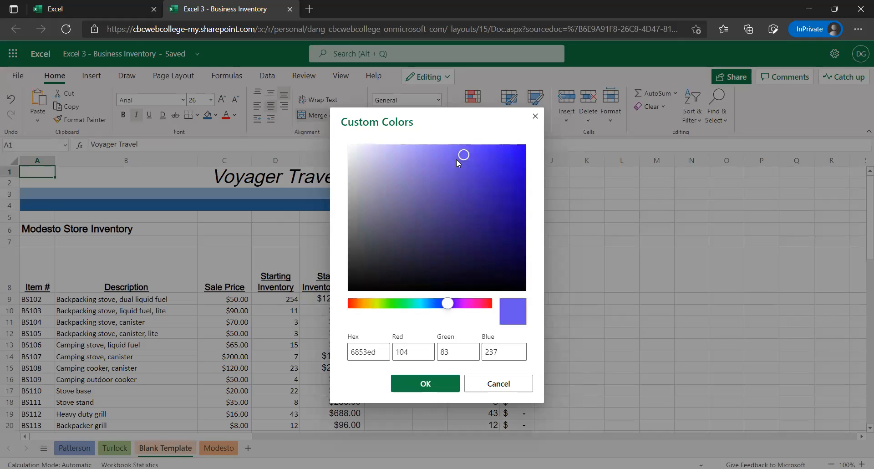
pyautogui.click(464, 176)
pyautogui.click(437, 209)
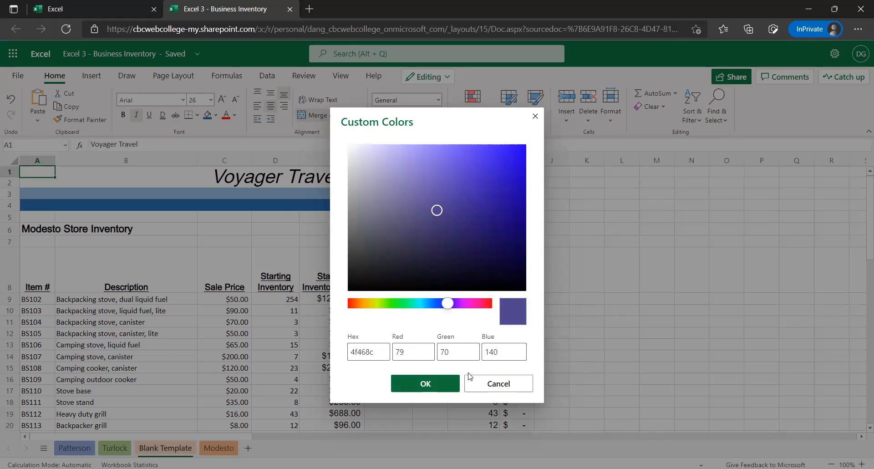
pyautogui.click(494, 383)
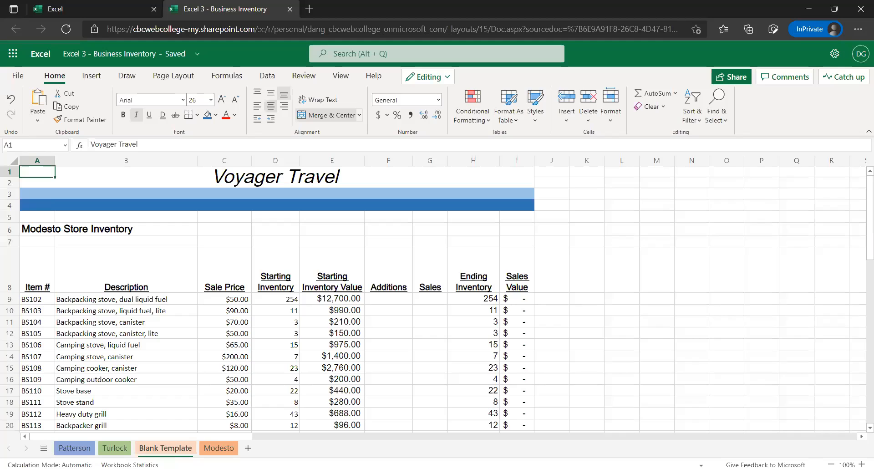
# Set the Blank Template sheet's tab color to No Color and move the Modesto sheet ahead of it
pyautogui.rightClick(155, 451)
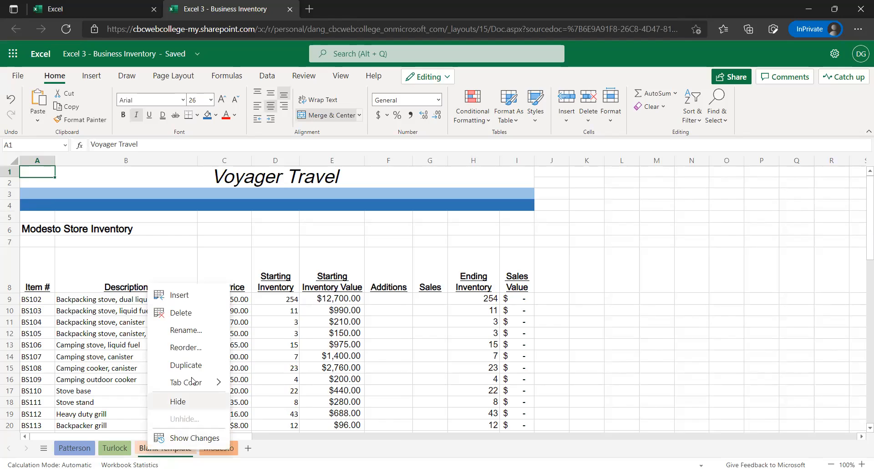
pyautogui.moveTo(194, 382)
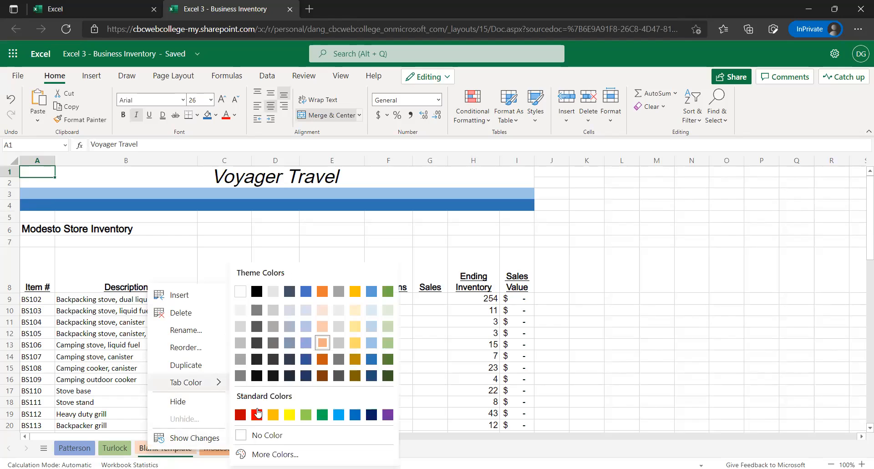
pyautogui.click(266, 436)
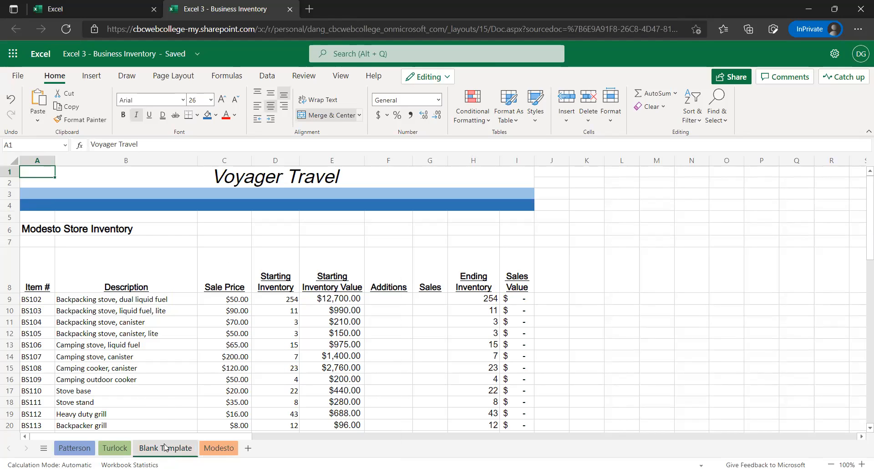
pyautogui.click(167, 404)
pyautogui.moveTo(216, 449); pyautogui.dragTo(180, 452)
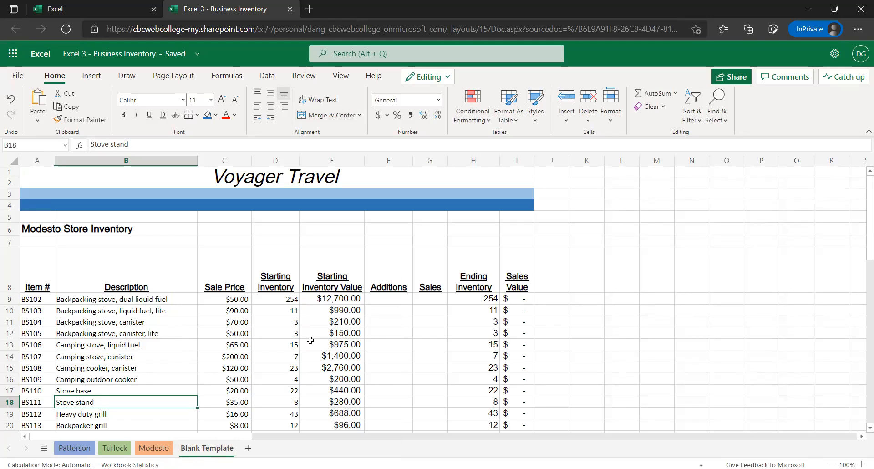
# Remove the word Modesto from the heading in cell A6 of the Blank Template sheet, leaving Store Inventory
pyautogui.scroll(-2, 341, 346)
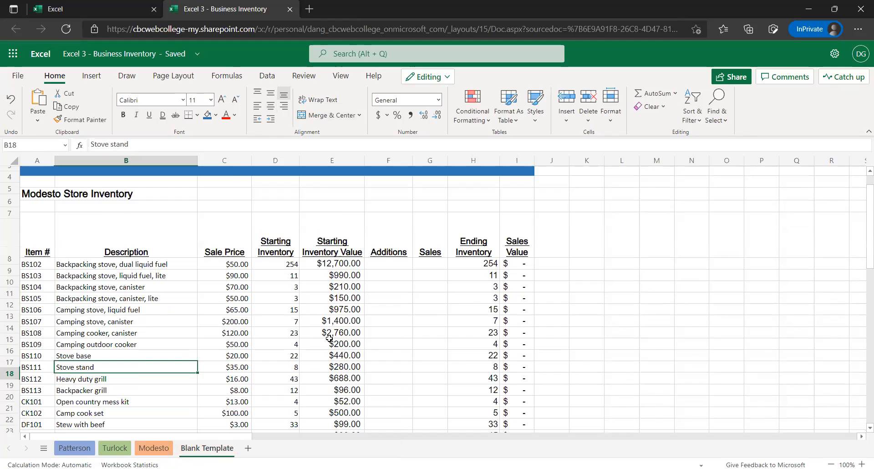
pyautogui.scroll(-8, 321, 342)
pyautogui.scroll(10, 314, 334)
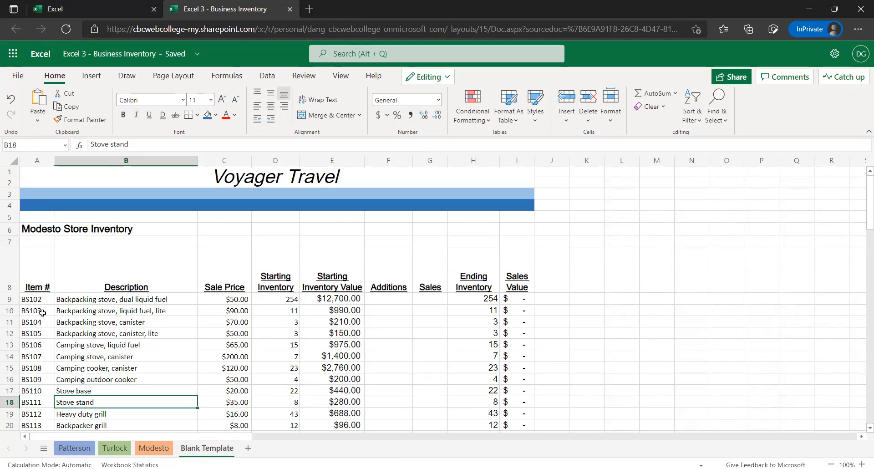
pyautogui.click(44, 230)
pyautogui.doubleClick(104, 144)
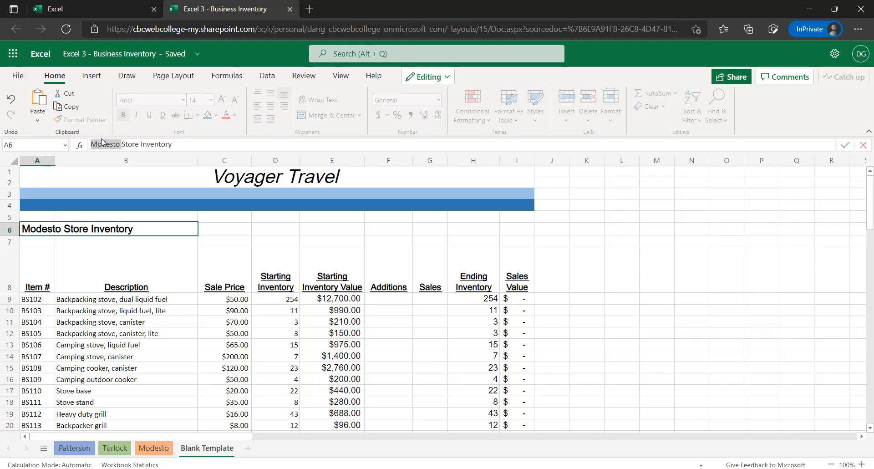
pyautogui.press('BackSpace')
pyautogui.press('Return')
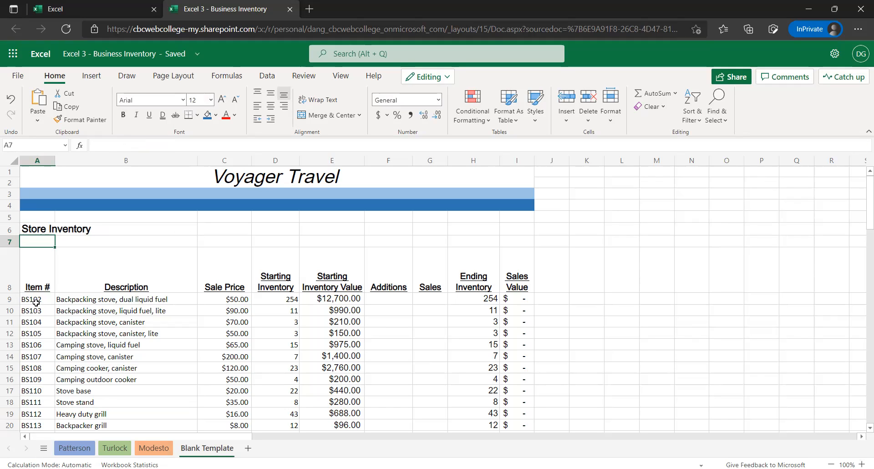
# Clear the item number, description, sale price and starting inventory data in A9:D62 of the Blank Template sheet
pyautogui.moveTo(36, 302); pyautogui.dragTo(271, 453)
pyautogui.moveTo(266, 424); pyautogui.dragTo(274, 324)
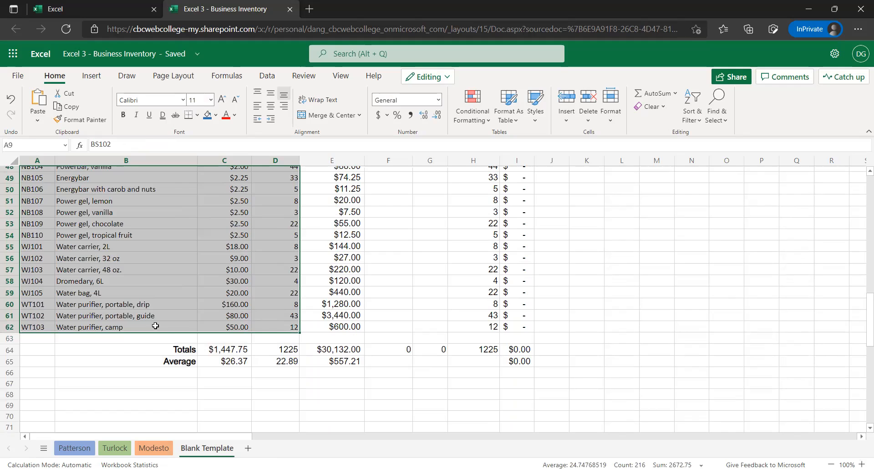
pyautogui.scroll(3, 161, 327)
pyautogui.scroll(10, 164, 326)
pyautogui.scroll(2, 88, 328)
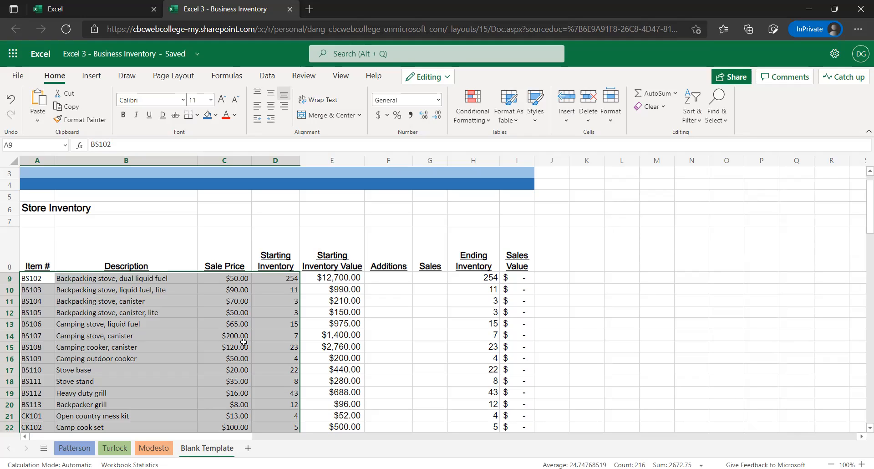
pyautogui.press('Delete')
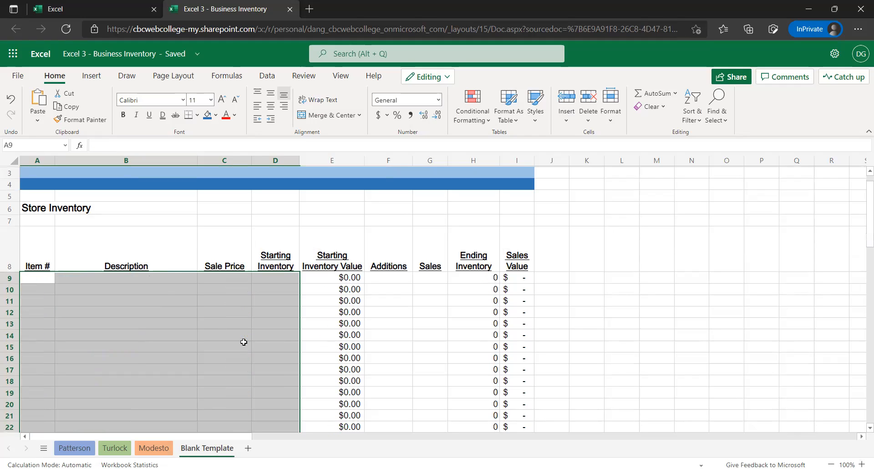
# Check the emptied rows and the Totals and Average formulas beneath them on the Blank Template sheet, returning to cell A9
pyautogui.scroll(-2, 132, 303)
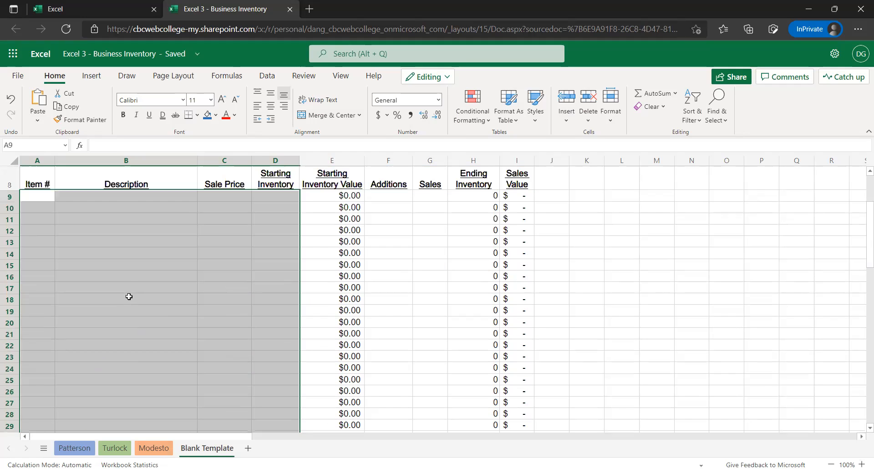
pyautogui.scroll(-7, 121, 282)
pyautogui.scroll(-6, 121, 282)
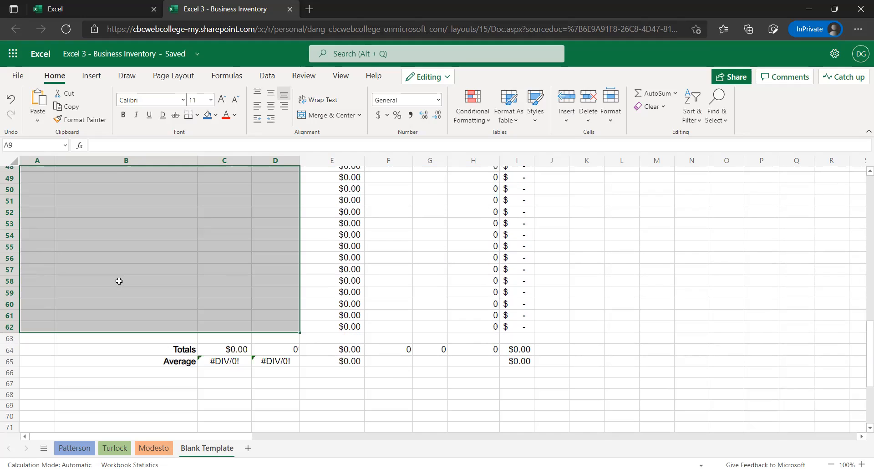
pyautogui.scroll(2, 120, 280)
pyautogui.scroll(6, 127, 276)
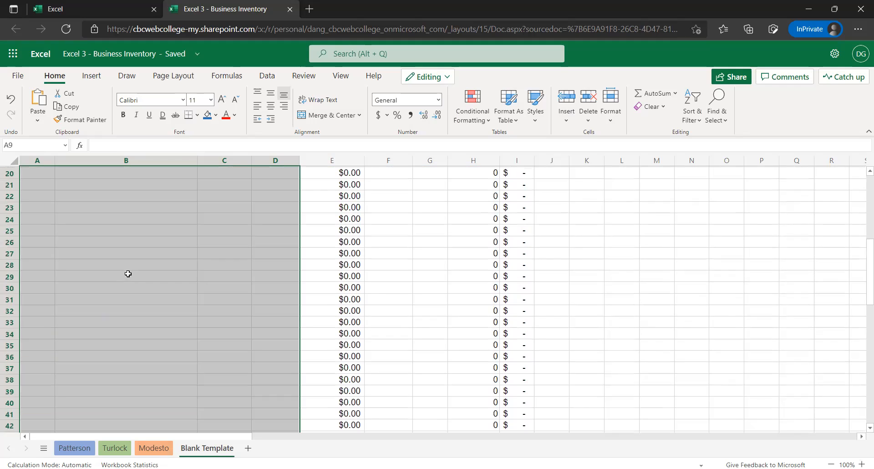
pyautogui.scroll(8, 236, 271)
pyautogui.click(370, 311)
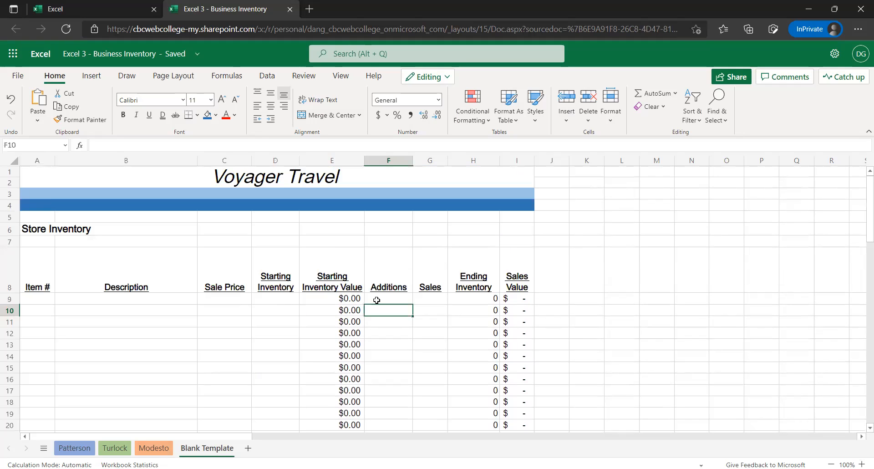
pyautogui.scroll(-1, 405, 324)
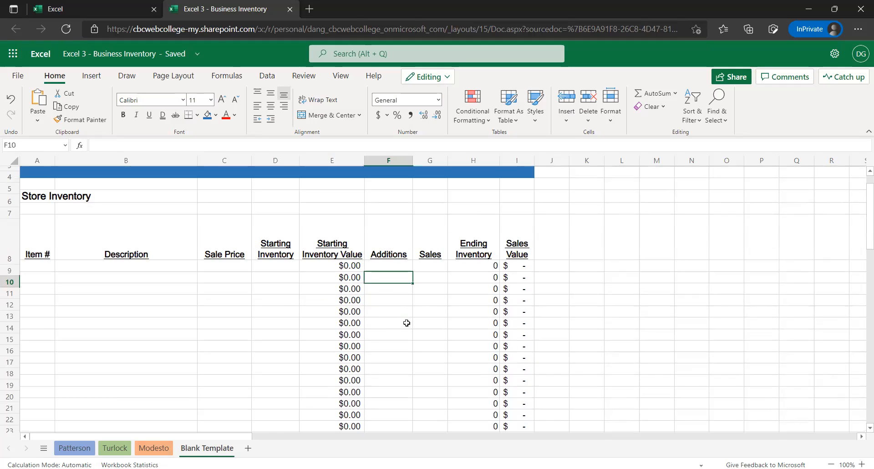
pyautogui.scroll(-2, 388, 328)
pyautogui.scroll(-10, 250, 306)
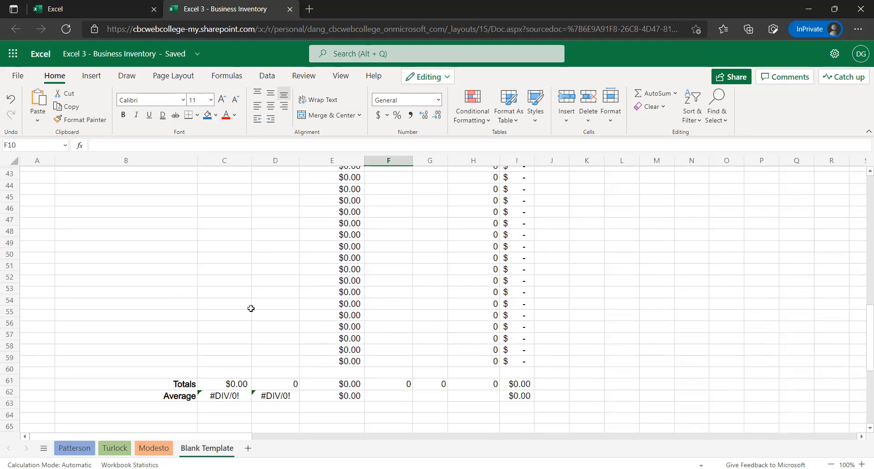
pyautogui.scroll(-4, 232, 300)
pyautogui.click(224, 302)
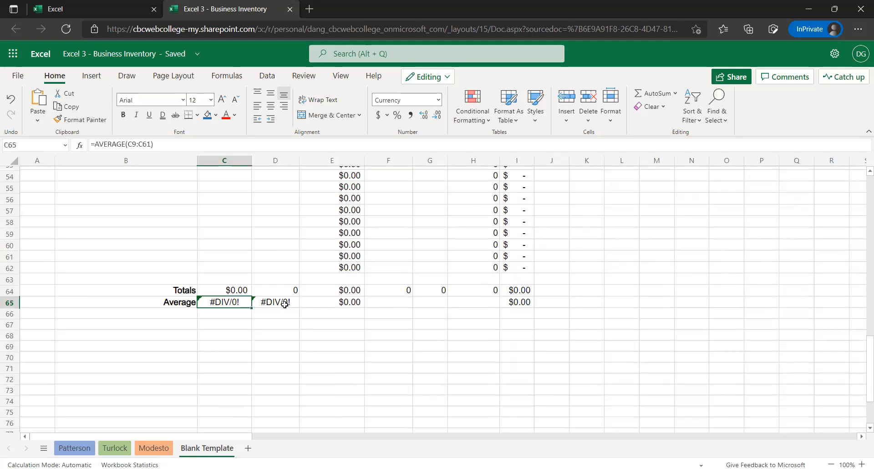
pyautogui.click(280, 302)
pyautogui.hotkey('ctrl', 'Right')
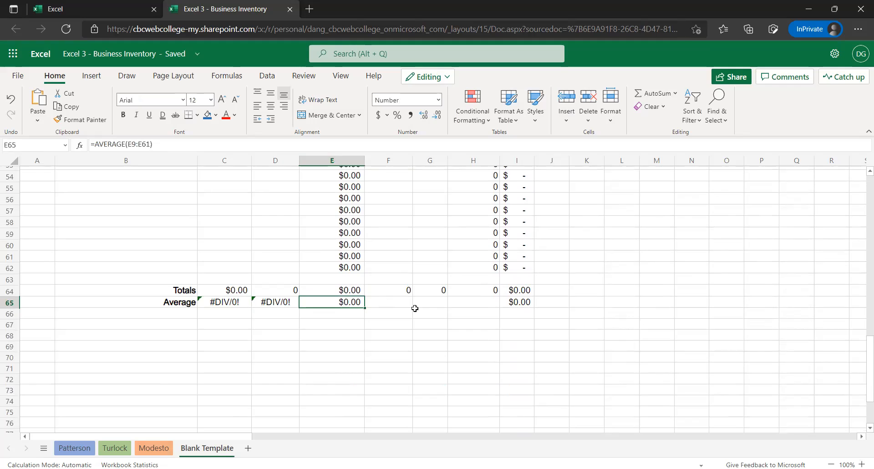
pyautogui.hotkey('ctrl', 'Right')
pyautogui.click(189, 306)
pyautogui.click(78, 279)
pyautogui.scroll(18, 87, 290)
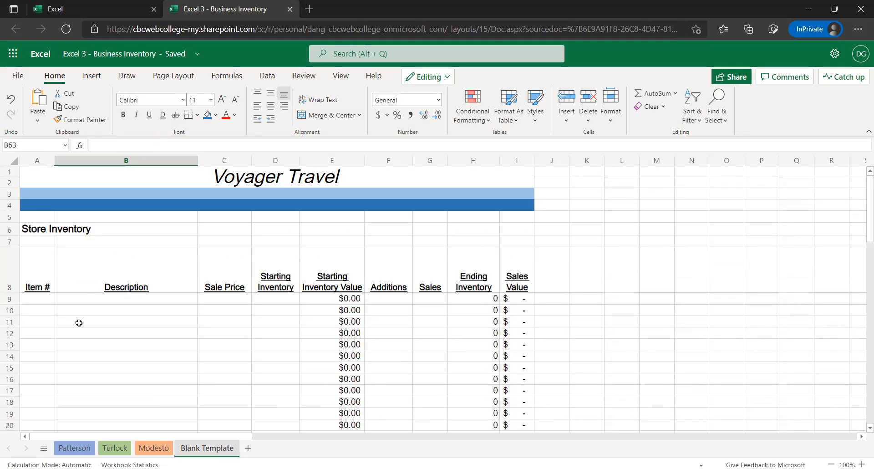
pyautogui.click(44, 300)
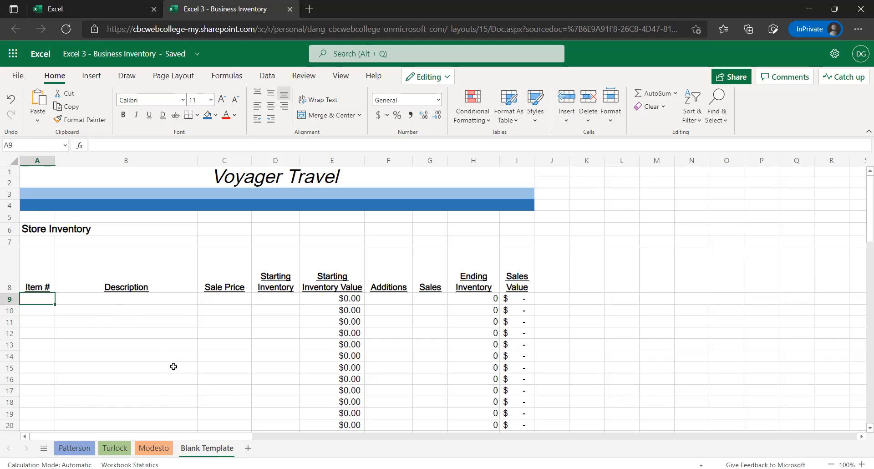
# Hide the Blank Template sheet and check the list of all sheets
pyautogui.rightClick(206, 451)
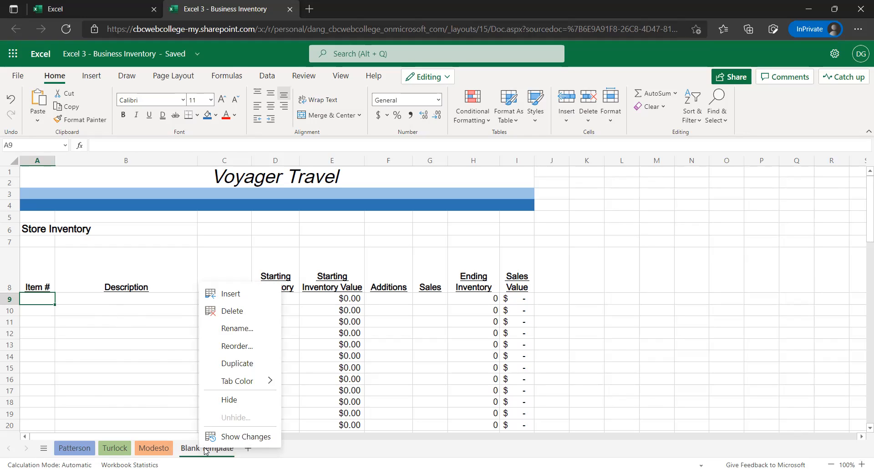
pyautogui.click(240, 401)
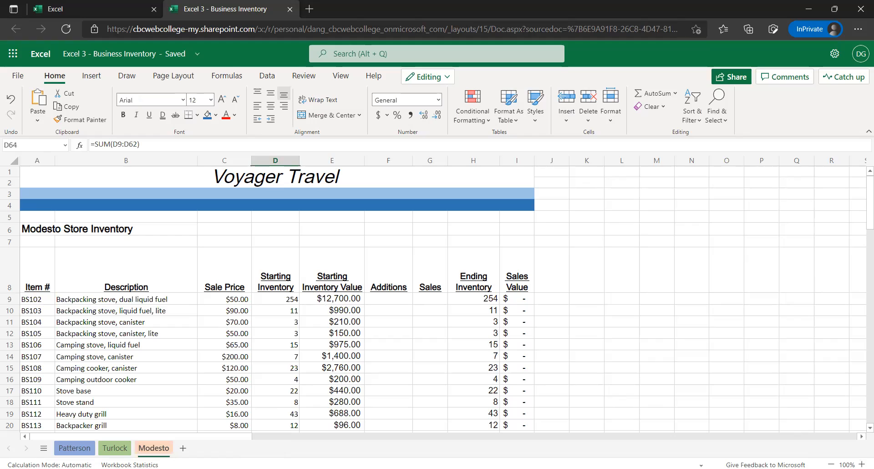
pyautogui.click(43, 449)
pyautogui.click(138, 449)
# Unhide the Blank Template sheet
pyautogui.rightClick(151, 450)
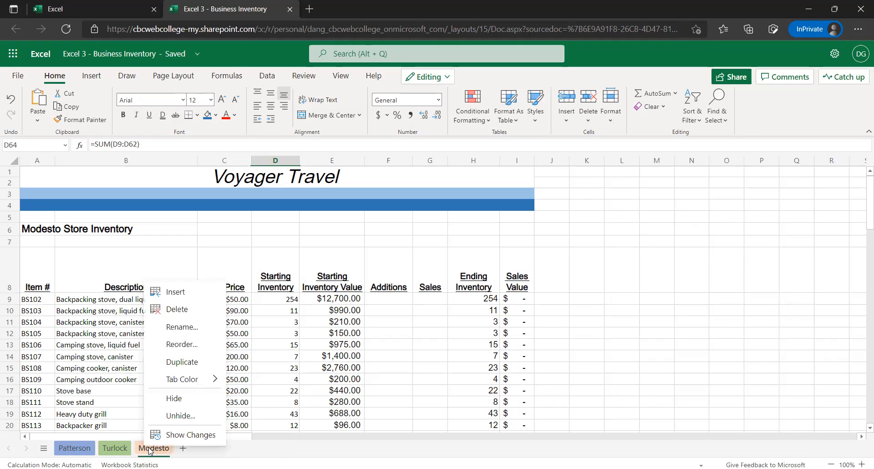
pyautogui.click(176, 415)
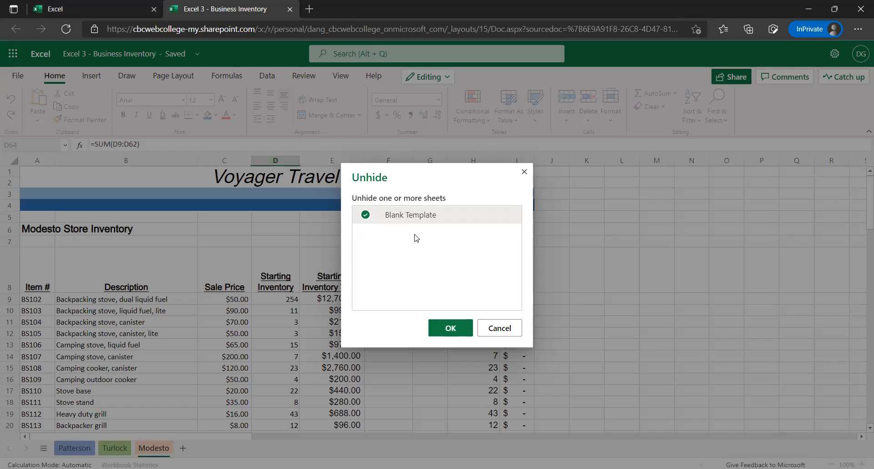
pyautogui.click(448, 330)
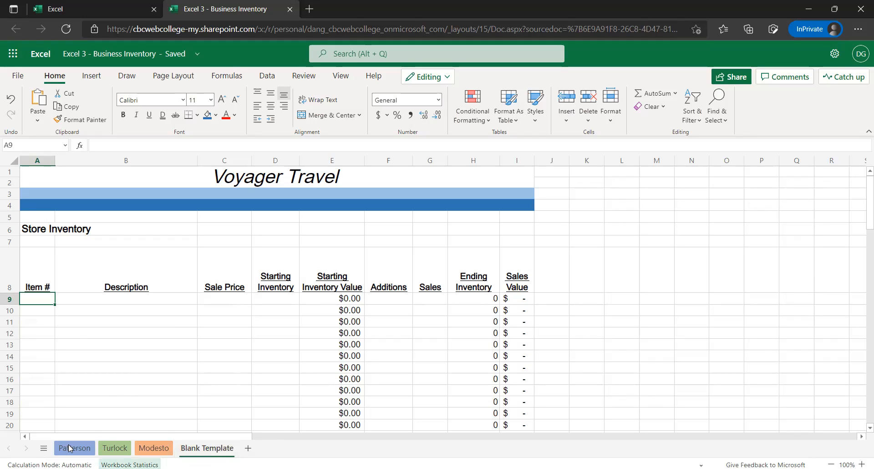
# Hide the Blank Template sheet and select the Voyager Travel title in A1 of the Modesto sheet
pyautogui.rightClick(194, 446)
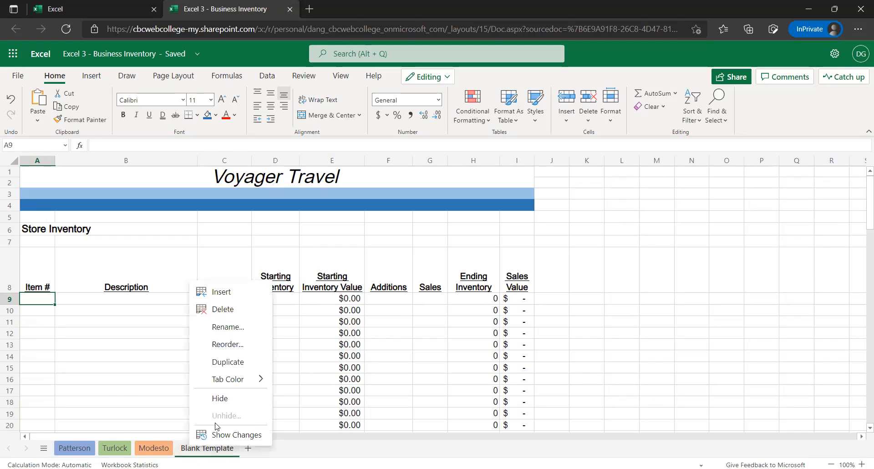
pyautogui.click(231, 402)
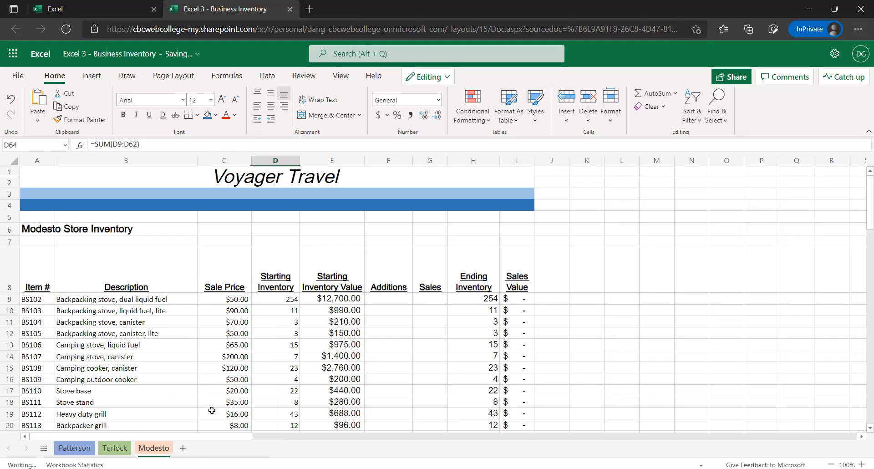
pyautogui.click(125, 260)
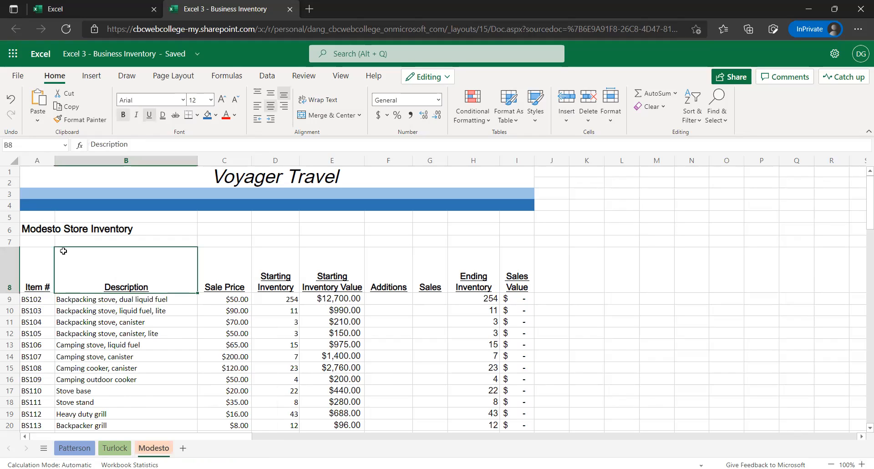
pyautogui.press('Left')
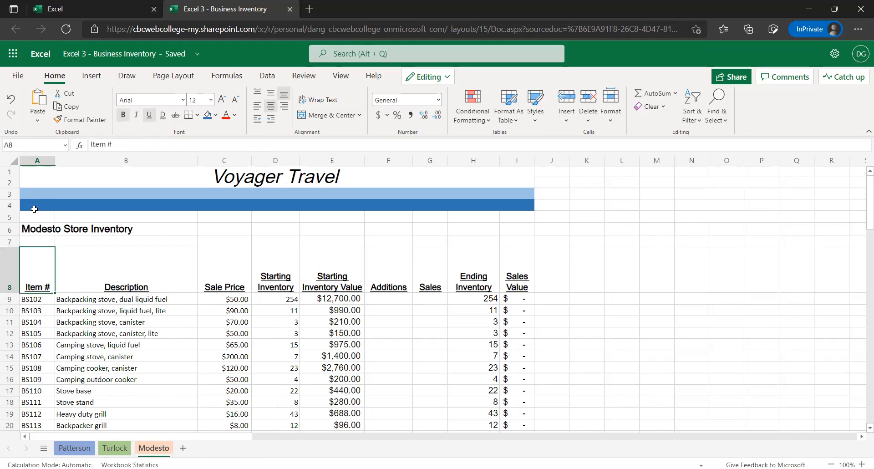
pyautogui.click(40, 171)
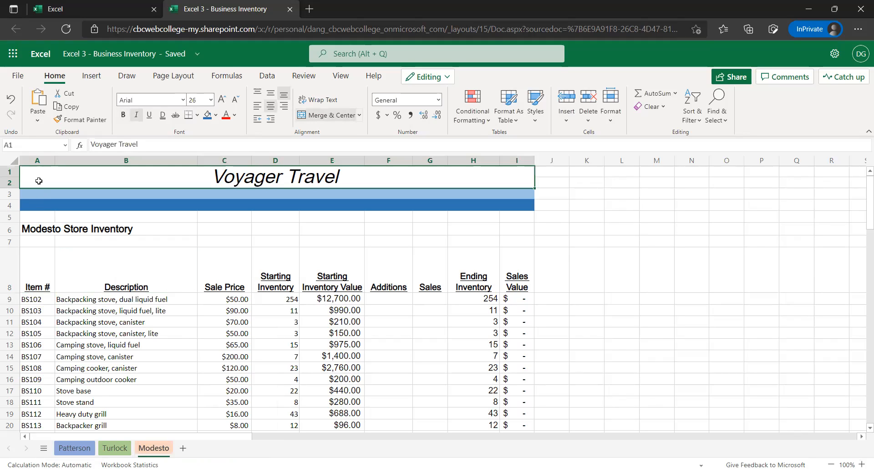
# Unhide the Blank Template sheet, check whether any other sheets can be unhidden, and hide it again
pyautogui.rightClick(153, 451)
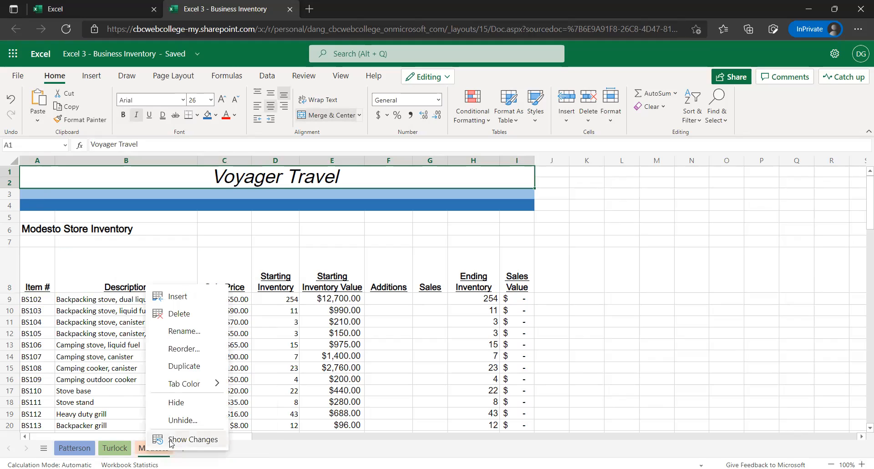
pyautogui.click(181, 420)
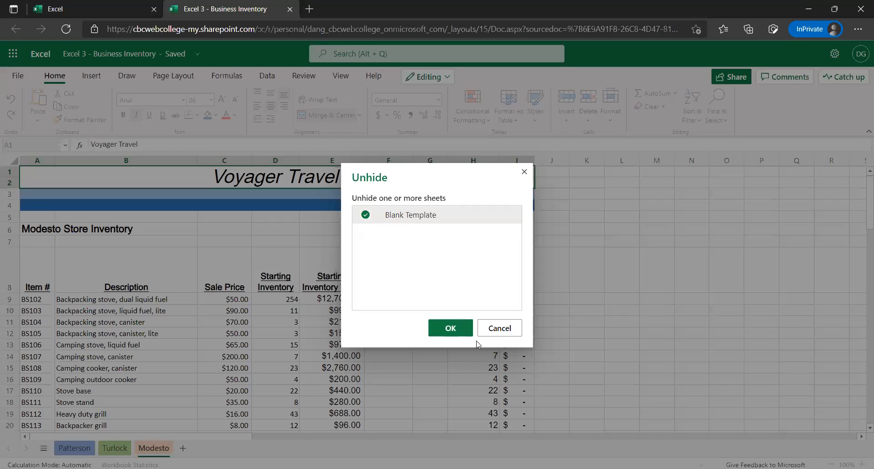
pyautogui.click(454, 329)
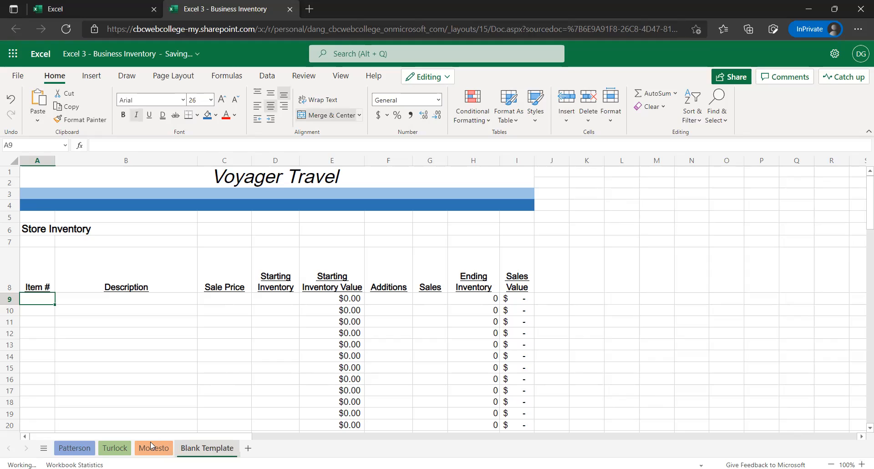
pyautogui.rightClick(154, 448)
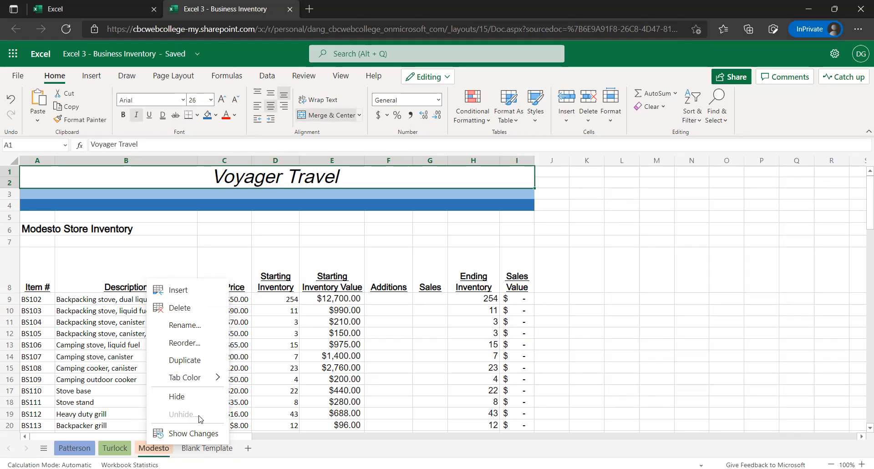
pyautogui.click(193, 450)
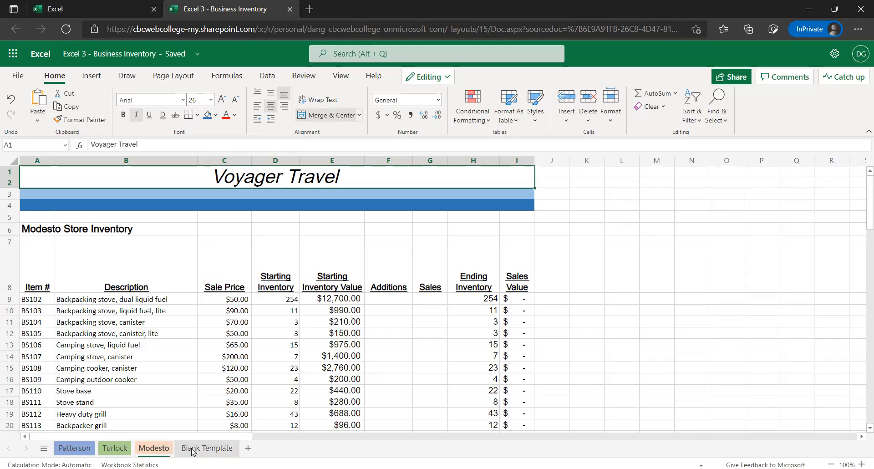
pyautogui.rightClick(194, 451)
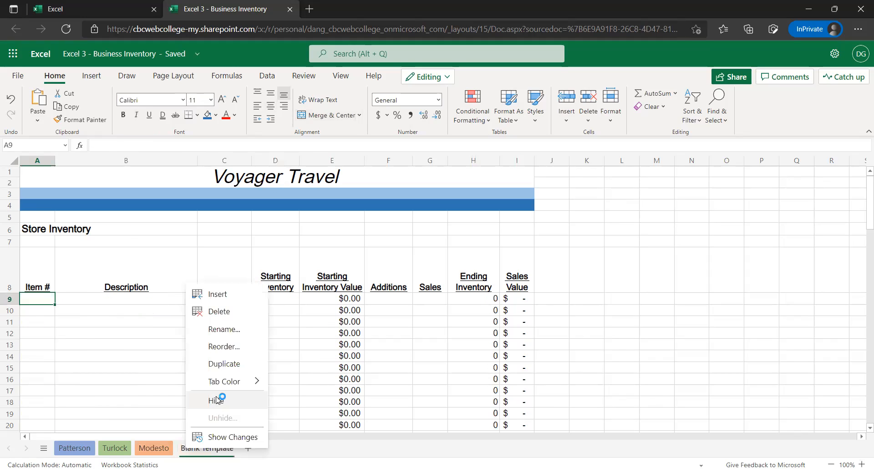
pyautogui.click(216, 399)
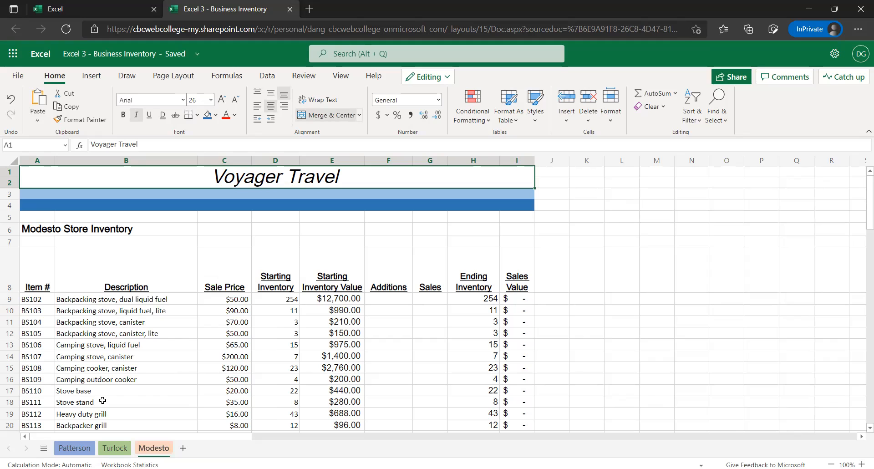
# Switch to the Patterson sheet and select the Voyager Travel title in A1
pyautogui.click(75, 447)
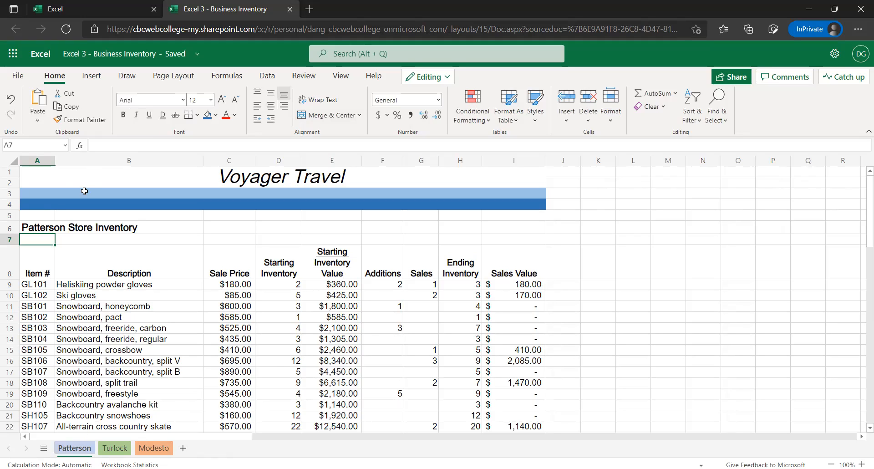
pyautogui.click(70, 178)
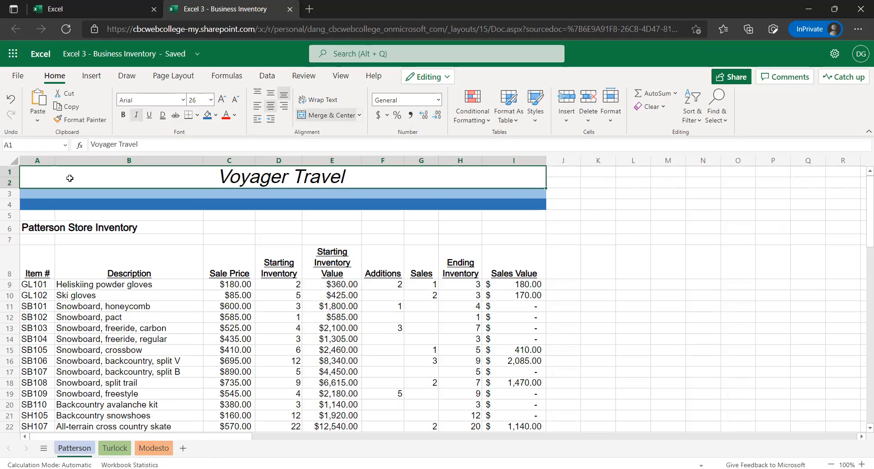